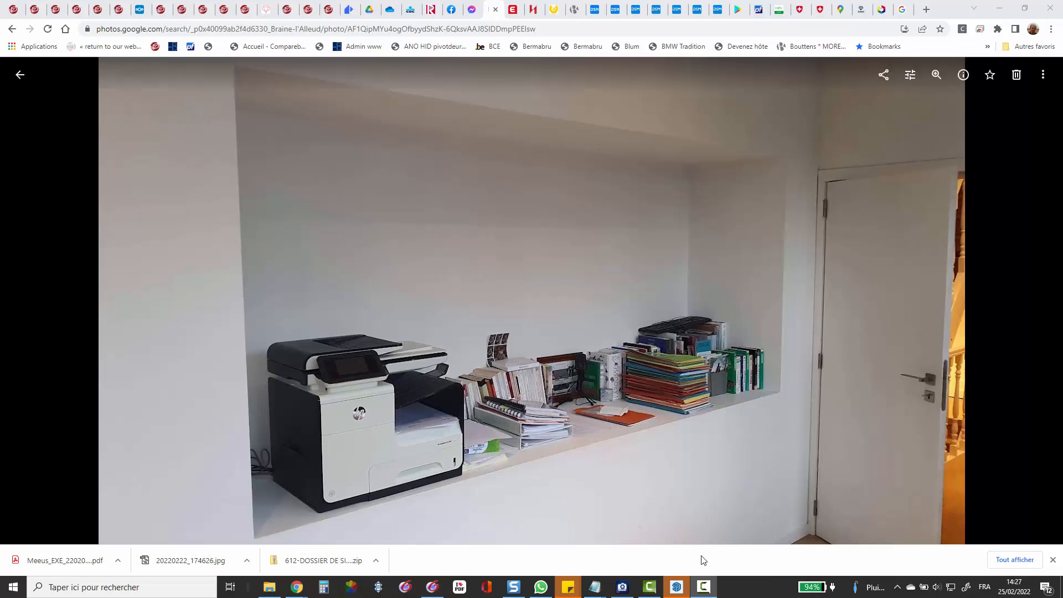
Switch to SketchUp and create a new model from the default Architecture template in millimetres.
{"action": "mouse_move", "coordinate": [676, 593]}
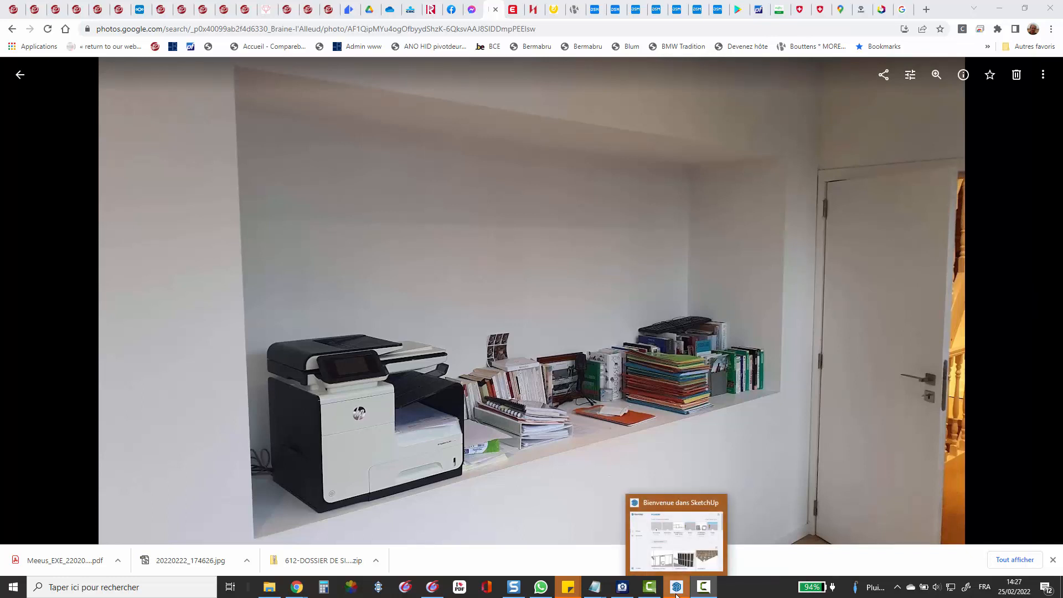
{"action": "left_click", "coordinate": [677, 590]}
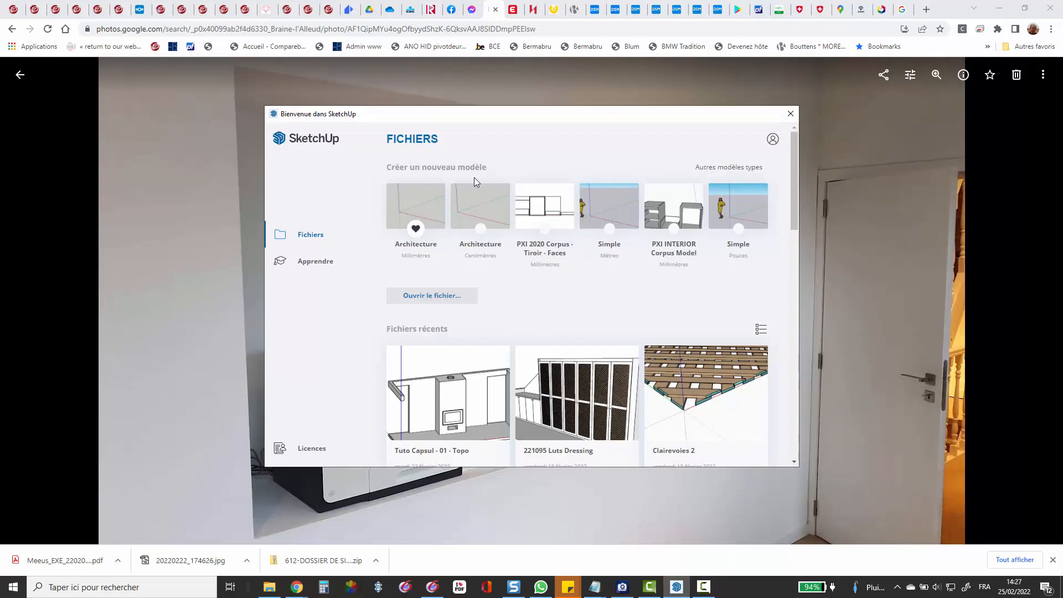
{"action": "left_click", "coordinate": [709, 172]}
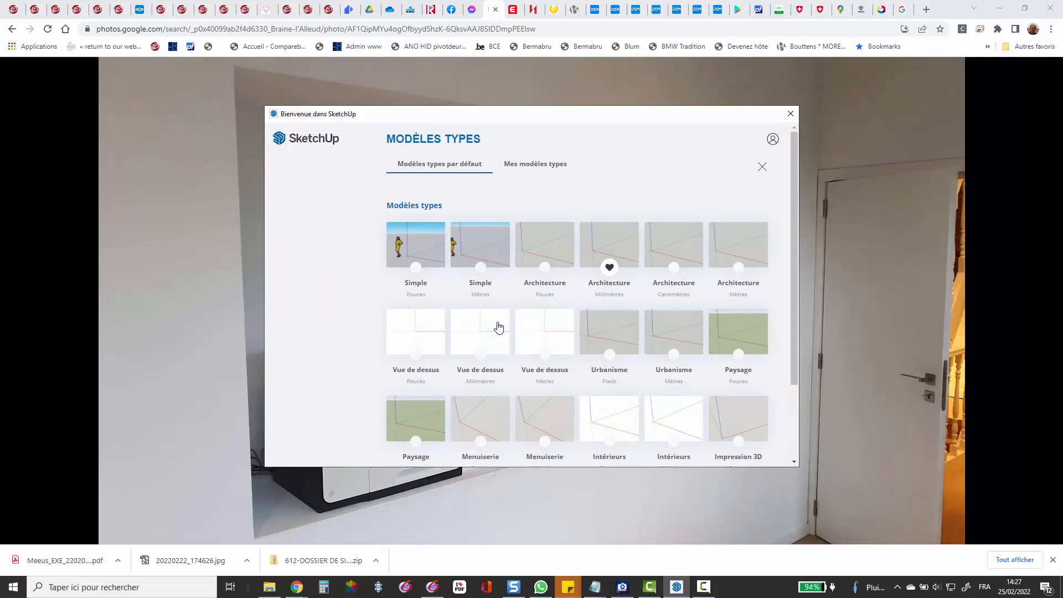
{"action": "left_click", "coordinate": [615, 238]}
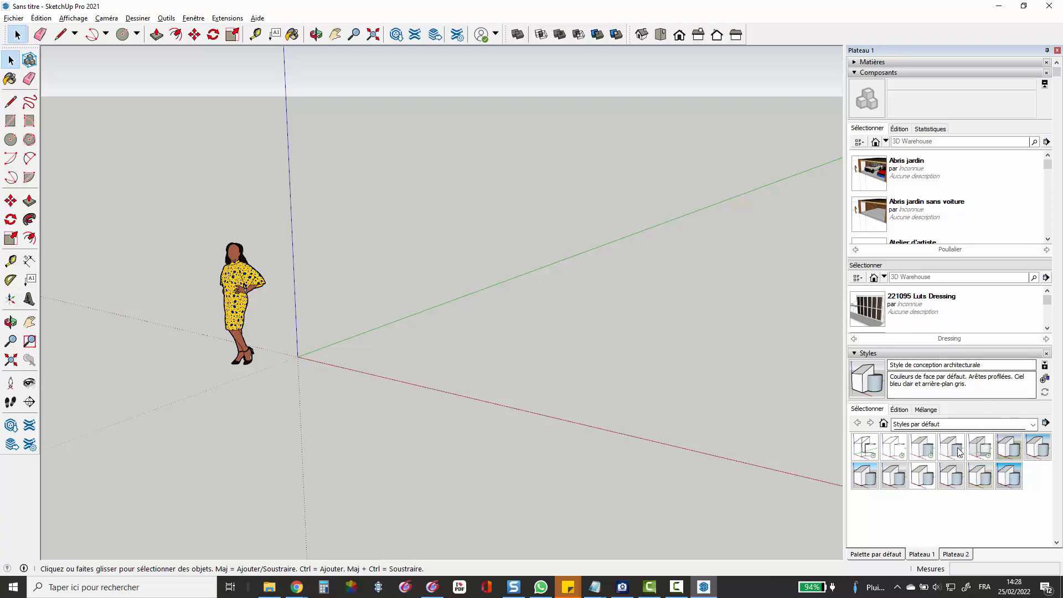
Apply the "Style de documentation de construction" style and check the reference photo of the wall niche.
{"action": "left_click", "coordinate": [930, 486]}
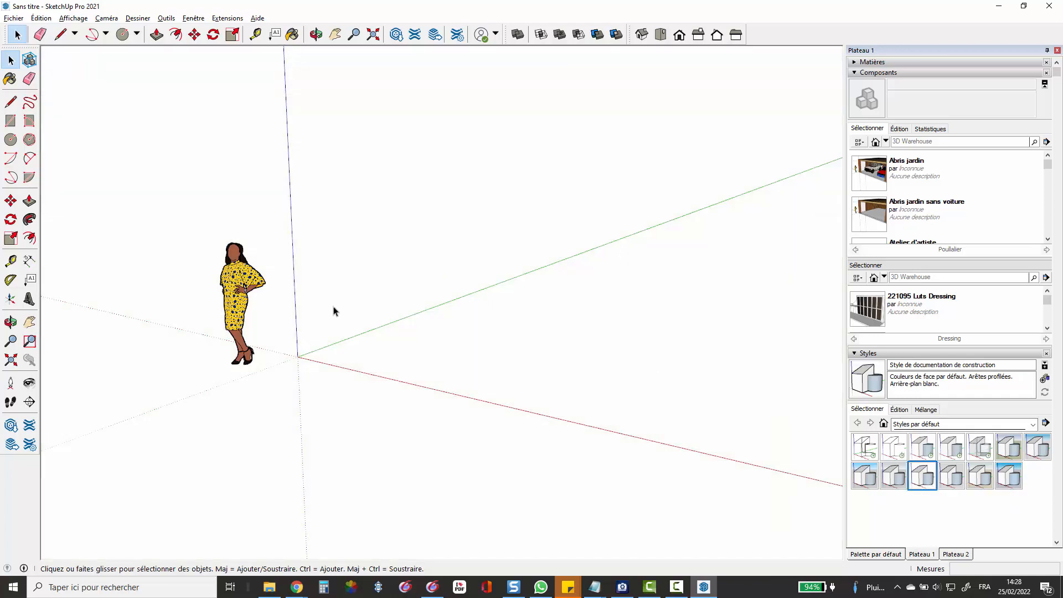
{"action": "scroll", "coordinate": [366, 315], "scroll_direction": "up", "scroll_amount": 2}
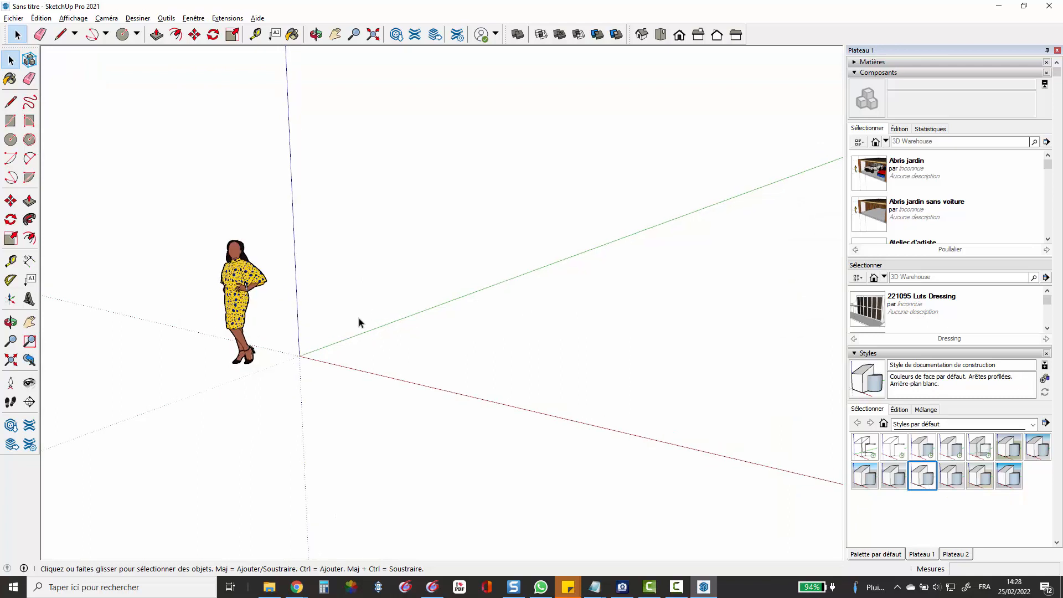
{"action": "left_click", "coordinate": [221, 295]}
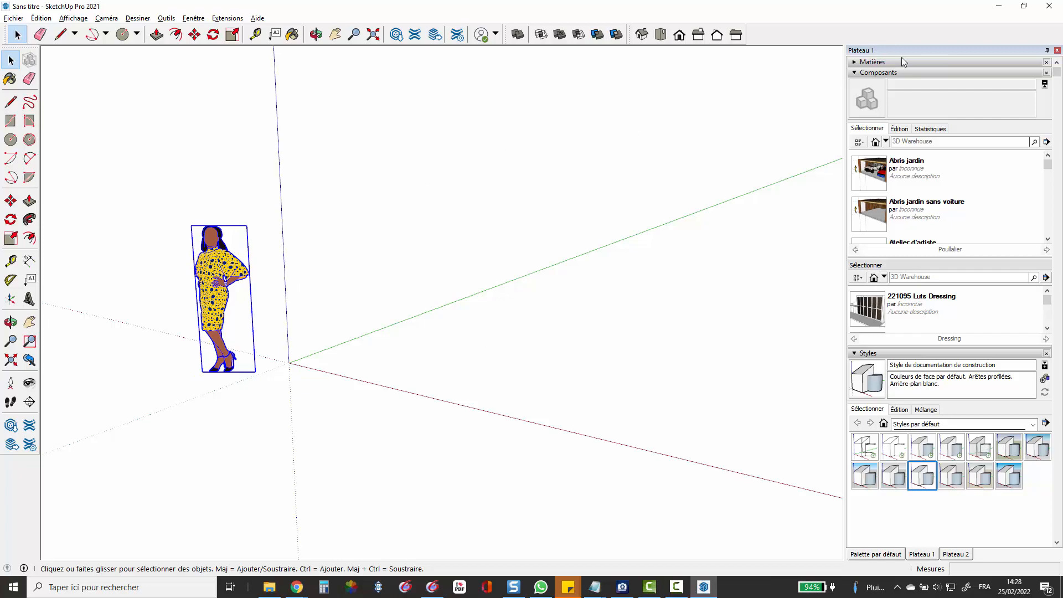
{"action": "left_click", "coordinate": [1000, 7]}
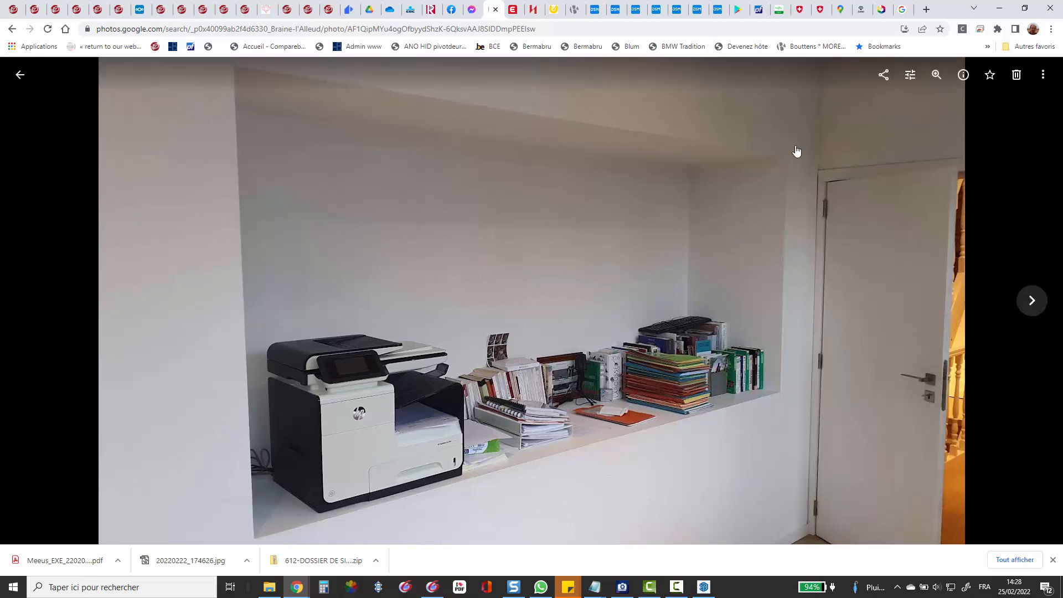
{"action": "left_click", "coordinate": [703, 587]}
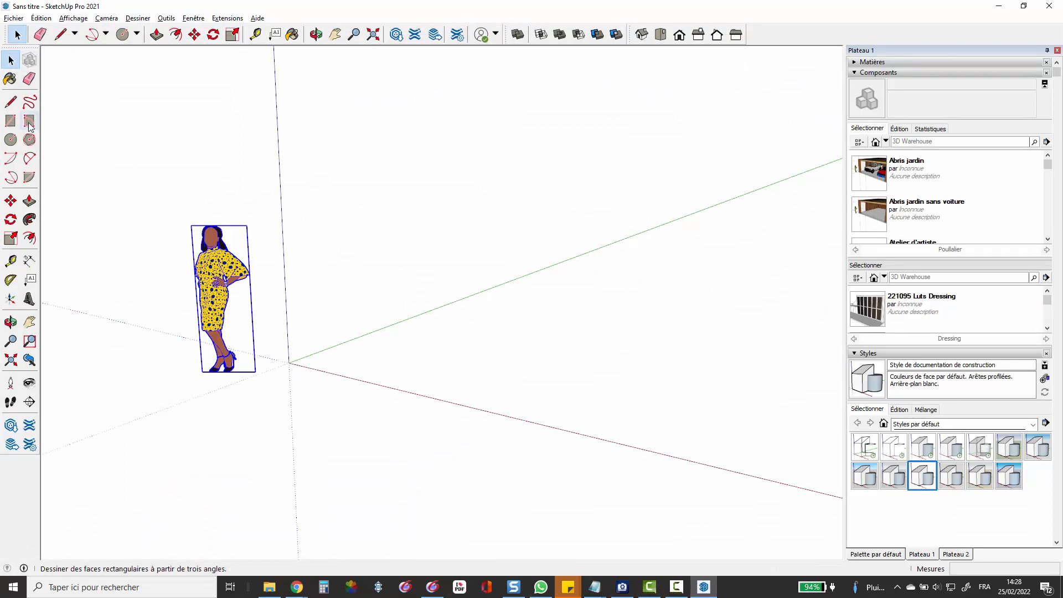
{"action": "left_click", "coordinate": [10, 120]}
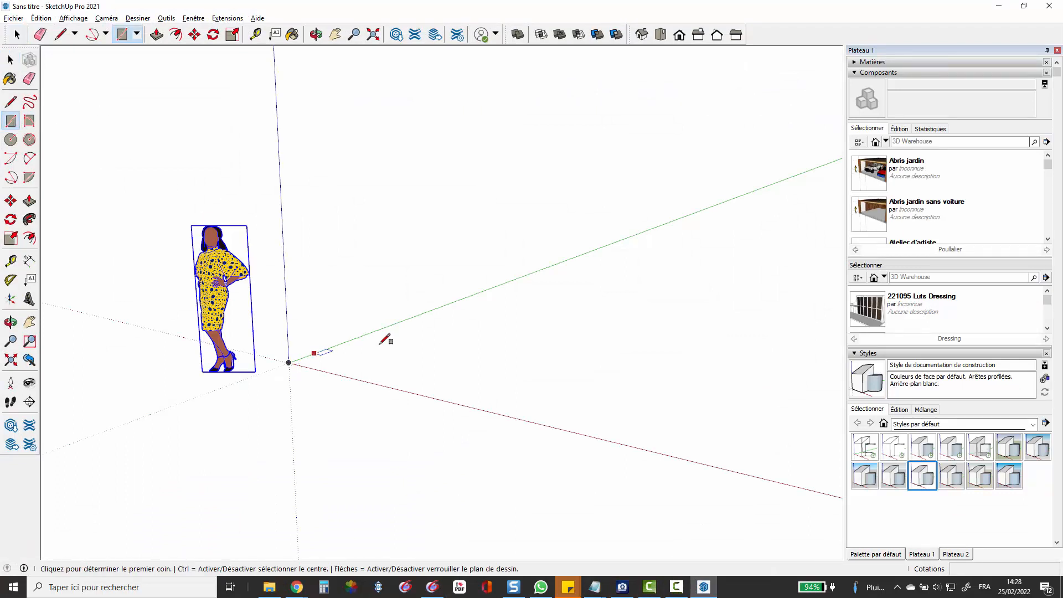
{"action": "scroll", "coordinate": [322, 336], "scroll_direction": "up", "scroll_amount": 4}
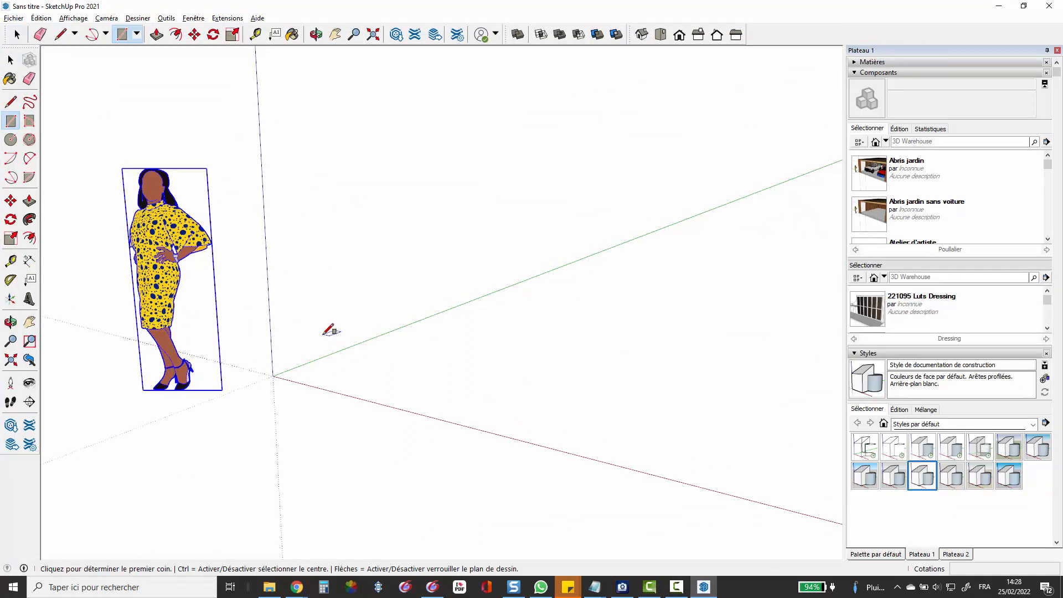
{"action": "scroll", "coordinate": [320, 354], "scroll_direction": "down", "scroll_amount": 6}
{"action": "left_click", "coordinate": [392, 329]}
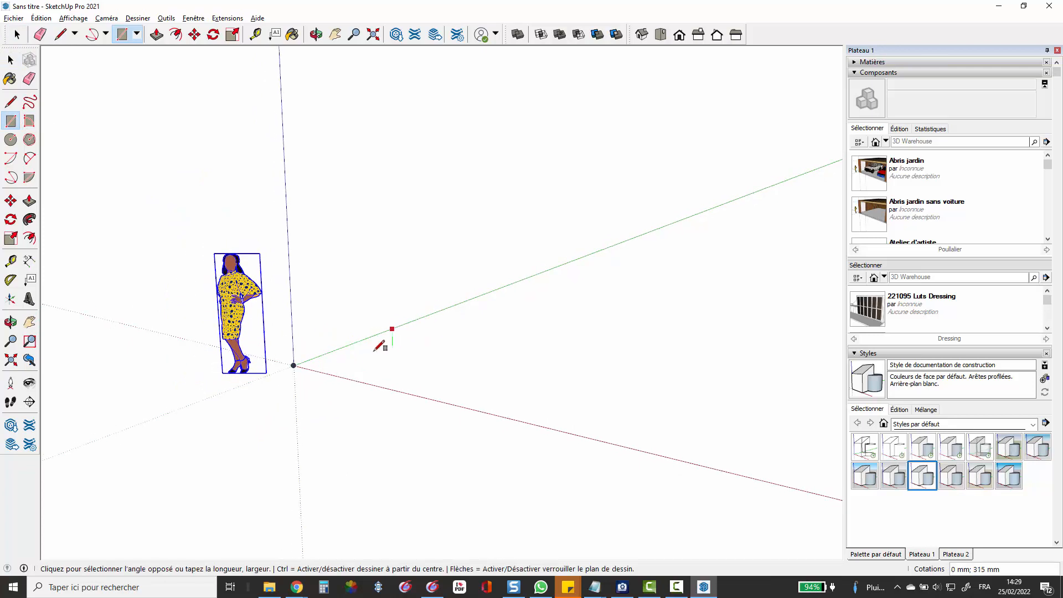
{"action": "key", "text": "ctrl+z"}
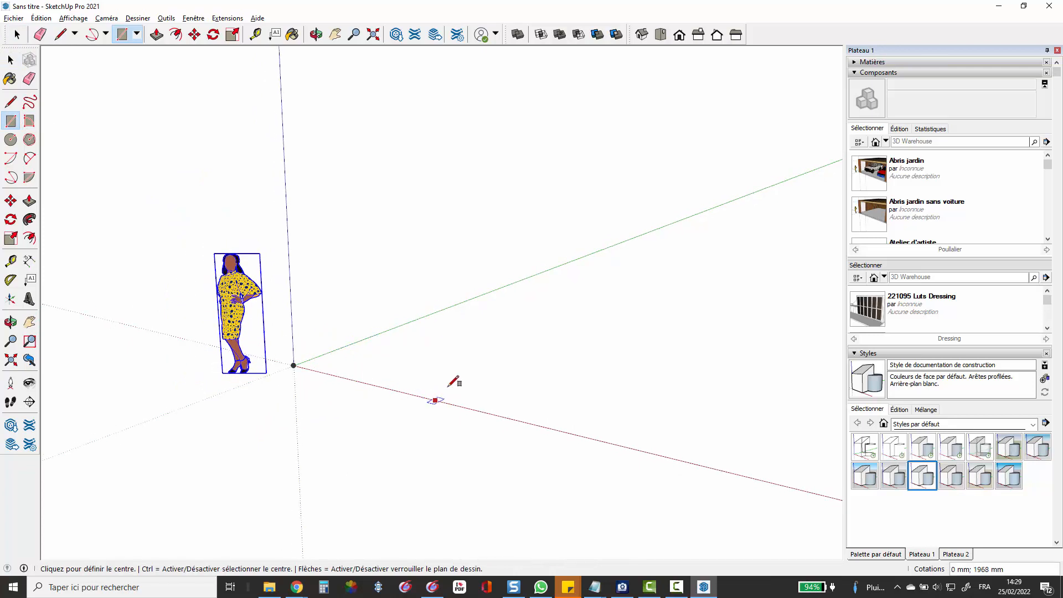
{"action": "left_click", "coordinate": [294, 365]}
{"action": "key", "text": "ctrl+z"}
Try to draw a 4000 by 70 mm rectangle on the ground from the origin, and undo it.
{"action": "left_click", "coordinate": [294, 365]}
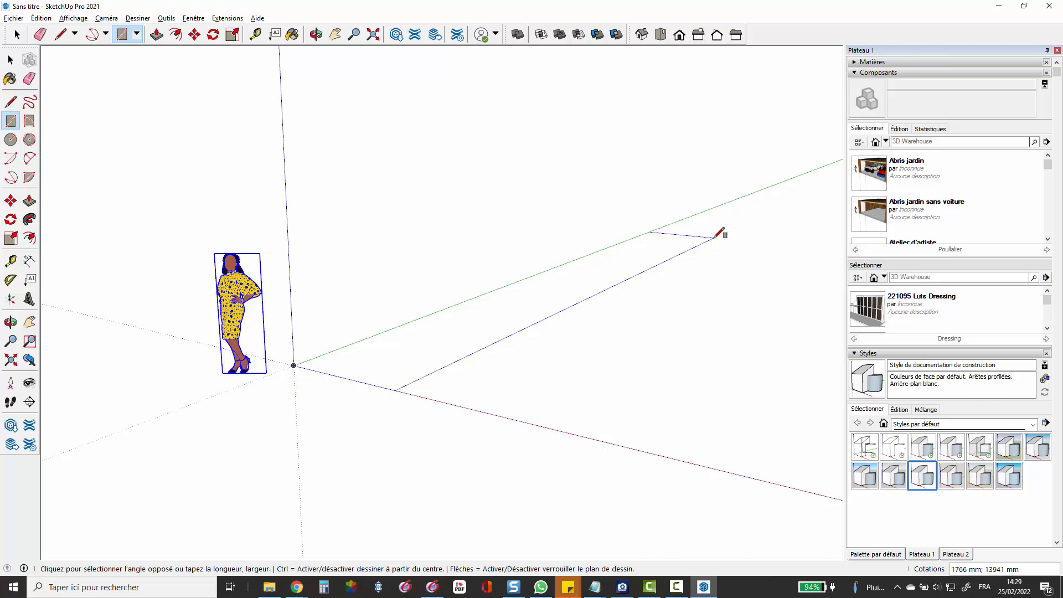
{"action": "type", "text": "4000;70"}
{"action": "key", "text": "Return"}
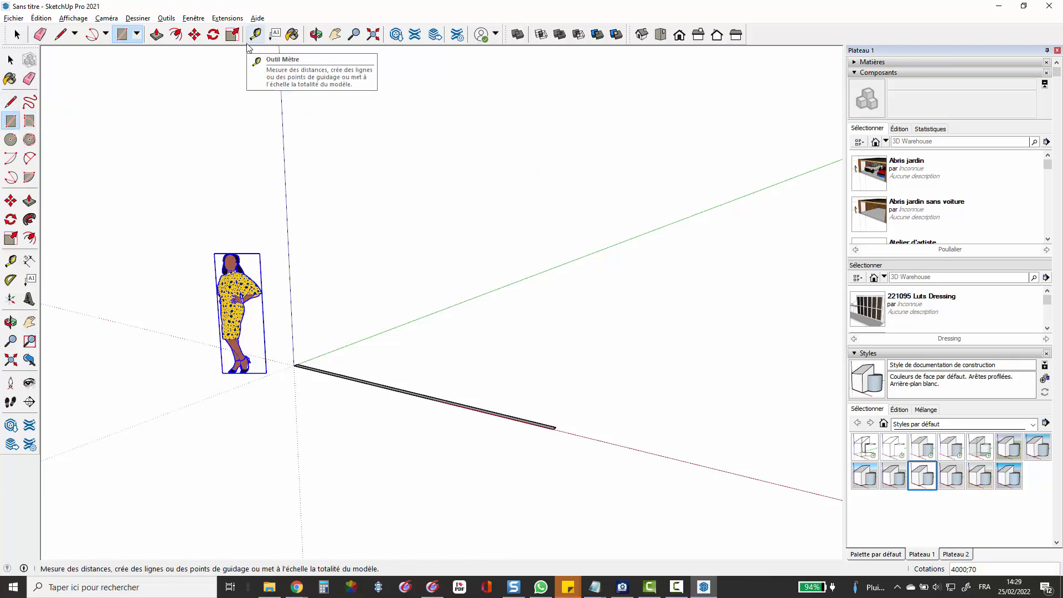
{"action": "key", "text": "Escape"}
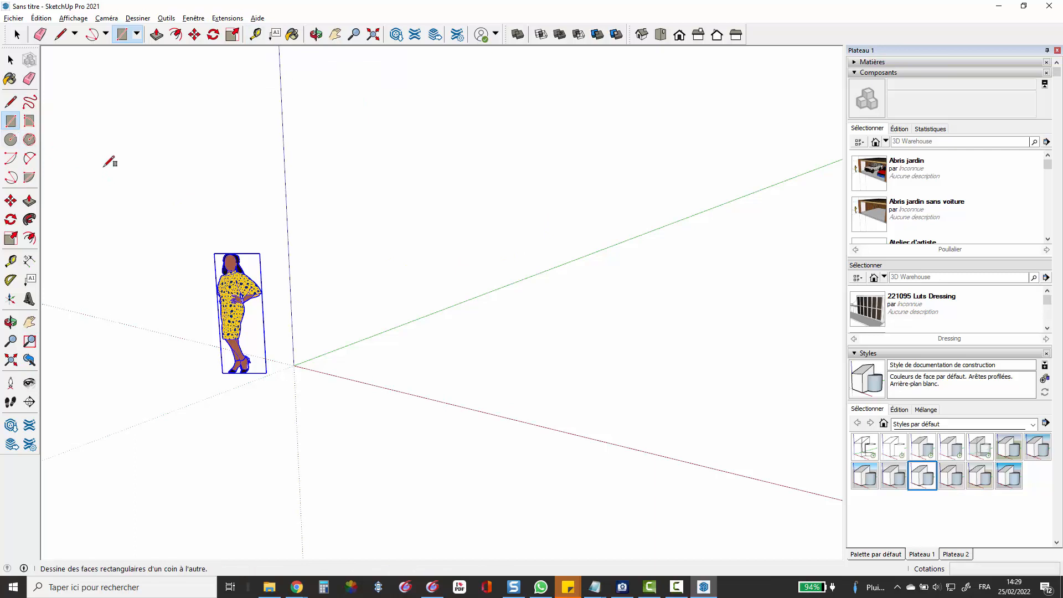
Draw a 700 by 4000 mm rectangle on the ground from the origin, with its long side along the green axis.
{"action": "left_click", "coordinate": [293, 365]}
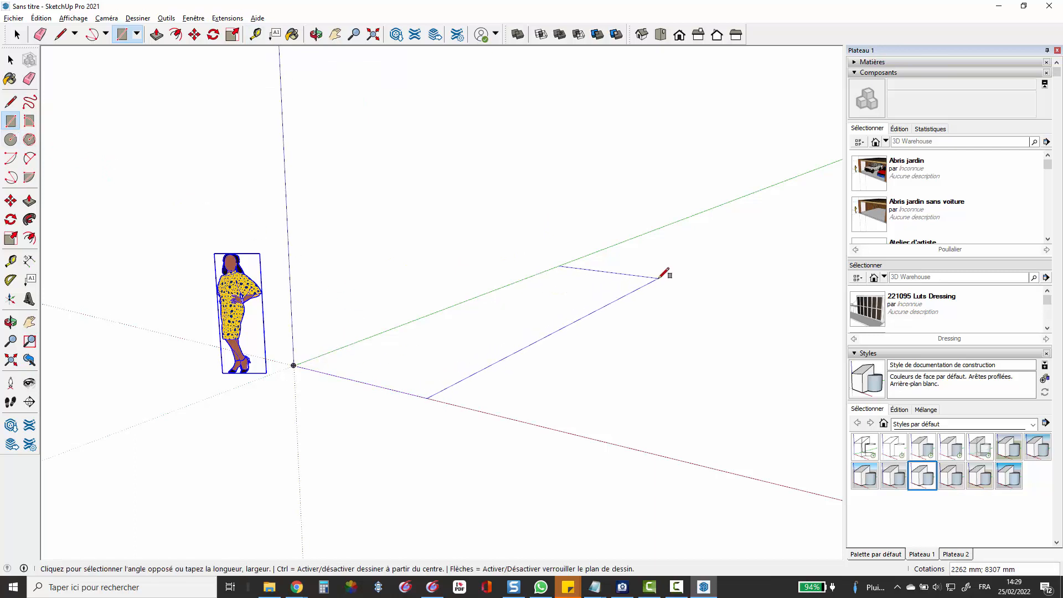
{"action": "type", "text": "700;4000"}
{"action": "key", "text": "Return"}
Push/pull the ground rectangle up 2500 mm to form the wall block.
{"action": "scroll", "coordinate": [351, 360], "scroll_direction": "up", "scroll_amount": 3}
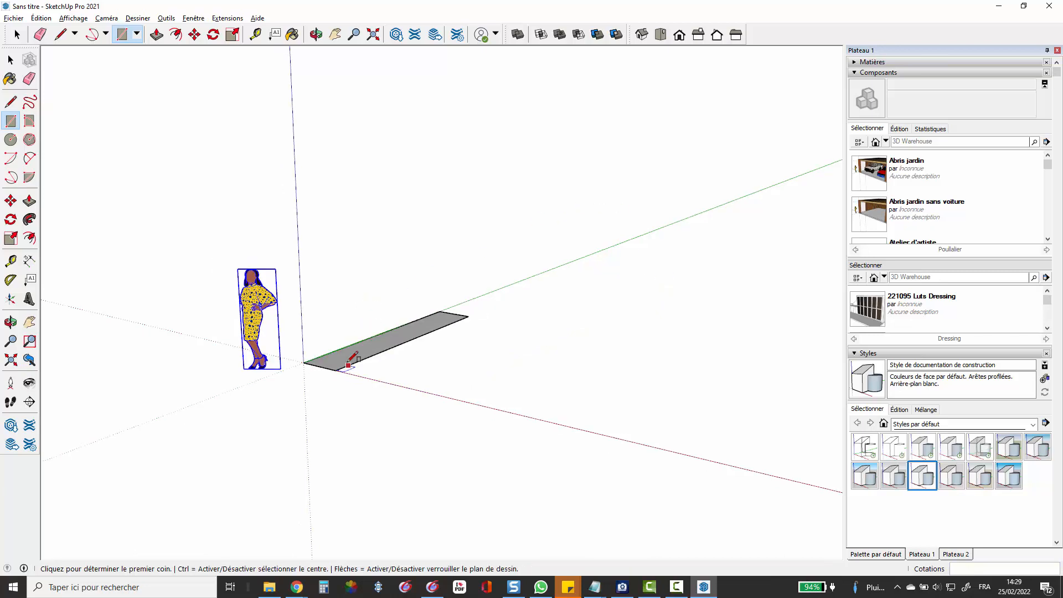
{"action": "scroll", "coordinate": [349, 365], "scroll_direction": "up", "scroll_amount": 2}
{"action": "key", "text": "p"}
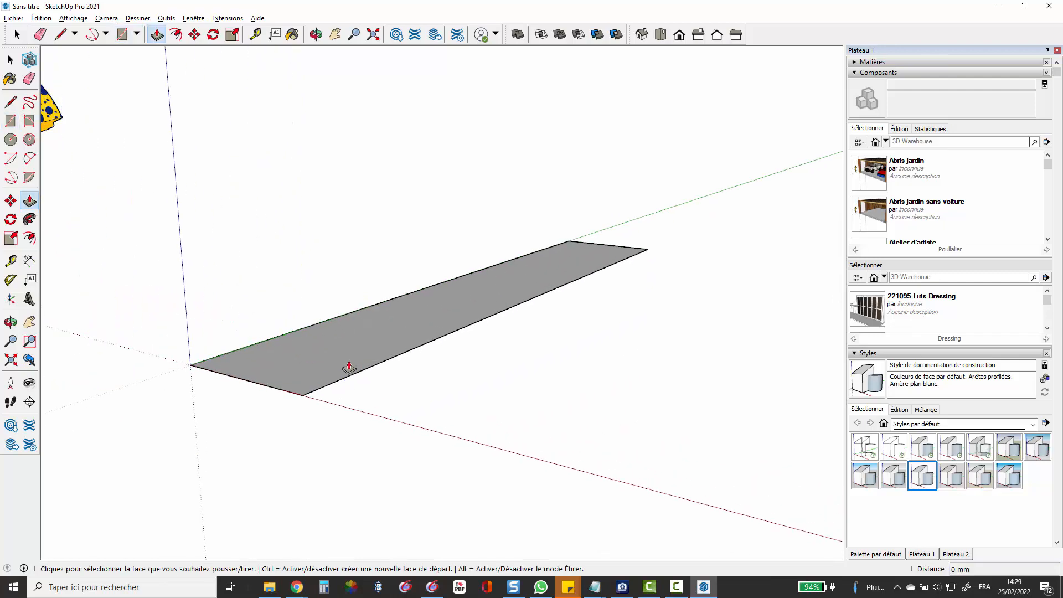
{"action": "left_click", "coordinate": [360, 358]}
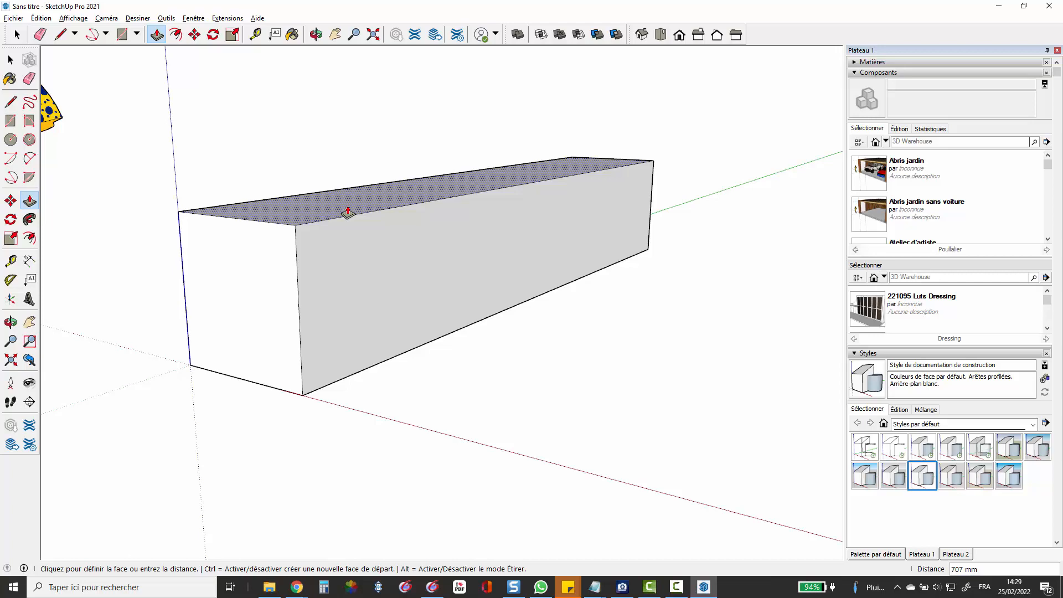
{"action": "type", "text": "2500"}
{"action": "key", "text": "Return"}
Place two horizontal guides on the wall's long front face: 1000 mm above its bottom edge and 1254 mm above the first guide.
{"action": "scroll", "coordinate": [327, 238], "scroll_direction": "down", "scroll_amount": 1}
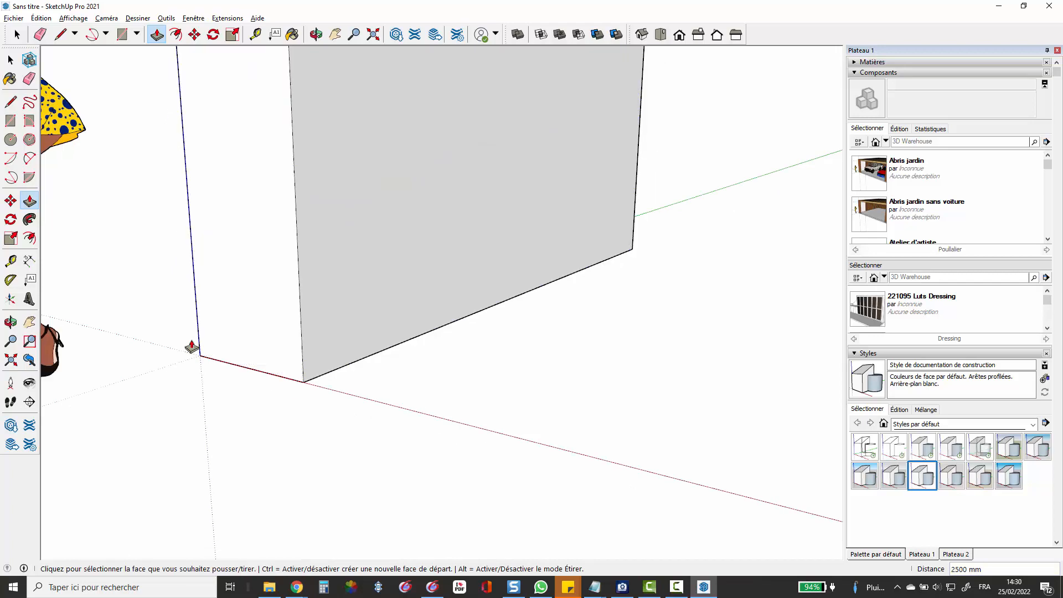
{"action": "scroll", "coordinate": [165, 368], "scroll_direction": "up", "scroll_amount": 4}
{"action": "scroll", "coordinate": [171, 368], "scroll_direction": "down", "scroll_amount": 8}
{"action": "scroll", "coordinate": [426, 81], "scroll_direction": "up", "scroll_amount": 2}
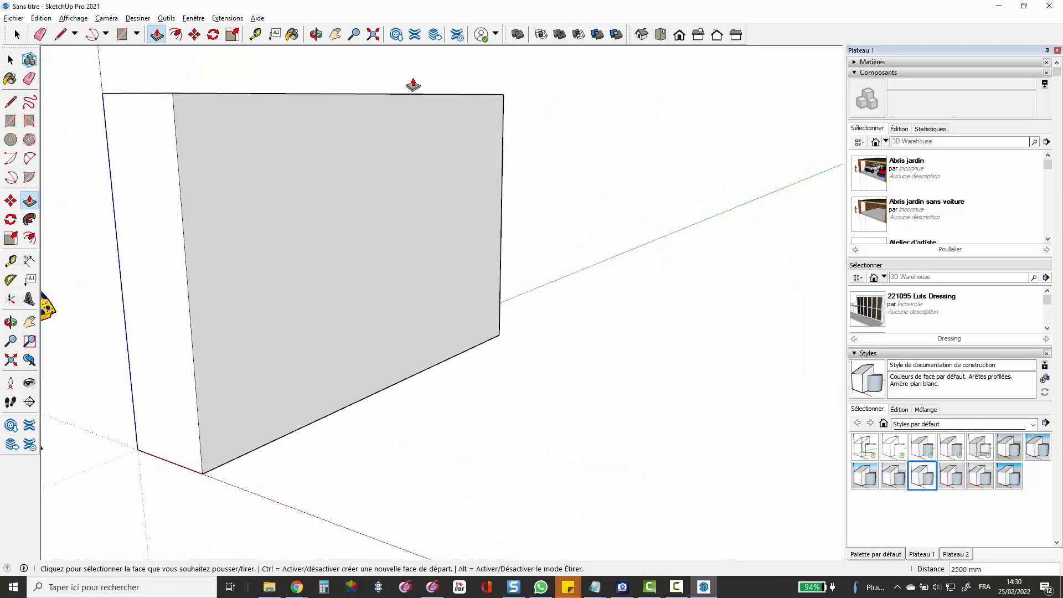
{"action": "scroll", "coordinate": [278, 95], "scroll_direction": "up", "scroll_amount": 2}
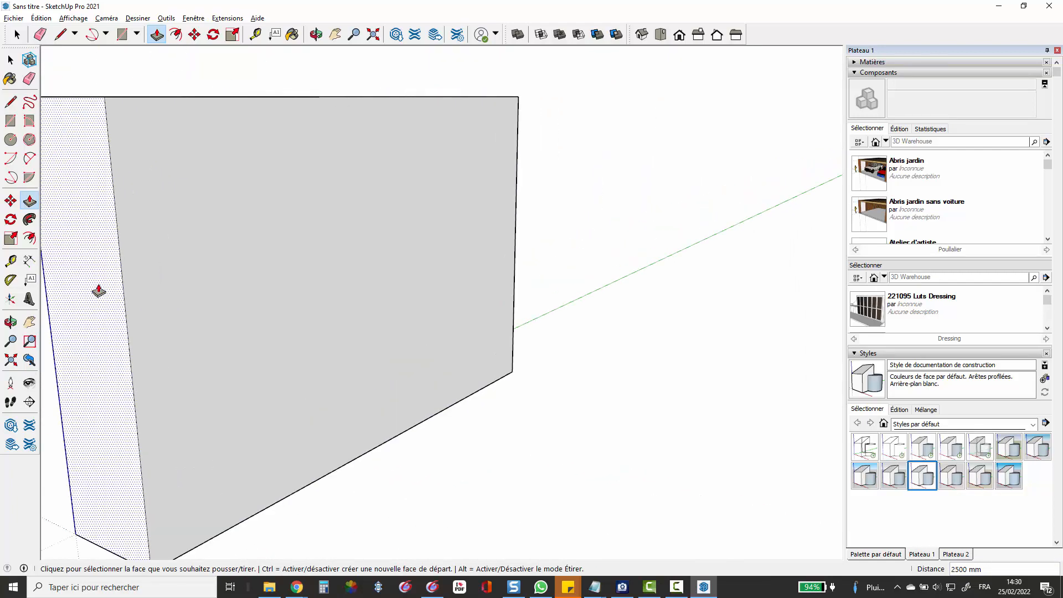
{"action": "scroll", "coordinate": [554, 200], "scroll_direction": "down", "scroll_amount": 2}
{"action": "scroll", "coordinate": [572, 220], "scroll_direction": "down", "scroll_amount": 3}
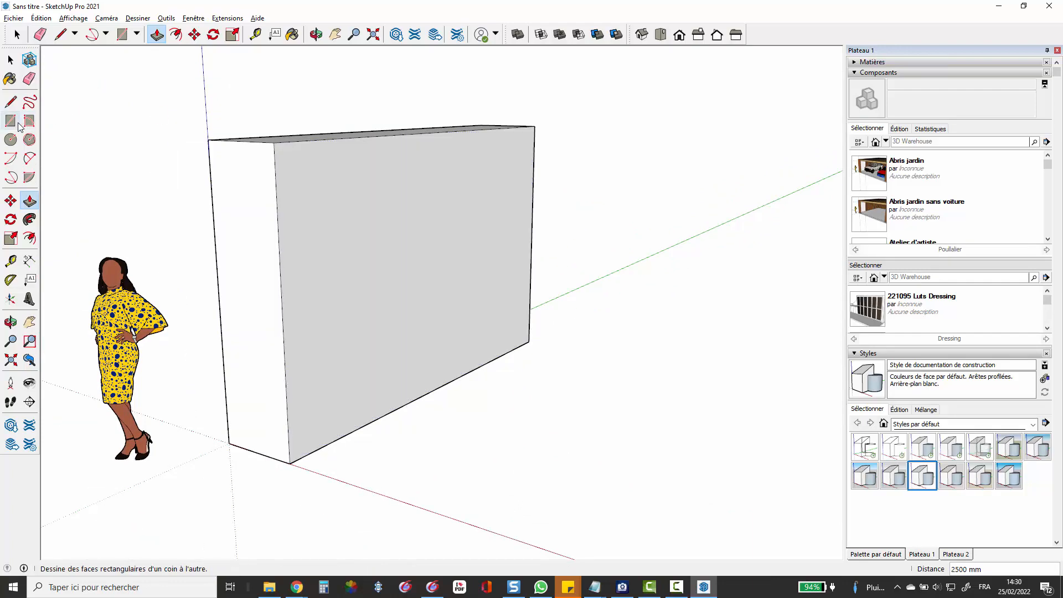
{"action": "left_click", "coordinate": [12, 261]}
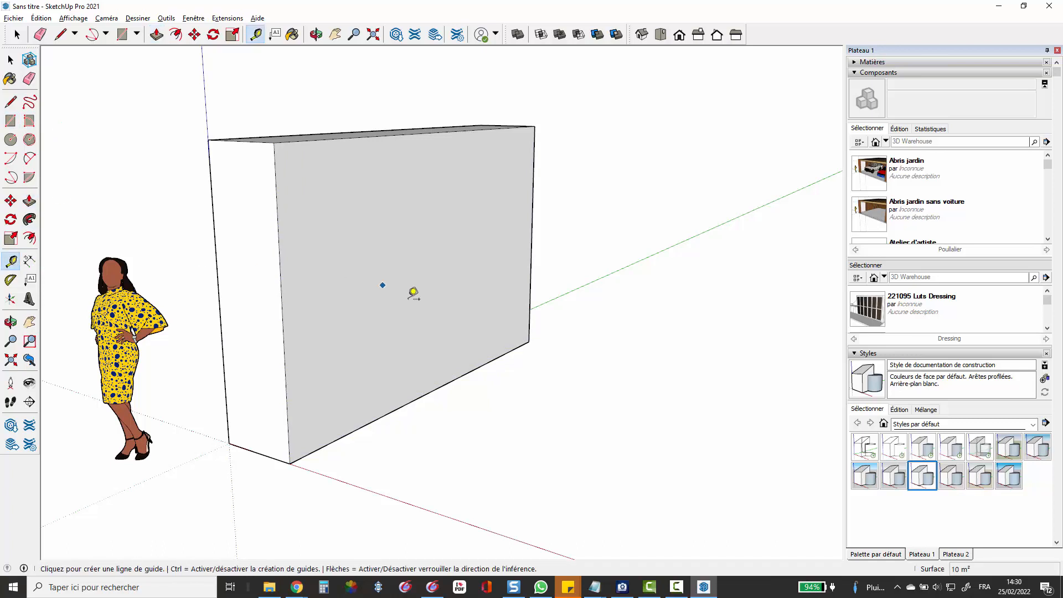
{"action": "left_click", "coordinate": [409, 403]}
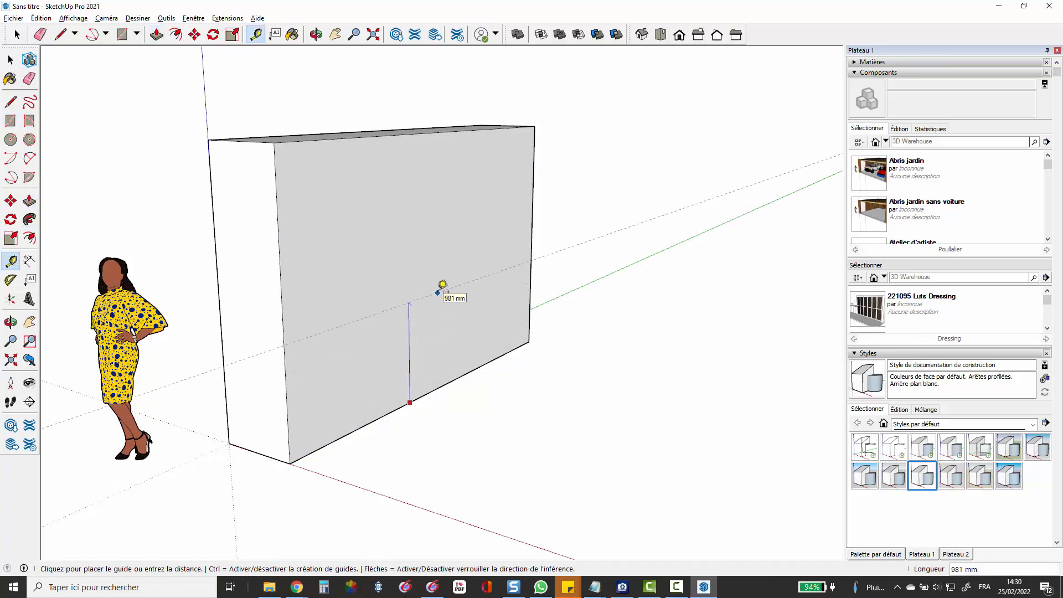
{"action": "type", "text": "1000"}
{"action": "key", "text": "Return"}
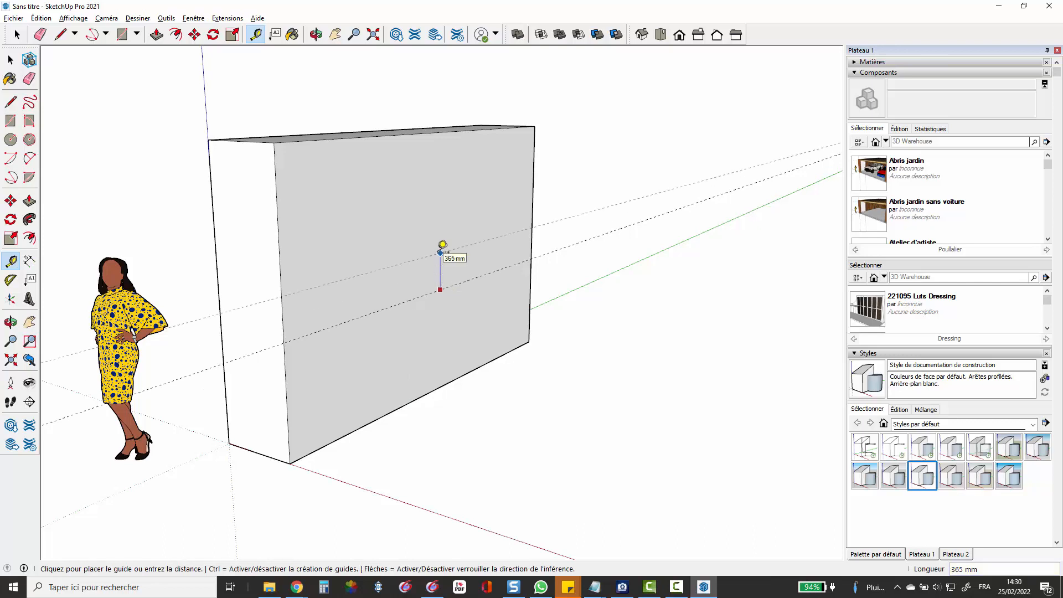
{"action": "type", "text": "1254"}
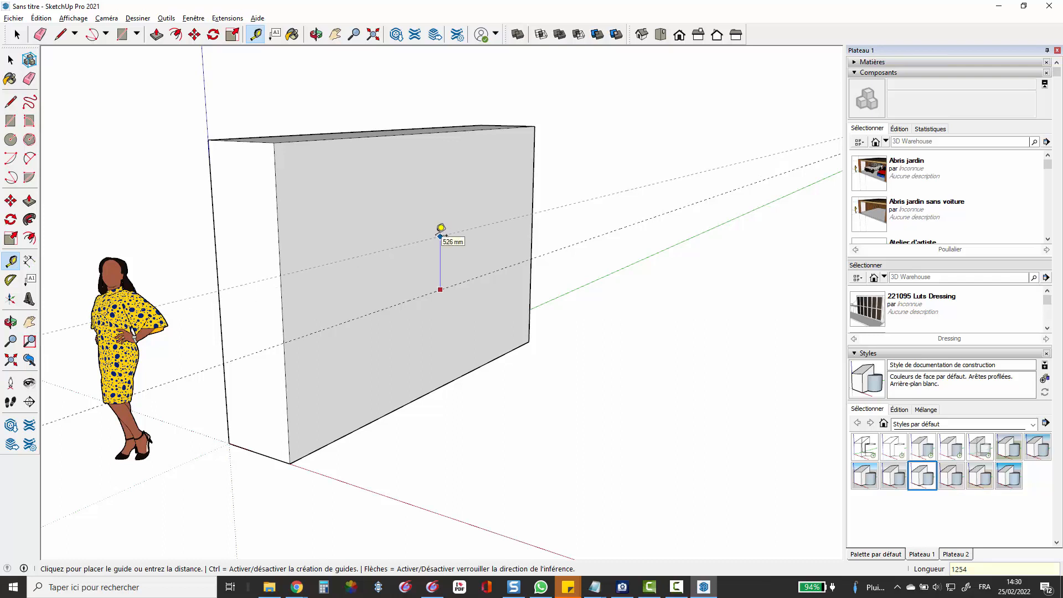
{"action": "key", "text": "Return"}
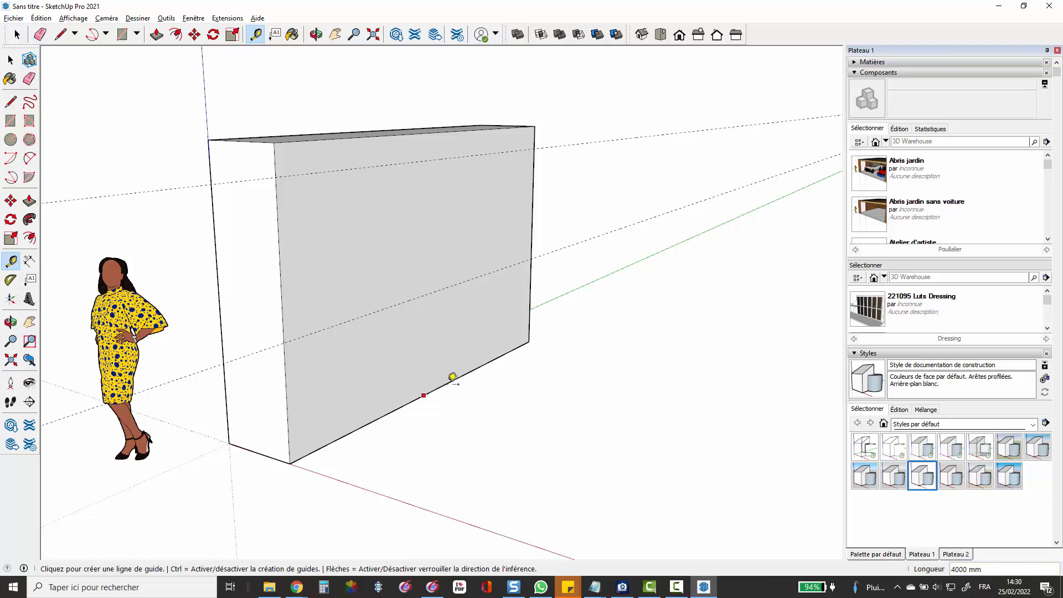
Place a vertical guide through the midpoint of the front face's bottom edge and another offset 2760/2 mm towards the far end.
{"action": "left_click", "coordinate": [532, 227]}
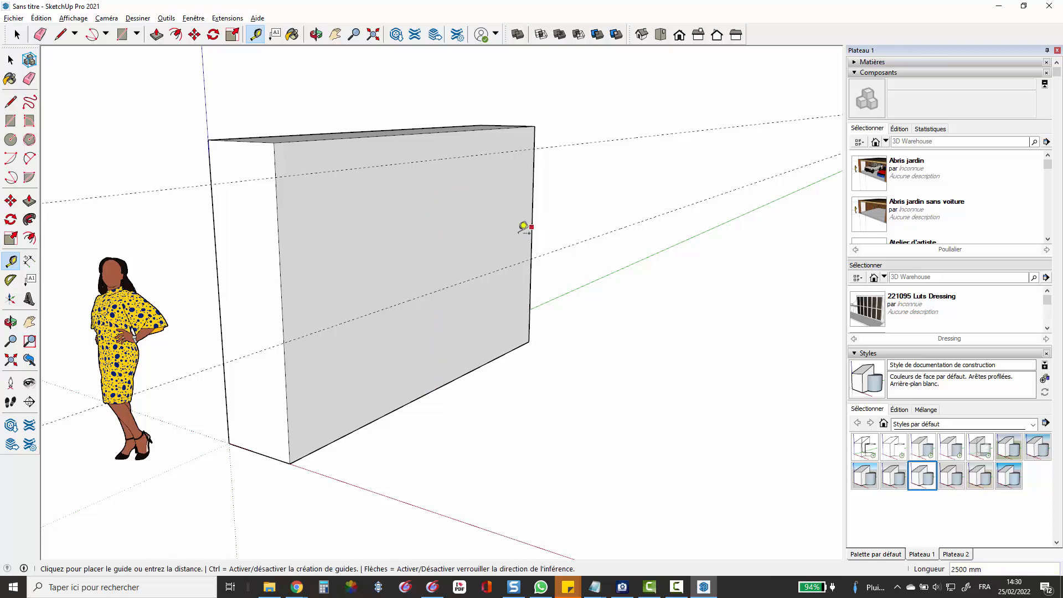
{"action": "left_click", "coordinate": [433, 389]}
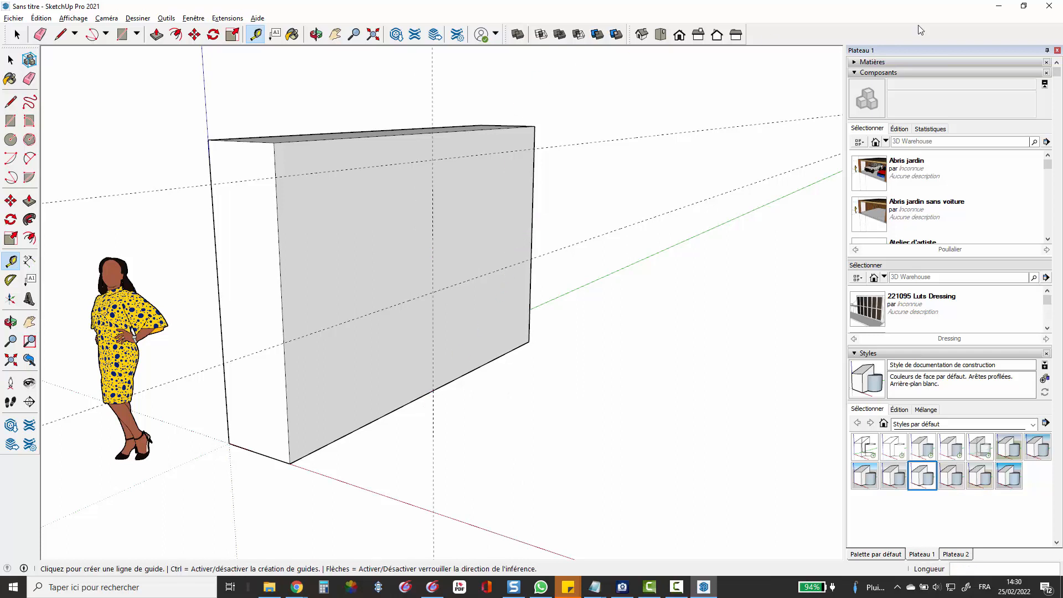
{"action": "left_click", "coordinate": [999, 6]}
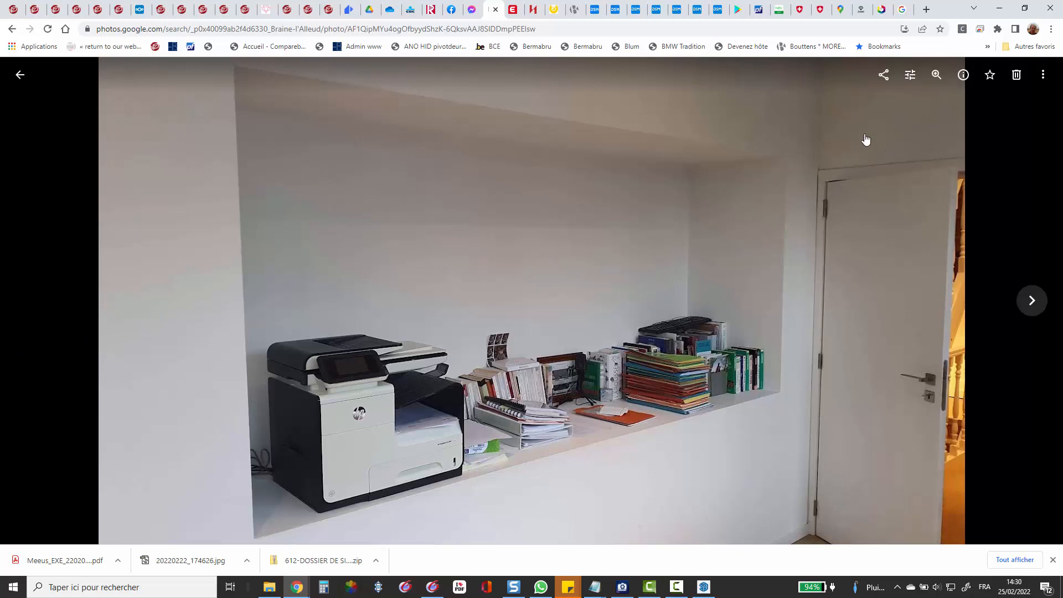
{"action": "left_click", "coordinate": [703, 586]}
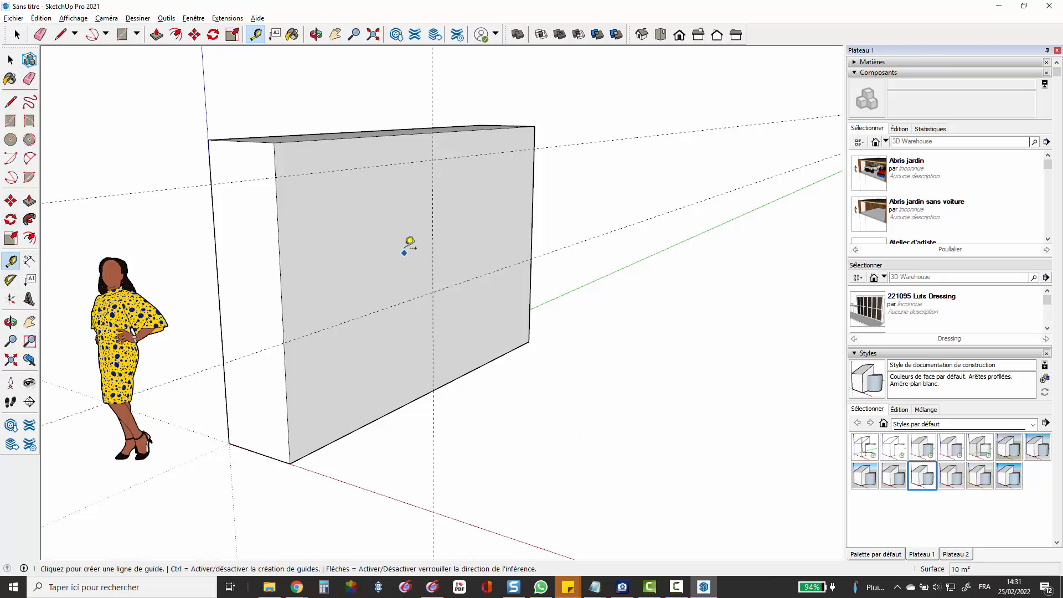
{"action": "left_click", "coordinate": [432, 241]}
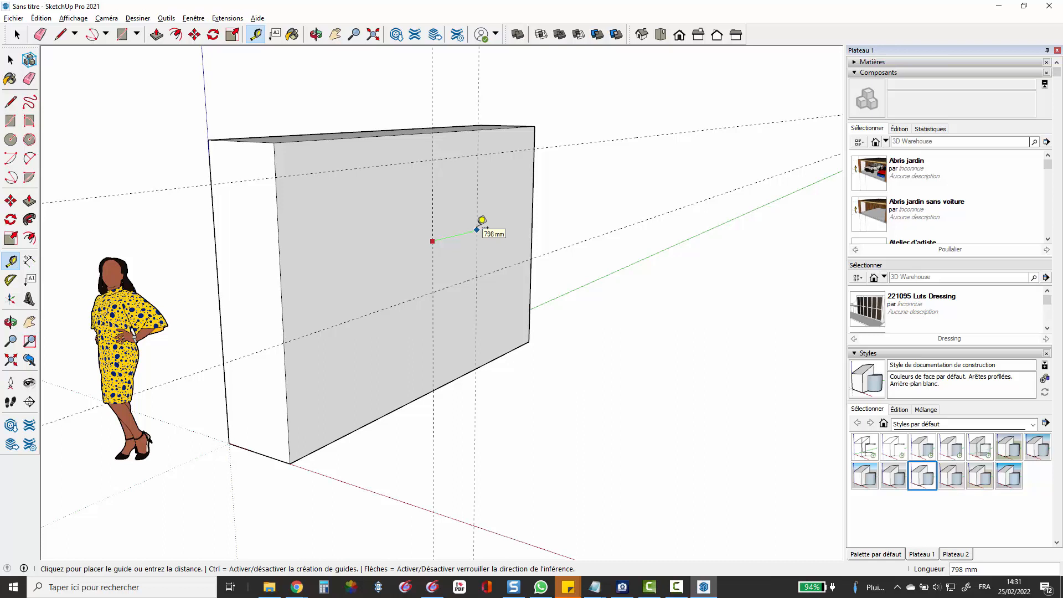
{"action": "type", "text": "2760/2"}
{"action": "key", "text": "Return"}
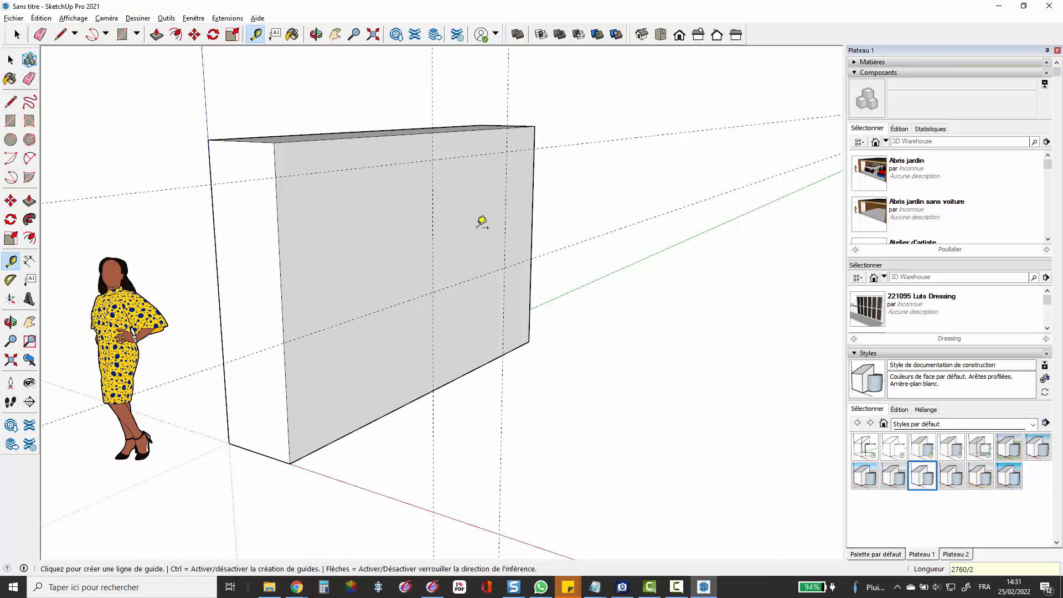
Place a vertical guide on the front face offset 2760/2 mm from the midpoint guide towards the wall's near end.
{"action": "left_click", "coordinate": [432, 236]}
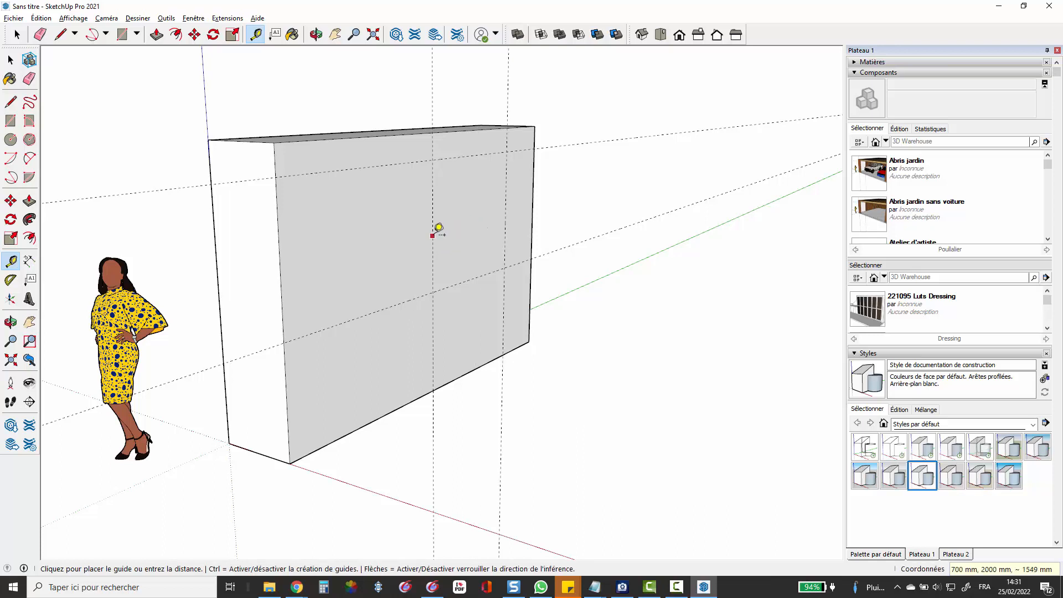
{"action": "type", "text": "2760/2"}
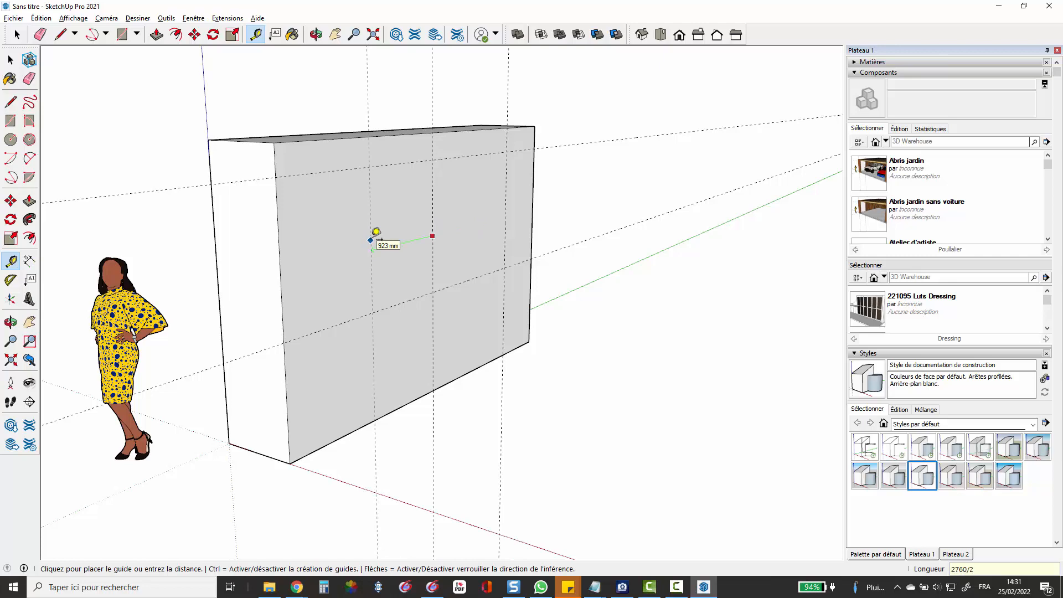
{"action": "key", "text": "Return"}
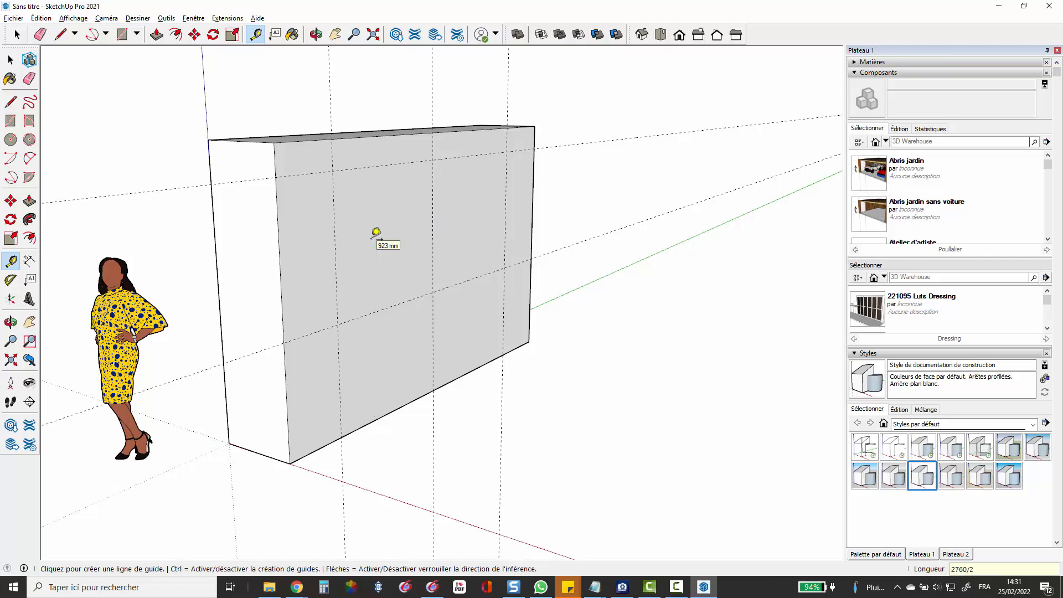
Draw the 2760 by 1254 mm opening rectangle on the front face between the outer guide intersections.
{"action": "scroll", "coordinate": [486, 136], "scroll_direction": "down", "scroll_amount": 3}
{"action": "scroll", "coordinate": [435, 130], "scroll_direction": "up", "scroll_amount": 2}
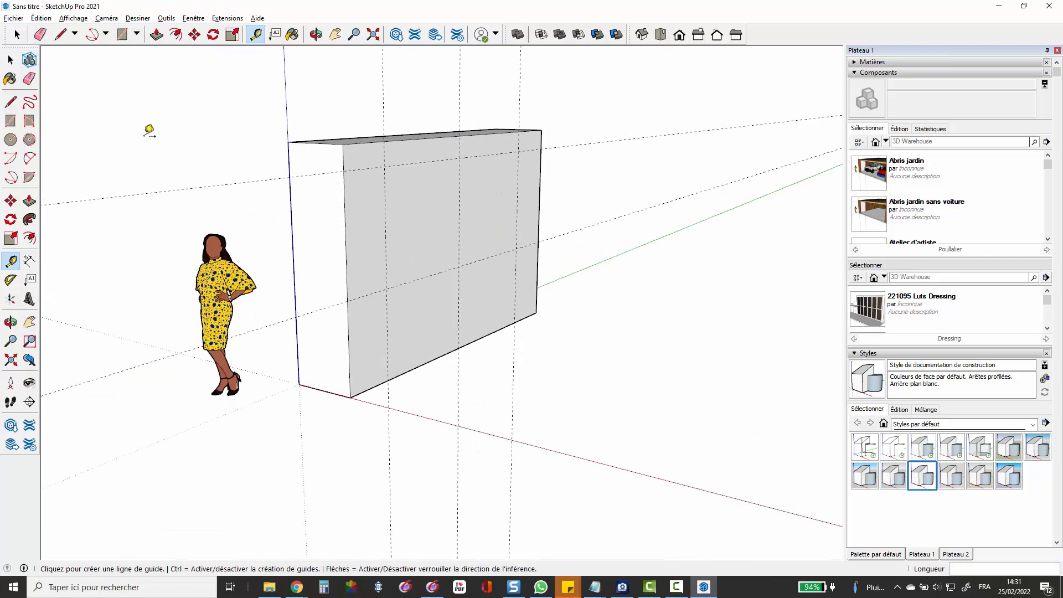
{"action": "left_click", "coordinate": [10, 120]}
{"action": "scroll", "coordinate": [581, 122], "scroll_direction": "up", "scroll_amount": 3}
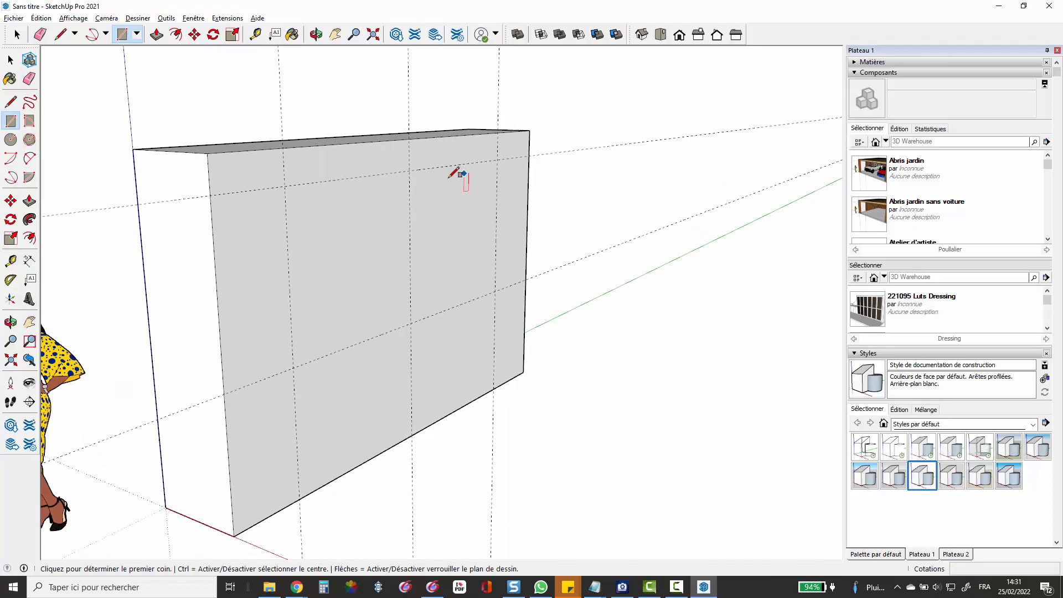
{"action": "left_click", "coordinate": [293, 367]}
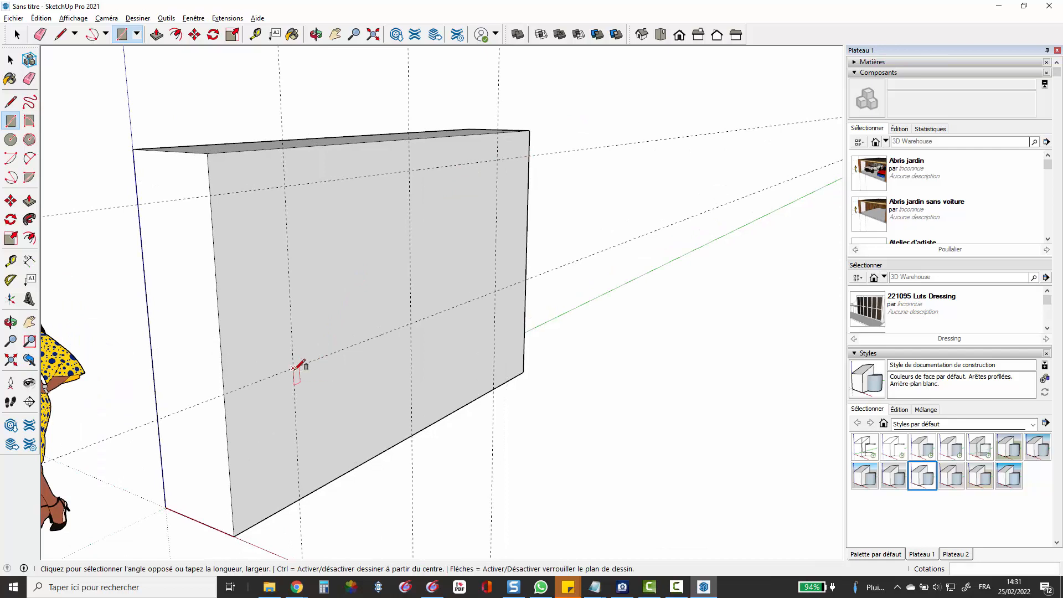
{"action": "left_click", "coordinate": [498, 161]}
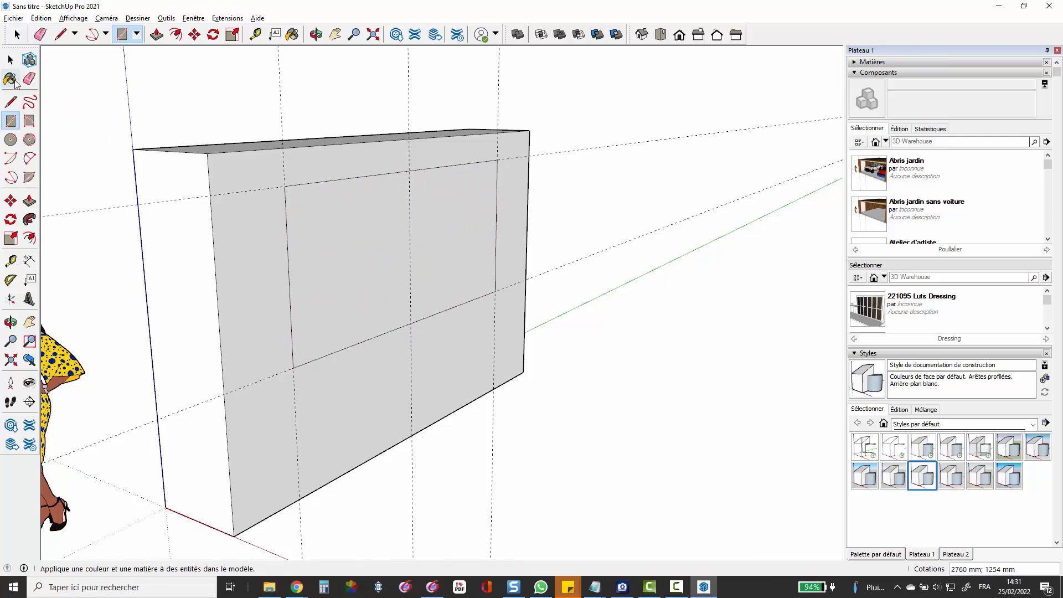
Select the opening rectangle and the surrounding front face in turn to check whether they are separate faces.
{"action": "left_click", "coordinate": [10, 59]}
{"action": "left_click", "coordinate": [337, 257]}
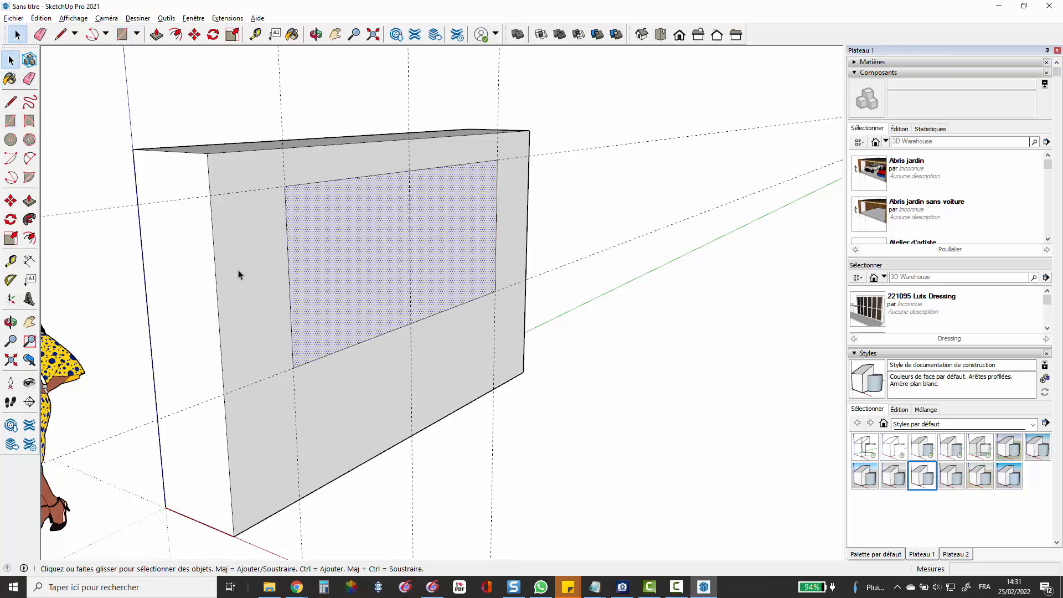
{"action": "left_click", "coordinate": [238, 270]}
{"action": "left_click", "coordinate": [482, 221]}
{"action": "left_click", "coordinate": [441, 346]}
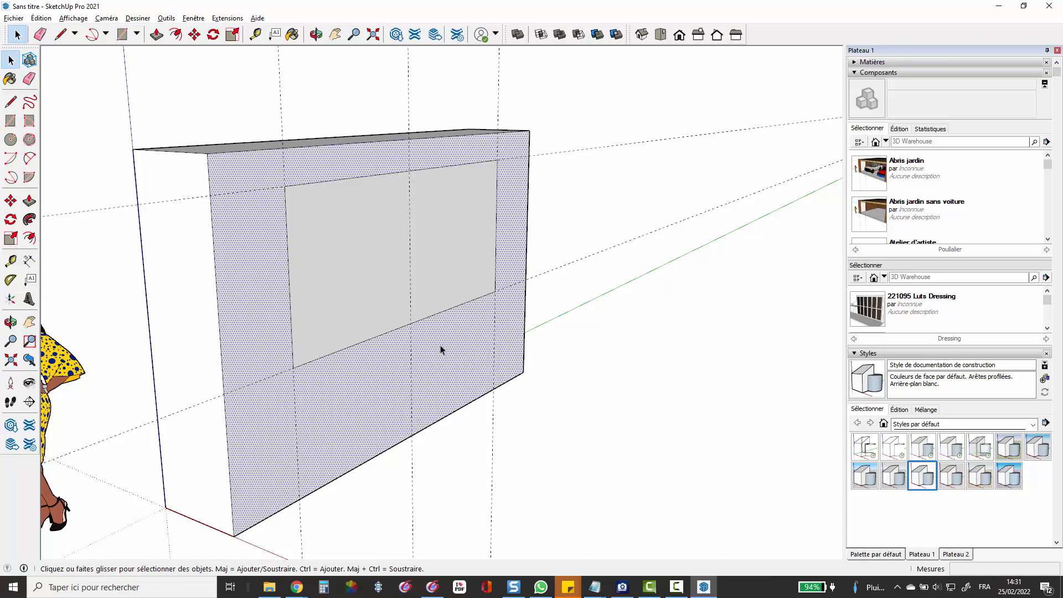
{"action": "left_click", "coordinate": [373, 274]}
{"action": "left_click", "coordinate": [382, 375]}
{"action": "left_click", "coordinate": [326, 355]}
{"action": "left_click", "coordinate": [374, 248]}
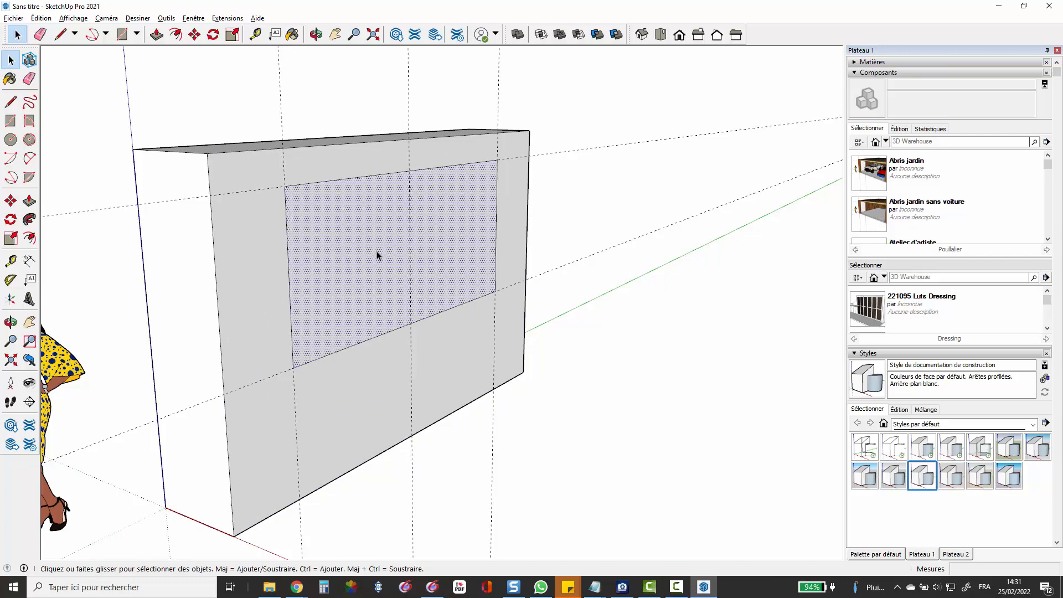
Push the opening rectangle 608 mm into the wall to form the niche.
{"action": "left_click", "coordinate": [29, 201]}
{"action": "left_click", "coordinate": [331, 263]}
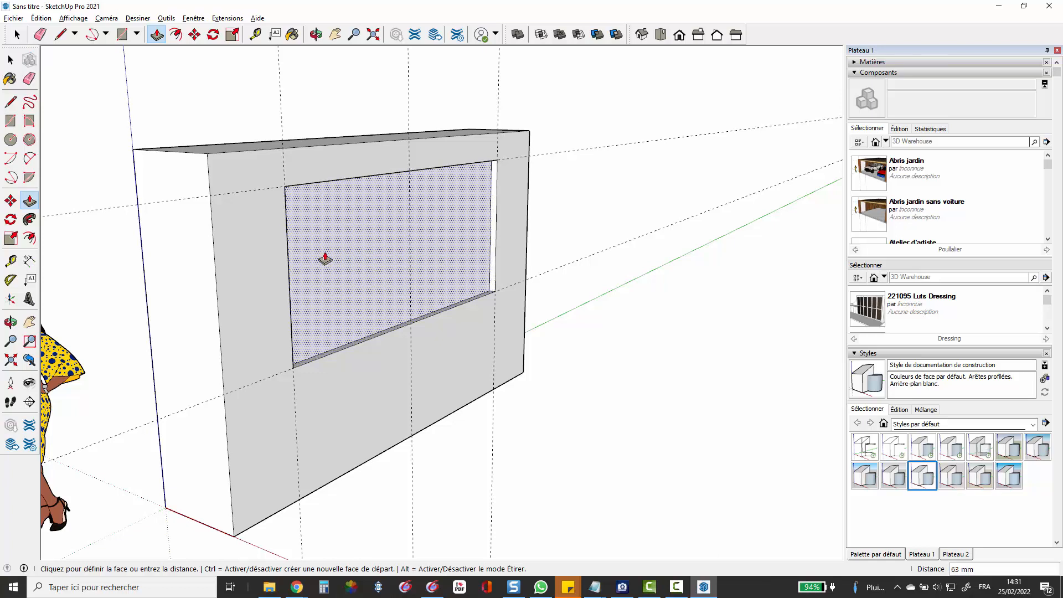
{"action": "type", "text": "608"}
{"action": "key", "text": "Return"}
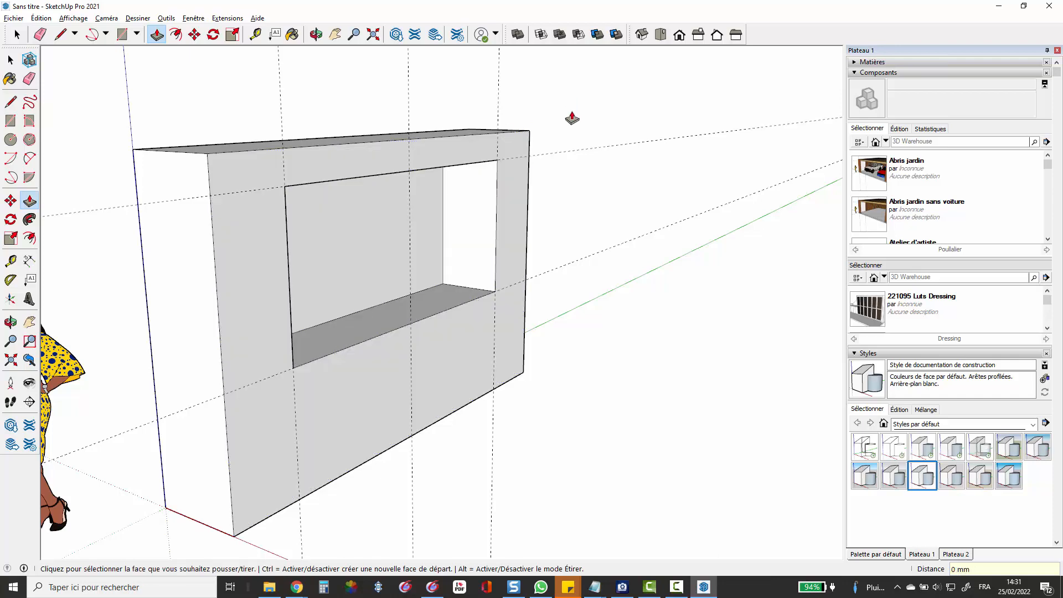
{"action": "scroll", "coordinate": [503, 202], "scroll_direction": "up", "scroll_amount": 5}
{"action": "scroll", "coordinate": [504, 202], "scroll_direction": "up", "scroll_amount": 3}
{"action": "scroll", "coordinate": [520, 190], "scroll_direction": "down", "scroll_amount": 3}
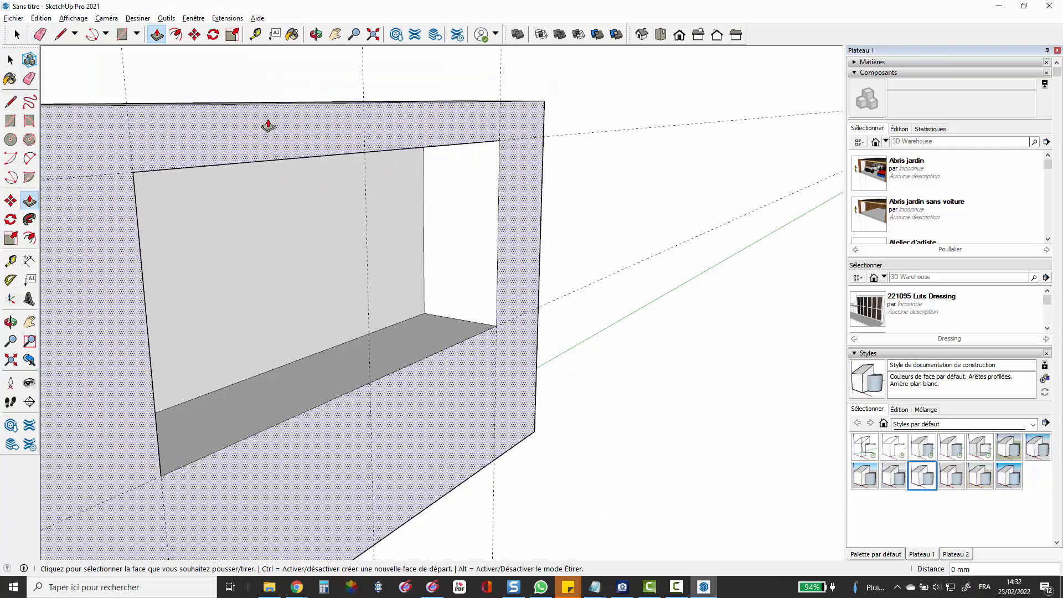
{"action": "scroll", "coordinate": [534, 183], "scroll_direction": "up", "scroll_amount": 2}
{"action": "scroll", "coordinate": [534, 182], "scroll_direction": "down", "scroll_amount": 4}
{"action": "scroll", "coordinate": [497, 197], "scroll_direction": "down", "scroll_amount": 1}
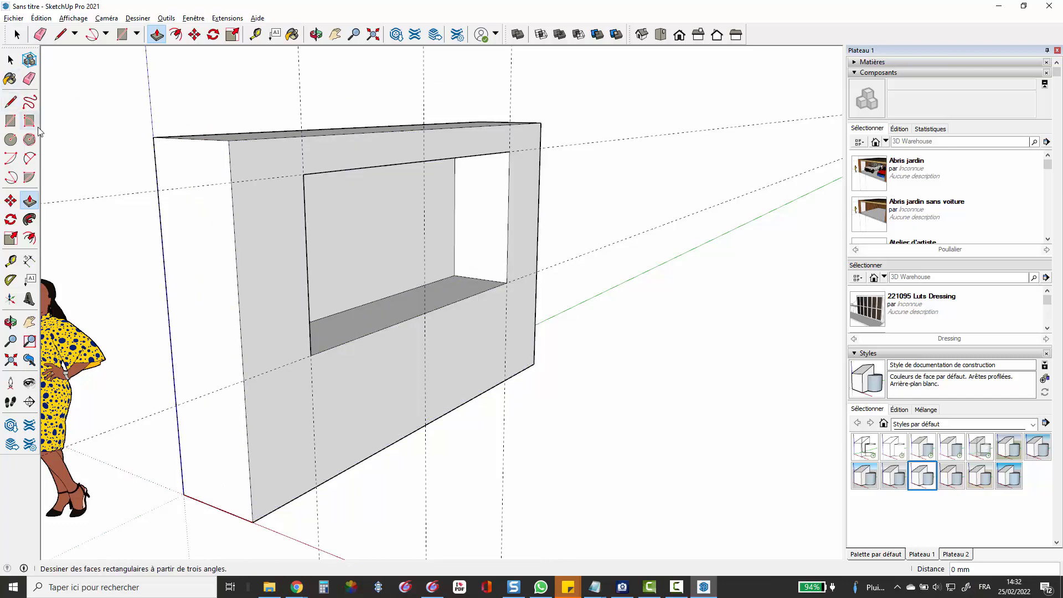
{"action": "key", "text": "space"}
{"action": "scroll", "coordinate": [624, 173], "scroll_direction": "up", "scroll_amount": 1}
{"action": "scroll", "coordinate": [624, 173], "scroll_direction": "down", "scroll_amount": 3}
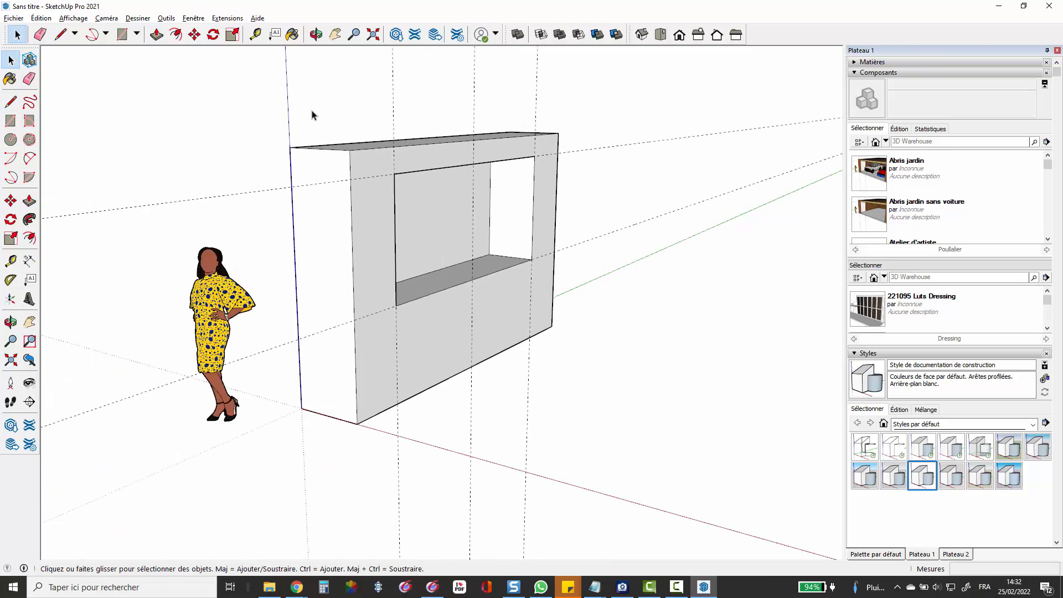
{"action": "left_click_drag", "start_coordinate": [219, 102], "coordinate": [718, 481]}
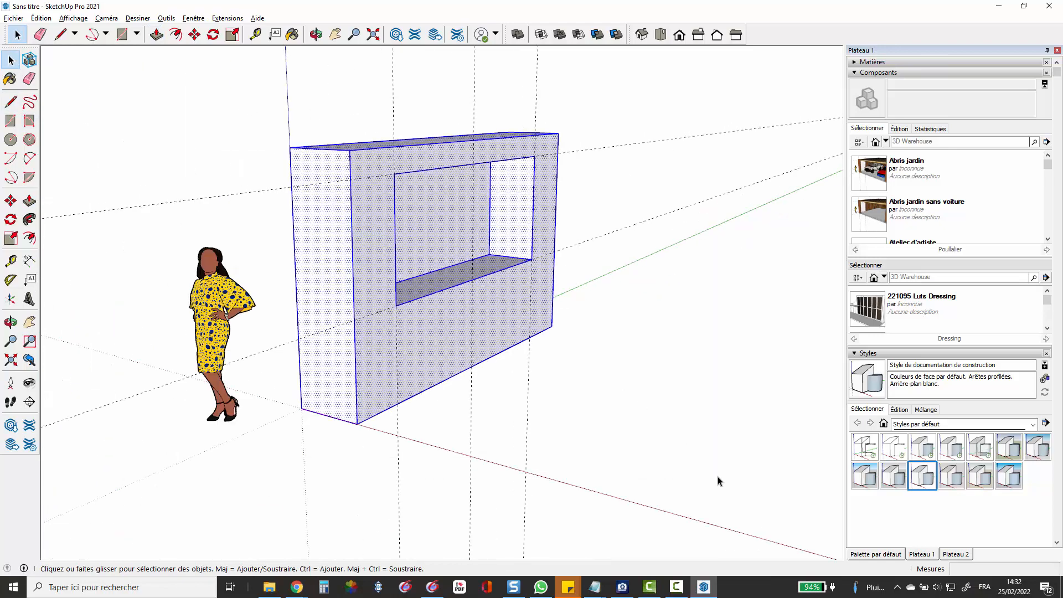
{"action": "right_click", "coordinate": [509, 320]}
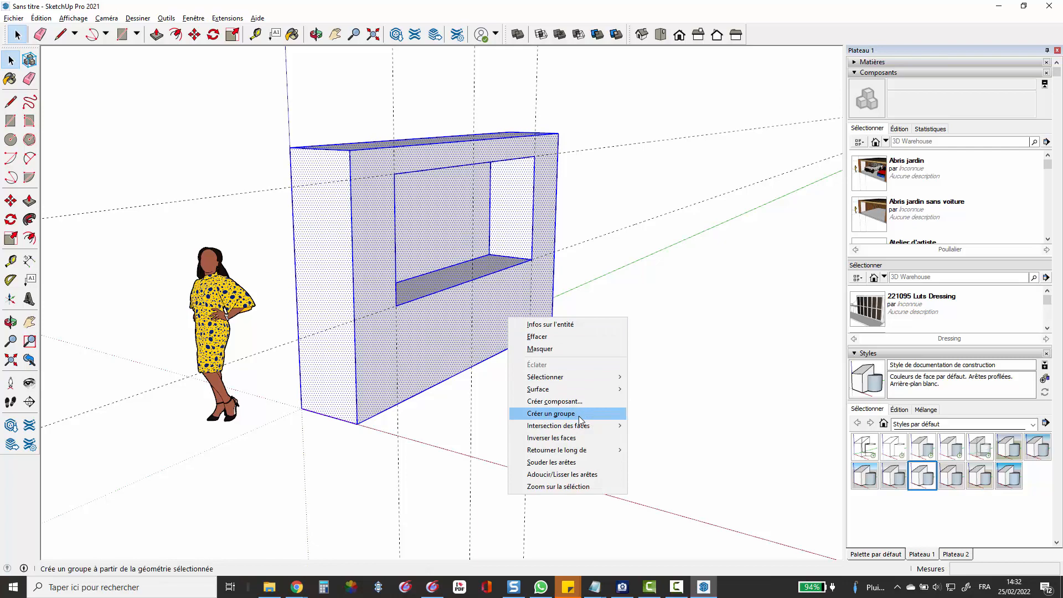
{"action": "left_click", "coordinate": [575, 231]}
{"action": "left_click", "coordinate": [440, 214]}
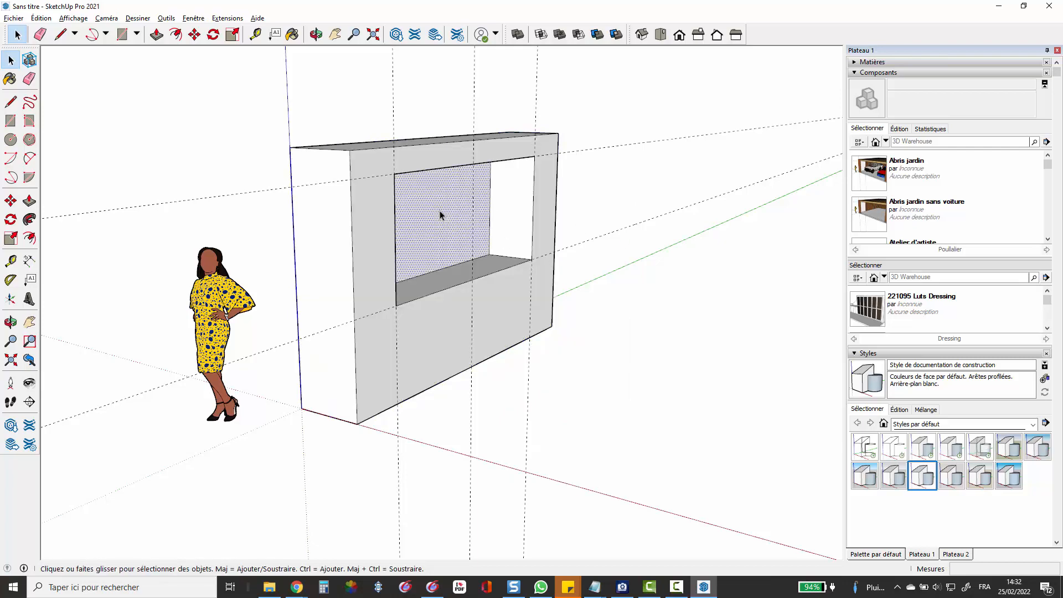
{"action": "left_click", "coordinate": [713, 149]}
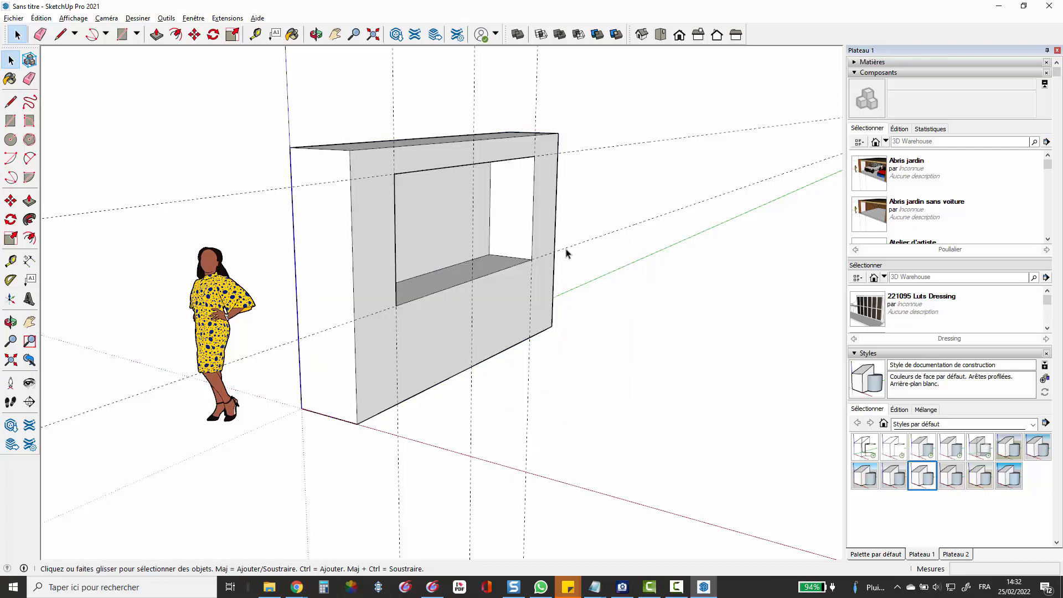
Select all connected geometry of the wall with its niche and turn it into a group.
{"action": "triple_click", "coordinate": [439, 215]}
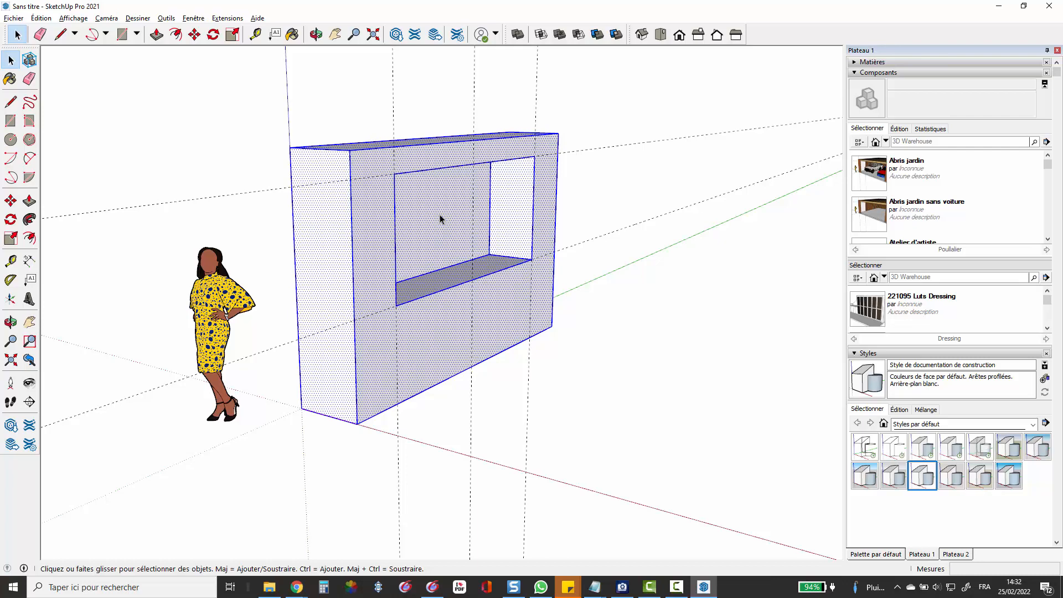
{"action": "right_click", "coordinate": [441, 219]}
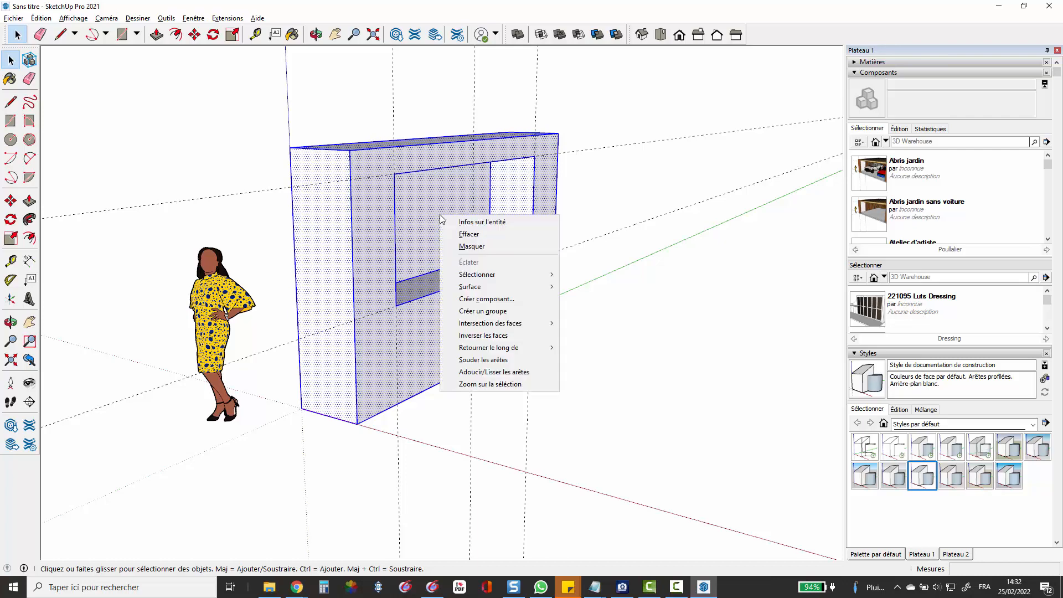
{"action": "left_click", "coordinate": [514, 316]}
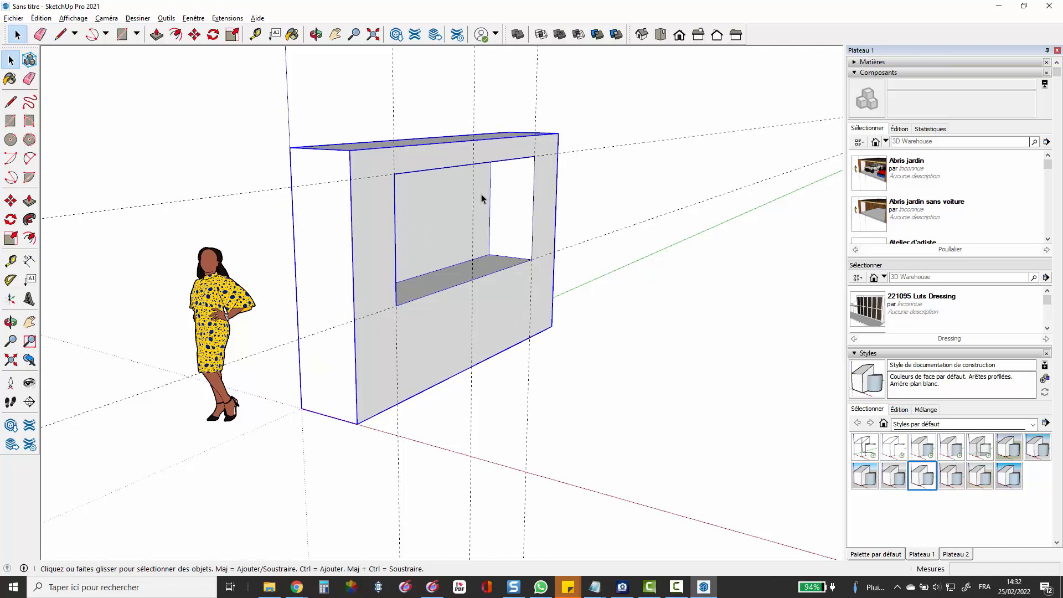
Rename the wall group as Niche in the model structure.
{"action": "left_click", "coordinate": [957, 554]}
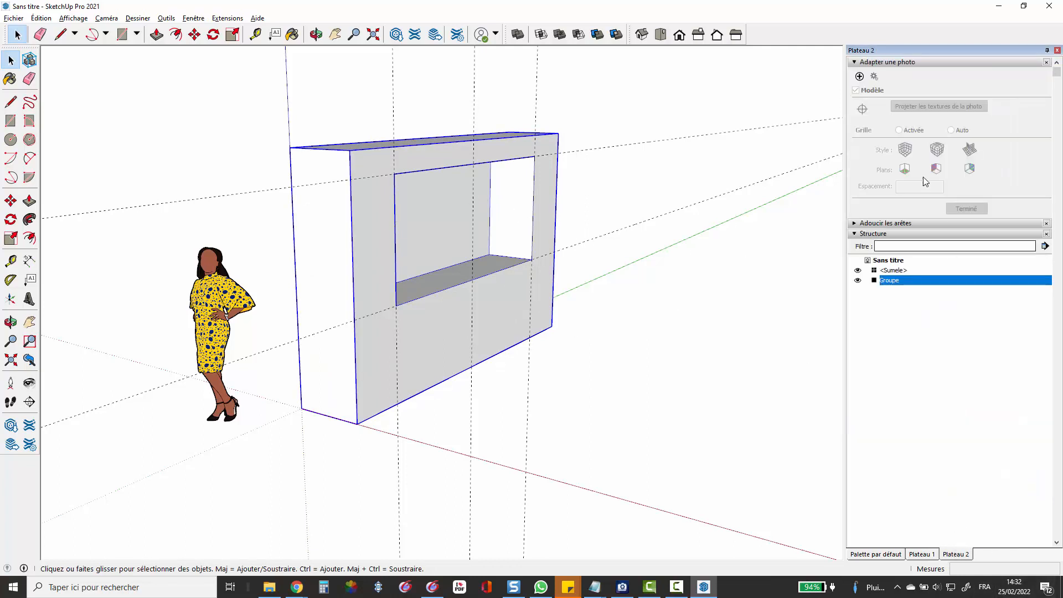
{"action": "double_click", "coordinate": [903, 282]}
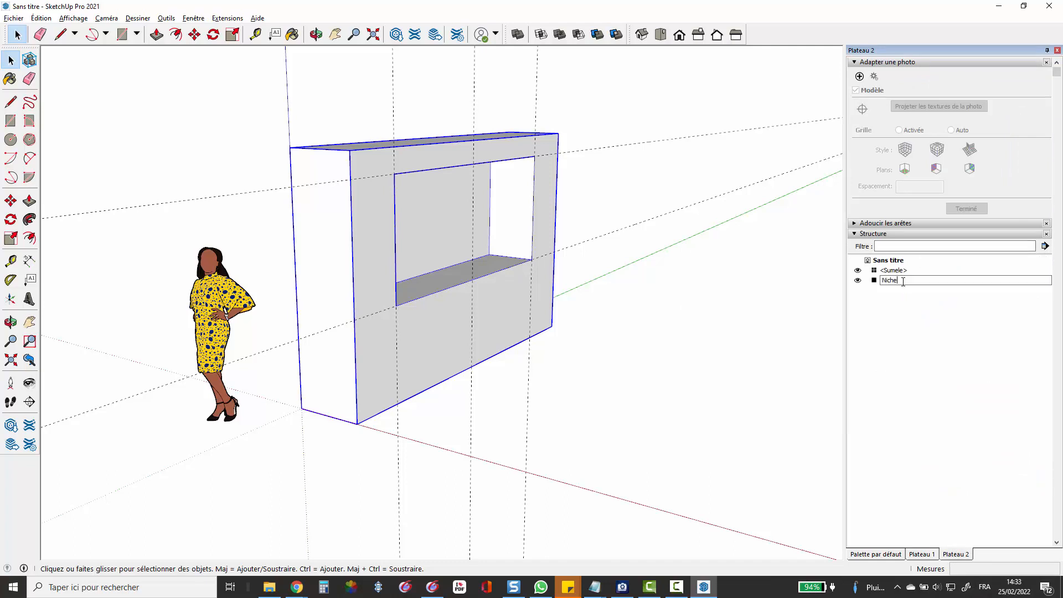
{"action": "key", "text": "Return"}
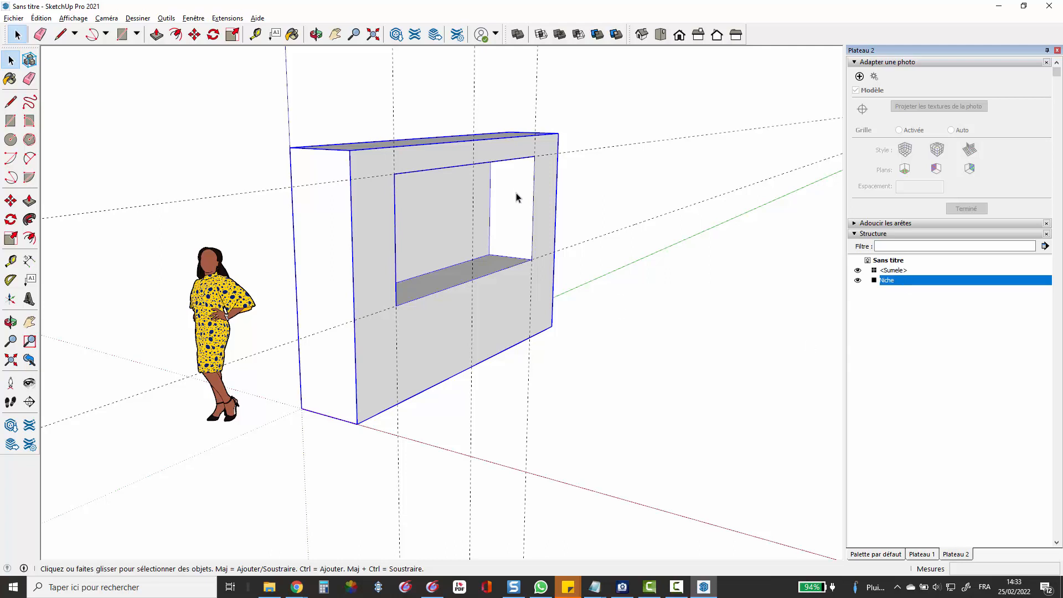
Delete all construction guides from the model.
{"action": "left_click", "coordinate": [41, 18]}
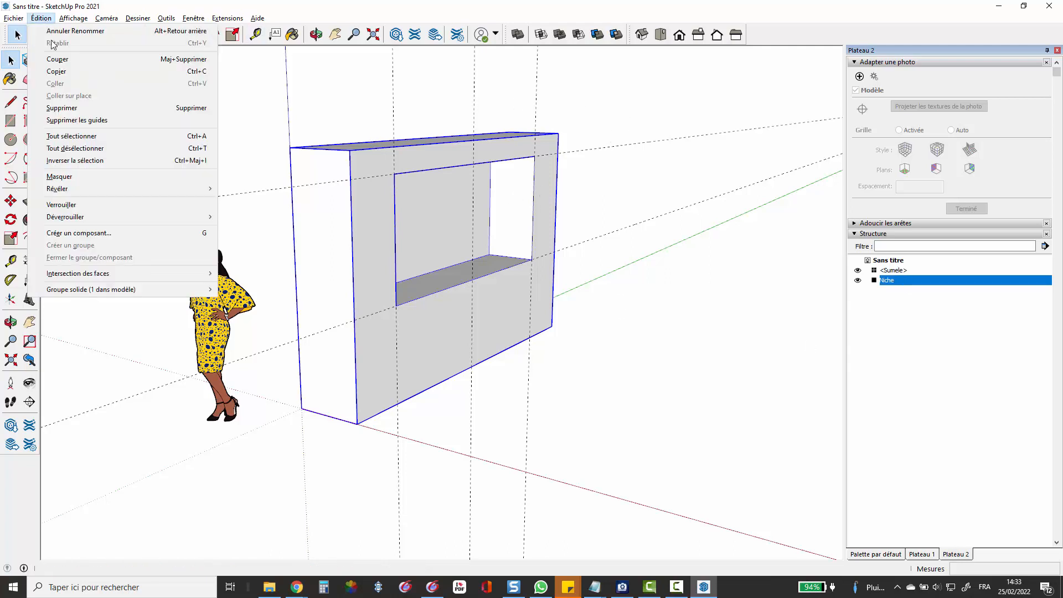
{"action": "left_click", "coordinate": [78, 120]}
{"action": "scroll", "coordinate": [570, 190], "scroll_direction": "down", "scroll_amount": 2}
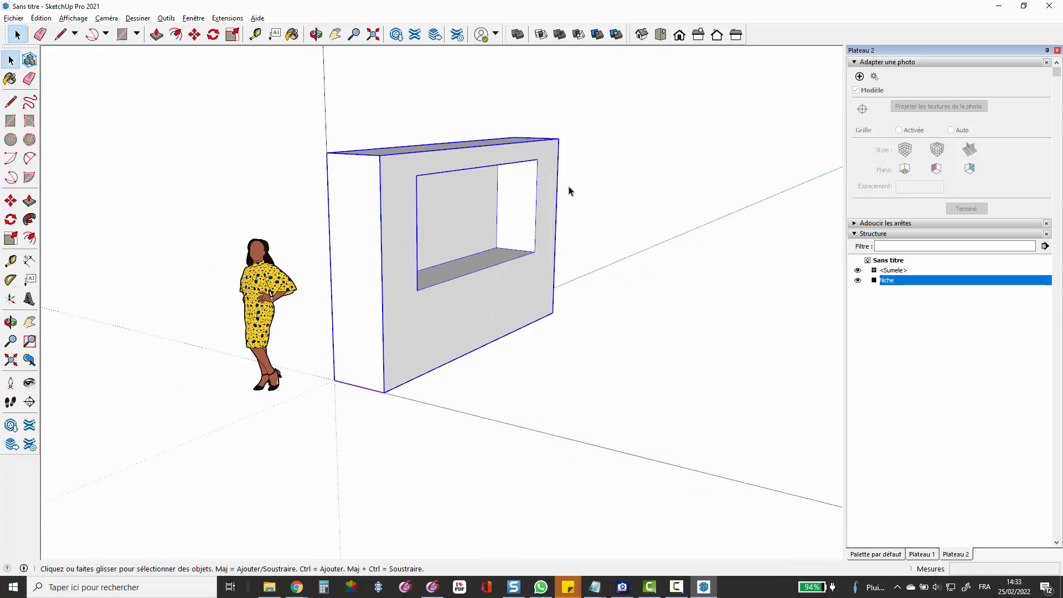
{"action": "scroll", "coordinate": [629, 187], "scroll_direction": "up", "scroll_amount": 3}
{"action": "scroll", "coordinate": [629, 186], "scroll_direction": "down", "scroll_amount": 3}
{"action": "left_click_drag", "start_coordinate": [629, 182], "coordinate": [557, 209]}
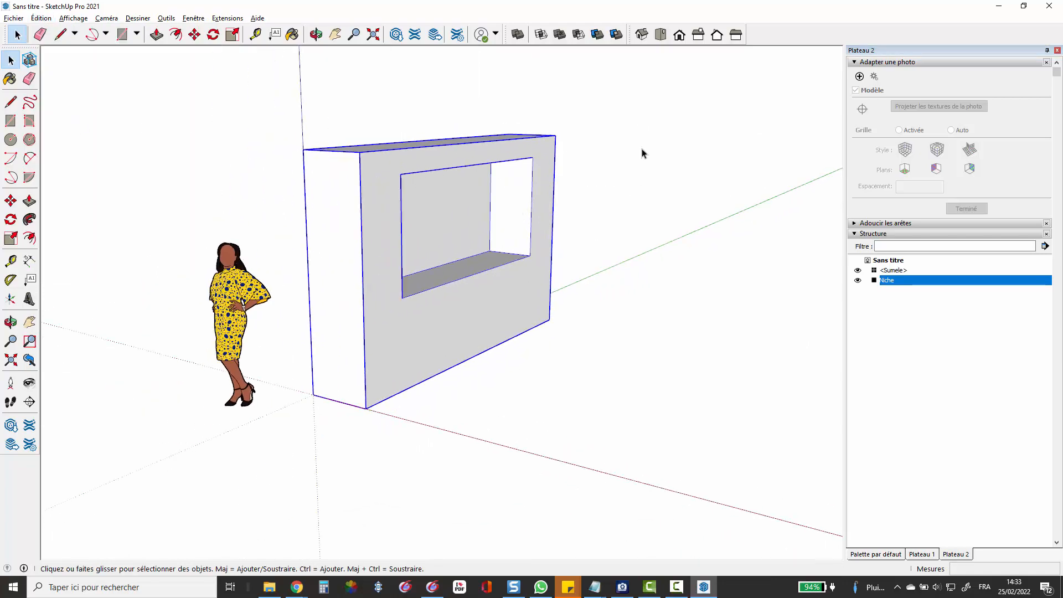
{"action": "scroll", "coordinate": [641, 151], "scroll_direction": "up", "scroll_amount": 2}
{"action": "scroll", "coordinate": [642, 152], "scroll_direction": "up", "scroll_amount": 2}
{"action": "scroll", "coordinate": [622, 143], "scroll_direction": "up", "scroll_amount": 3}
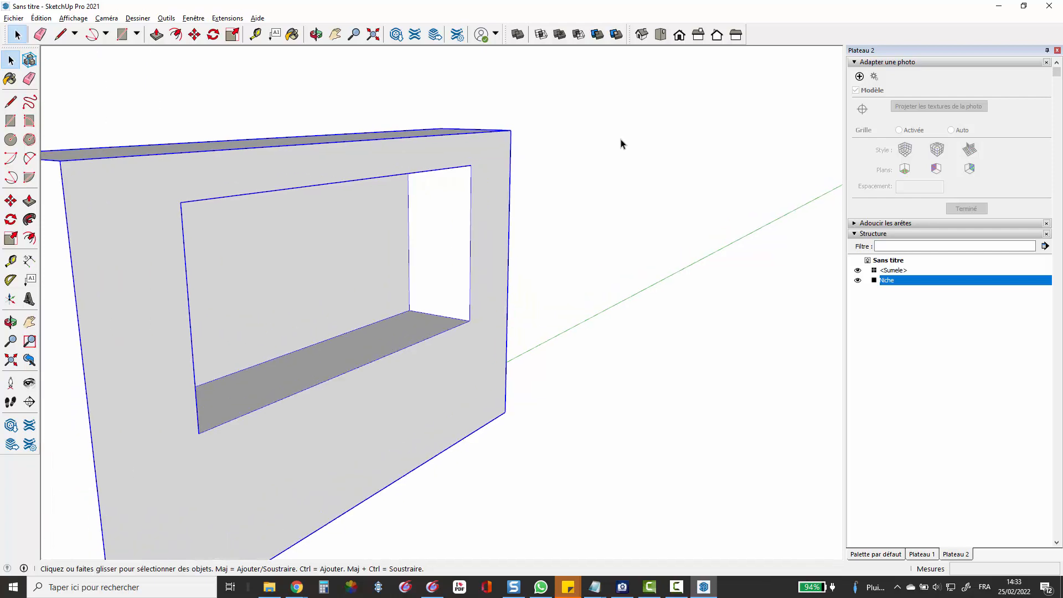
{"action": "scroll", "coordinate": [620, 144], "scroll_direction": "down", "scroll_amount": 1}
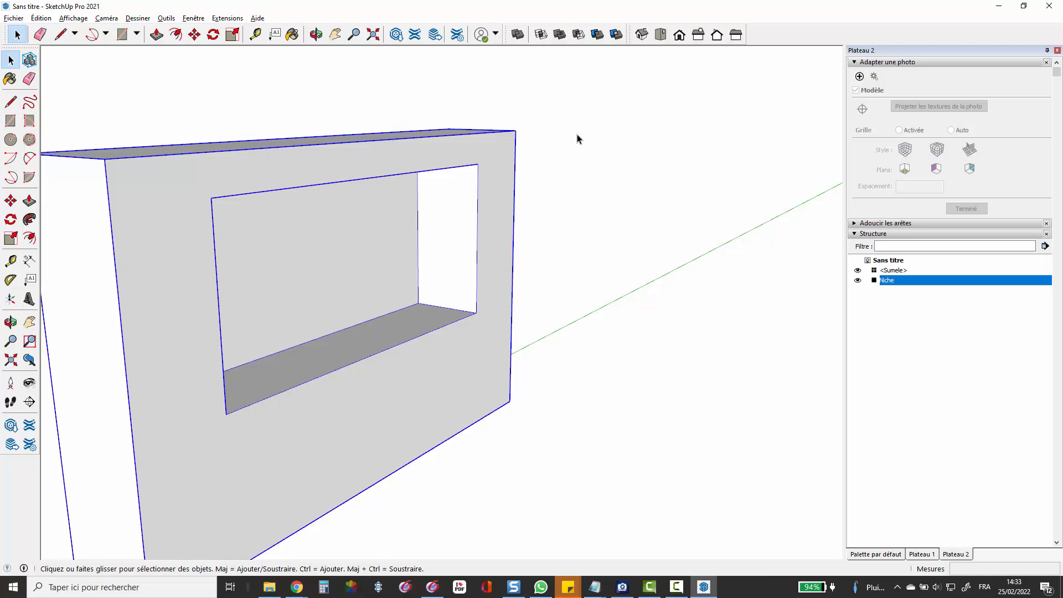
{"action": "scroll", "coordinate": [665, 141], "scroll_direction": "down", "scroll_amount": 2}
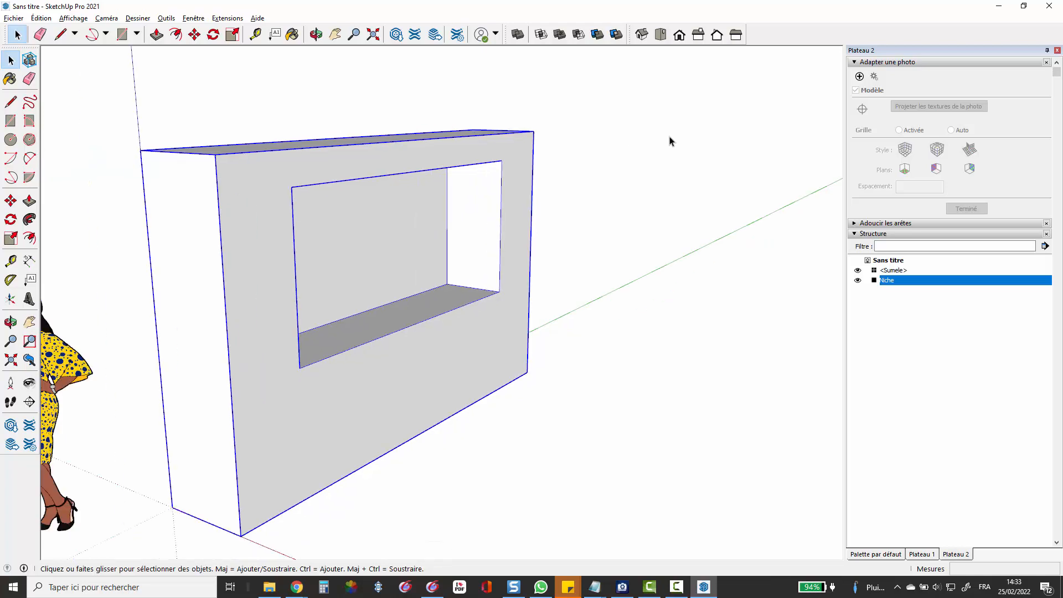
{"action": "scroll", "coordinate": [670, 141], "scroll_direction": "up", "scroll_amount": 3}
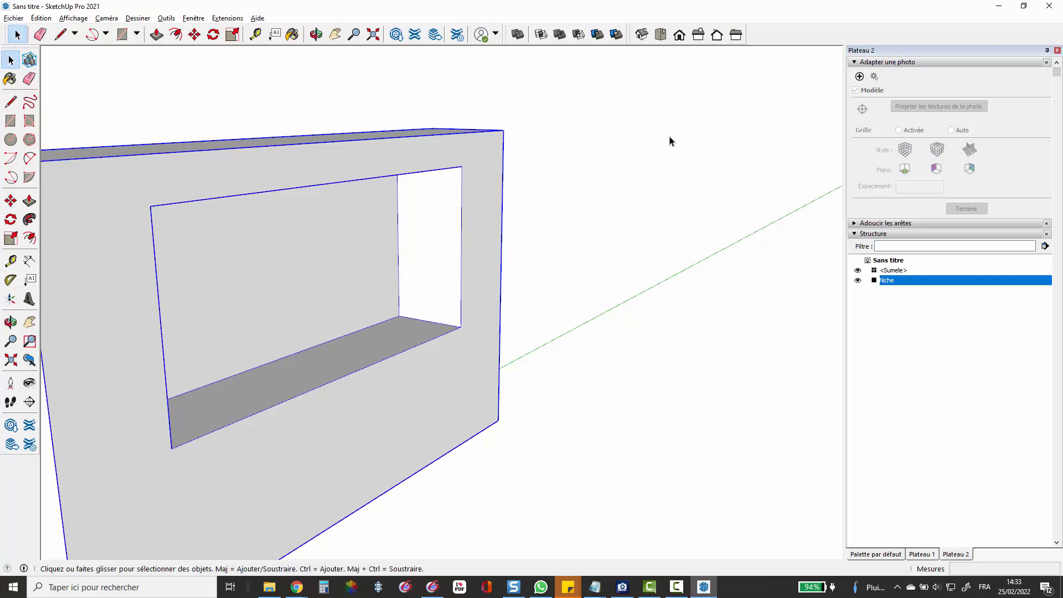
{"action": "scroll", "coordinate": [689, 149], "scroll_direction": "down", "scroll_amount": 2}
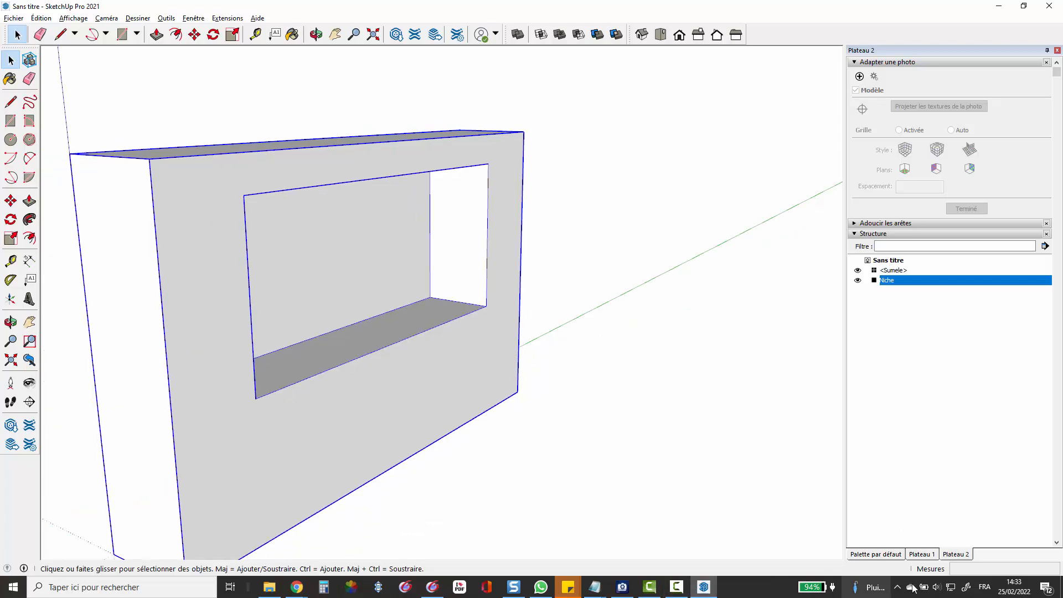
Create a new tag named Topo.
{"action": "left_click", "coordinate": [923, 555]}
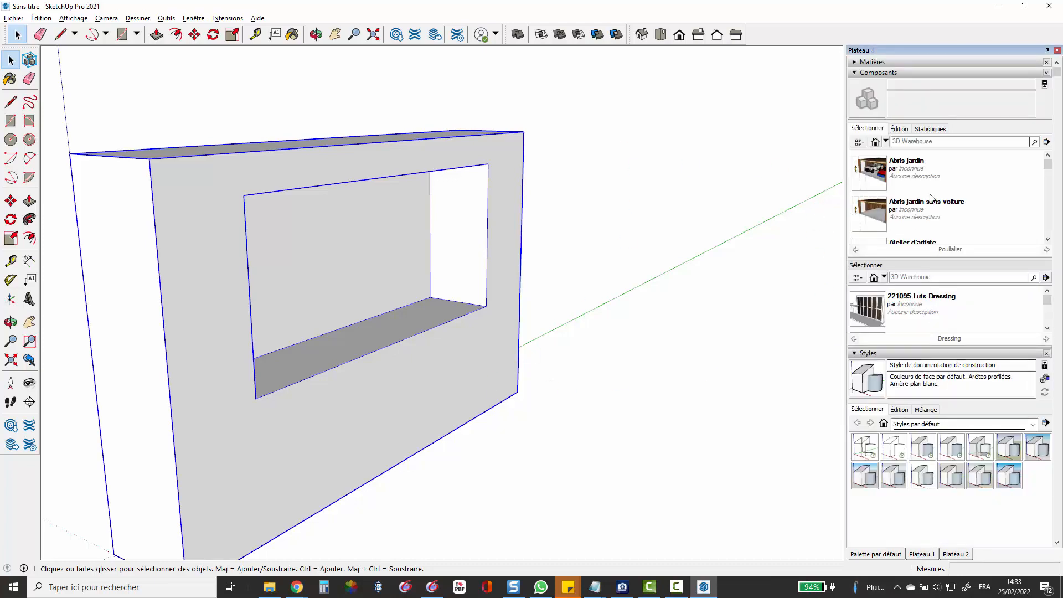
{"action": "left_click", "coordinate": [877, 554]}
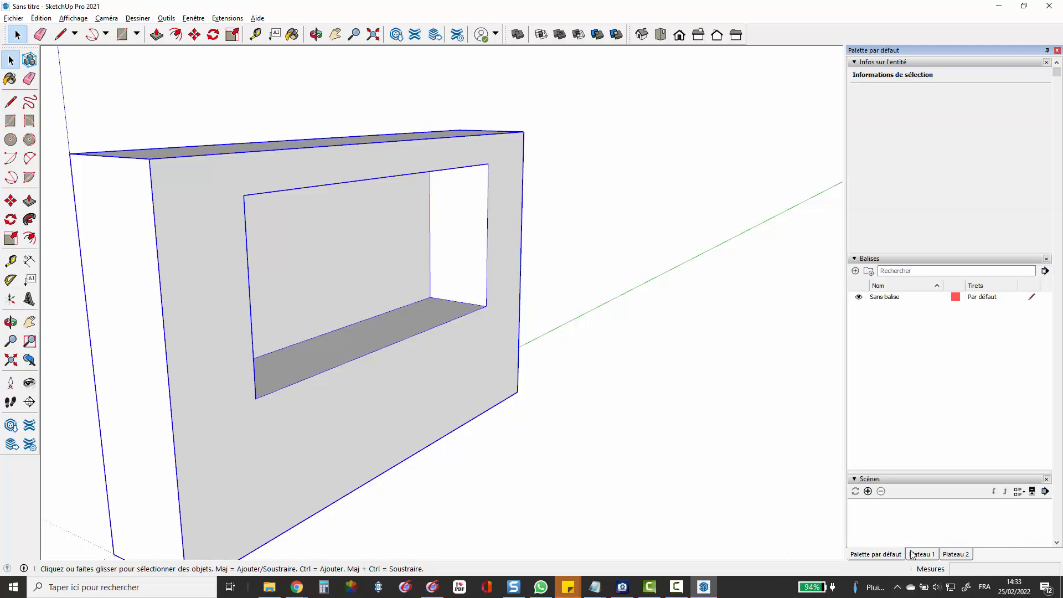
{"action": "left_click", "coordinate": [957, 554]}
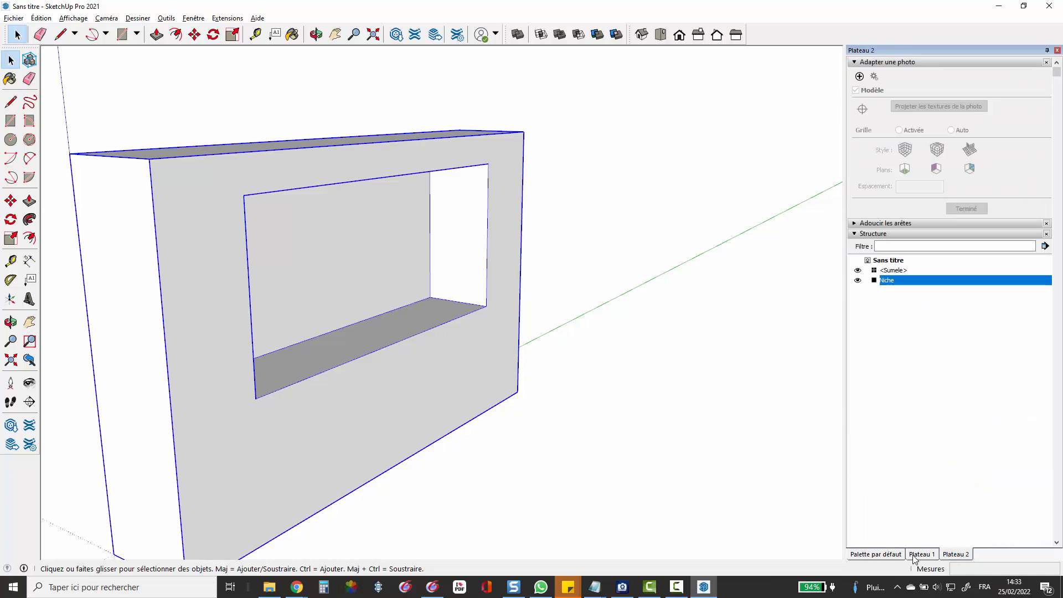
{"action": "left_click", "coordinate": [888, 555]}
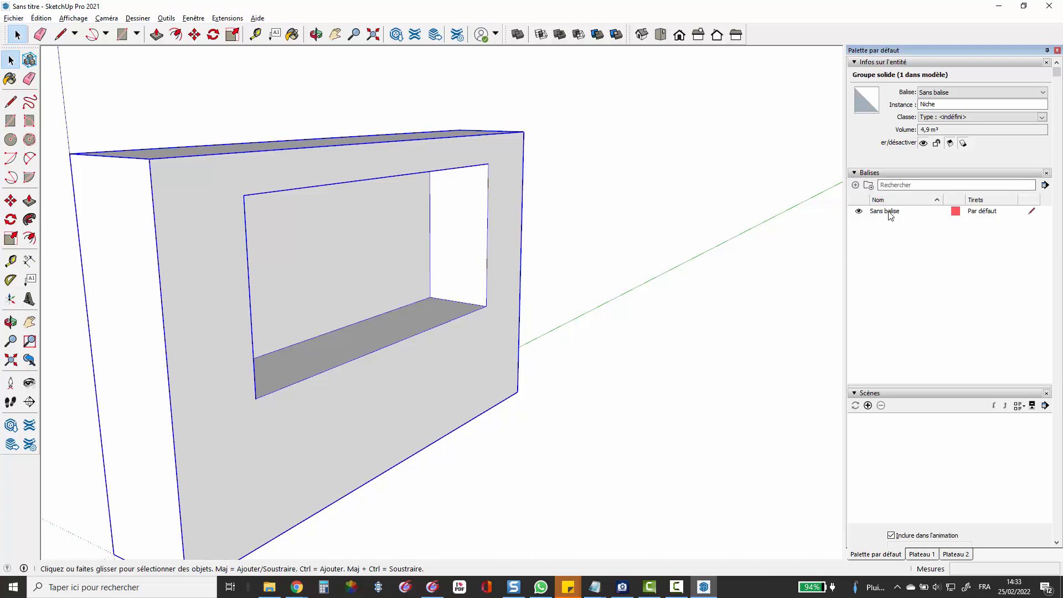
{"action": "left_click", "coordinate": [856, 186]}
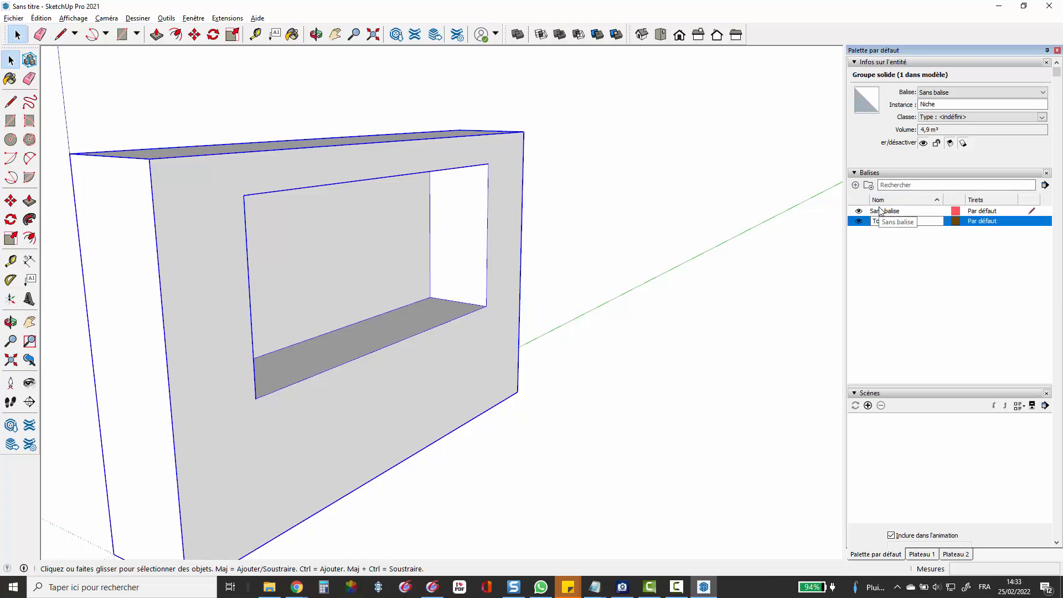
{"action": "type", "text": "Top"}
{"action": "key", "text": "Return"}
{"action": "left_click", "coordinate": [901, 221]}
{"action": "key", "text": "Return"}
Assign the Topo tag to the whole Niche wall group and clear the selection.
{"action": "triple_click", "coordinate": [334, 173]}
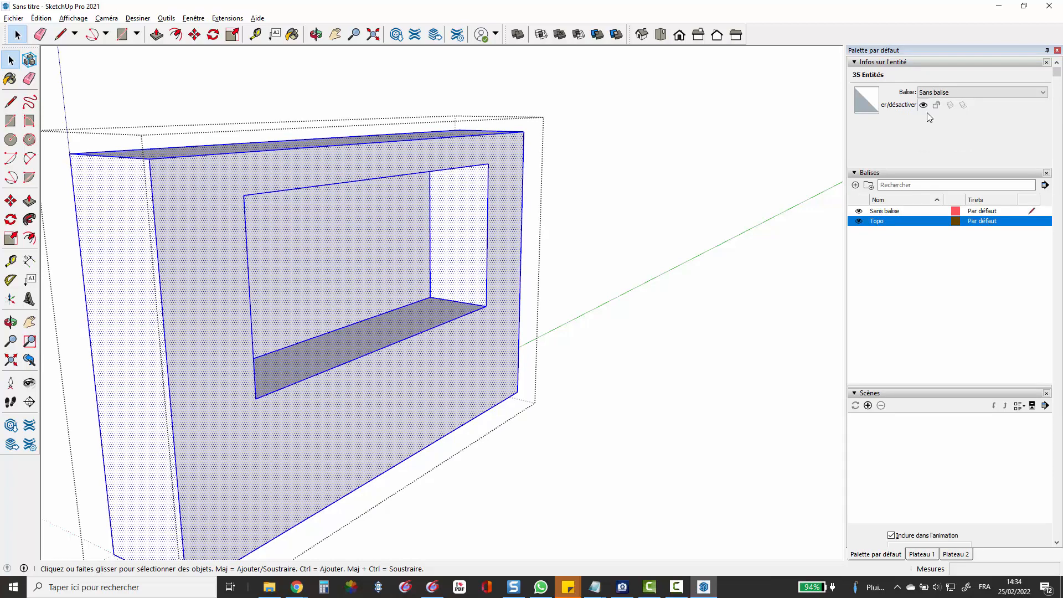
{"action": "left_click", "coordinate": [623, 138]}
{"action": "left_click", "coordinate": [475, 146]}
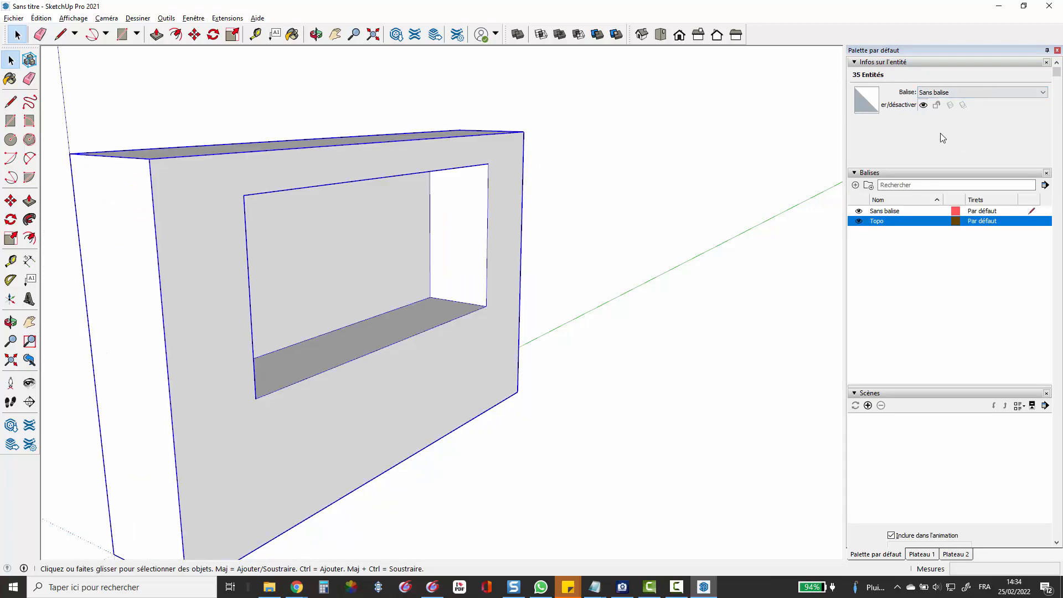
{"action": "left_click", "coordinate": [951, 93]}
{"action": "left_click", "coordinate": [941, 109]}
{"action": "left_click", "coordinate": [753, 142]}
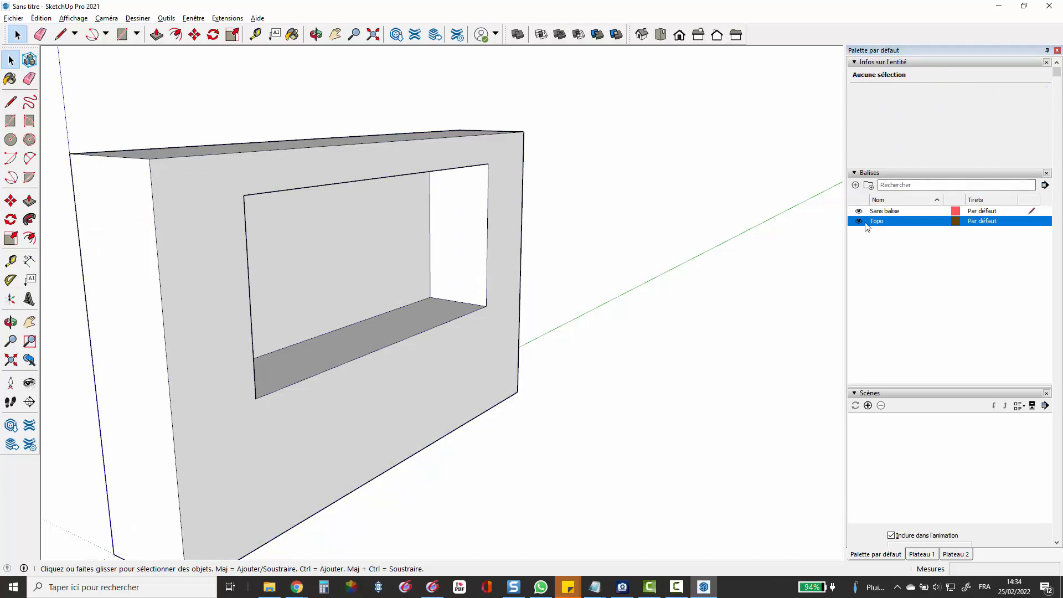
Create a second tag named Mobilier and make it the active drawing tag.
{"action": "left_click", "coordinate": [856, 185]}
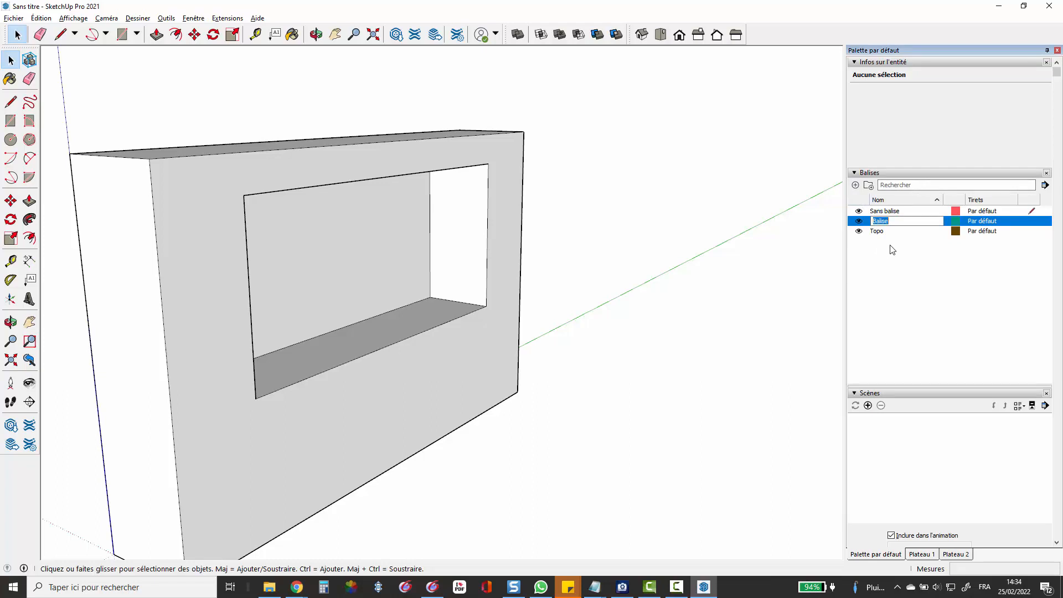
{"action": "type", "text": "Mobi"}
{"action": "key", "text": "Return"}
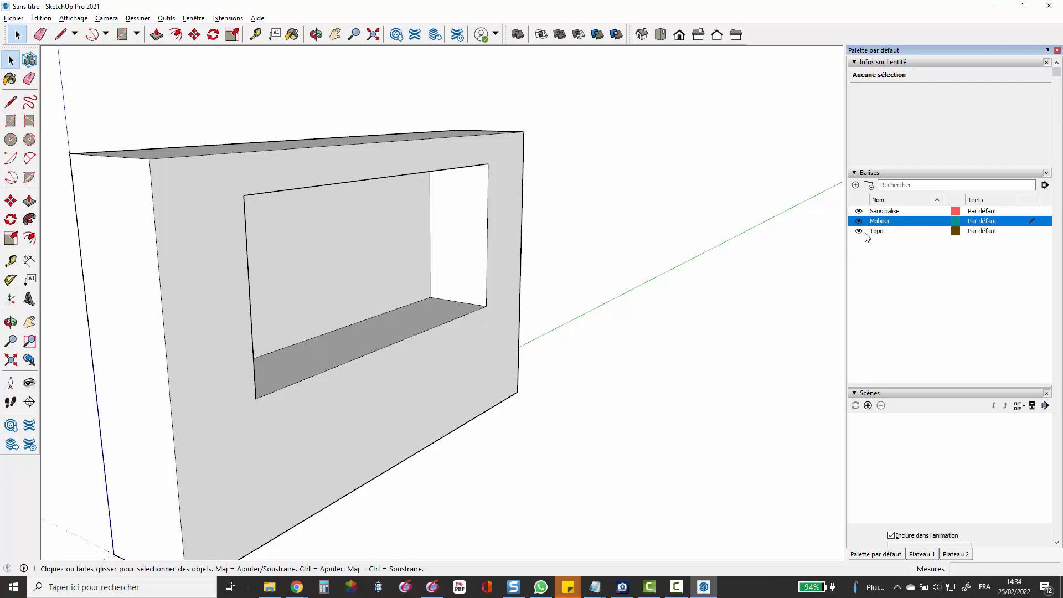
Draw a 2760 x 1254 mm rectangle over the niche opening, snapped to two opposite corners of its front outline.
{"action": "left_click", "coordinate": [11, 121]}
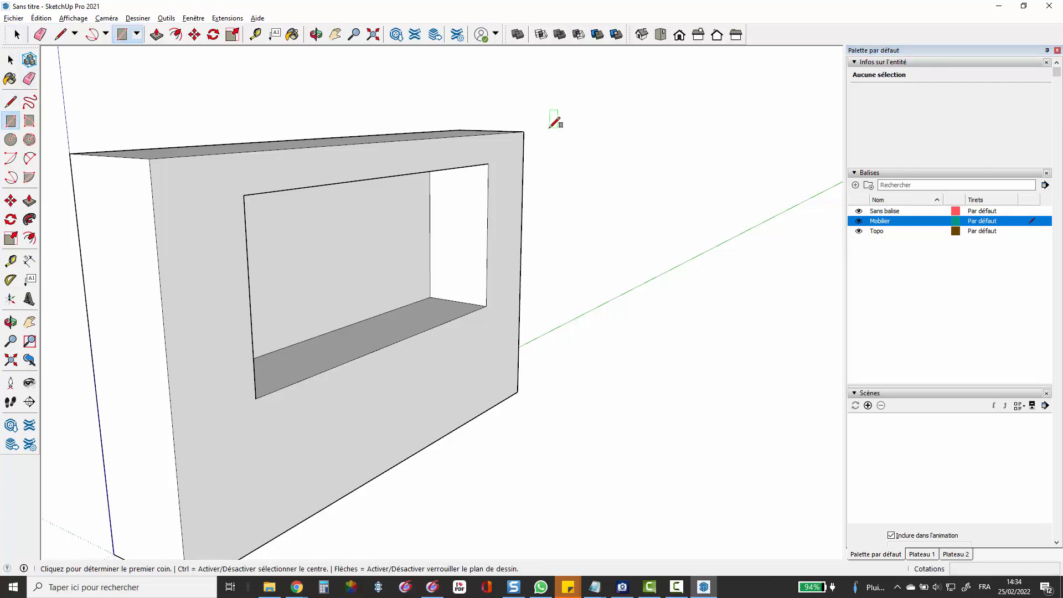
{"action": "scroll", "coordinate": [551, 124], "scroll_direction": "down", "scroll_amount": 2}
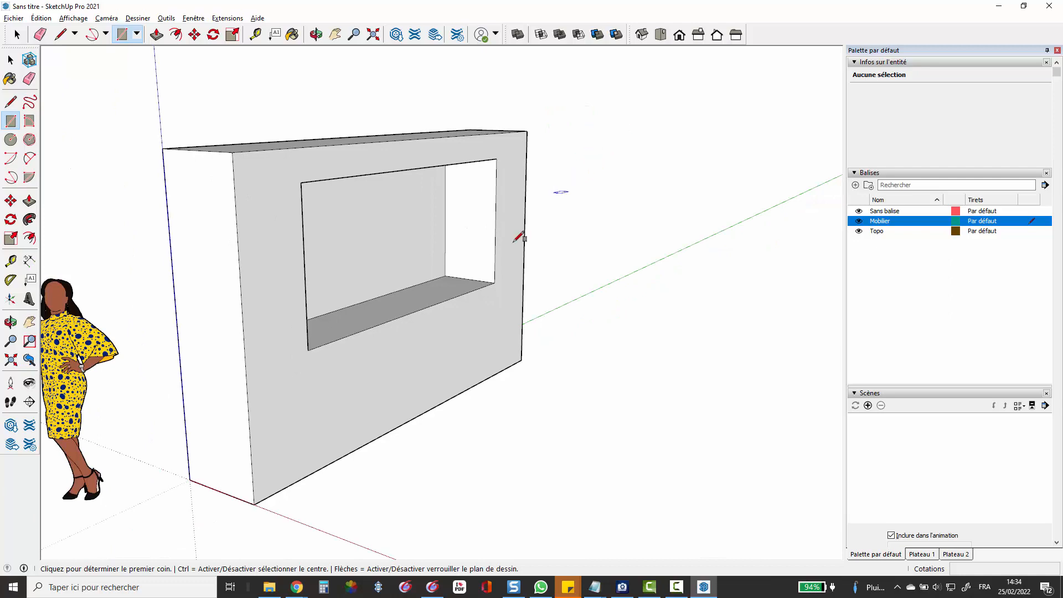
{"action": "scroll", "coordinate": [487, 242], "scroll_direction": "up", "scroll_amount": 3}
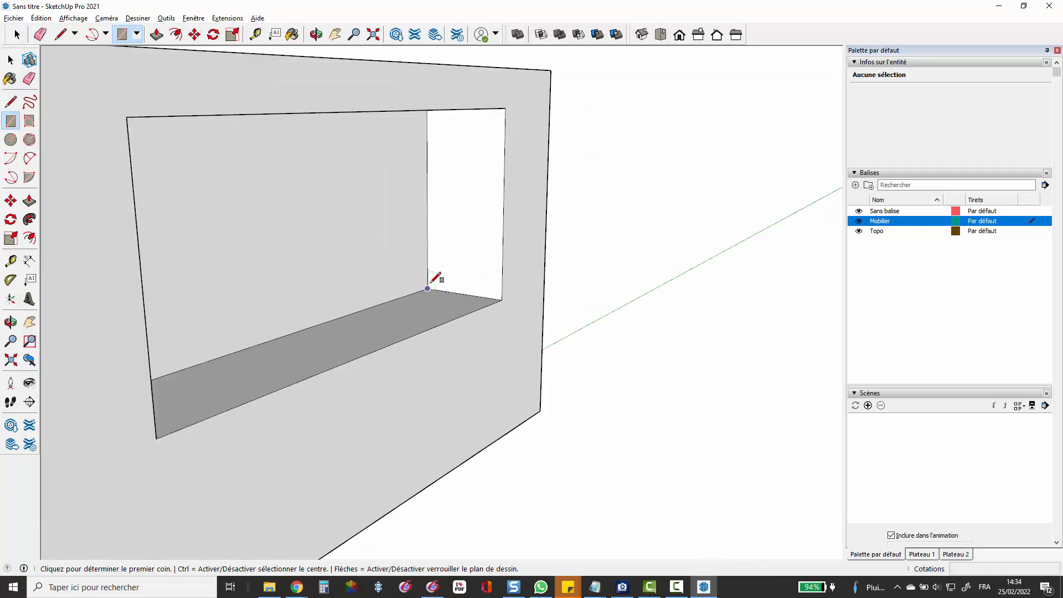
{"action": "left_click", "coordinate": [428, 288]}
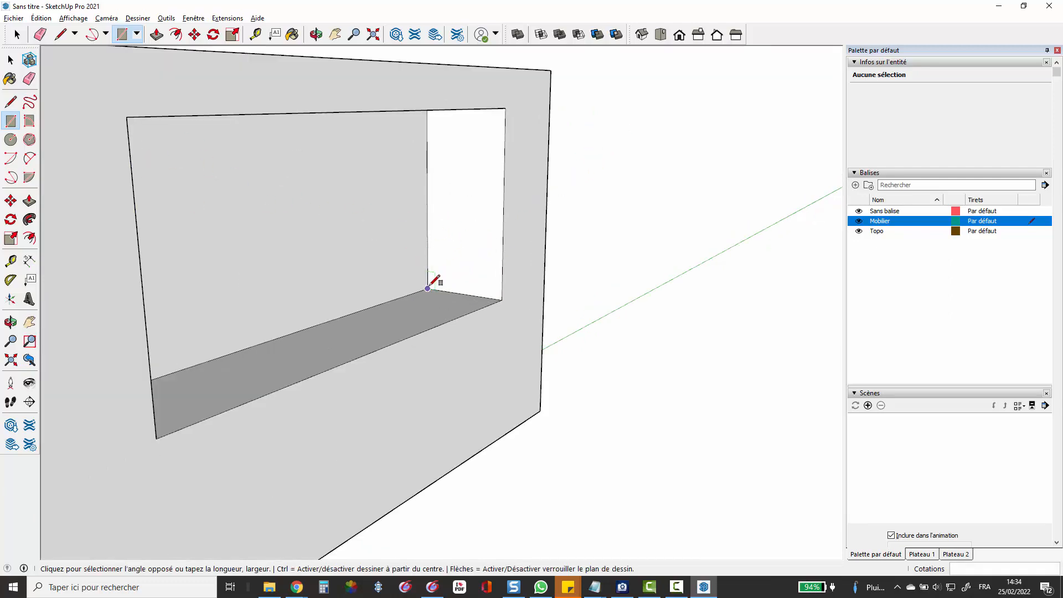
{"action": "key", "text": "Escape"}
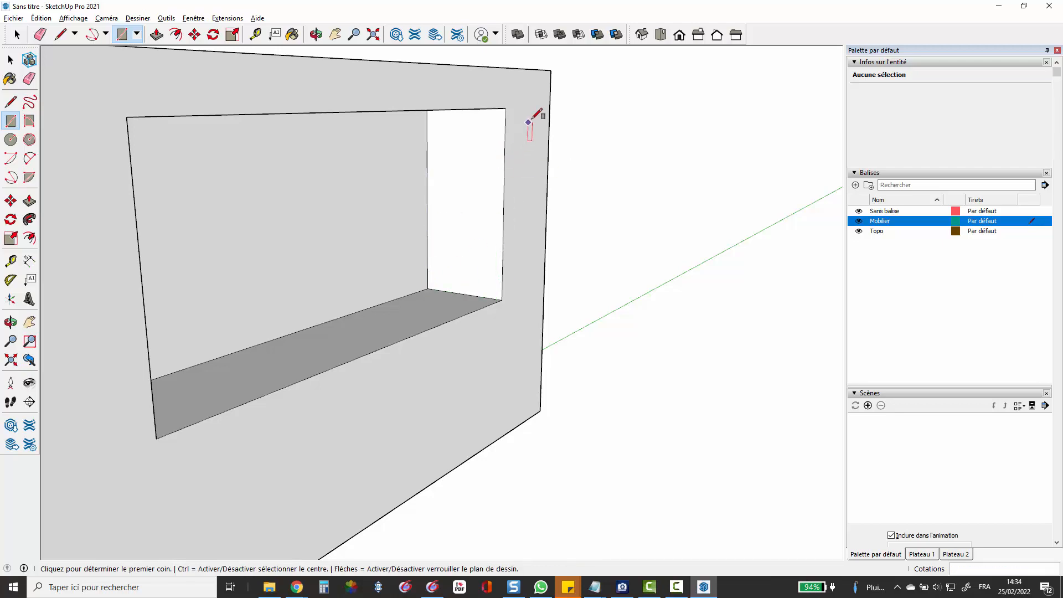
{"action": "scroll", "coordinate": [540, 105], "scroll_direction": "down", "scroll_amount": 4}
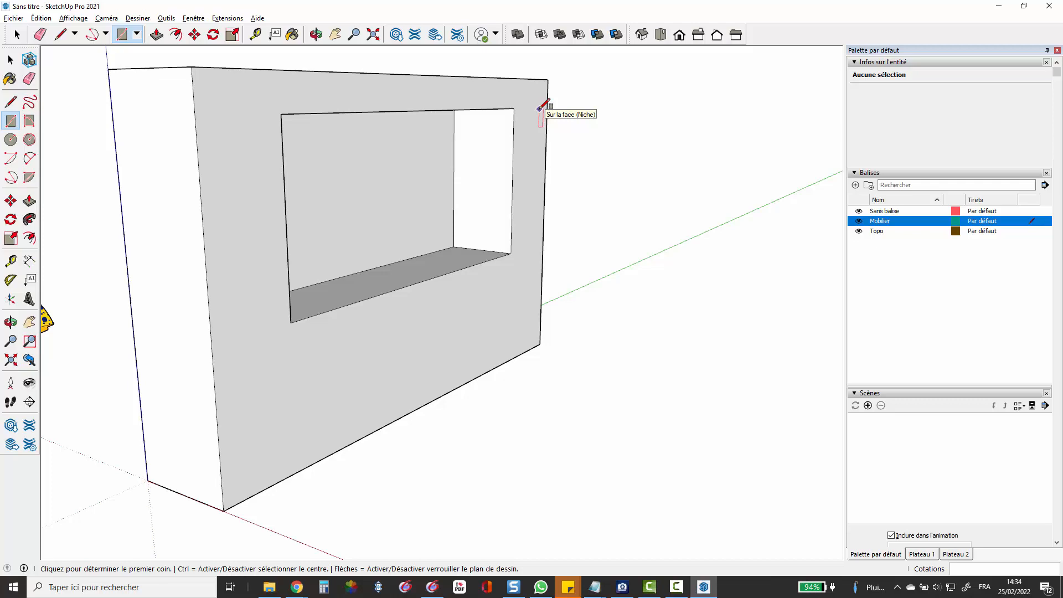
{"action": "scroll", "coordinate": [299, 101], "scroll_direction": "up", "scroll_amount": 4}
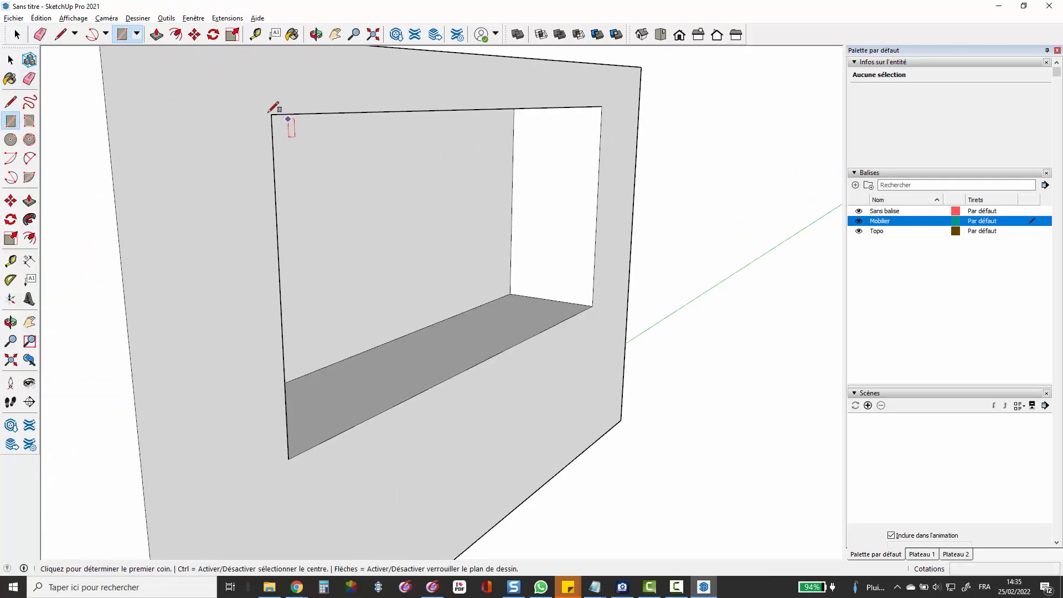
{"action": "left_click", "coordinate": [271, 115]}
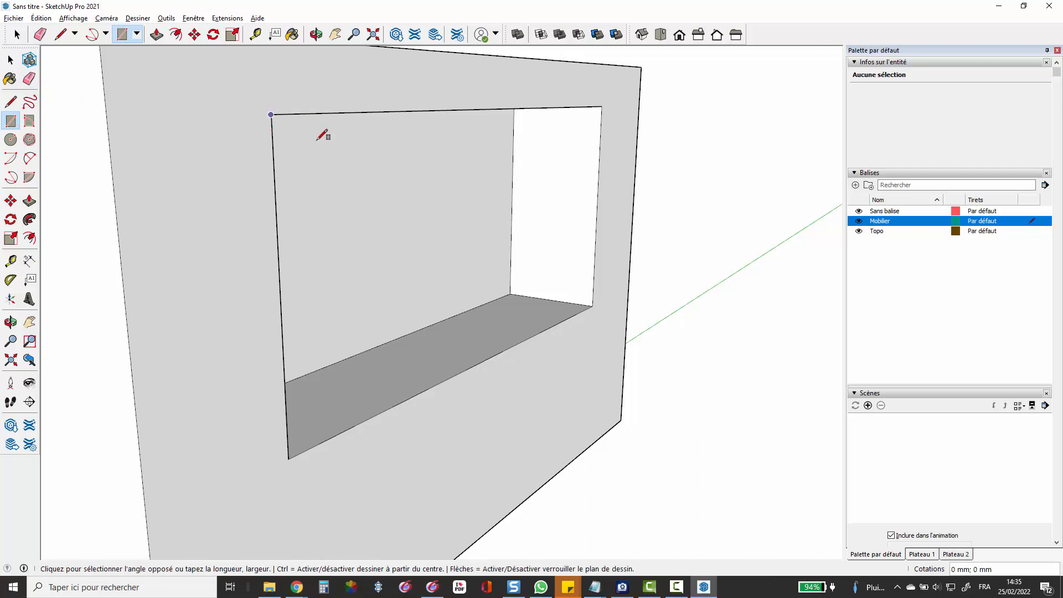
{"action": "left_click", "coordinate": [593, 306]}
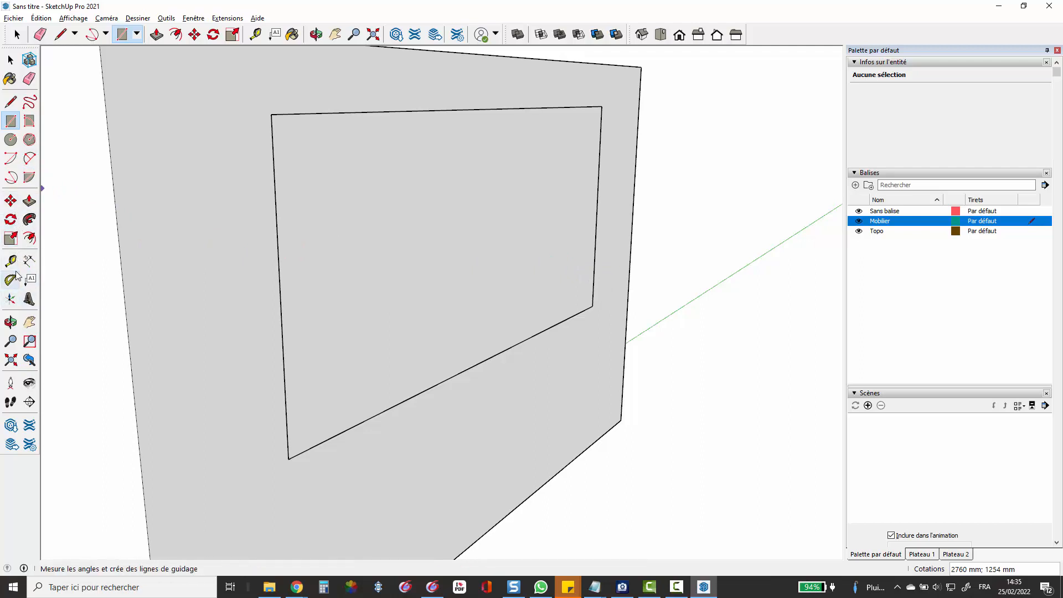
Offset the rectangle's outline 20 mm inward, and offset the resulting inner outline a further 38 mm inward.
{"action": "left_click", "coordinate": [29, 238]}
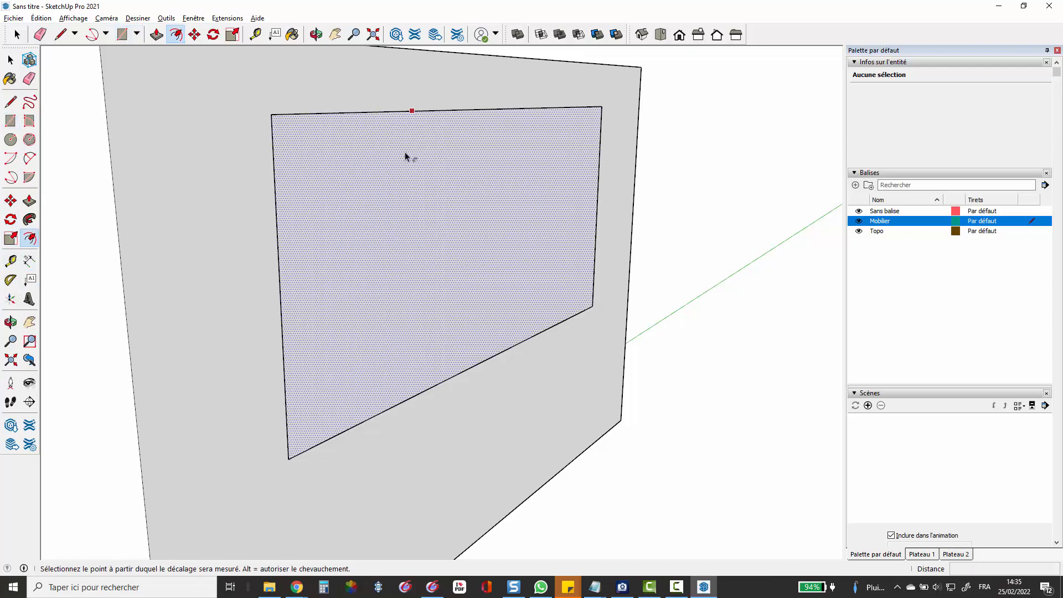
{"action": "left_click", "coordinate": [407, 112]}
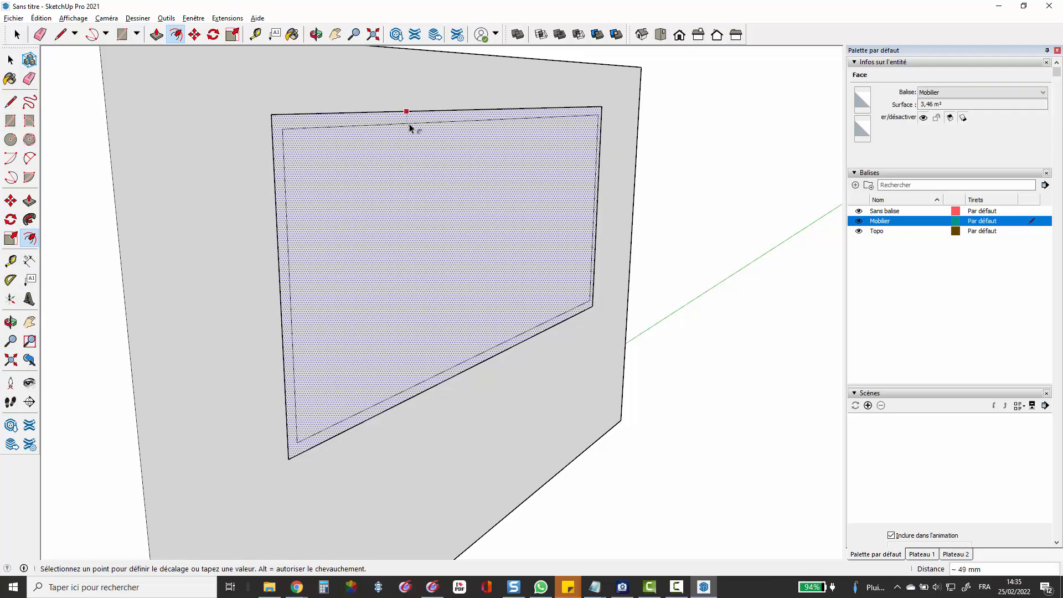
{"action": "type", "text": "15"}
{"action": "key", "text": "Return"}
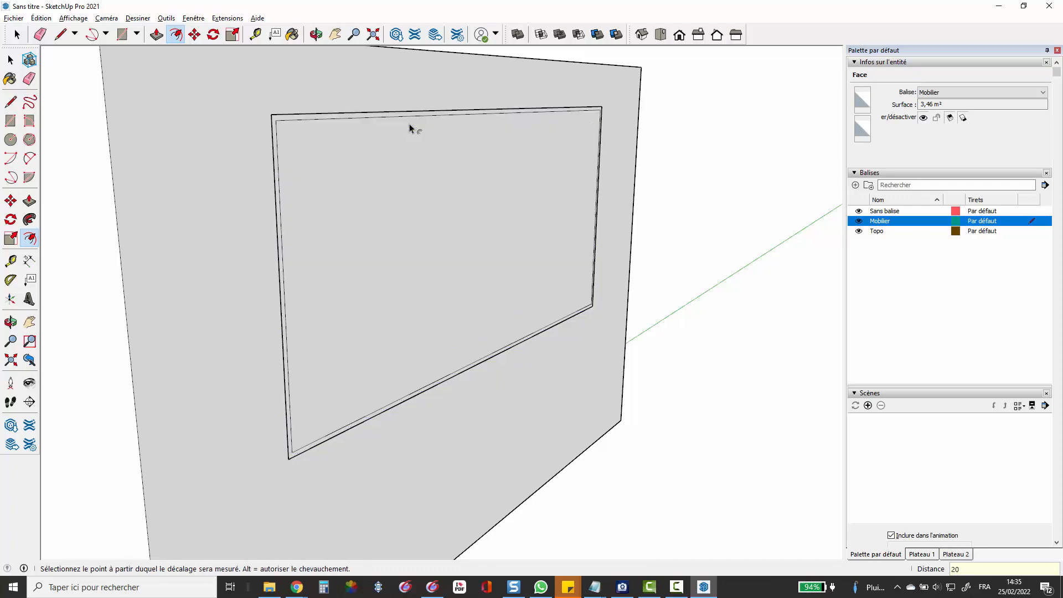
{"action": "left_click", "coordinate": [352, 127]}
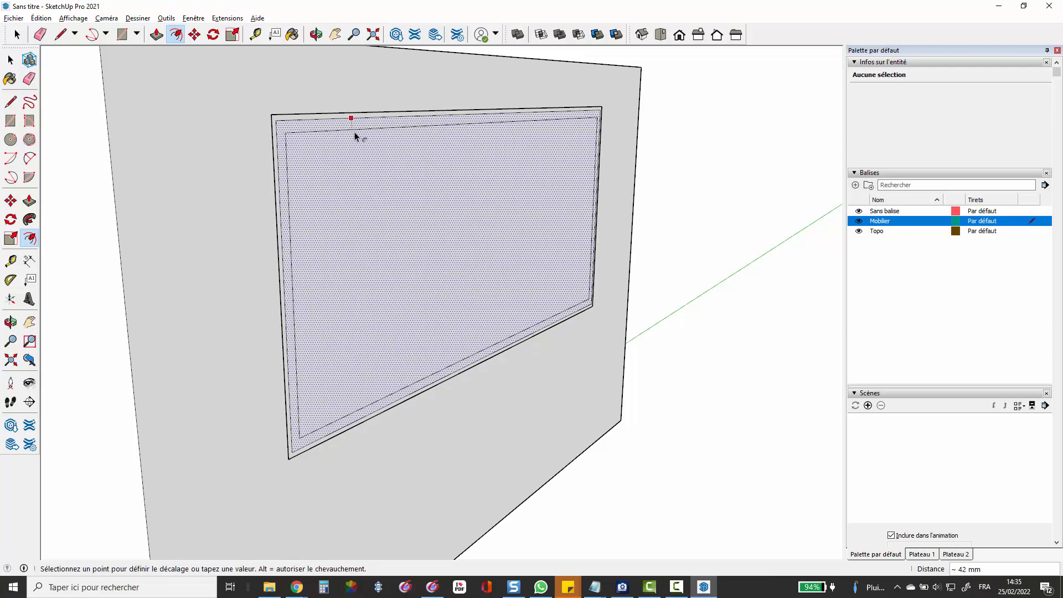
{"action": "key", "text": "Return"}
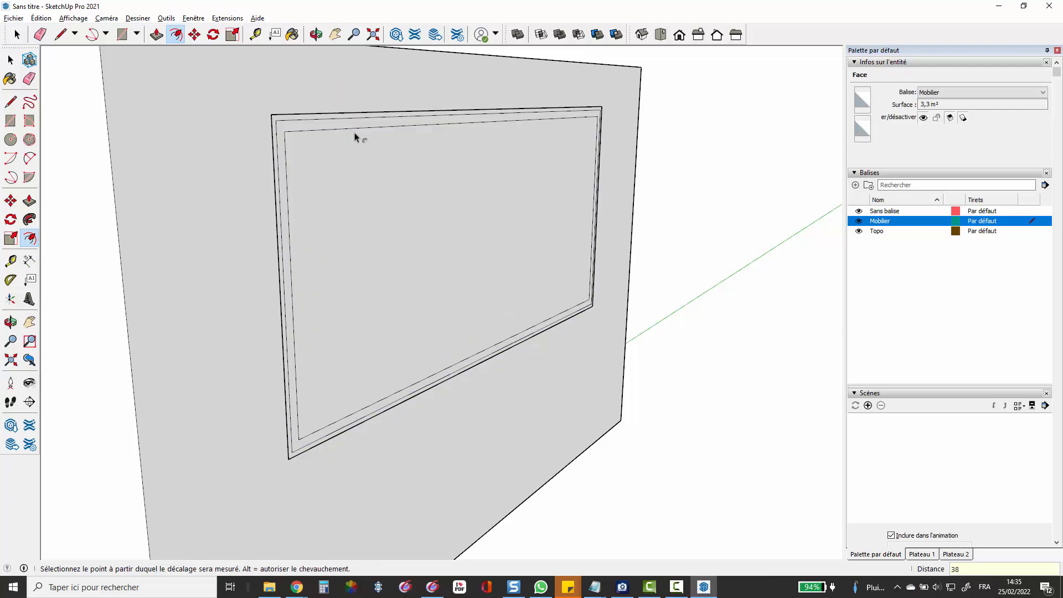
Delete the narrow outer clearance face and the large inner face, keeping only the 38 mm wide frame face.
{"action": "scroll", "coordinate": [353, 73], "scroll_direction": "up", "scroll_amount": 3}
{"action": "scroll", "coordinate": [351, 81], "scroll_direction": "down", "scroll_amount": 3}
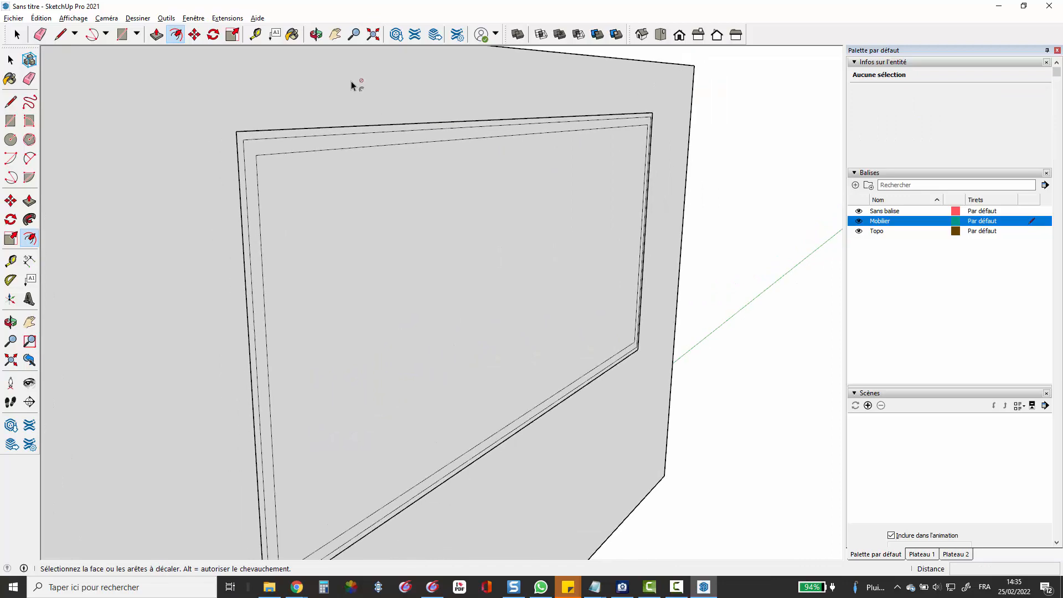
{"action": "left_click", "coordinate": [354, 142]}
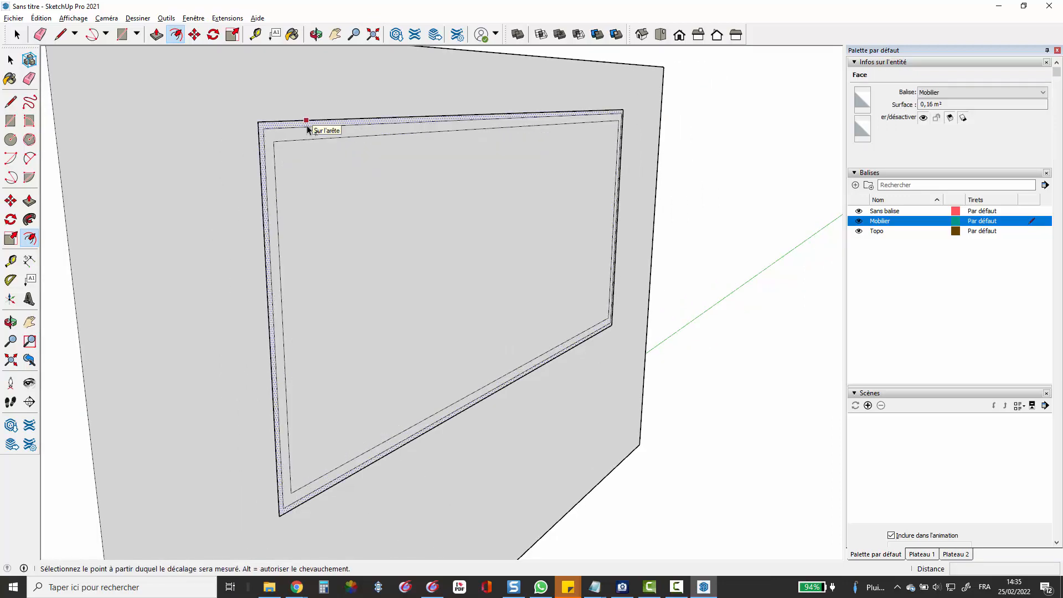
{"action": "key", "text": "space"}
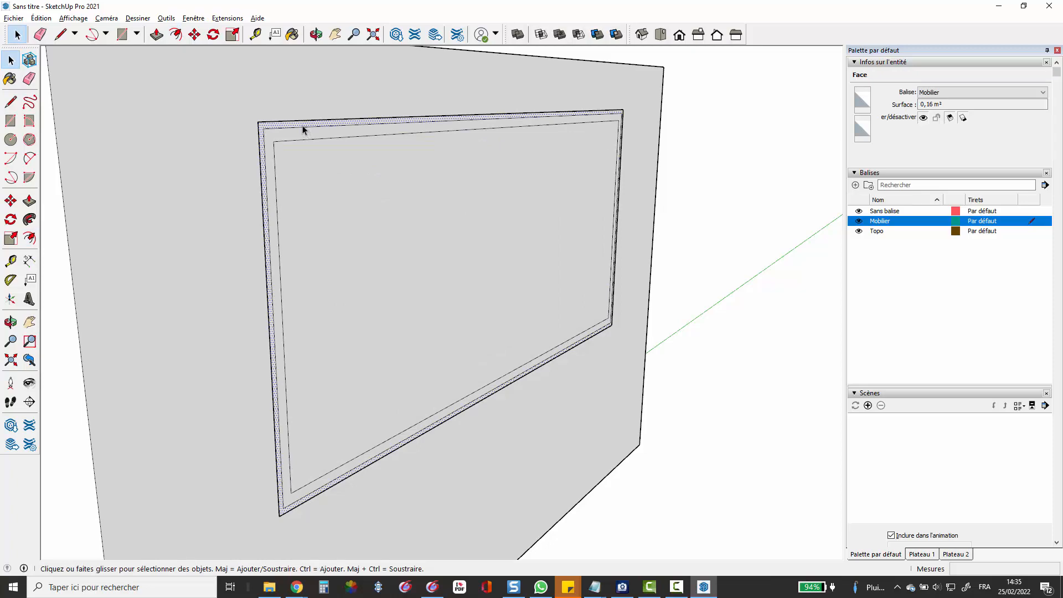
{"action": "left_click", "coordinate": [317, 158]}
{"action": "key", "text": "Delete"}
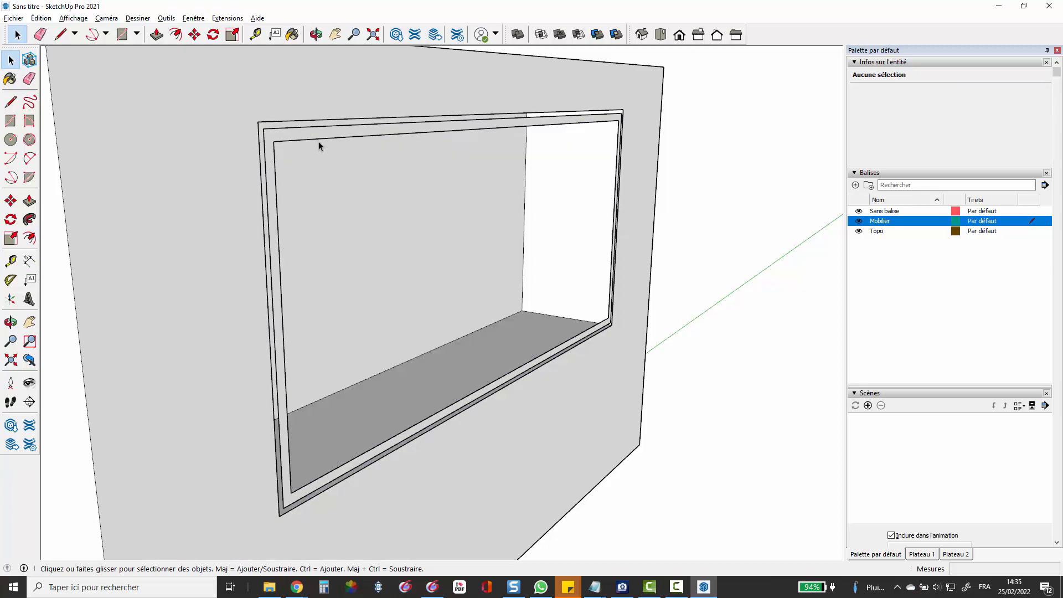
Extrude the frame face 608 mm into the niche, up to its back wall.
{"action": "left_click", "coordinate": [319, 137]}
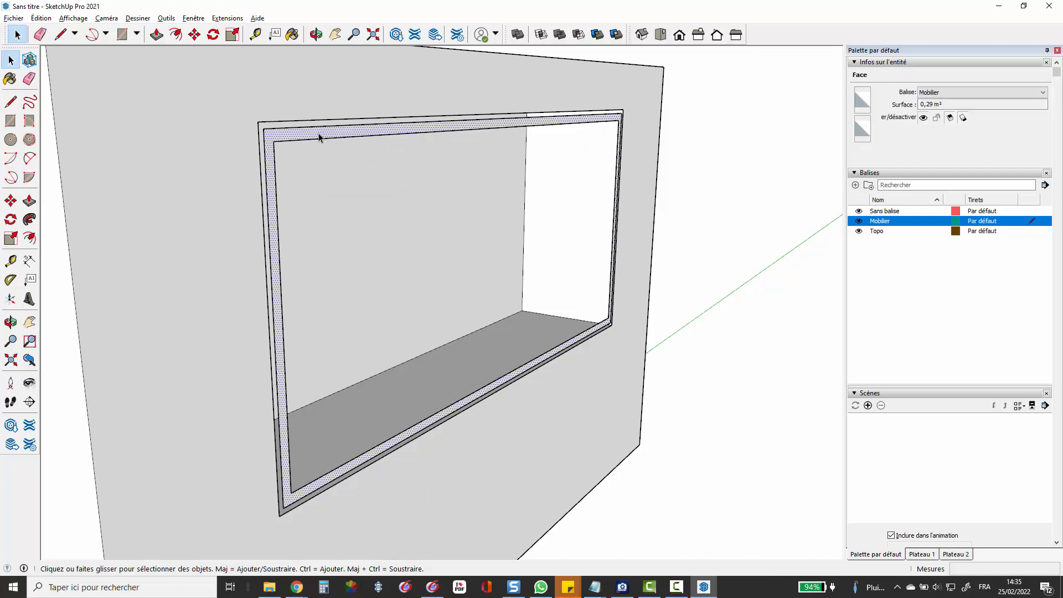
{"action": "key", "text": "p"}
{"action": "left_click", "coordinate": [318, 138]}
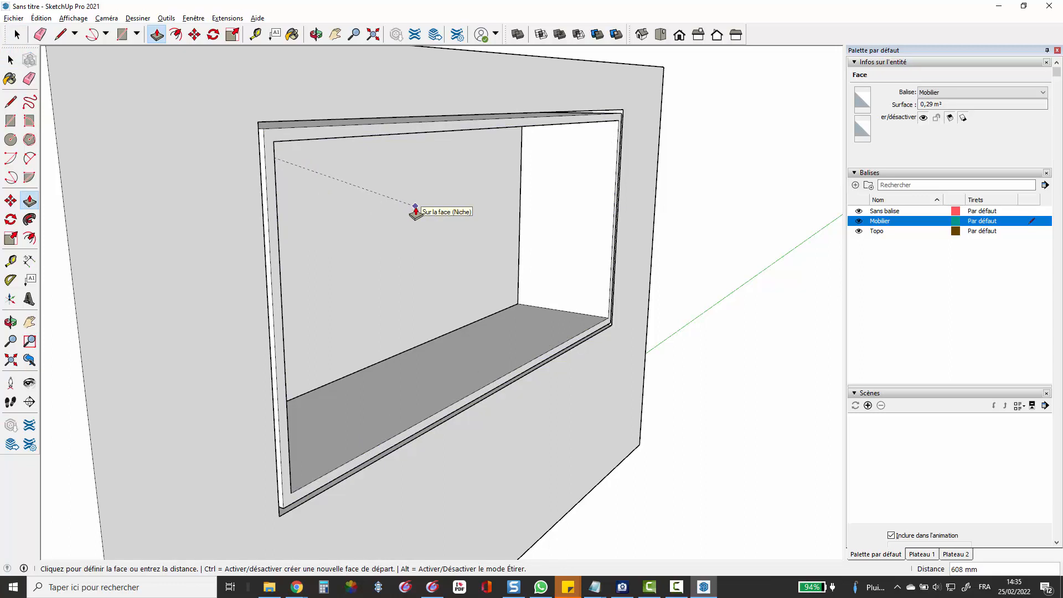
{"action": "left_click", "coordinate": [416, 211]}
{"action": "key", "text": "space"}
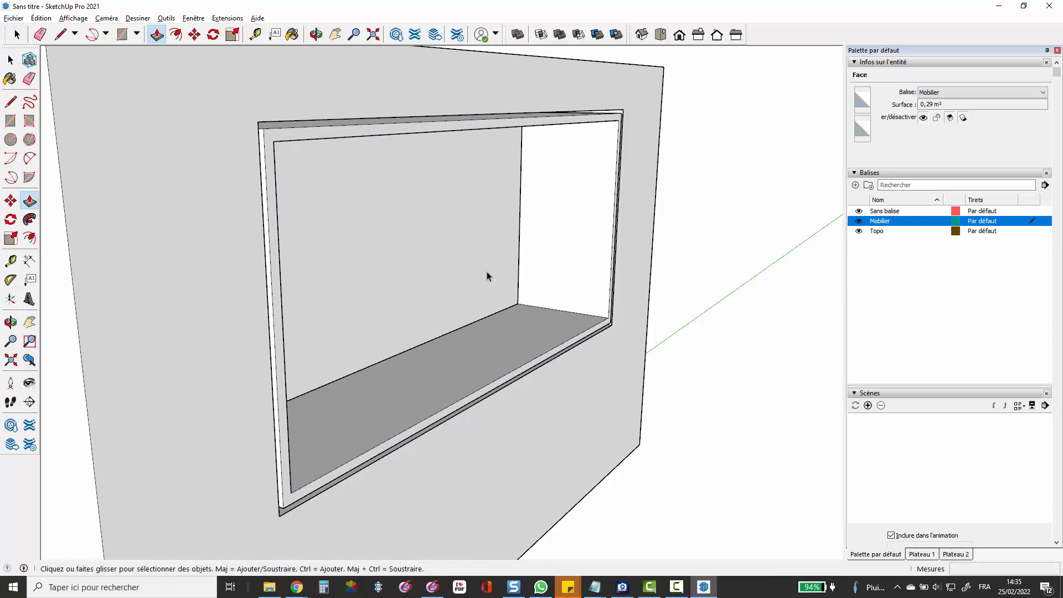
Examine the extruded frame's connected geometry and its clearance from the niche edges around the upper corner.
{"action": "scroll", "coordinate": [529, 321], "scroll_direction": "up", "scroll_amount": 3}
{"action": "scroll", "coordinate": [530, 321], "scroll_direction": "down", "scroll_amount": 3}
{"action": "triple_click", "coordinate": [534, 327]}
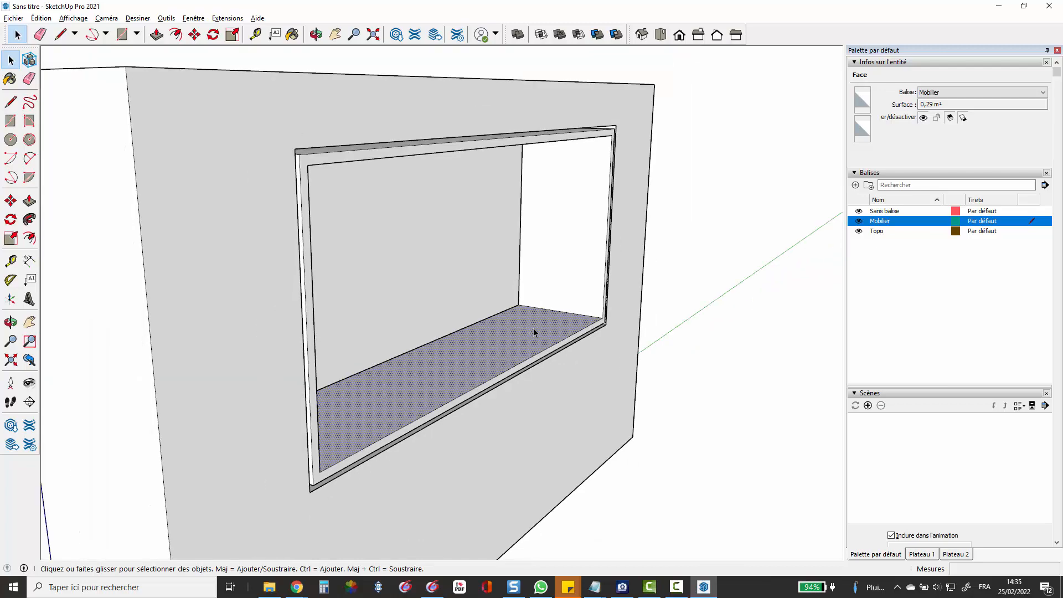
{"action": "left_click", "coordinate": [703, 173]}
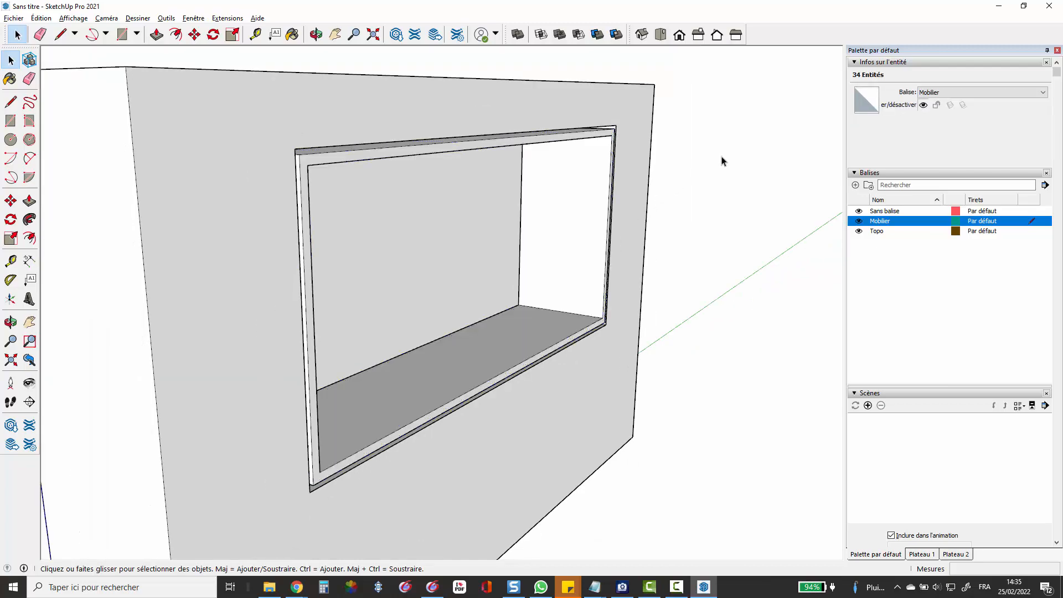
{"action": "scroll", "coordinate": [566, 118], "scroll_direction": "up", "scroll_amount": 2}
{"action": "scroll", "coordinate": [566, 117], "scroll_direction": "up", "scroll_amount": 1}
{"action": "left_click", "coordinate": [581, 193]}
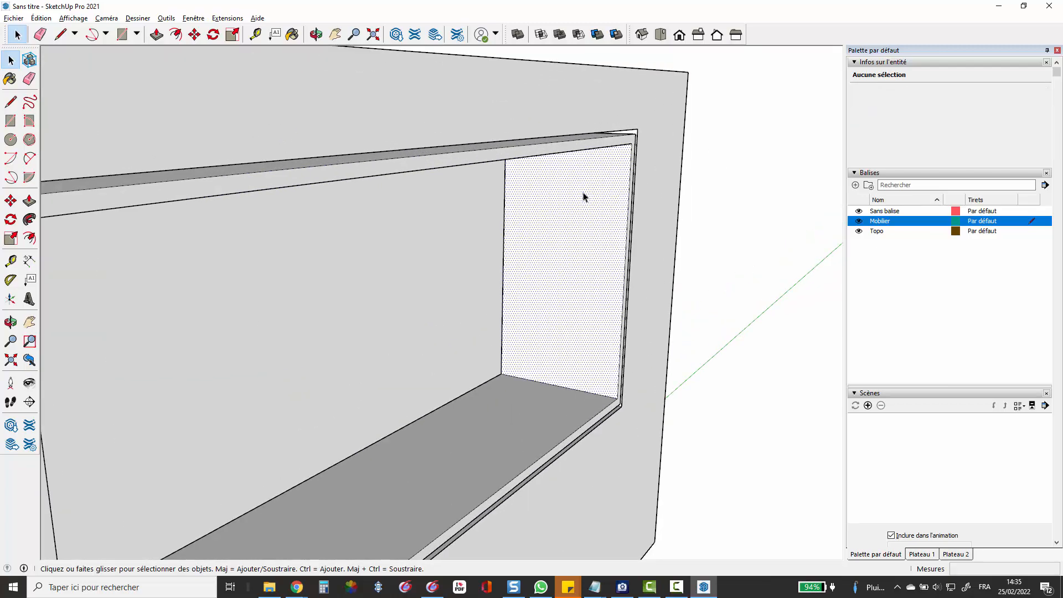
{"action": "left_click", "coordinate": [590, 145]}
{"action": "scroll", "coordinate": [630, 135], "scroll_direction": "down", "scroll_amount": 2}
{"action": "scroll", "coordinate": [636, 128], "scroll_direction": "up", "scroll_amount": 2}
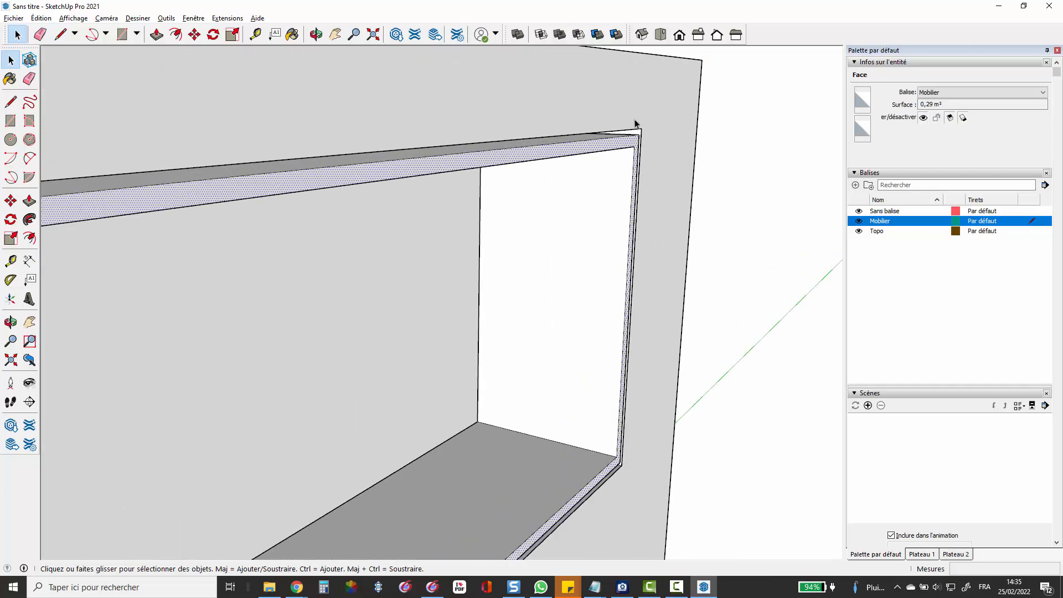
Hide the Topo tag and delete the four leftover outline edges of the original rectangle around the frame.
{"action": "left_click", "coordinate": [859, 232]}
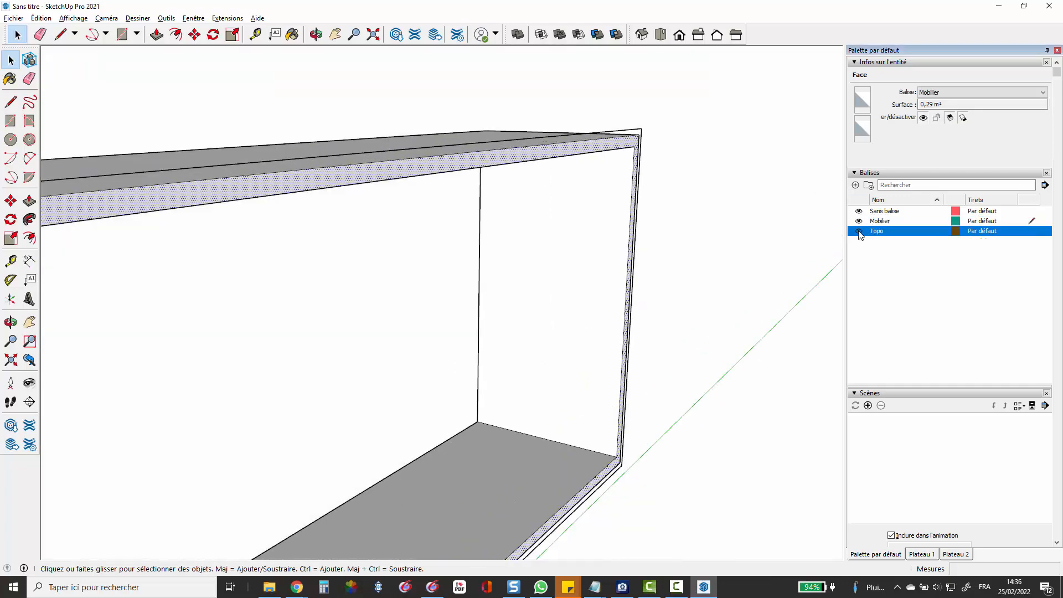
{"action": "left_click", "coordinate": [628, 133]}
{"action": "left_click", "coordinate": [649, 133]}
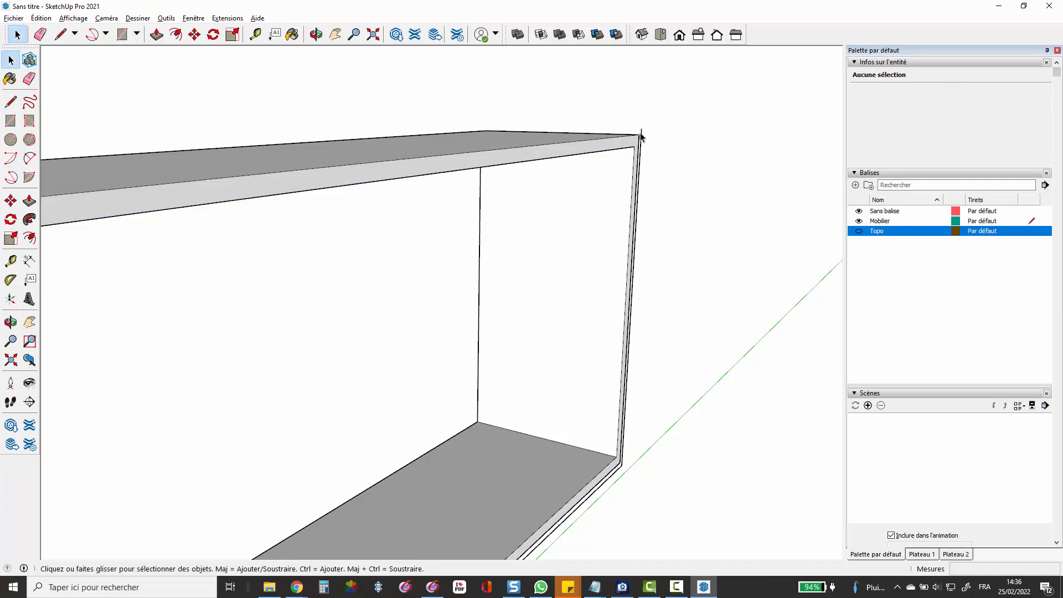
{"action": "left_click", "coordinate": [641, 134]}
{"action": "key", "text": "Delete"}
{"action": "scroll", "coordinate": [648, 115], "scroll_direction": "down", "scroll_amount": 1}
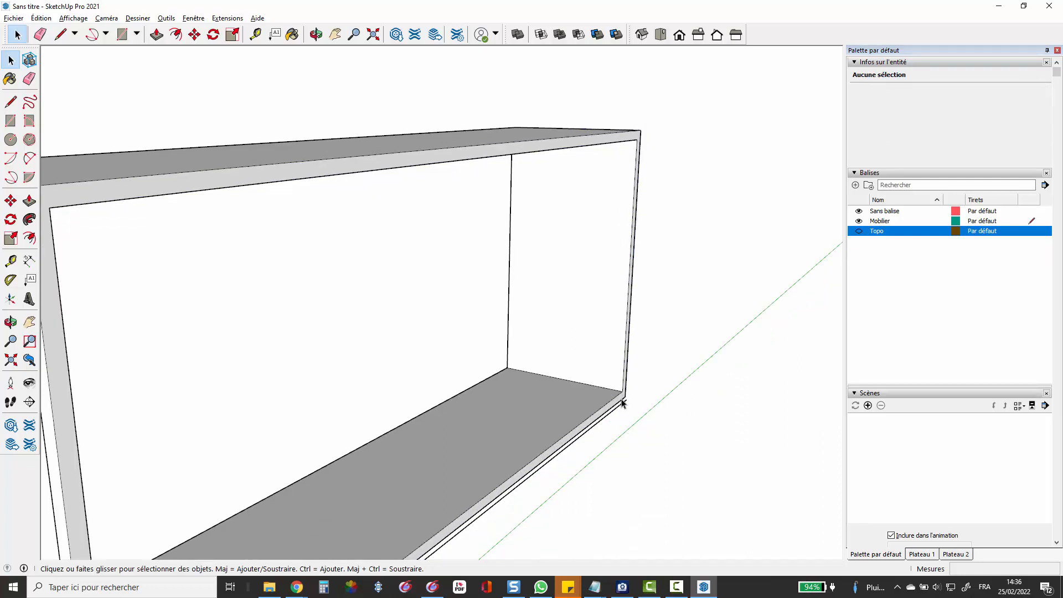
{"action": "scroll", "coordinate": [621, 406], "scroll_direction": "up", "scroll_amount": 2}
{"action": "scroll", "coordinate": [709, 294], "scroll_direction": "down", "scroll_amount": 3}
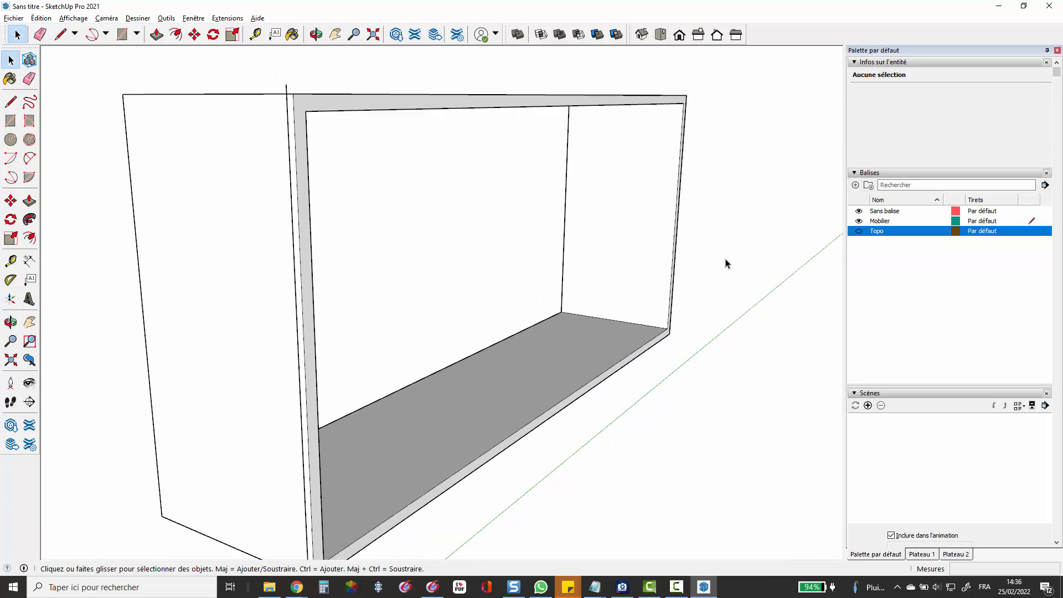
{"action": "scroll", "coordinate": [398, 501], "scroll_direction": "up", "scroll_amount": 2}
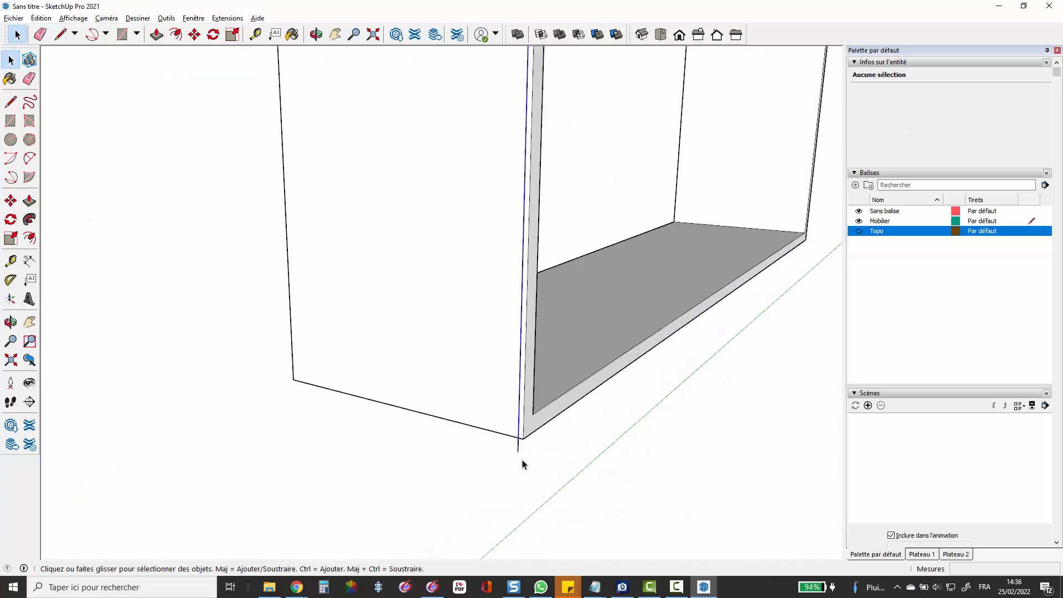
{"action": "scroll", "coordinate": [513, 490], "scroll_direction": "up", "scroll_amount": 3}
{"action": "scroll", "coordinate": [513, 490], "scroll_direction": "down", "scroll_amount": 4}
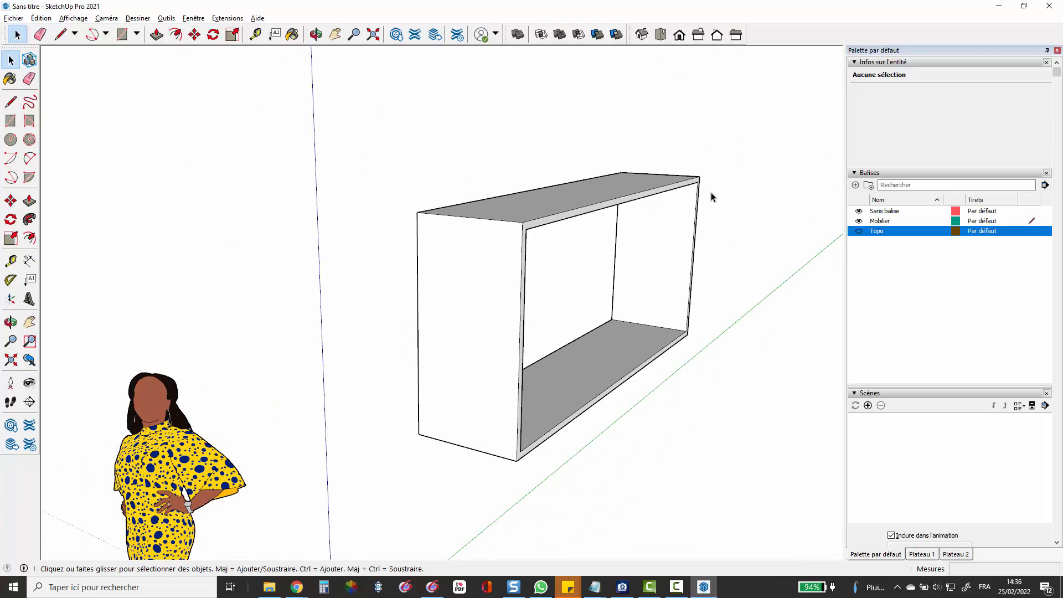
{"action": "left_click", "coordinate": [663, 261]}
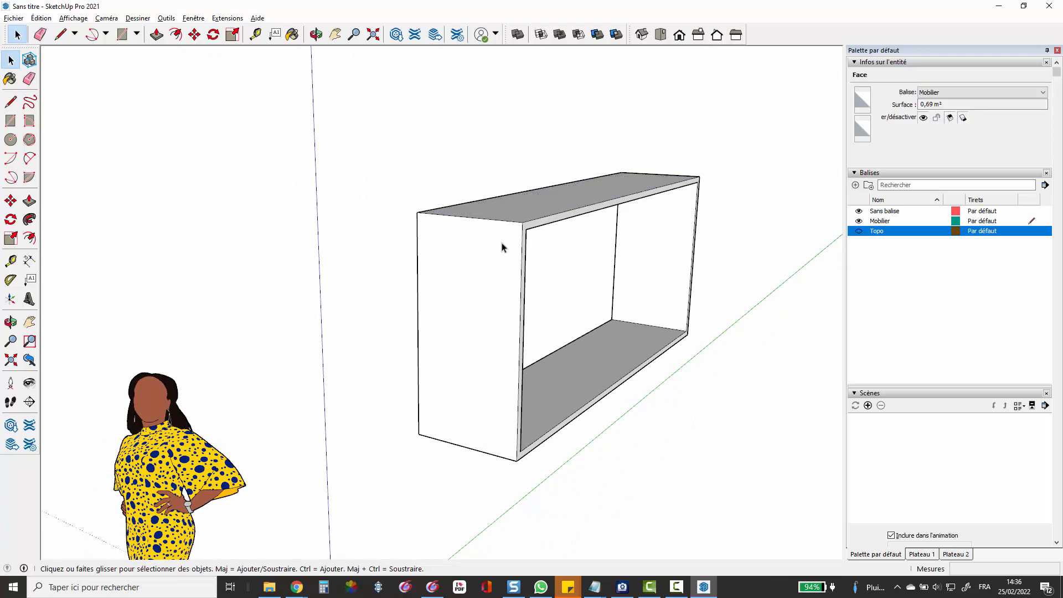
{"action": "left_click", "coordinate": [595, 225]}
{"action": "scroll", "coordinate": [597, 241], "scroll_direction": "up", "scroll_amount": 2}
{"action": "scroll", "coordinate": [546, 238], "scroll_direction": "up", "scroll_amount": 1}
{"action": "scroll", "coordinate": [509, 171], "scroll_direction": "down", "scroll_amount": 3}
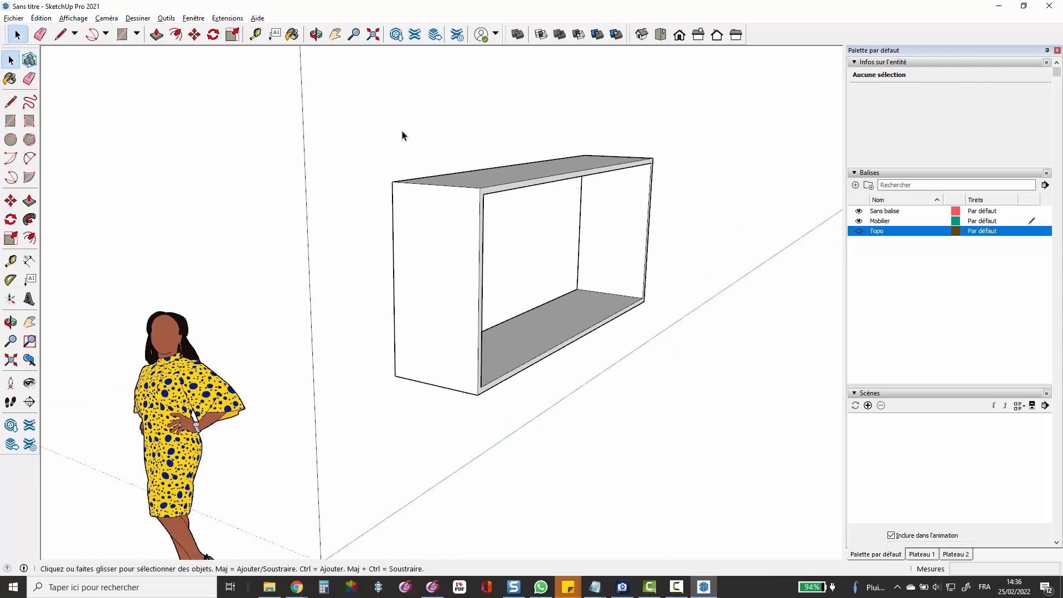
{"action": "scroll", "coordinate": [462, 178], "scroll_direction": "up", "scroll_amount": 2}
Draw a 1214 mm vertical line down the frame's front, extending the left upright's inner edge to the outer top and bottom edges.
{"action": "left_click", "coordinate": [10, 101]}
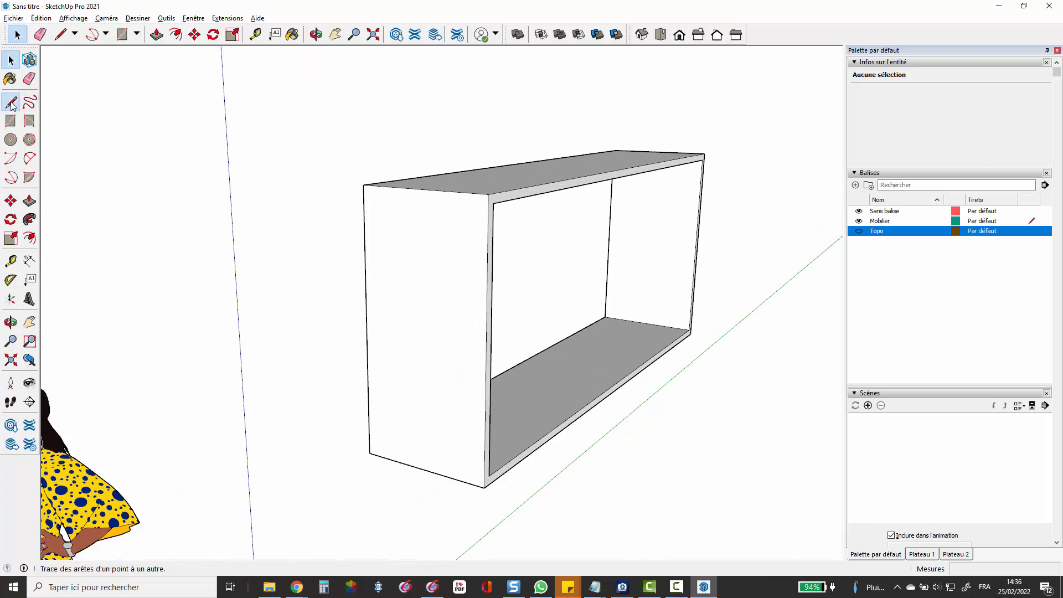
{"action": "scroll", "coordinate": [506, 203], "scroll_direction": "up", "scroll_amount": 1}
{"action": "scroll", "coordinate": [505, 203], "scroll_direction": "up", "scroll_amount": 2}
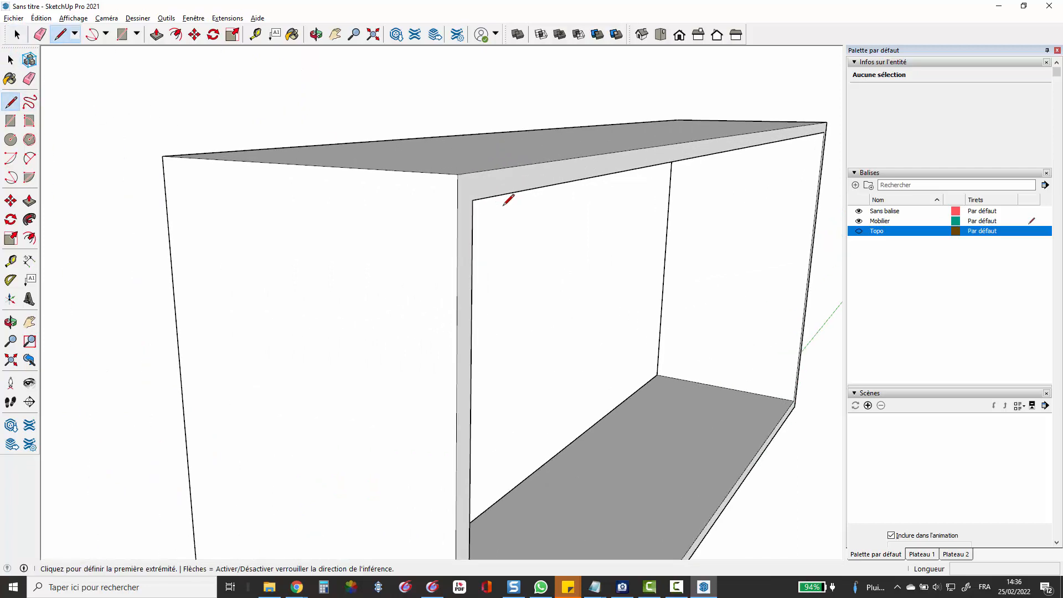
{"action": "left_click", "coordinate": [474, 172]}
{"action": "scroll", "coordinate": [474, 170], "scroll_direction": "down", "scroll_amount": 2}
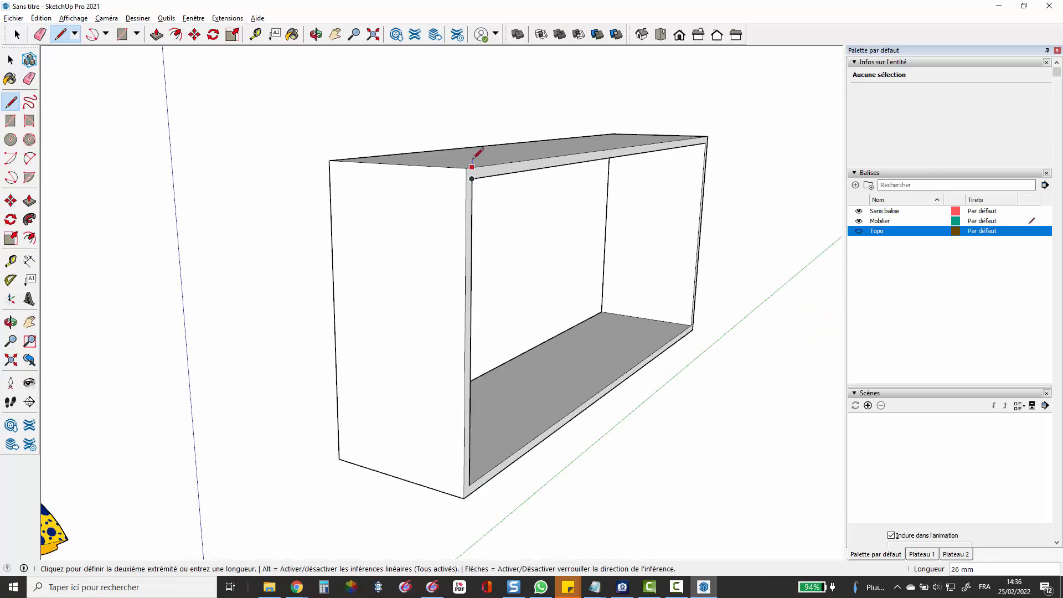
{"action": "left_click", "coordinate": [470, 493]}
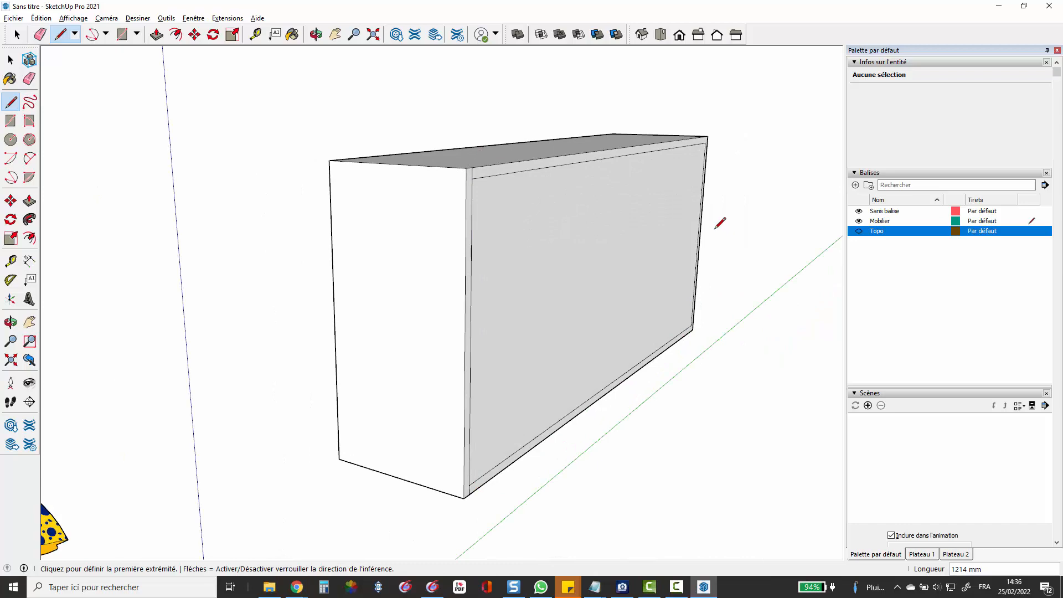
Delete the face that now fills the frame's front opening.
{"action": "key", "text": "space"}
{"action": "left_click", "coordinate": [641, 239]}
{"action": "key", "text": "Delete"}
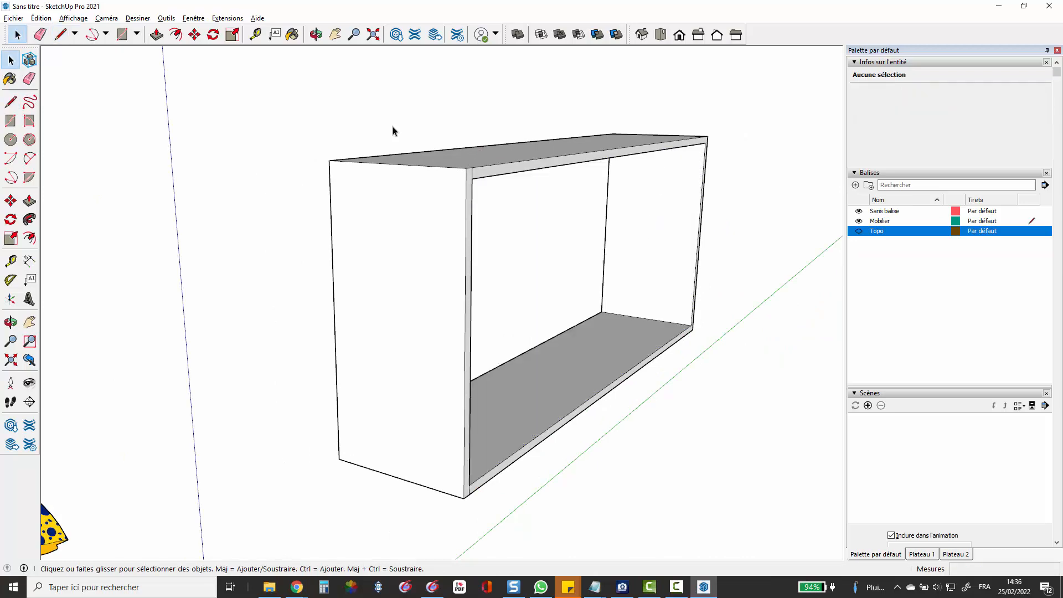
Draw a 1214 mm vertical line along the right upright's inner edge, from the frame's outer top edge to its outer bottom edge.
{"action": "scroll", "coordinate": [266, 120], "scroll_direction": "up", "scroll_amount": 3}
{"action": "left_click", "coordinate": [11, 102]}
{"action": "scroll", "coordinate": [243, 125], "scroll_direction": "up", "scroll_amount": 3}
{"action": "scroll", "coordinate": [249, 129], "scroll_direction": "down", "scroll_amount": 3}
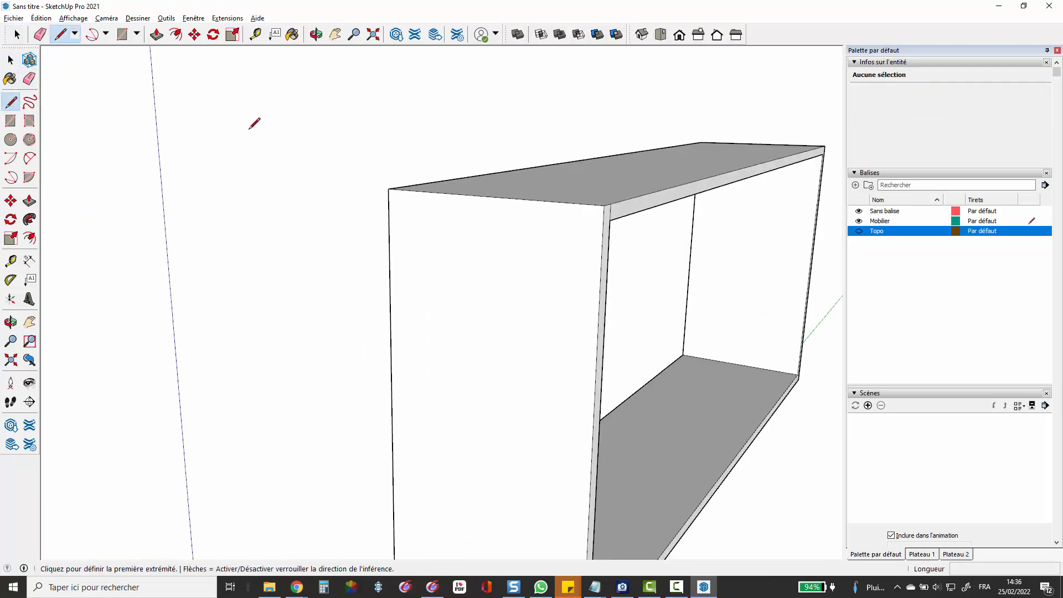
{"action": "scroll", "coordinate": [254, 123], "scroll_direction": "down", "scroll_amount": 2}
{"action": "scroll", "coordinate": [697, 102], "scroll_direction": "up", "scroll_amount": 5}
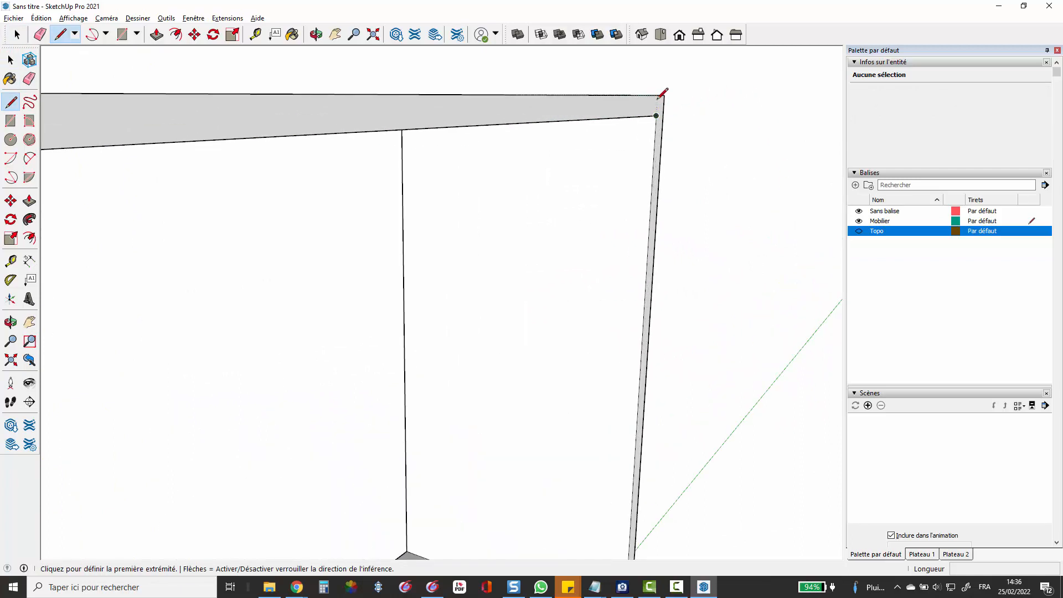
{"action": "left_click", "coordinate": [662, 97]}
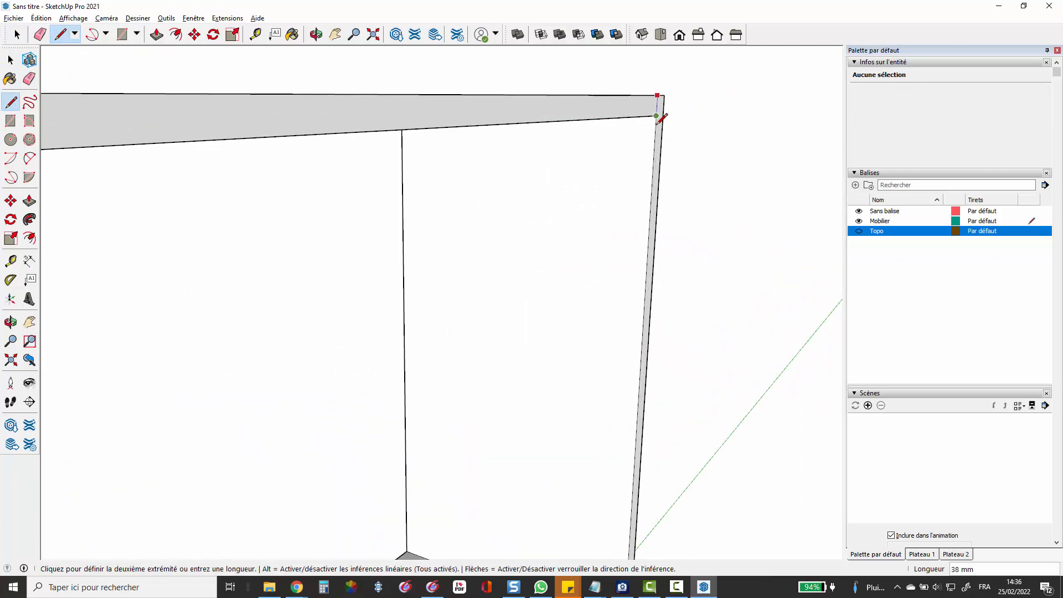
{"action": "scroll", "coordinate": [658, 100], "scroll_direction": "down", "scroll_amount": 2}
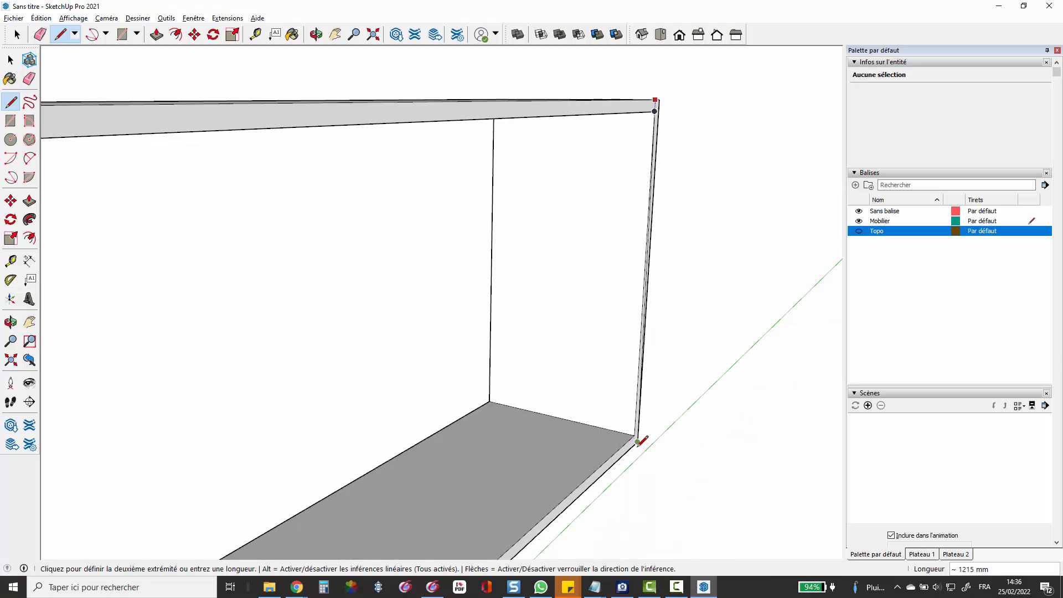
{"action": "scroll", "coordinate": [640, 440], "scroll_direction": "down", "scroll_amount": 2}
{"action": "scroll", "coordinate": [639, 440], "scroll_direction": "up", "scroll_amount": 4}
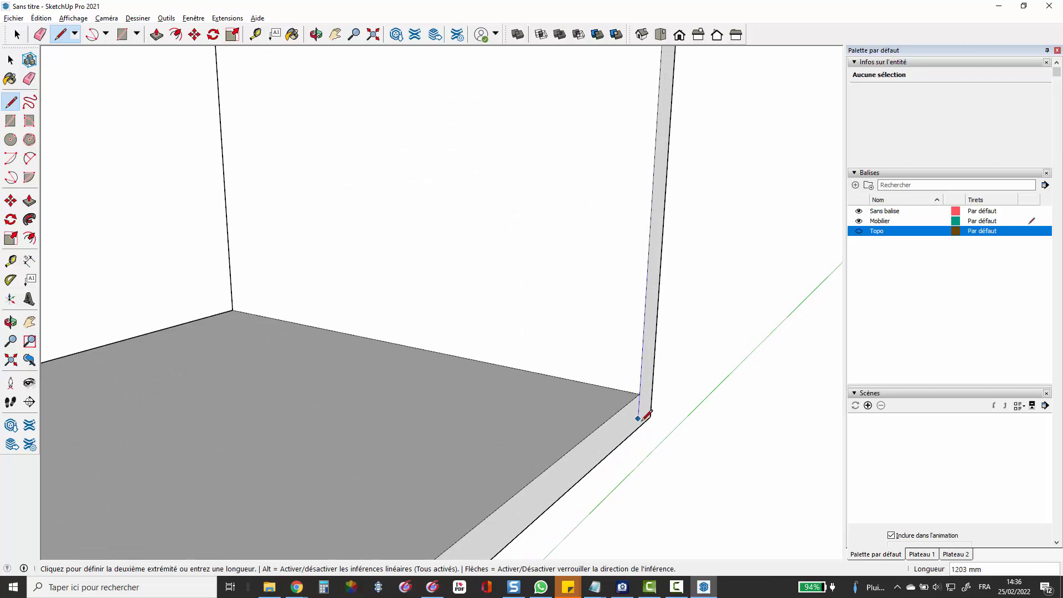
{"action": "left_click", "coordinate": [640, 427]}
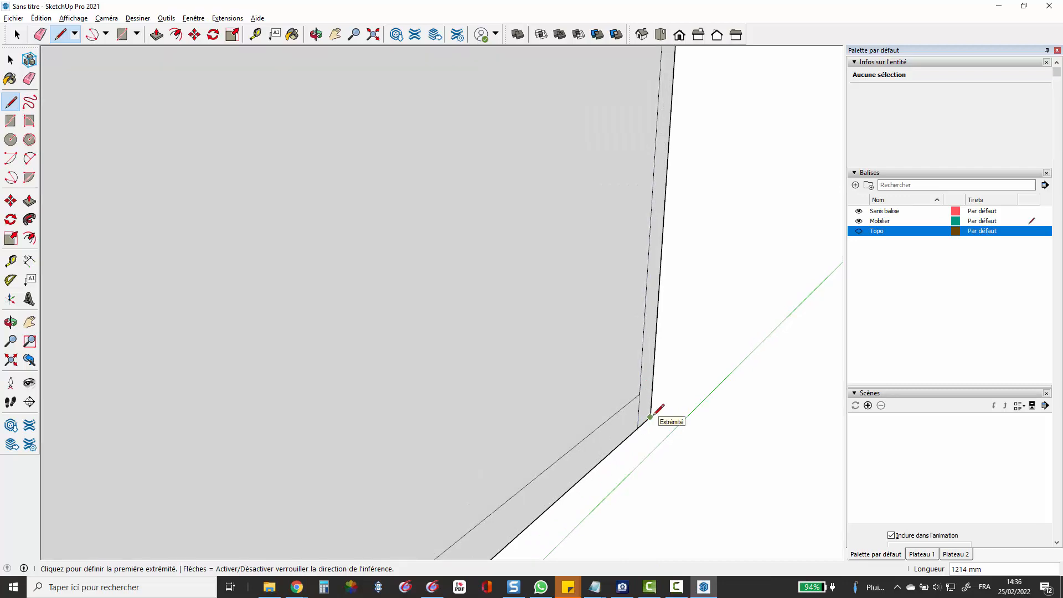
Delete the new face closing the frame's opening between the two uprights.
{"action": "key", "text": "space"}
{"action": "left_click", "coordinate": [600, 336]}
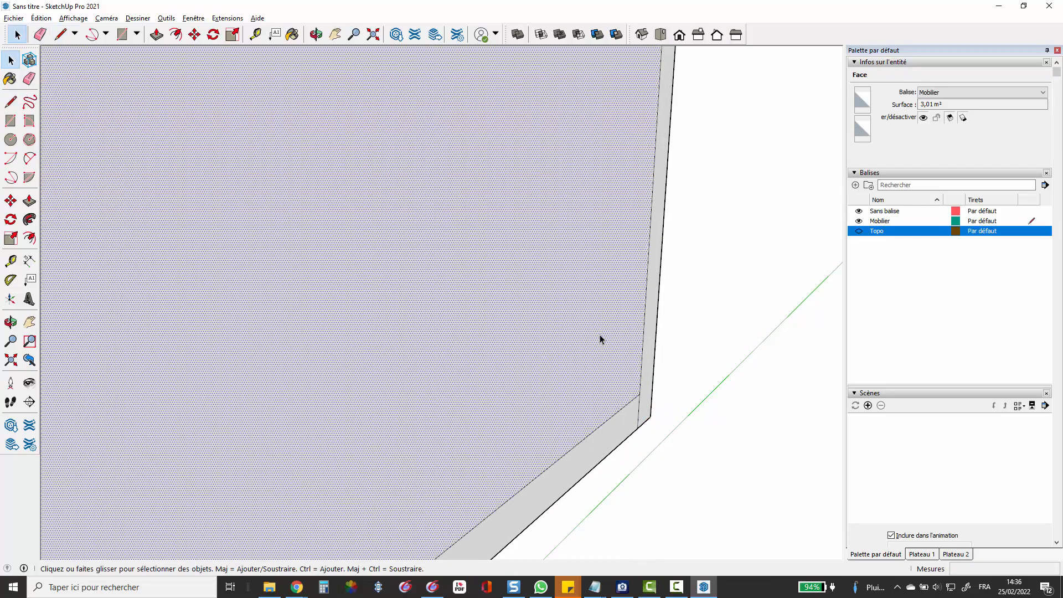
{"action": "key", "text": "Delete"}
{"action": "scroll", "coordinate": [671, 347], "scroll_direction": "down", "scroll_amount": 5}
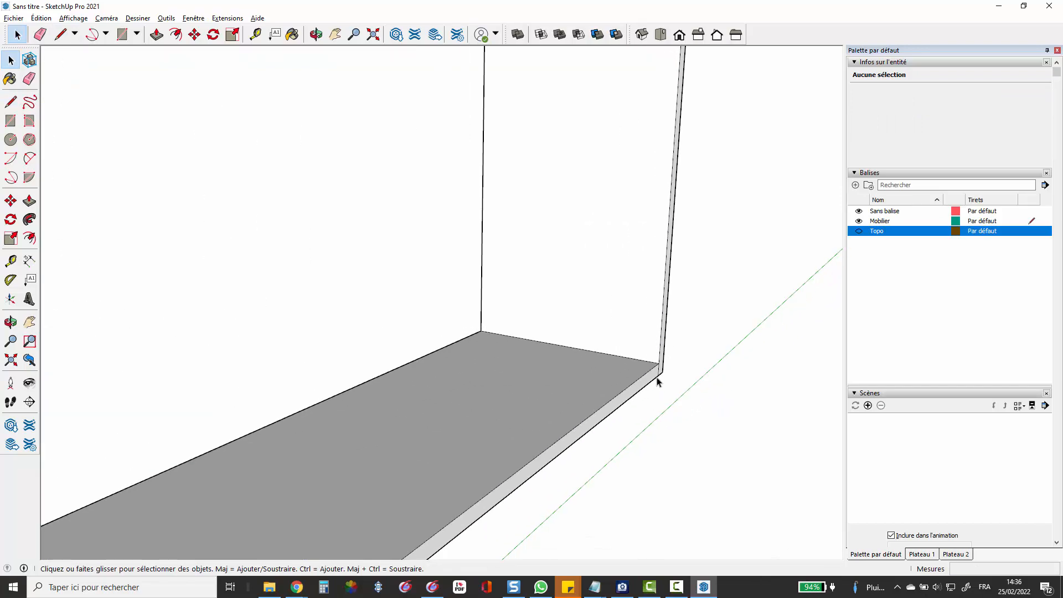
Examine the cleaned-up frame from several distances and check which faces and edges are connected to its right side panel.
{"action": "scroll", "coordinate": [659, 384], "scroll_direction": "down", "scroll_amount": 10}
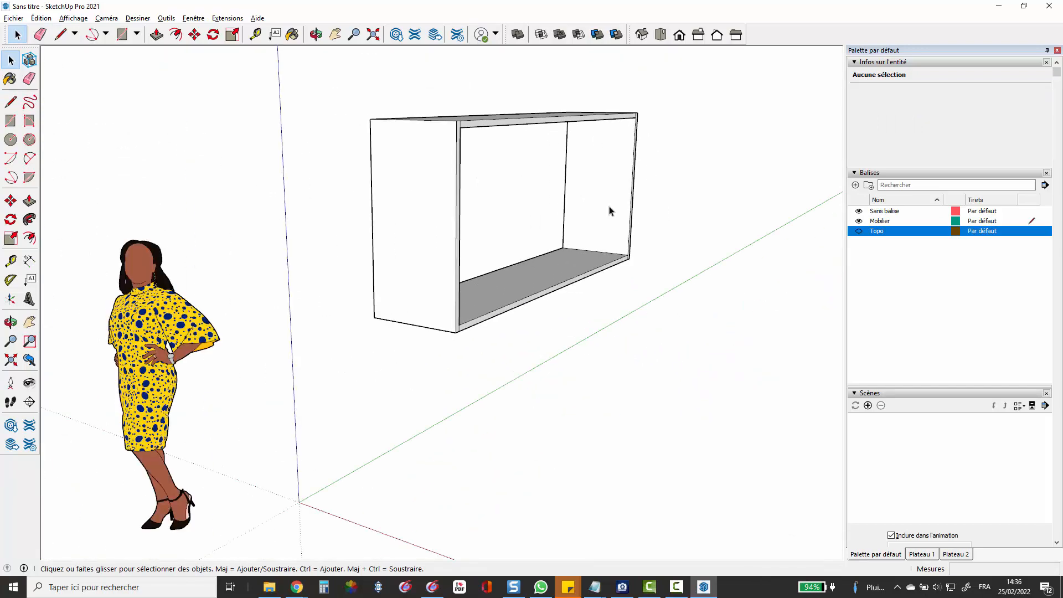
{"action": "scroll", "coordinate": [610, 209], "scroll_direction": "up", "scroll_amount": 6}
{"action": "scroll", "coordinate": [609, 250], "scroll_direction": "up", "scroll_amount": 2}
{"action": "scroll", "coordinate": [609, 221], "scroll_direction": "down", "scroll_amount": 4}
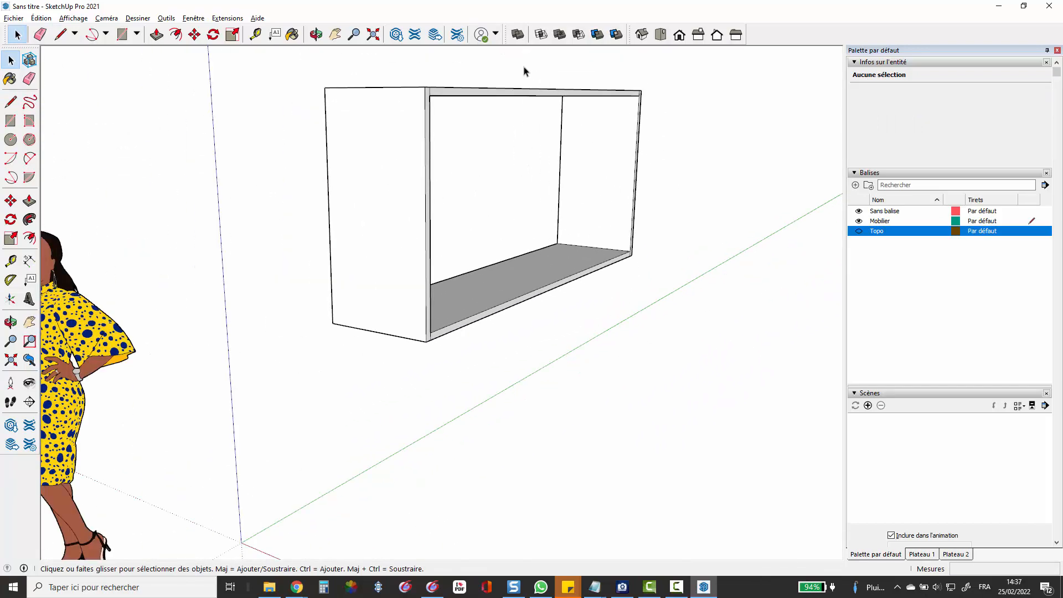
{"action": "scroll", "coordinate": [526, 71], "scroll_direction": "up", "scroll_amount": 2}
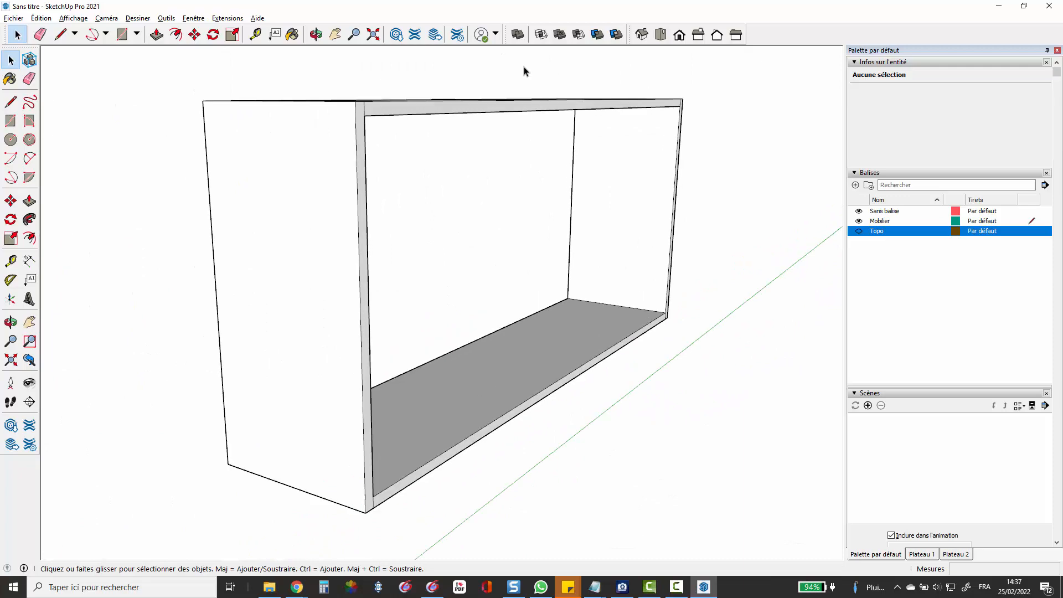
{"action": "left_click", "coordinate": [619, 173]}
{"action": "left_click", "coordinate": [709, 131]}
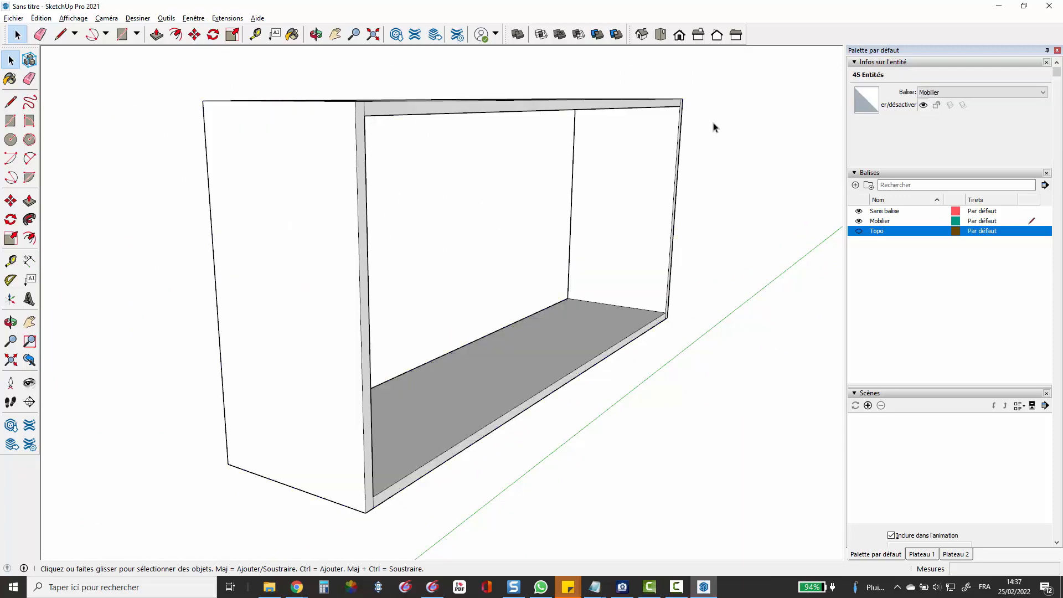
{"action": "scroll", "coordinate": [716, 254], "scroll_direction": "up", "scroll_amount": 2}
{"action": "scroll", "coordinate": [716, 255], "scroll_direction": "down", "scroll_amount": 3}
{"action": "triple_click", "coordinate": [639, 211]}
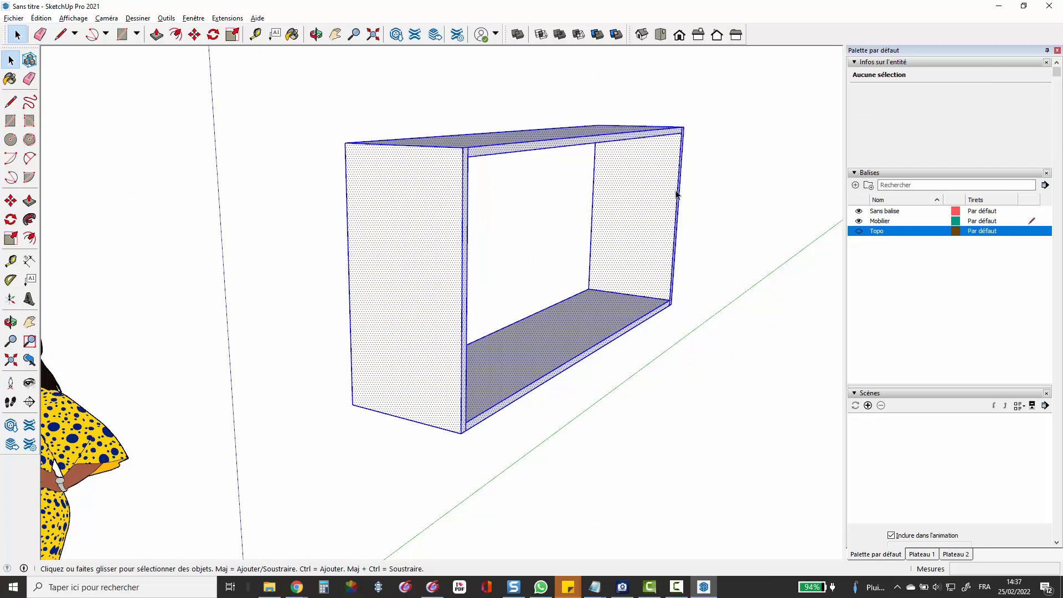
{"action": "left_click", "coordinate": [733, 164]}
Select all of the frame's geometry and make it a group.
{"action": "left_click_drag", "start_coordinate": [296, 81], "coordinate": [738, 479]}
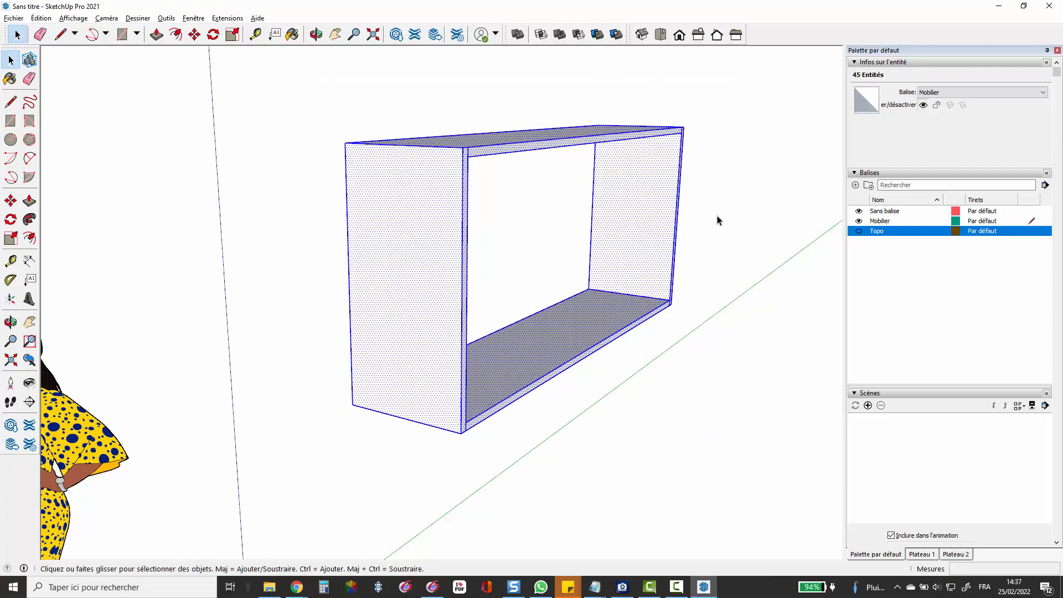
{"action": "right_click", "coordinate": [640, 217]}
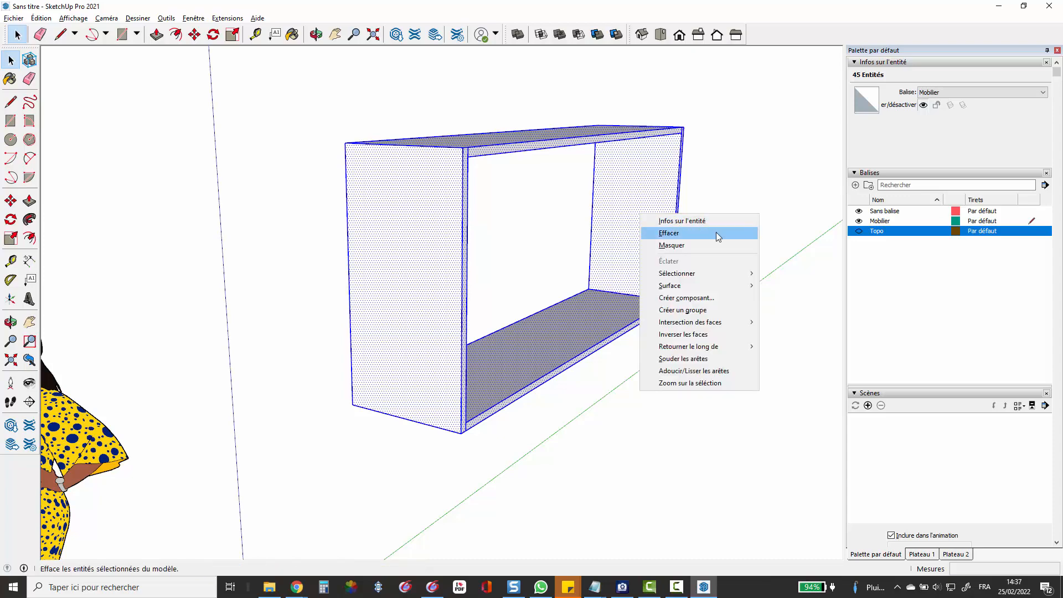
{"action": "left_click", "coordinate": [735, 310]}
{"action": "left_click", "coordinate": [752, 201]}
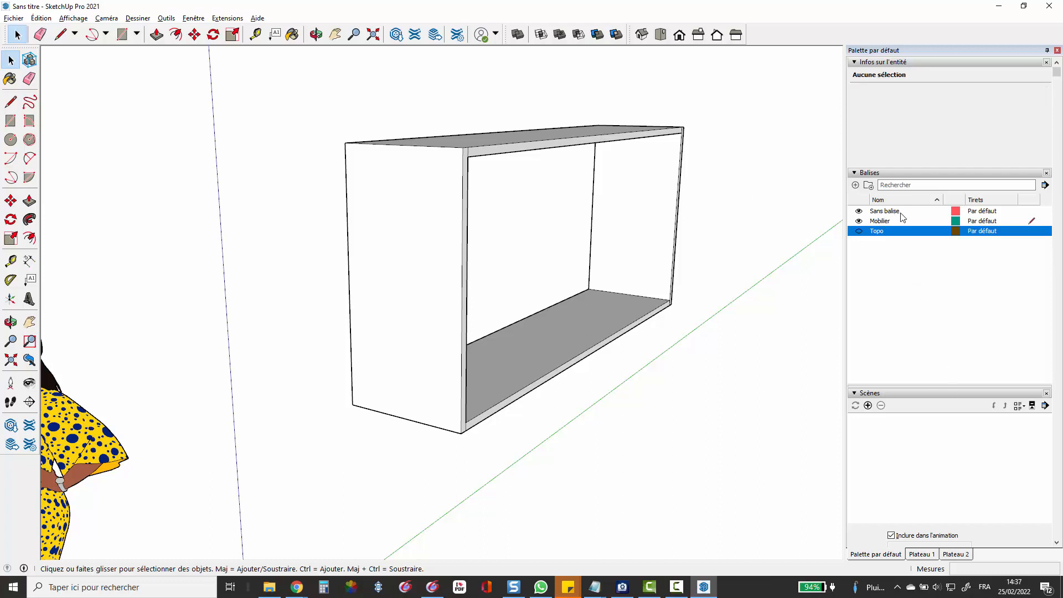
Open the materials browser and display the collection of materials used in the model.
{"action": "left_click", "coordinate": [925, 554]}
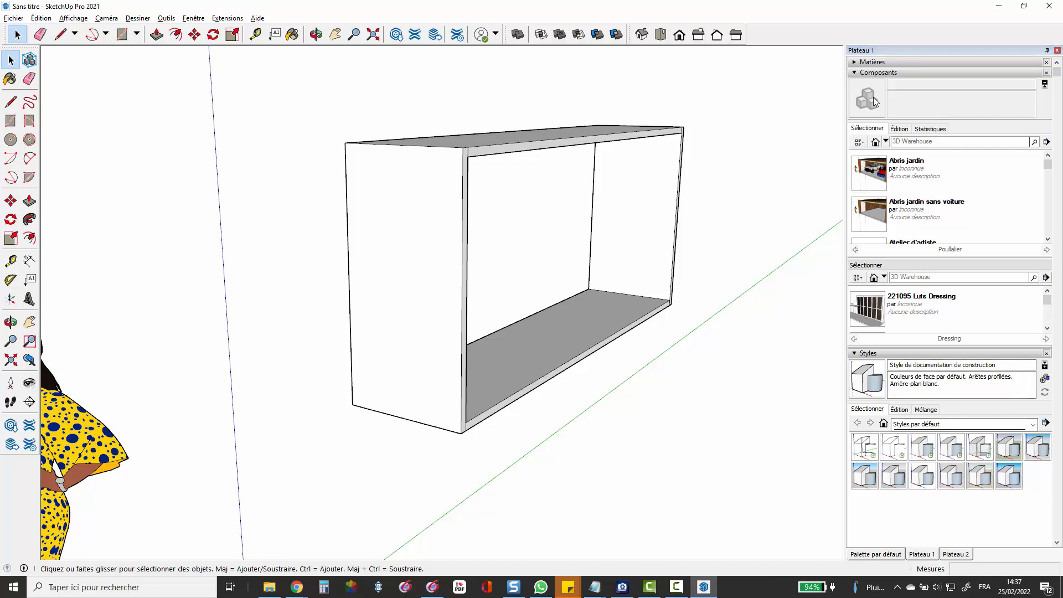
{"action": "left_click", "coordinate": [853, 62]}
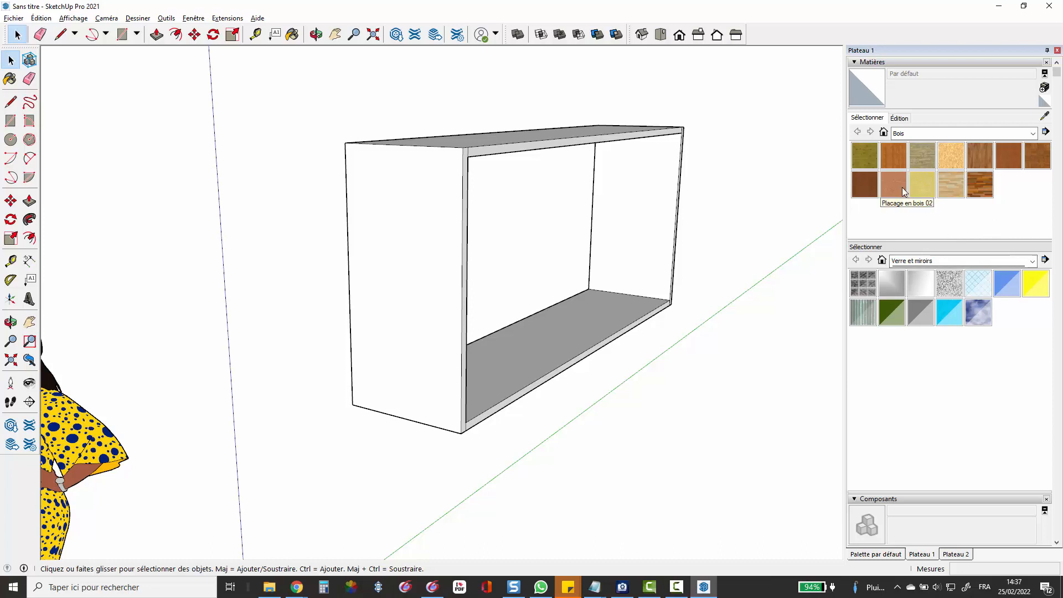
{"action": "left_click", "coordinate": [924, 134]}
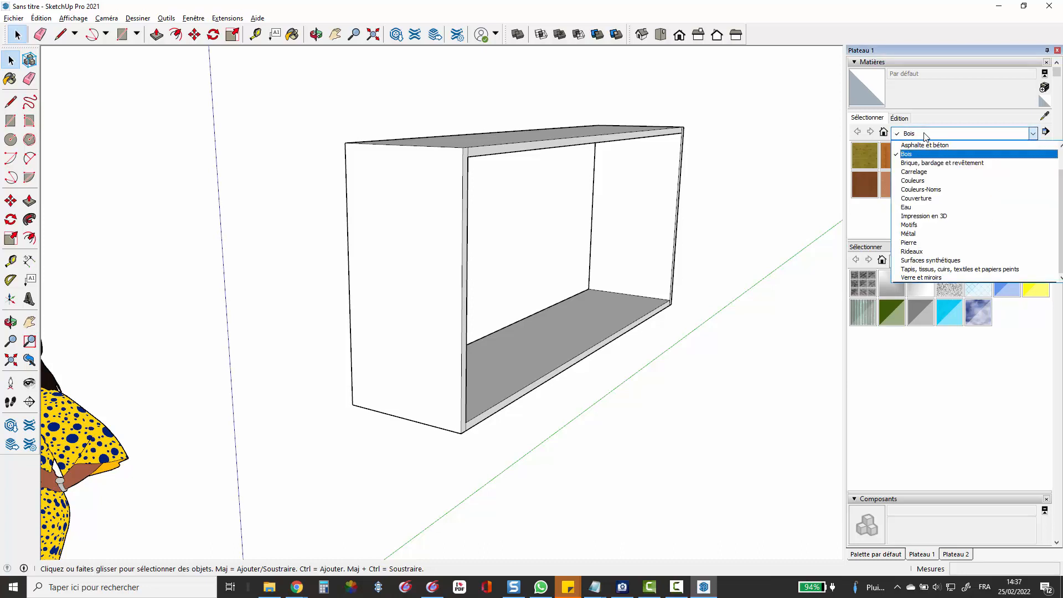
{"action": "left_click", "coordinate": [925, 134]}
{"action": "left_click", "coordinate": [899, 118]}
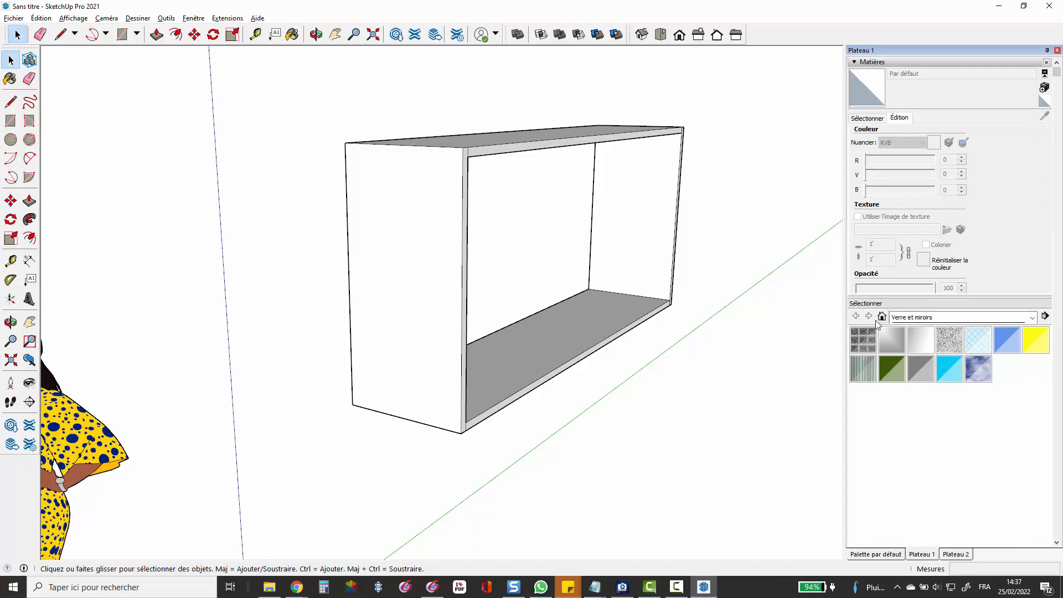
{"action": "left_click", "coordinate": [872, 119]}
{"action": "left_click", "coordinate": [884, 132]}
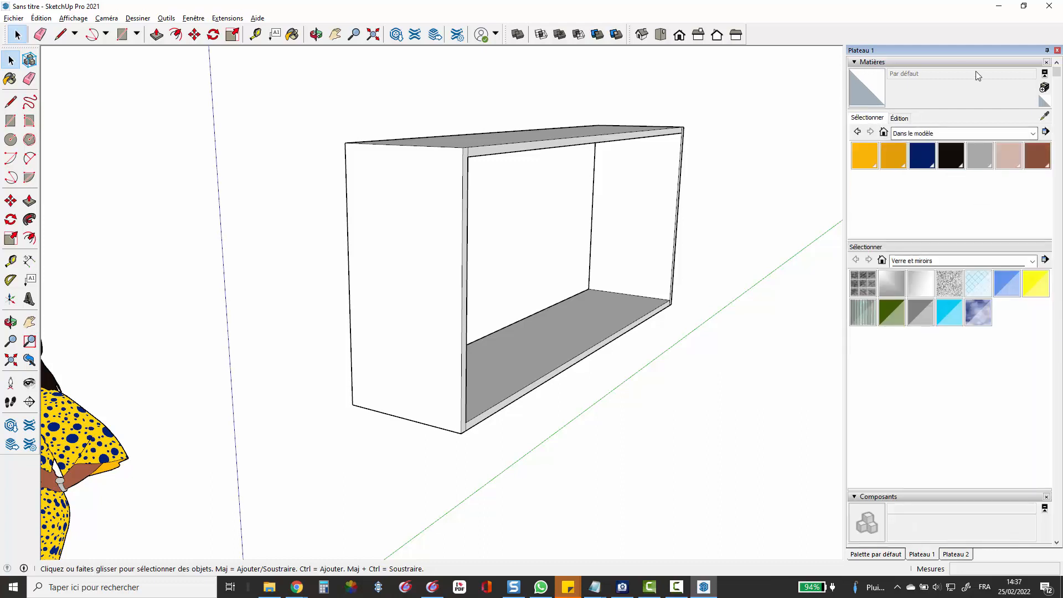
Create a new material using the texture image WoodFineVeneerOakLarge002_COL_3K.jpg from the Textures folder in the OneDrive Images.
{"action": "left_click", "coordinate": [1044, 87]}
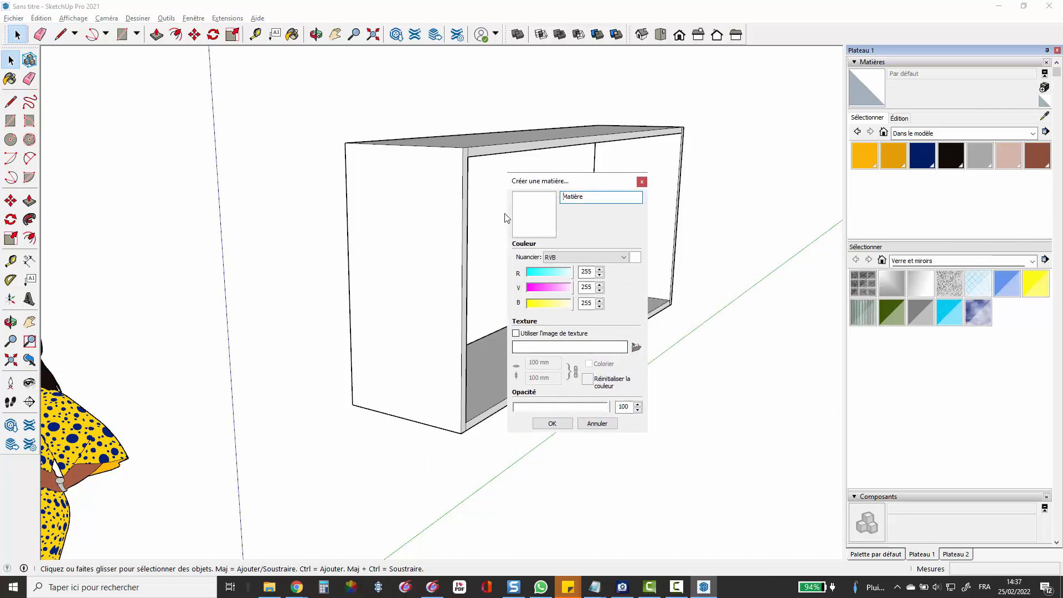
{"action": "left_click_drag", "start_coordinate": [570, 182], "coordinate": [541, 147]}
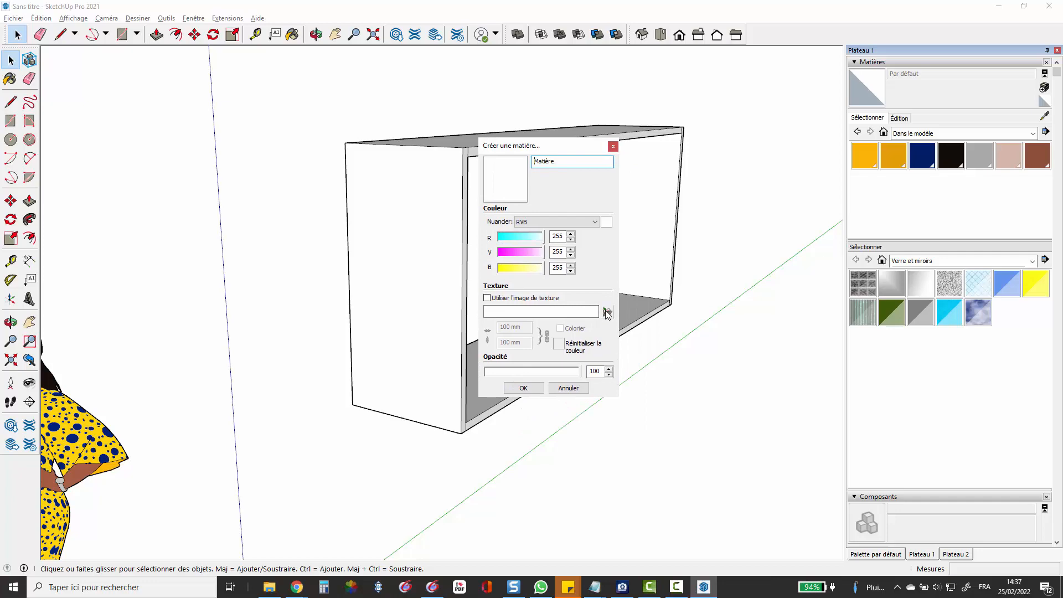
{"action": "left_click", "coordinate": [607, 312]}
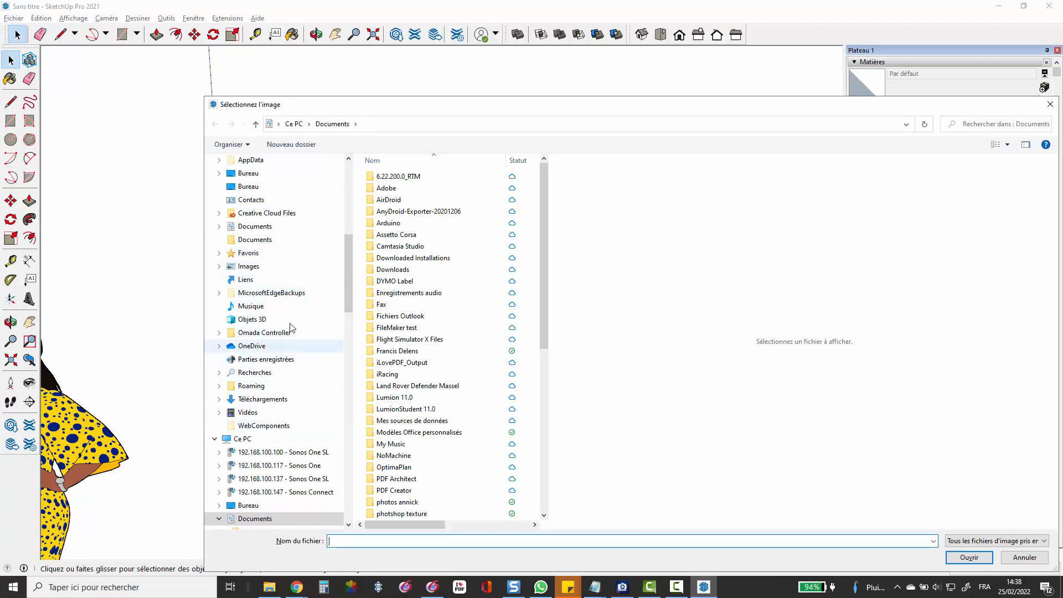
{"action": "scroll", "coordinate": [298, 308], "scroll_direction": "up", "scroll_amount": 5}
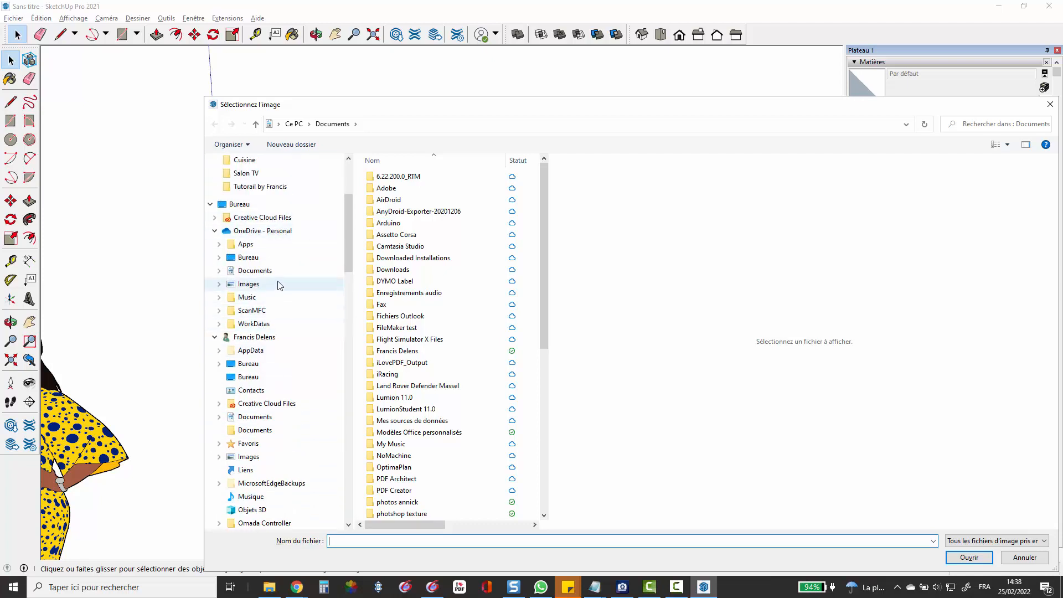
{"action": "left_click", "coordinate": [278, 285]}
{"action": "left_click", "coordinate": [407, 271]}
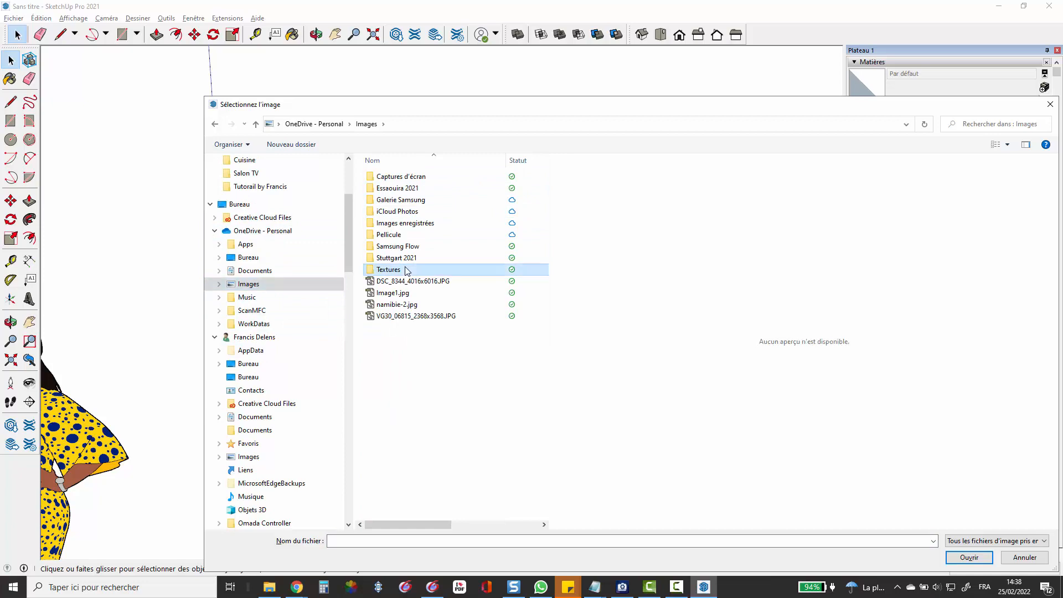
{"action": "double_click", "coordinate": [406, 270]}
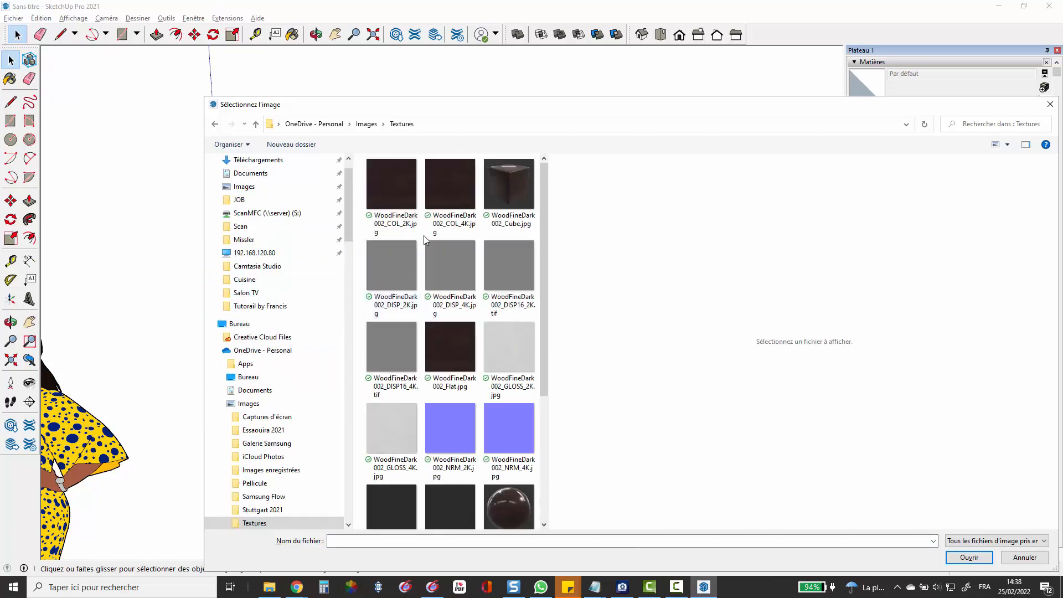
{"action": "scroll", "coordinate": [423, 235], "scroll_direction": "down", "scroll_amount": 3}
{"action": "left_click", "coordinate": [380, 366]}
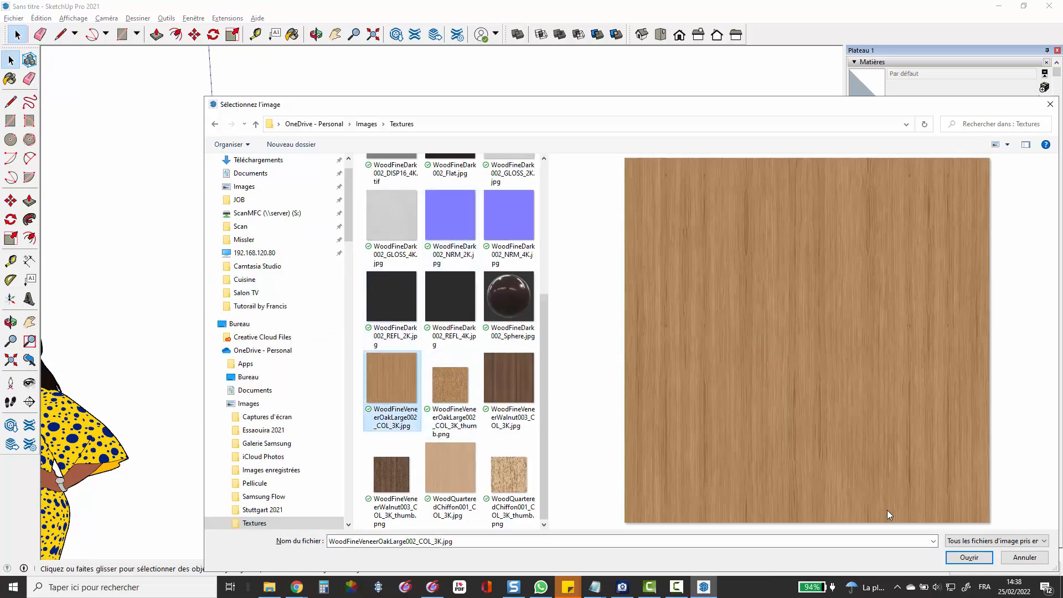
{"action": "left_click", "coordinate": [985, 559]}
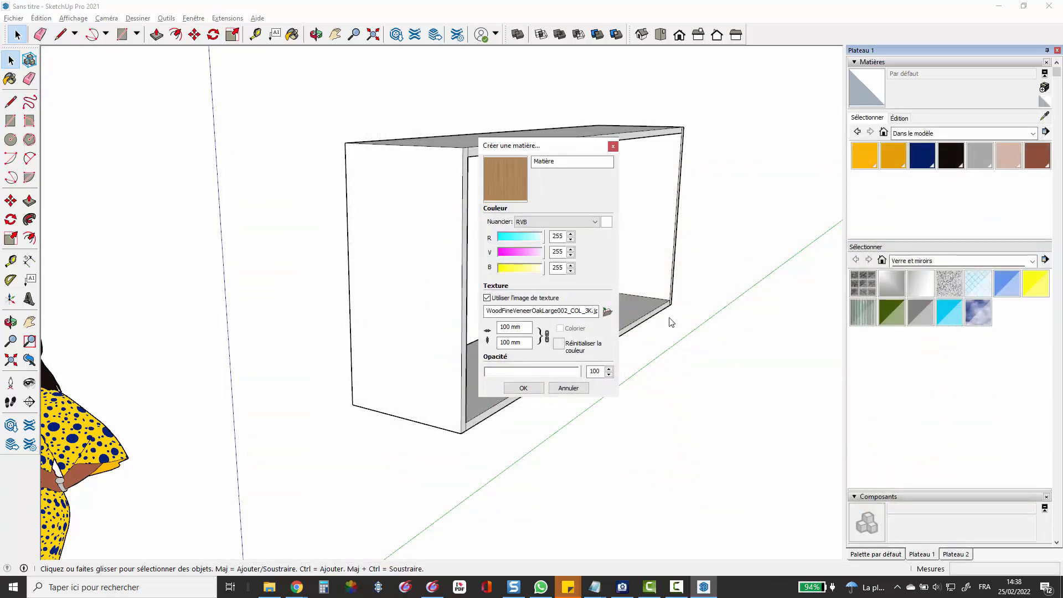
{"action": "left_click", "coordinate": [515, 388]}
Try painting the whole frame group with the oak material, inspect the grain on the bottom panel and undo the painting.
{"action": "left_click", "coordinate": [656, 212]}
{"action": "scroll", "coordinate": [657, 210], "scroll_direction": "down", "scroll_amount": 2}
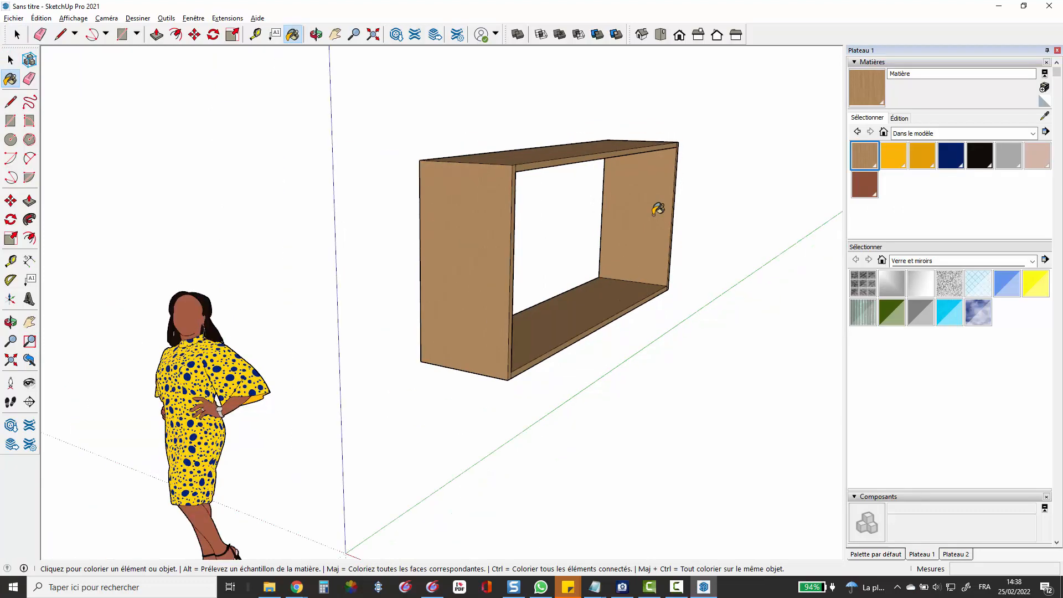
{"action": "scroll", "coordinate": [627, 354], "scroll_direction": "up", "scroll_amount": 6}
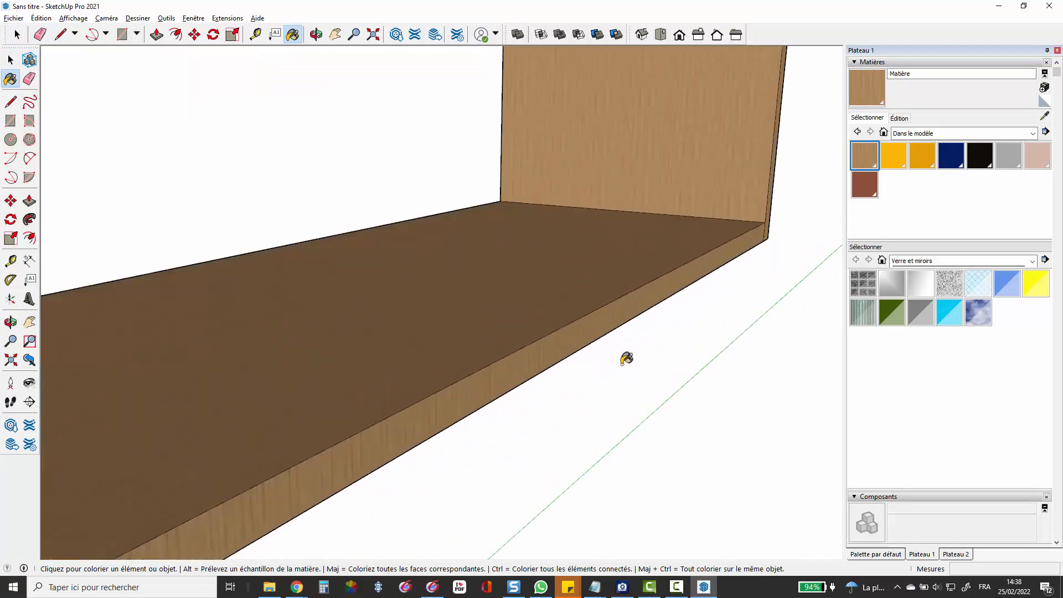
{"action": "scroll", "coordinate": [631, 333], "scroll_direction": "down", "scroll_amount": 5}
{"action": "key", "text": "space"}
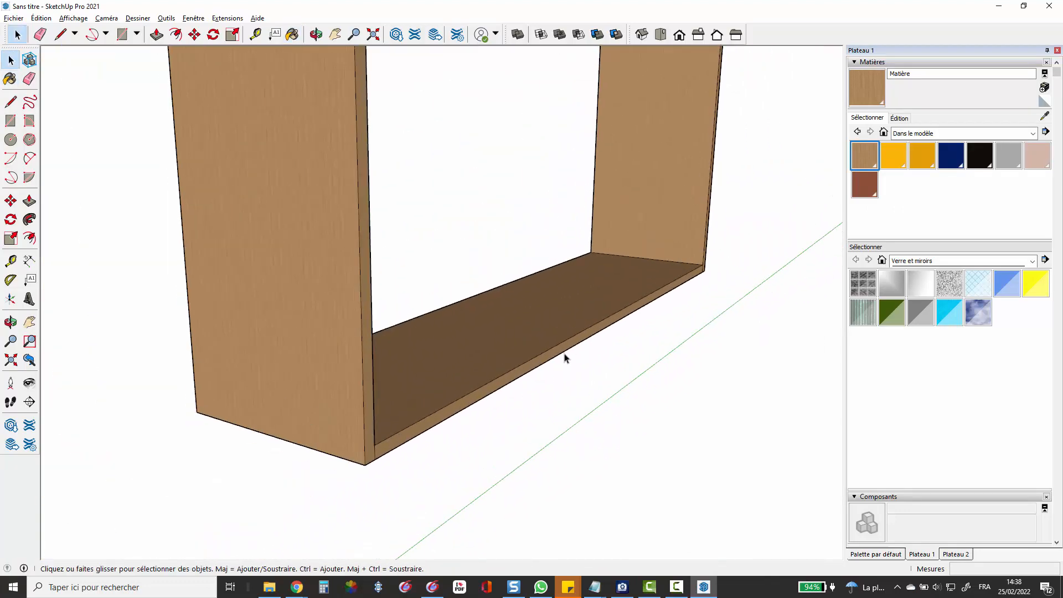
{"action": "scroll", "coordinate": [565, 357], "scroll_direction": "up", "scroll_amount": 3}
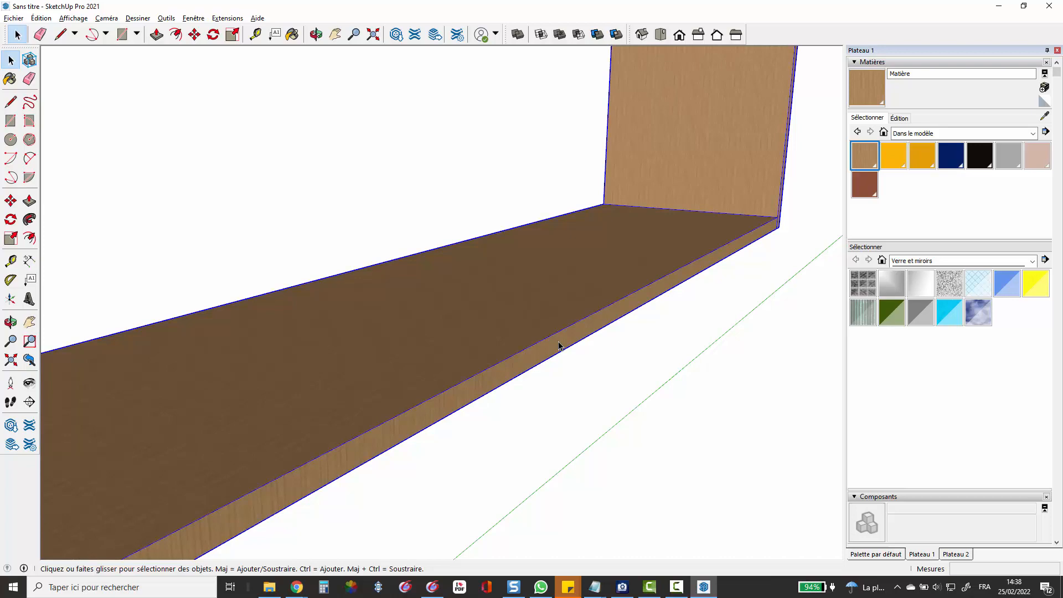
{"action": "key", "text": "ctrl+z"}
Open the frame group for editing and paint only the bottom panel's thin front face with the oak material.
{"action": "scroll", "coordinate": [602, 334], "scroll_direction": "up", "scroll_amount": 3}
{"action": "scroll", "coordinate": [577, 291], "scroll_direction": "down", "scroll_amount": 3}
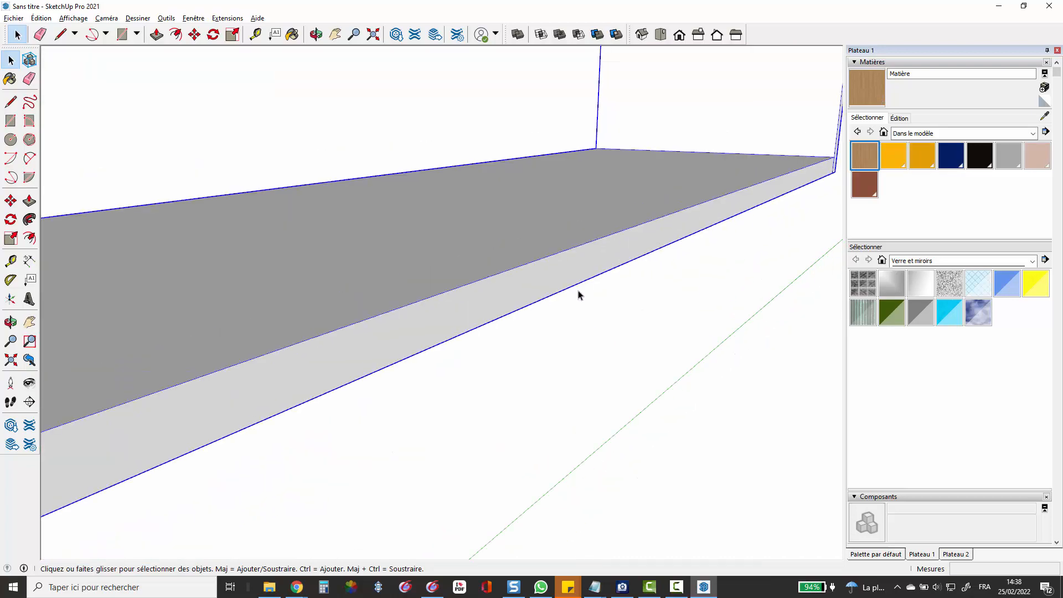
{"action": "left_click", "coordinate": [575, 283]}
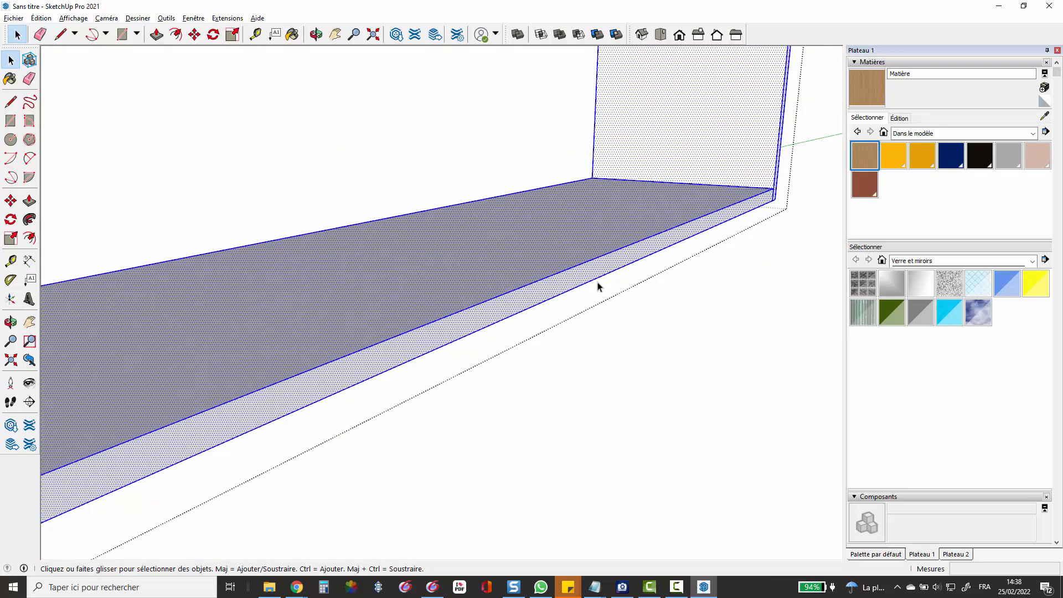
{"action": "left_click", "coordinate": [616, 283]}
{"action": "double_click", "coordinate": [611, 268]}
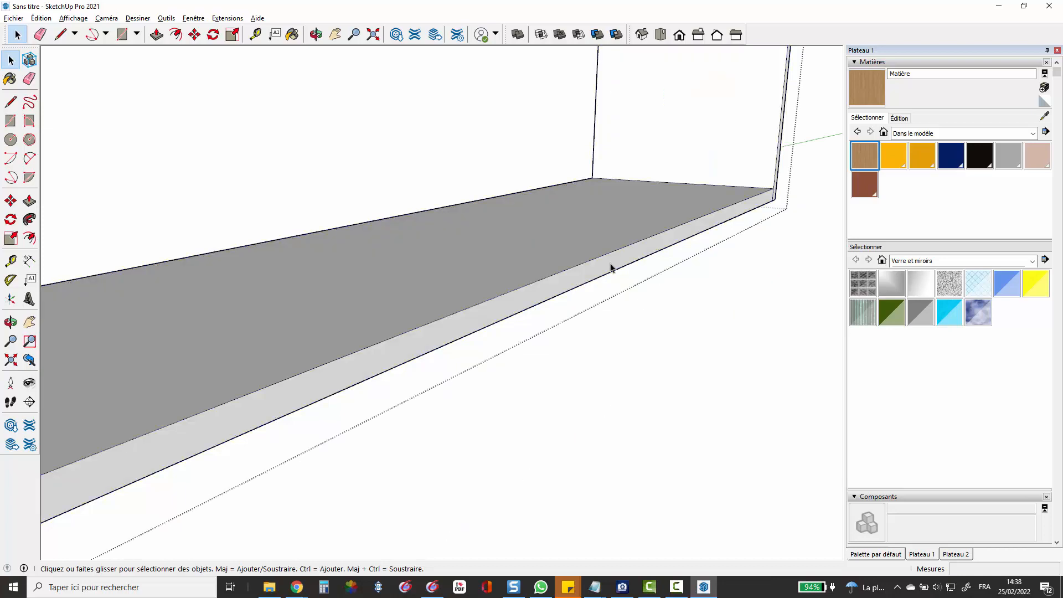
{"action": "key", "text": "b"}
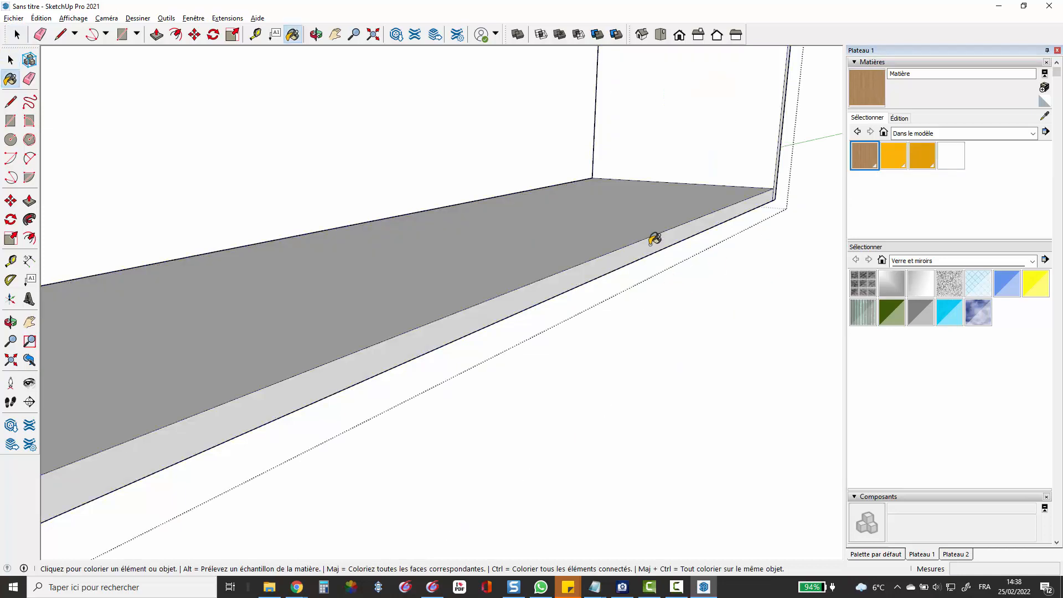
{"action": "left_click", "coordinate": [652, 241]}
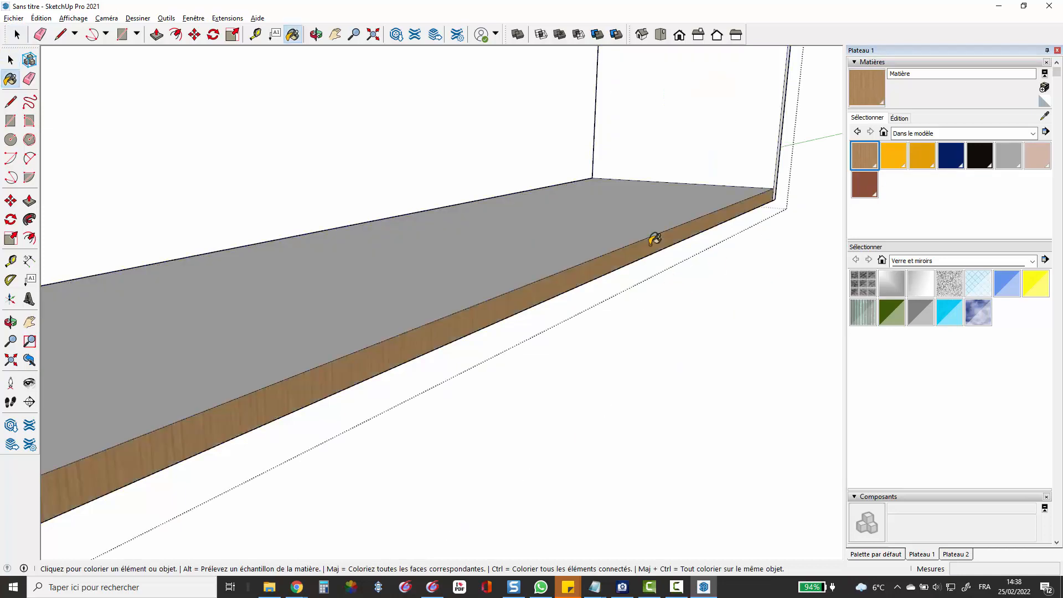
Try to reposition the oak texture on the bottom panel's front face, cancel the adjustment and close the group.
{"action": "right_click", "coordinate": [435, 336]}
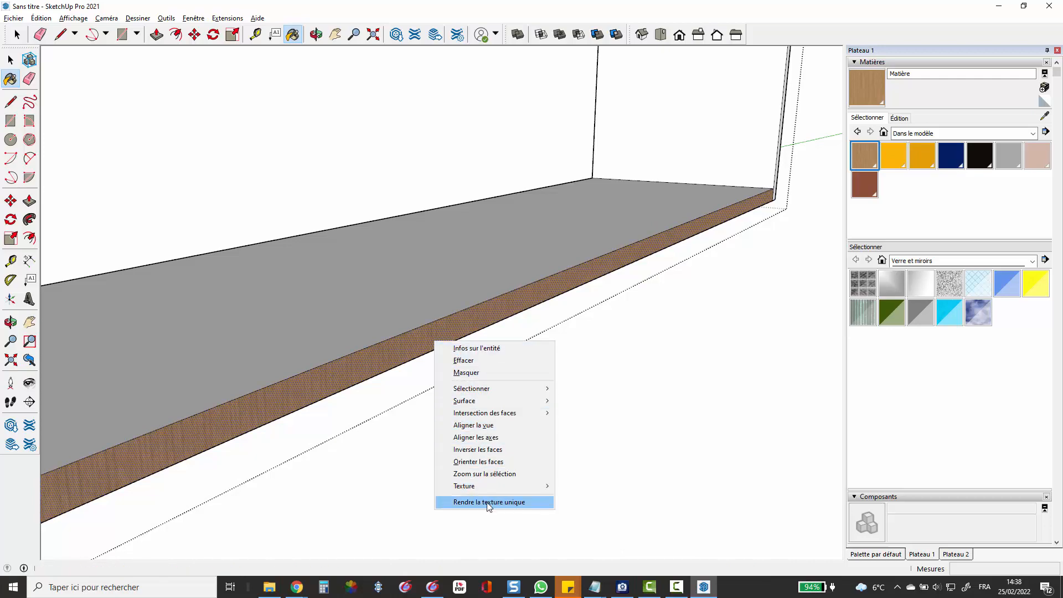
{"action": "mouse_move", "coordinate": [491, 486]}
{"action": "left_click", "coordinate": [593, 487]}
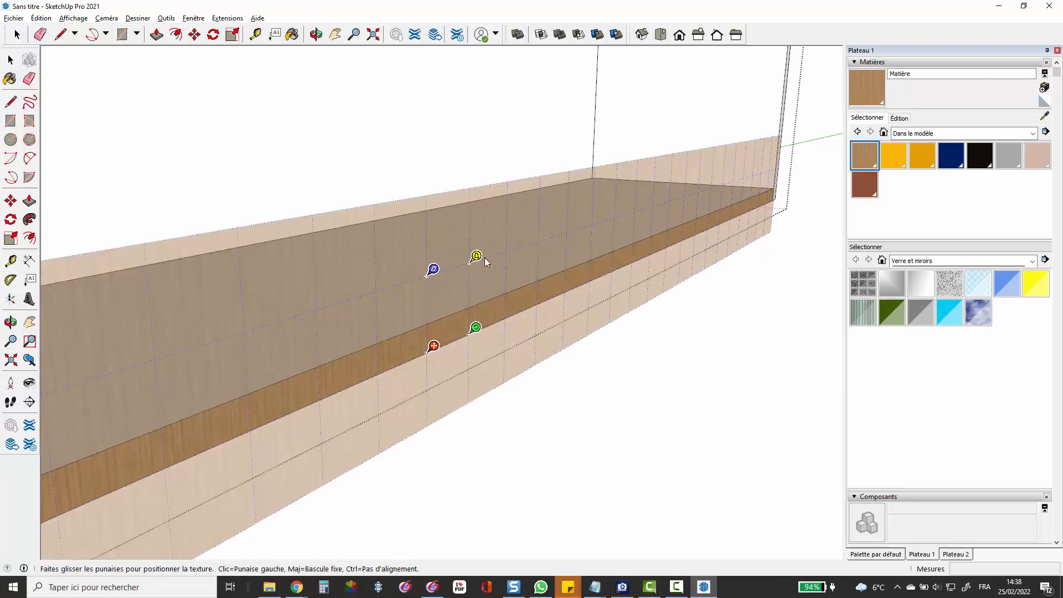
{"action": "left_click", "coordinate": [475, 328]}
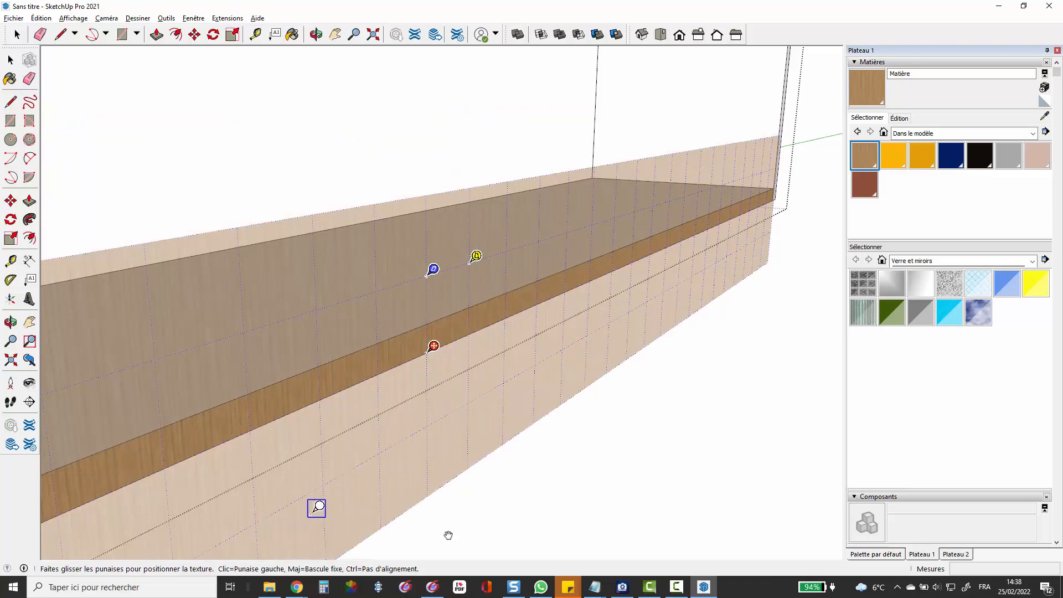
{"action": "key", "text": "Escape"}
{"action": "key", "text": "Escape"}
{"action": "key", "text": "space"}
{"action": "left_click", "coordinate": [758, 243]}
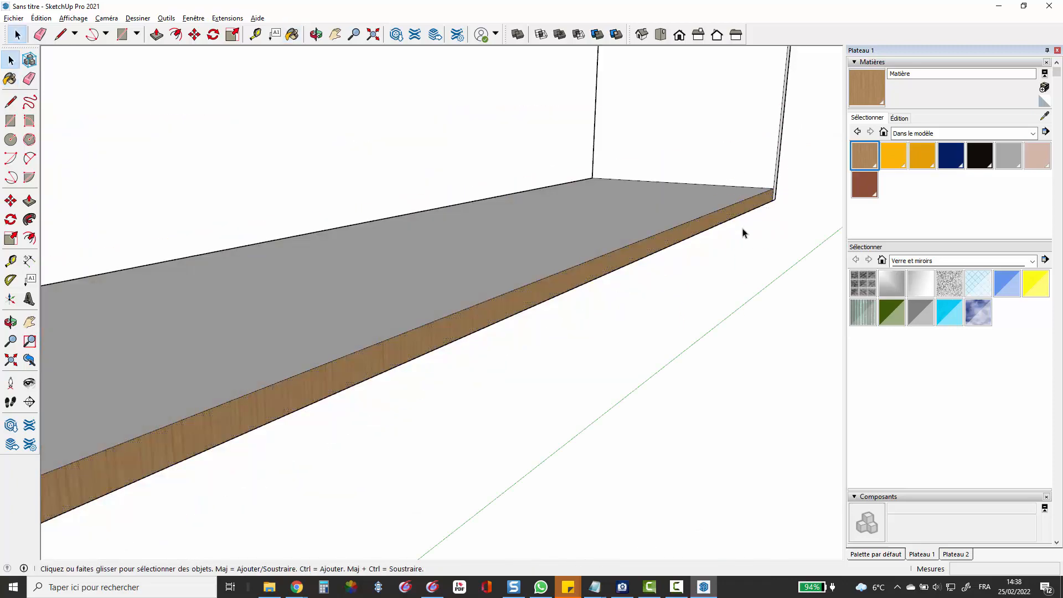
Paint all the faces inside the frame group with the oak material and close the group.
{"action": "scroll", "coordinate": [766, 297], "scroll_direction": "down", "scroll_amount": 5}
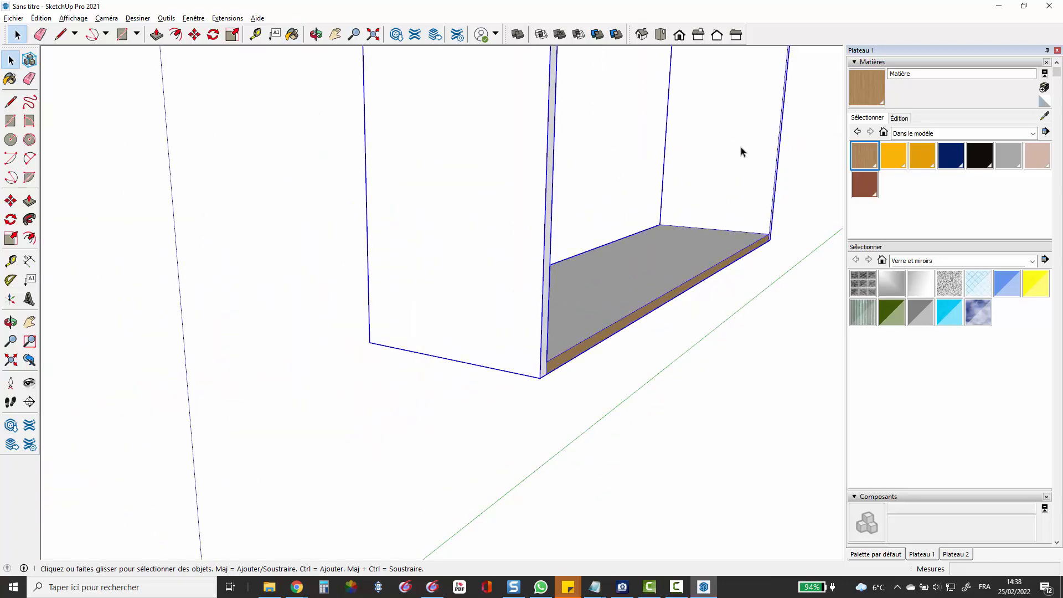
{"action": "left_click", "coordinate": [793, 145]}
{"action": "left_click", "coordinate": [859, 92]}
{"action": "left_click", "coordinate": [753, 221]}
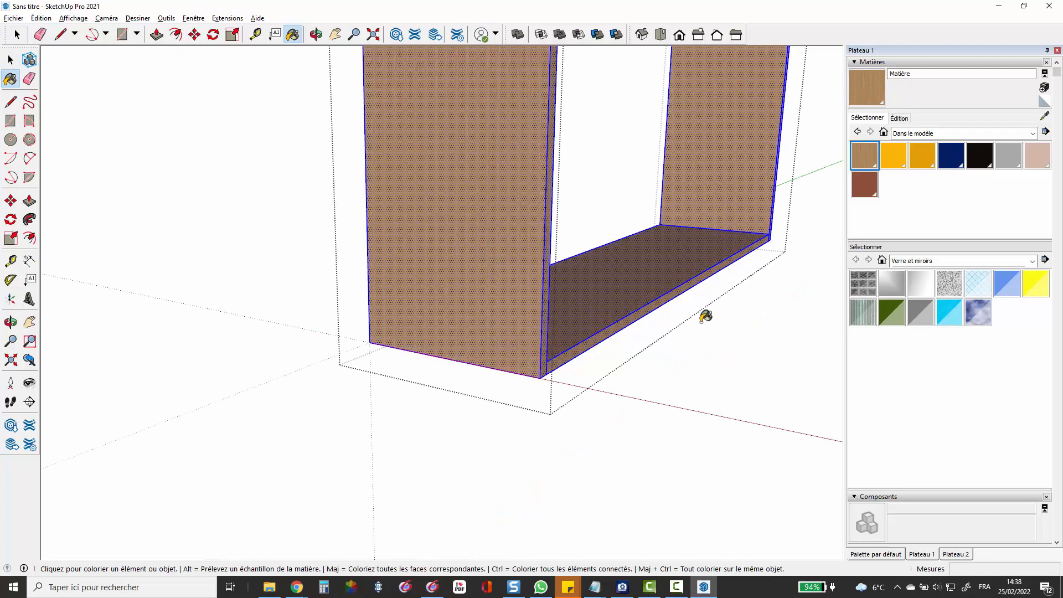
{"action": "key", "text": "space"}
{"action": "left_click", "coordinate": [738, 334]}
{"action": "scroll", "coordinate": [572, 420], "scroll_direction": "down", "scroll_amount": 3}
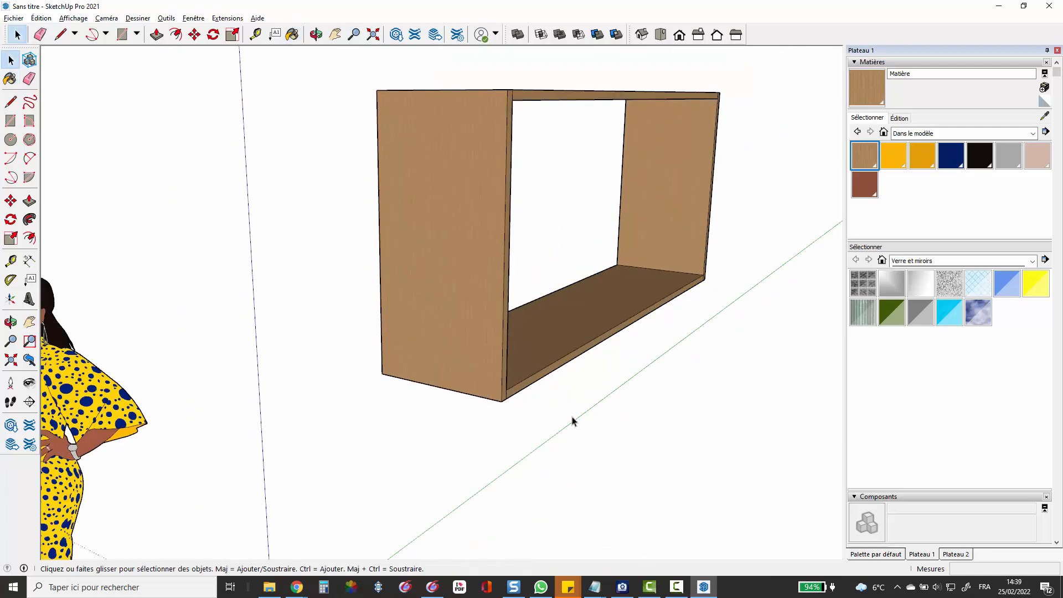
{"action": "scroll", "coordinate": [655, 242], "scroll_direction": "up", "scroll_amount": 3}
{"action": "scroll", "coordinate": [601, 339], "scroll_direction": "down", "scroll_amount": 5}
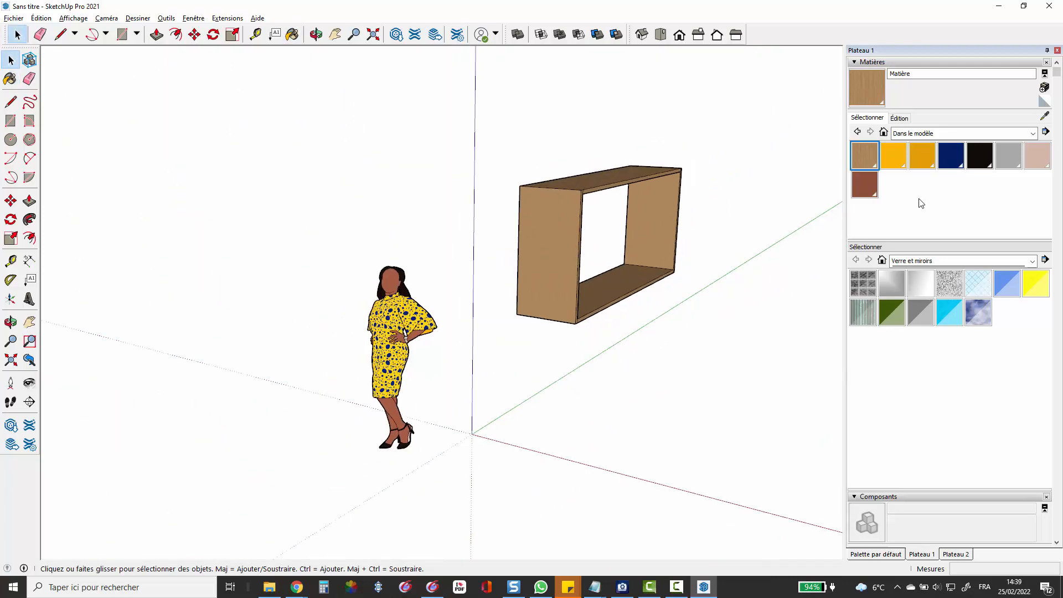
Make the Topo tag visible again to show the wall around the frame.
{"action": "left_click", "coordinate": [886, 554]}
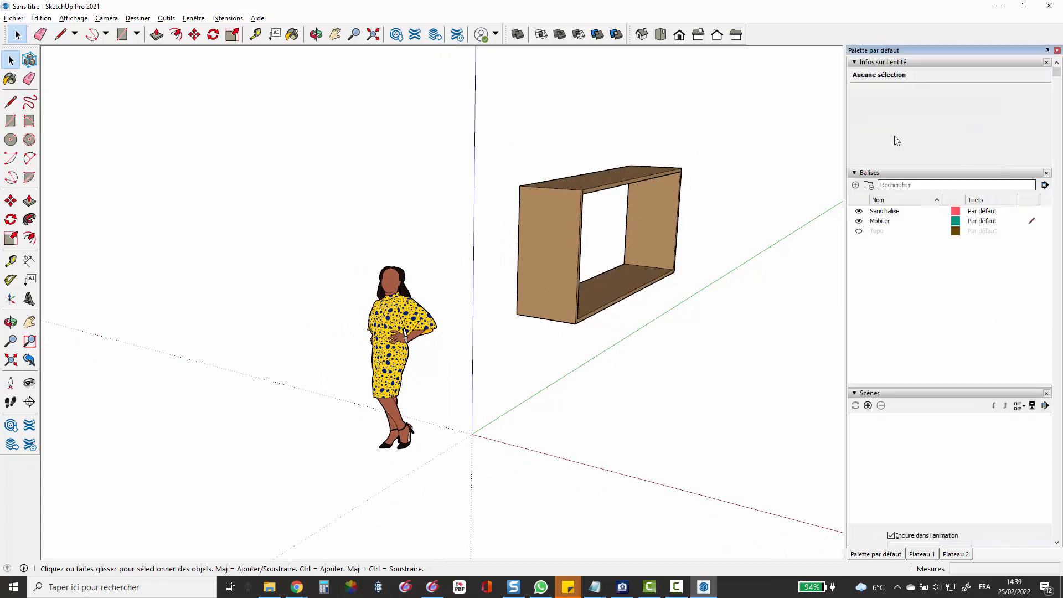
{"action": "left_click", "coordinate": [859, 232]}
{"action": "scroll", "coordinate": [719, 210], "scroll_direction": "up", "scroll_amount": 5}
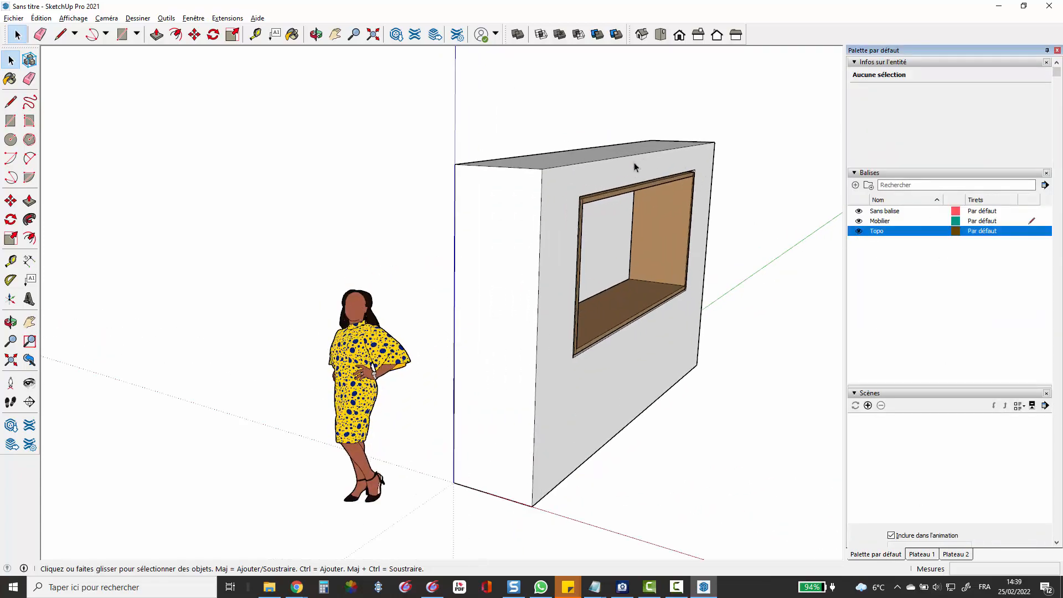
Move the oak frame group forward by about 50 mm so it protrudes from the wall's front face.
{"action": "left_click", "coordinate": [649, 177]}
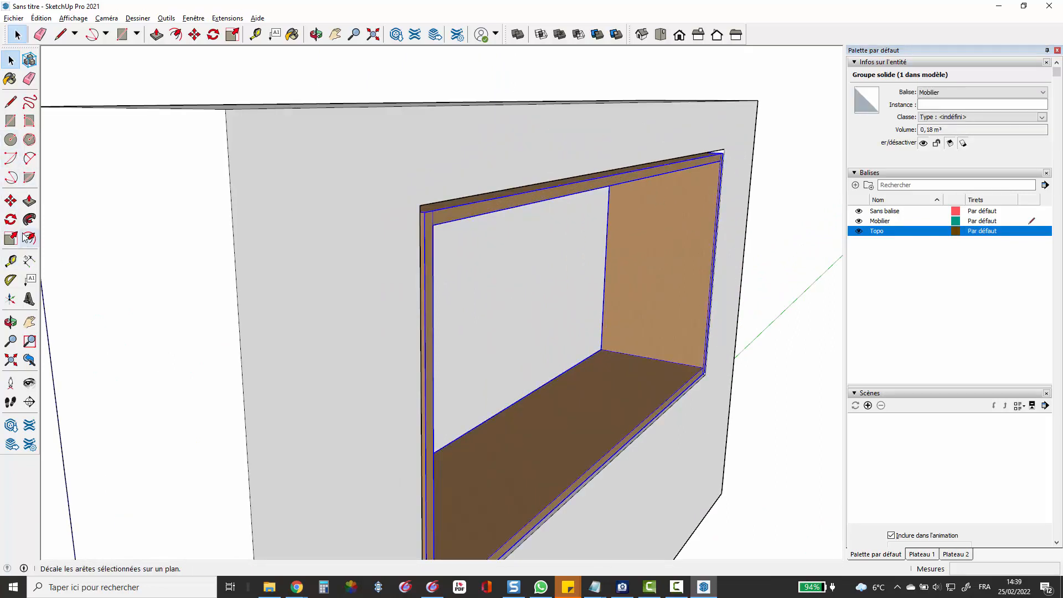
{"action": "left_click", "coordinate": [10, 201]}
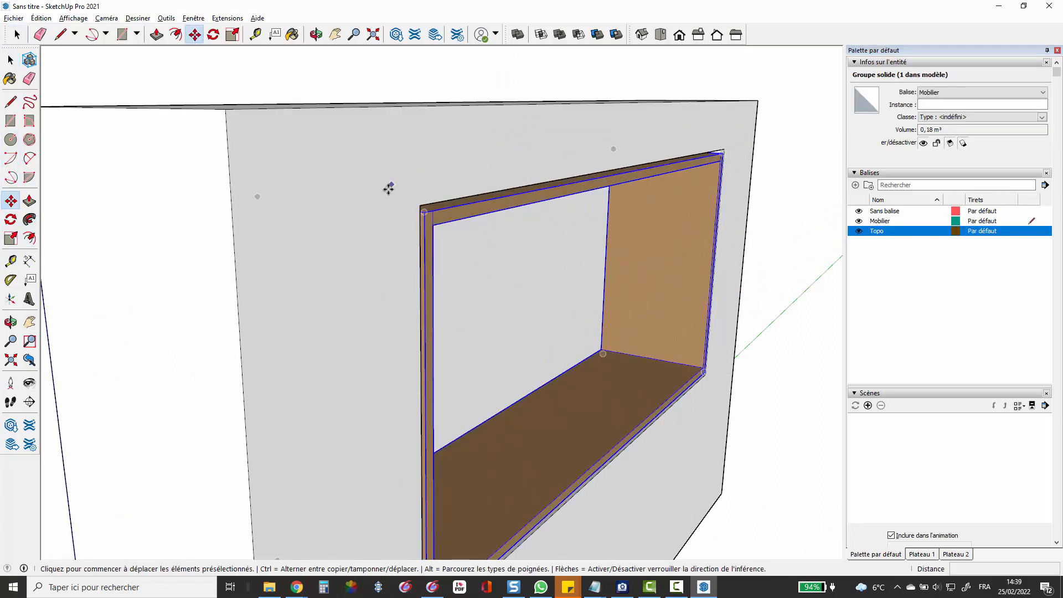
{"action": "left_click", "coordinate": [184, 110]}
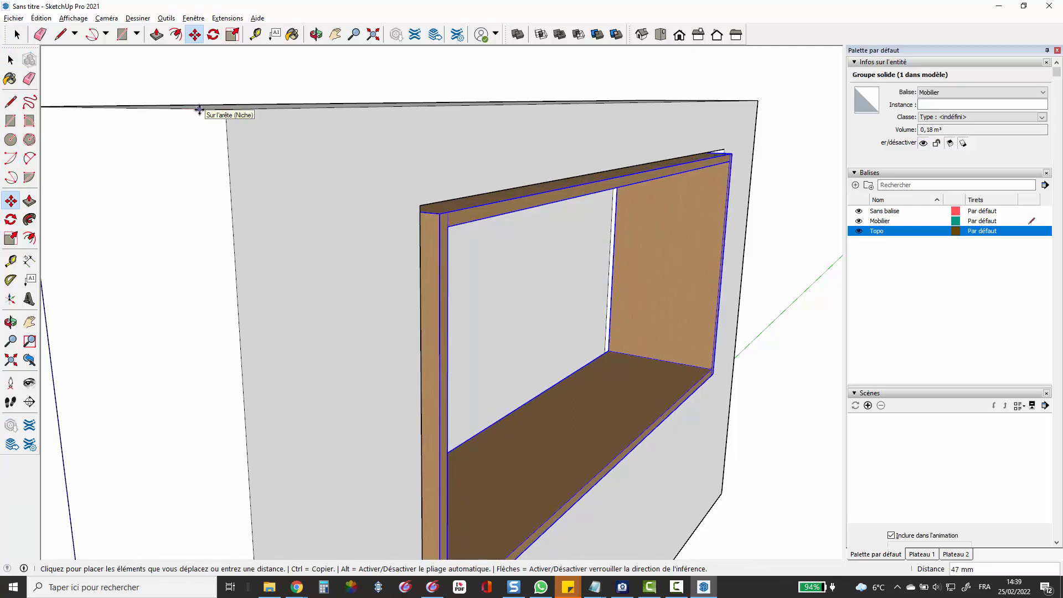
{"action": "key", "text": "space"}
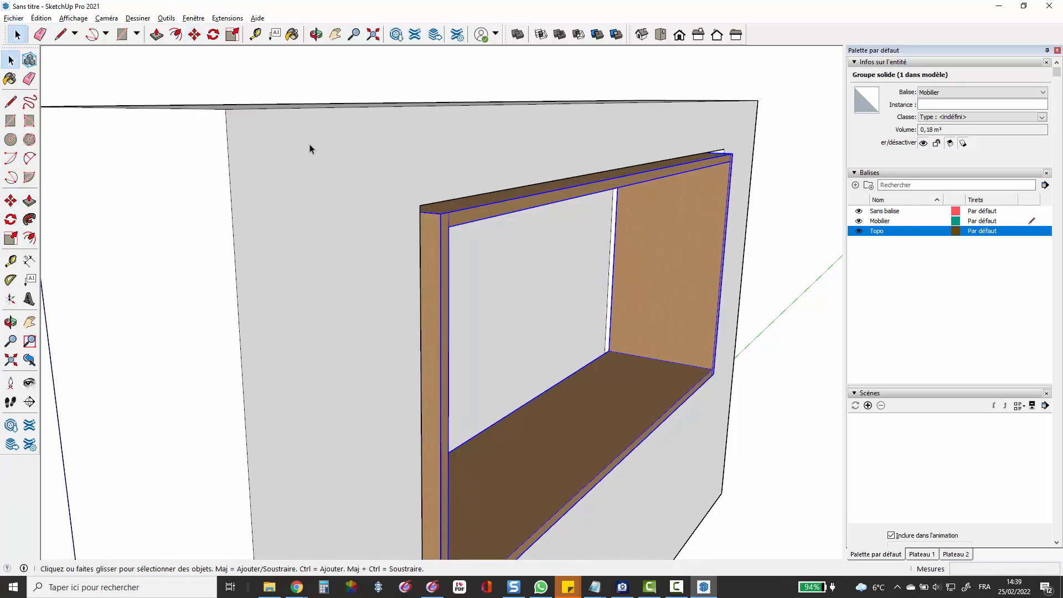
{"action": "left_click", "coordinate": [773, 106]}
{"action": "scroll", "coordinate": [789, 134], "scroll_direction": "down", "scroll_amount": 3}
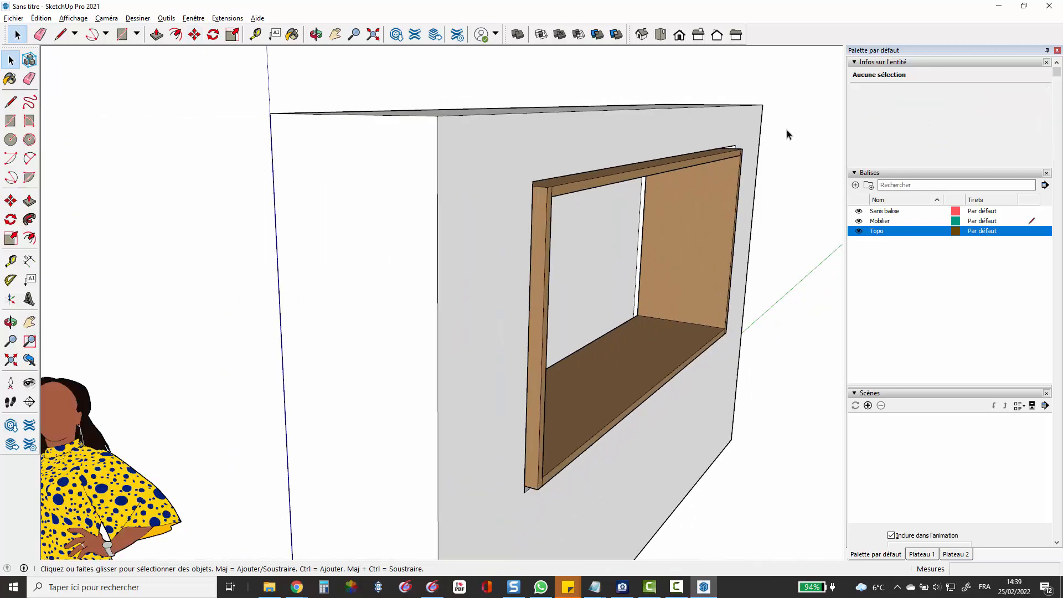
Examine how the protruding frame sits in the wall, including its rear edges, bottom corner and front.
{"action": "scroll", "coordinate": [689, 304], "scroll_direction": "up", "scroll_amount": 5}
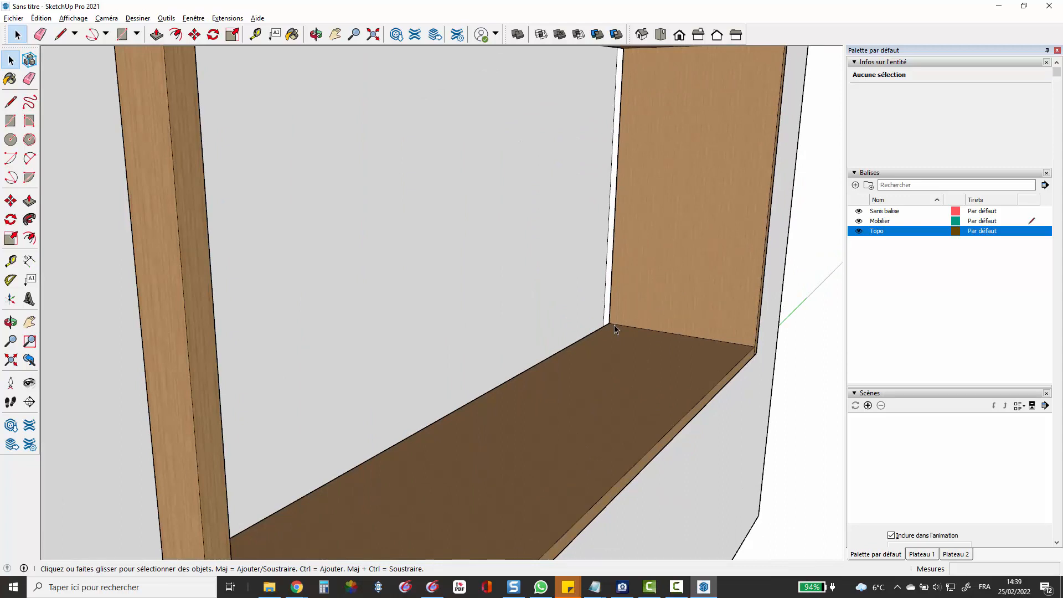
{"action": "scroll", "coordinate": [613, 326], "scroll_direction": "down", "scroll_amount": 8}
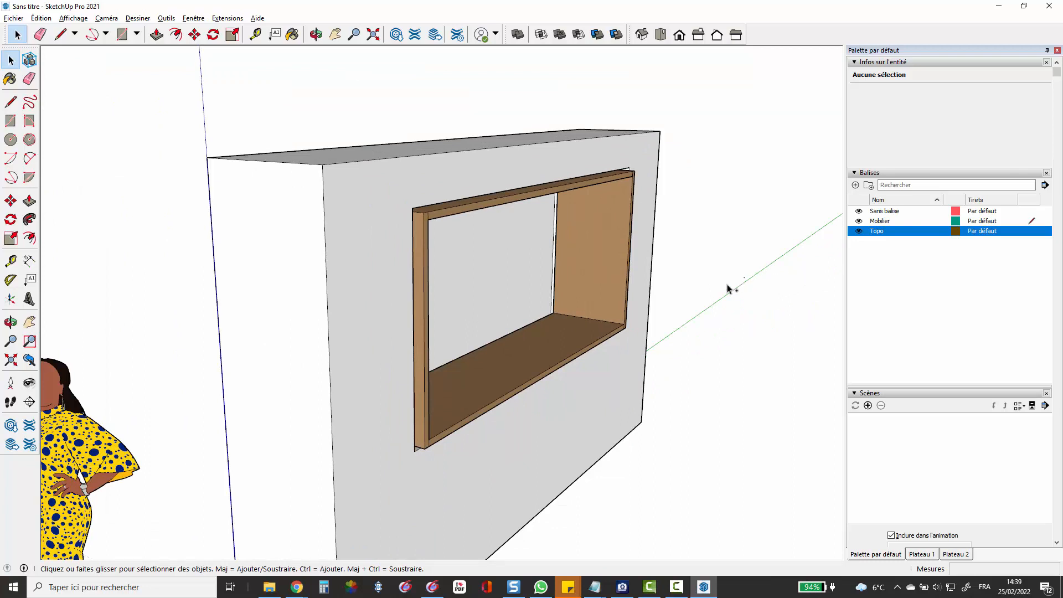
{"action": "scroll", "coordinate": [631, 343], "scroll_direction": "up", "scroll_amount": 5}
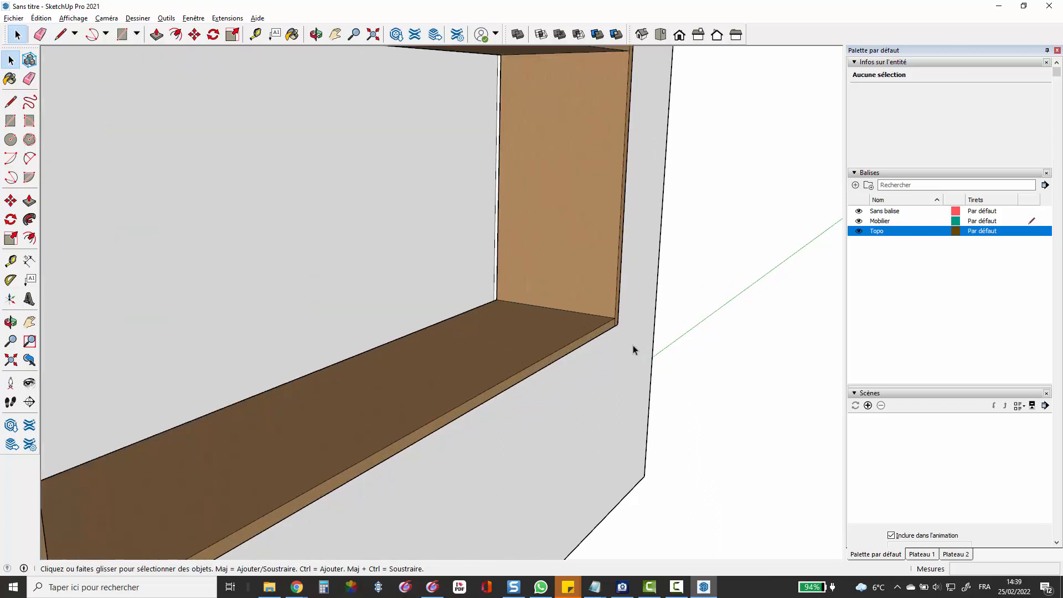
{"action": "scroll", "coordinate": [631, 344], "scroll_direction": "down", "scroll_amount": 3}
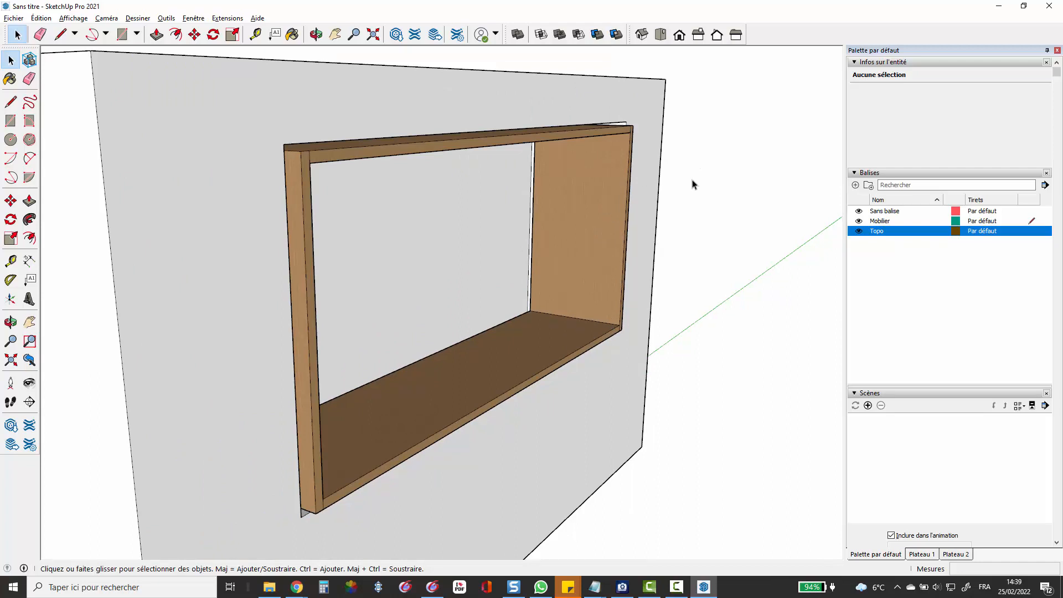
{"action": "middle_click_drag", "start_coordinate": [692, 184], "coordinate": [303, 169]}
{"action": "scroll", "coordinate": [177, 290], "scroll_direction": "up", "scroll_amount": 5}
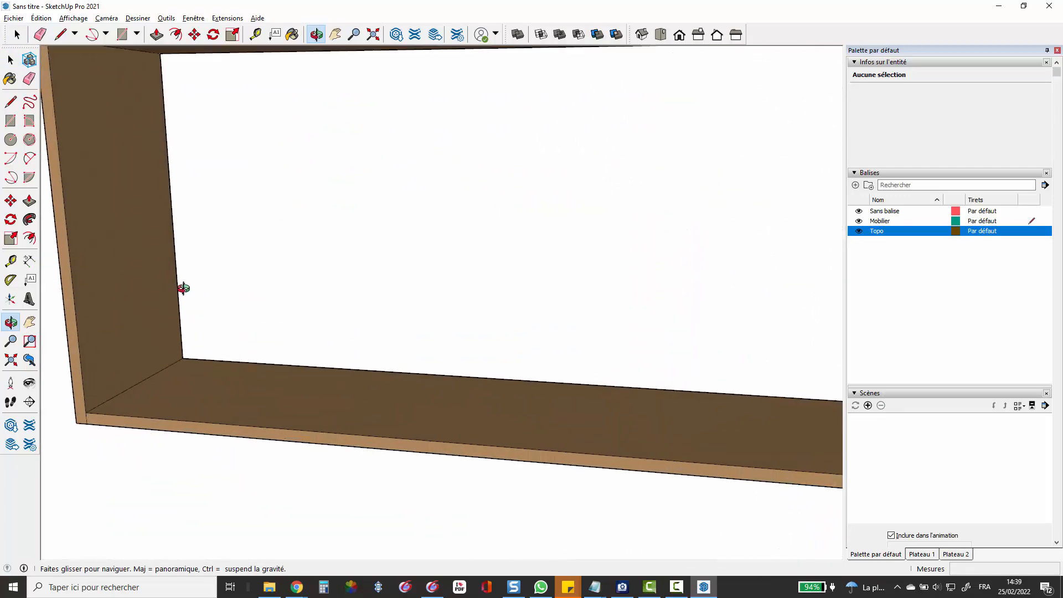
{"action": "scroll", "coordinate": [184, 288], "scroll_direction": "down", "scroll_amount": 5}
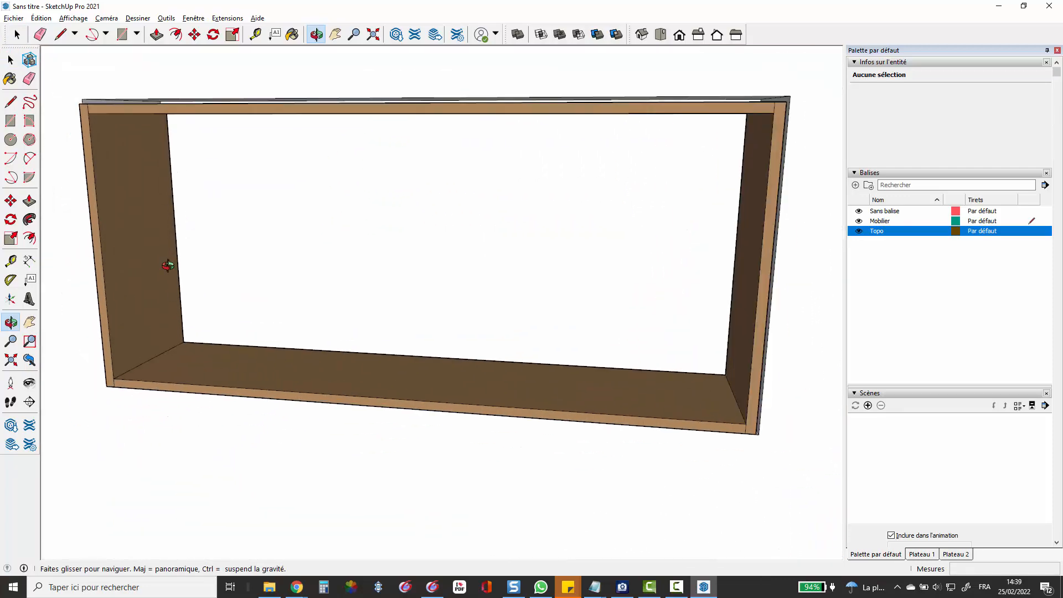
Draw a 608 × 1138 mm rectangle over the frame's inner left side face and extrude it 38 mm inward.
{"action": "left_click", "coordinate": [10, 121]}
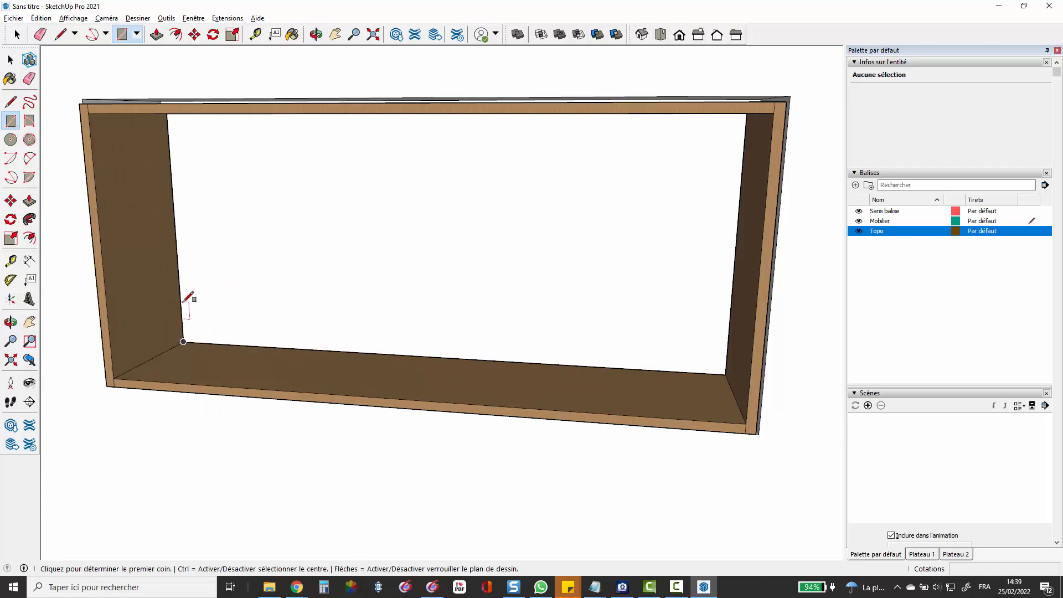
{"action": "left_click", "coordinate": [183, 342]}
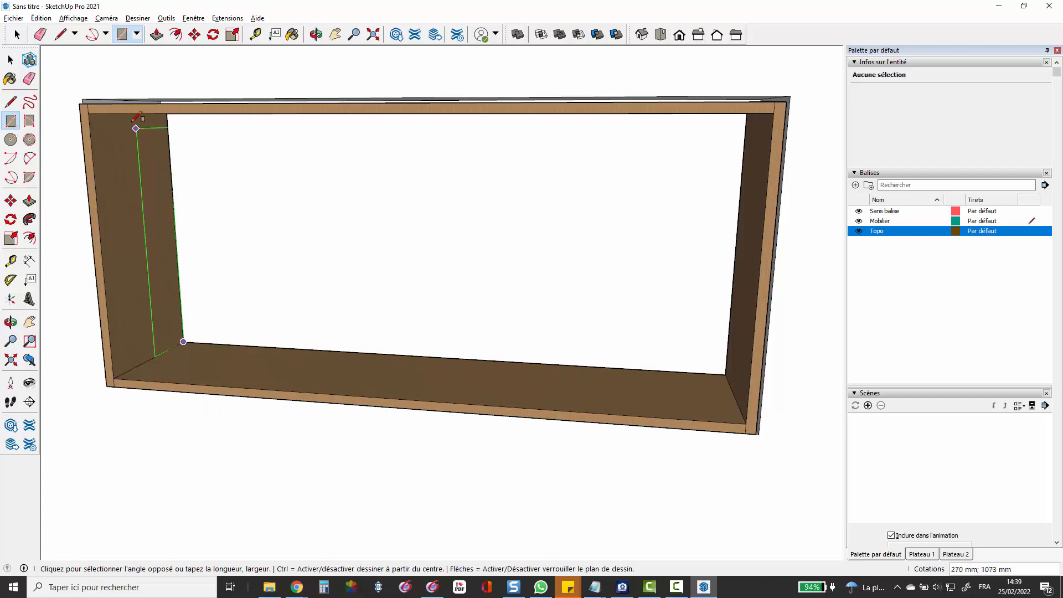
{"action": "left_click", "coordinate": [89, 114]}
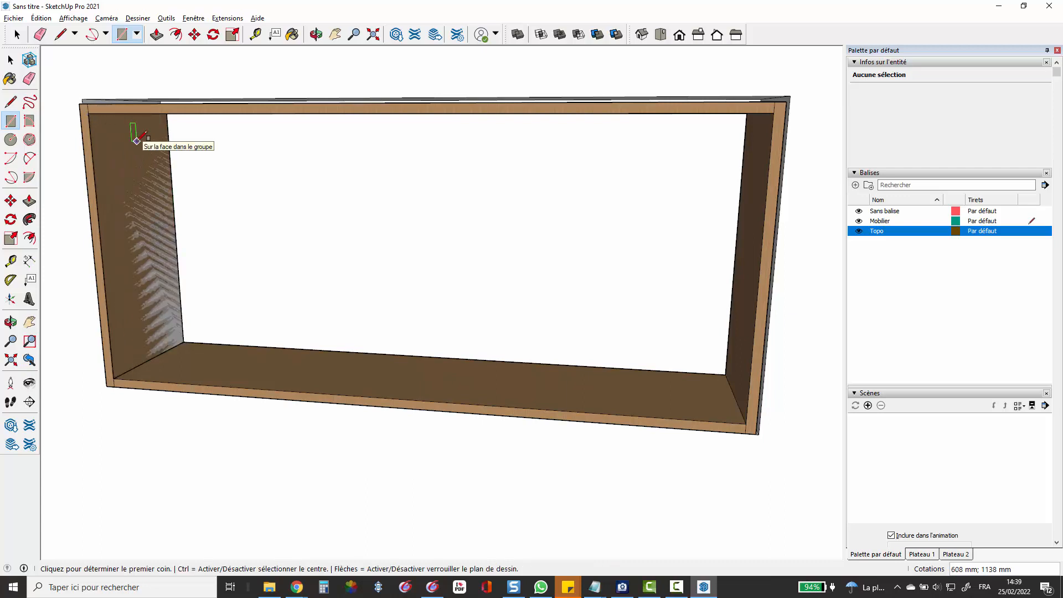
{"action": "key", "text": "p"}
{"action": "left_click", "coordinate": [138, 173]}
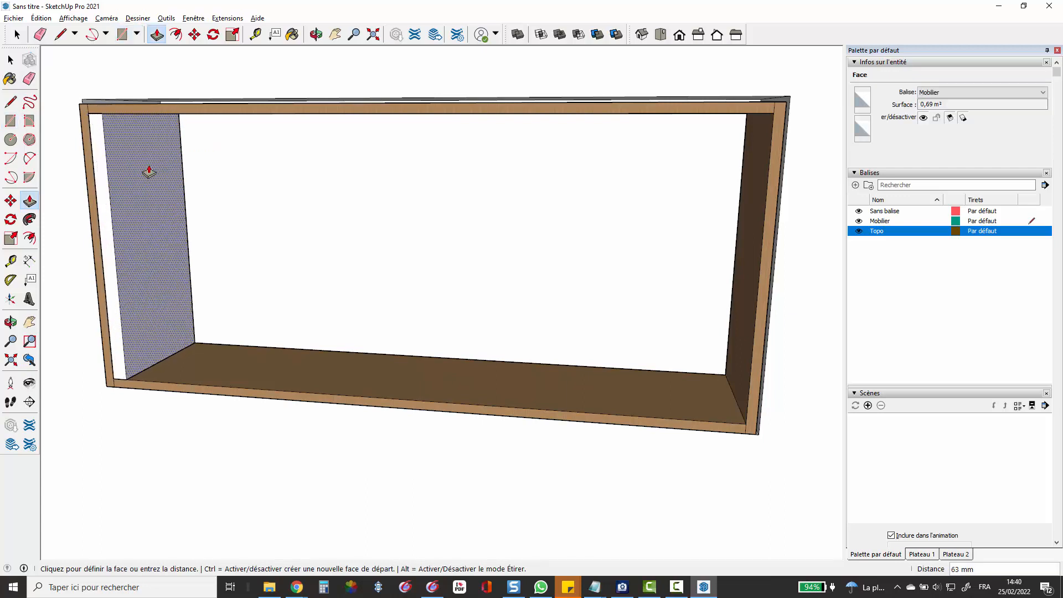
{"action": "type", "text": "38"}
{"action": "key", "text": "Return"}
Select all the geometry of the new extruded panel and make it a group.
{"action": "triple_click", "coordinate": [149, 165]}
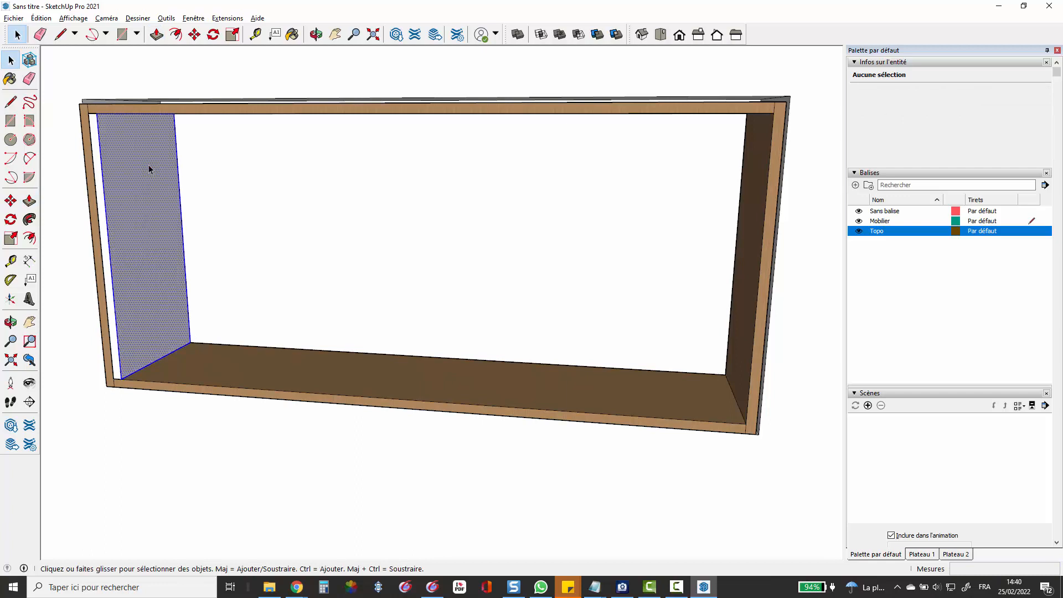
{"action": "right_click", "coordinate": [148, 165]}
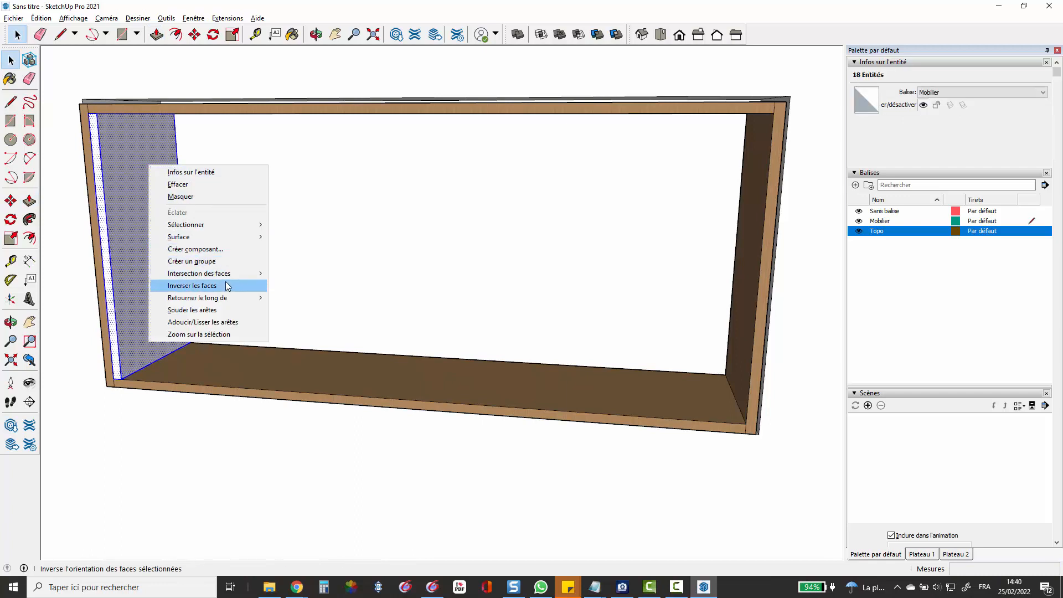
{"action": "left_click", "coordinate": [194, 261]}
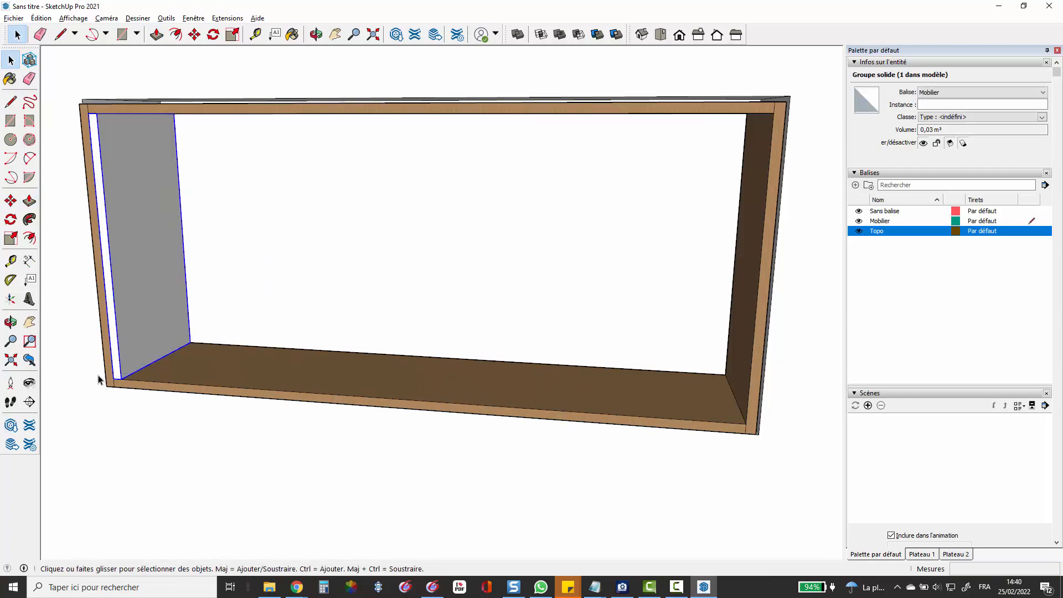
Move the grouped panel 650 mm along the frame's bottom, away from the left side panel, to form a divider.
{"action": "key", "text": "m"}
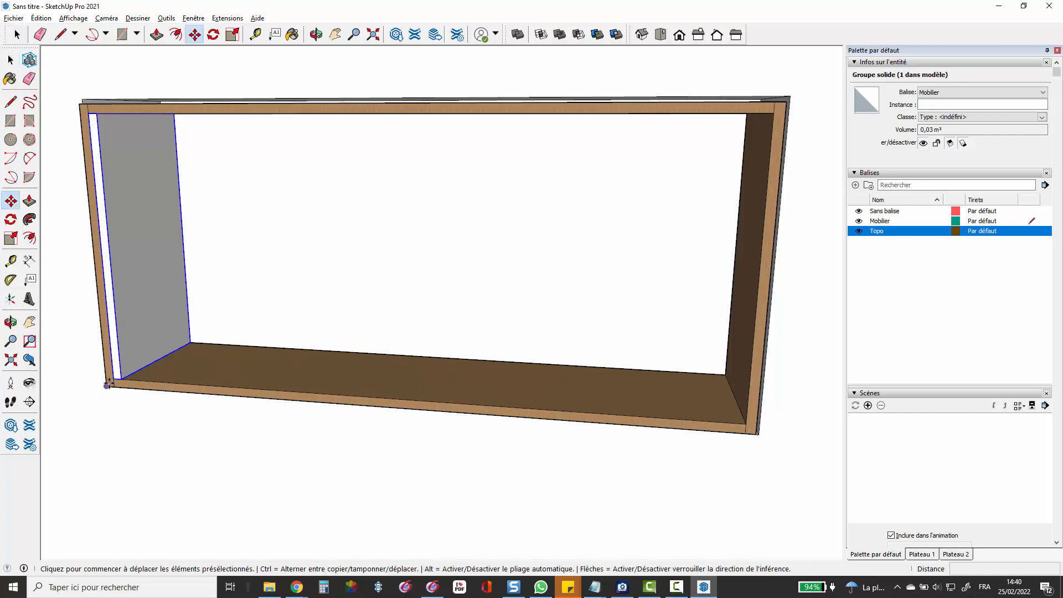
{"action": "scroll", "coordinate": [108, 383], "scroll_direction": "up", "scroll_amount": 3}
{"action": "left_click", "coordinate": [121, 375]}
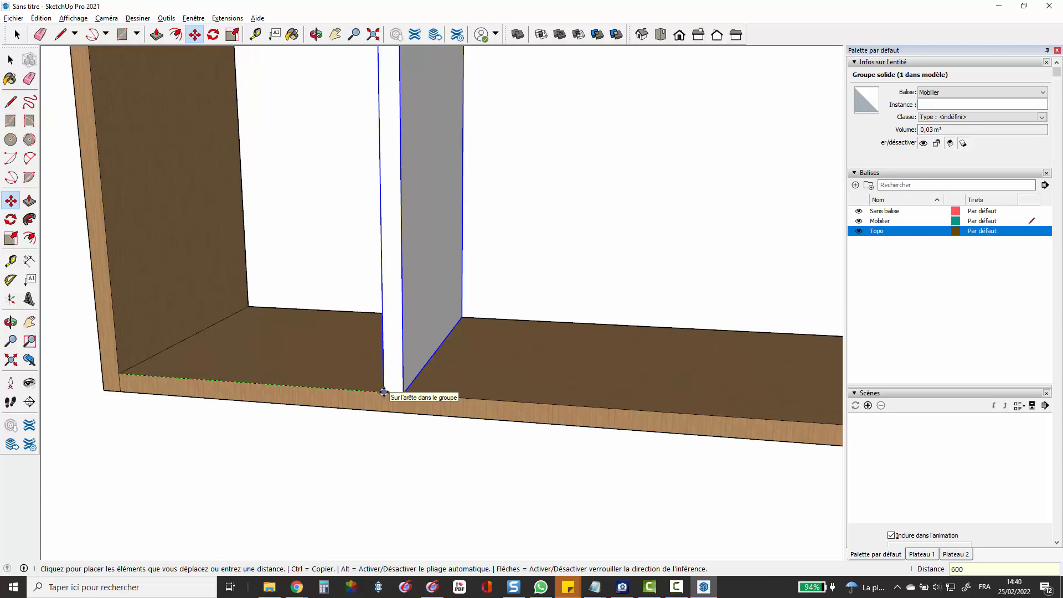
{"action": "type", "text": "650"}
{"action": "key", "text": "Return"}
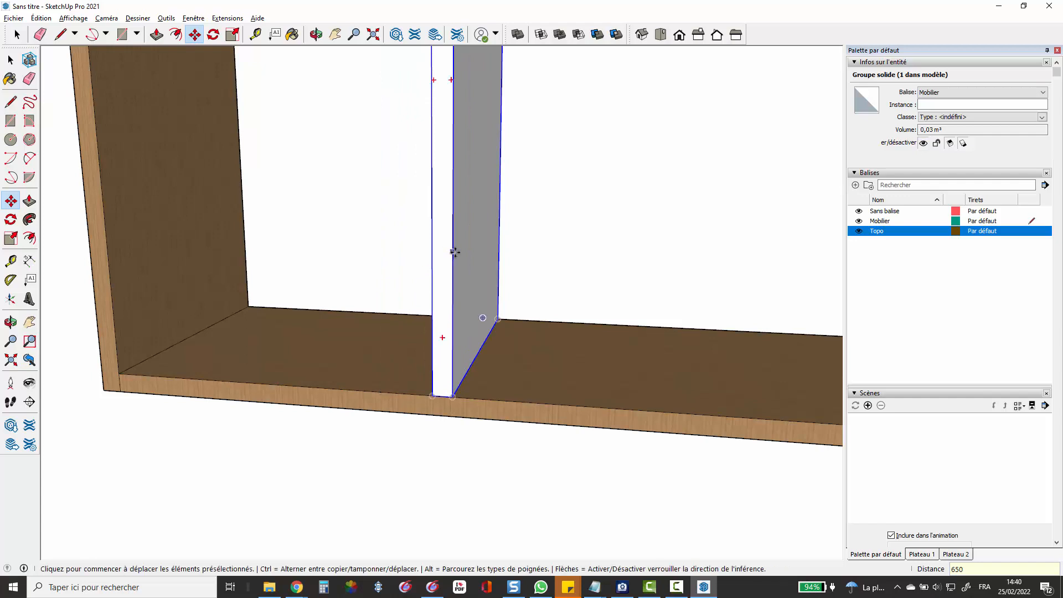
Open the divider group for editing and push its narrow front face back behind the frame's front edge.
{"action": "key", "text": "space"}
{"action": "scroll", "coordinate": [437, 257], "scroll_direction": "up", "scroll_amount": 2}
{"action": "double_click", "coordinate": [437, 257]}
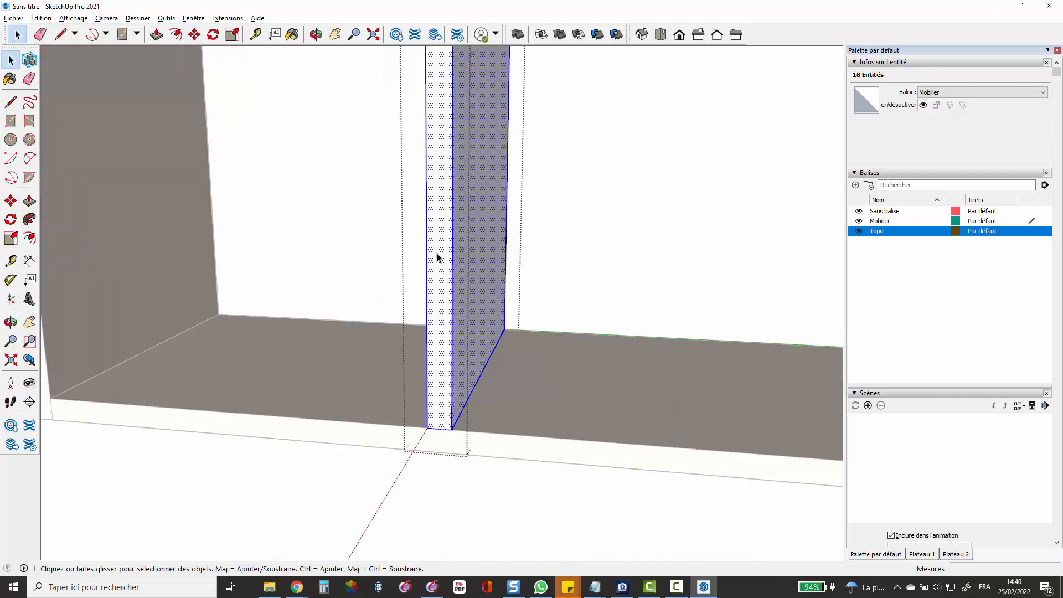
{"action": "key", "text": "p"}
{"action": "left_click", "coordinate": [437, 257]}
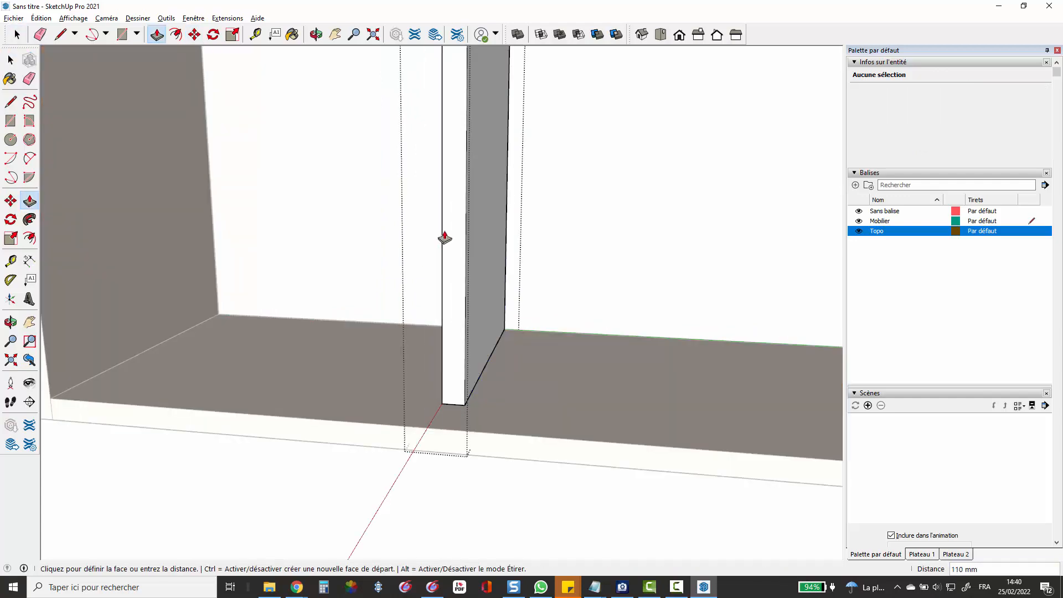
{"action": "key", "text": "Return"}
{"action": "key", "text": "space"}
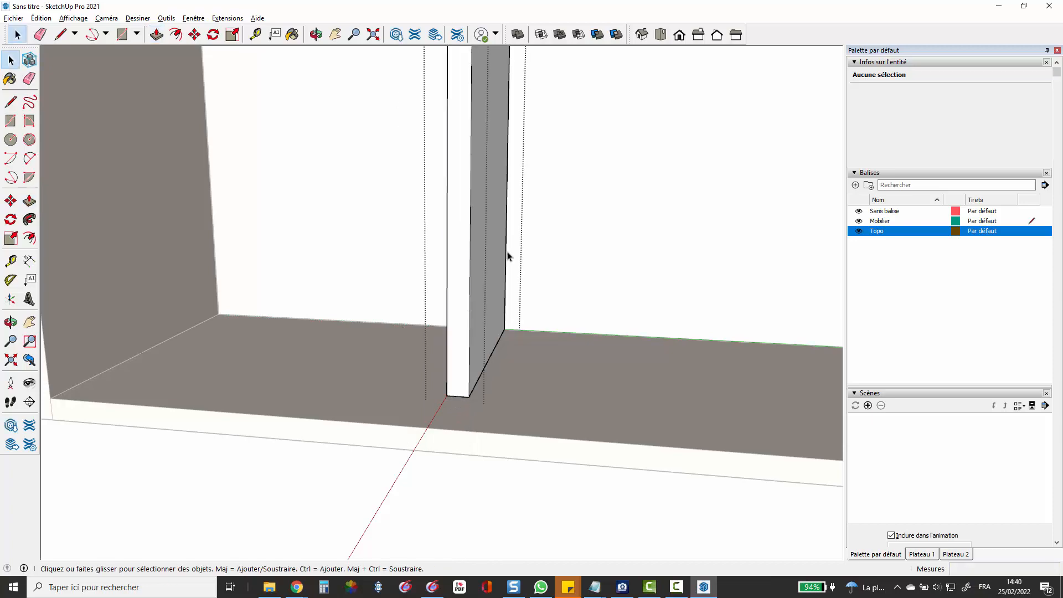
Paint the vertical divider group with the oak material already used in the model.
{"action": "scroll", "coordinate": [637, 282], "scroll_direction": "down", "scroll_amount": 3}
{"action": "scroll", "coordinate": [630, 290], "scroll_direction": "down", "scroll_amount": 3}
{"action": "scroll", "coordinate": [584, 230], "scroll_direction": "up", "scroll_amount": 5}
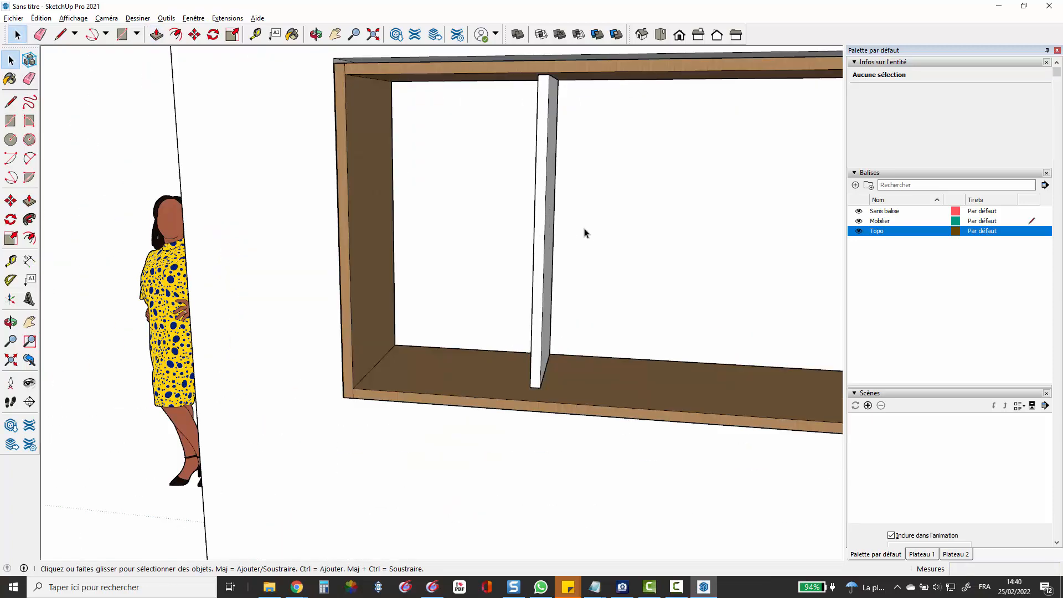
{"action": "scroll", "coordinate": [773, 254], "scroll_direction": "down", "scroll_amount": 2}
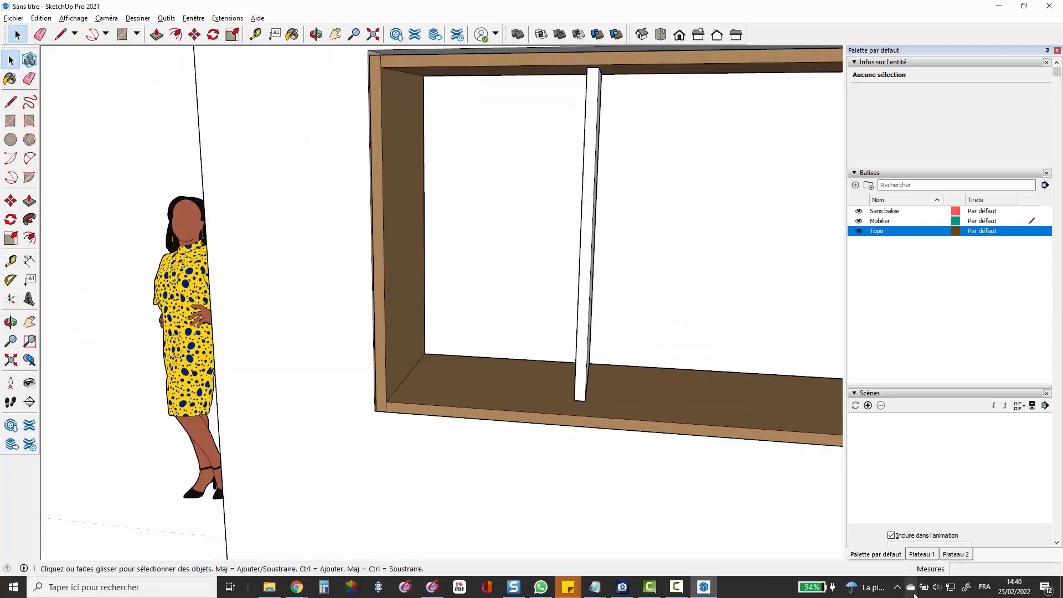
{"action": "left_click", "coordinate": [921, 557]}
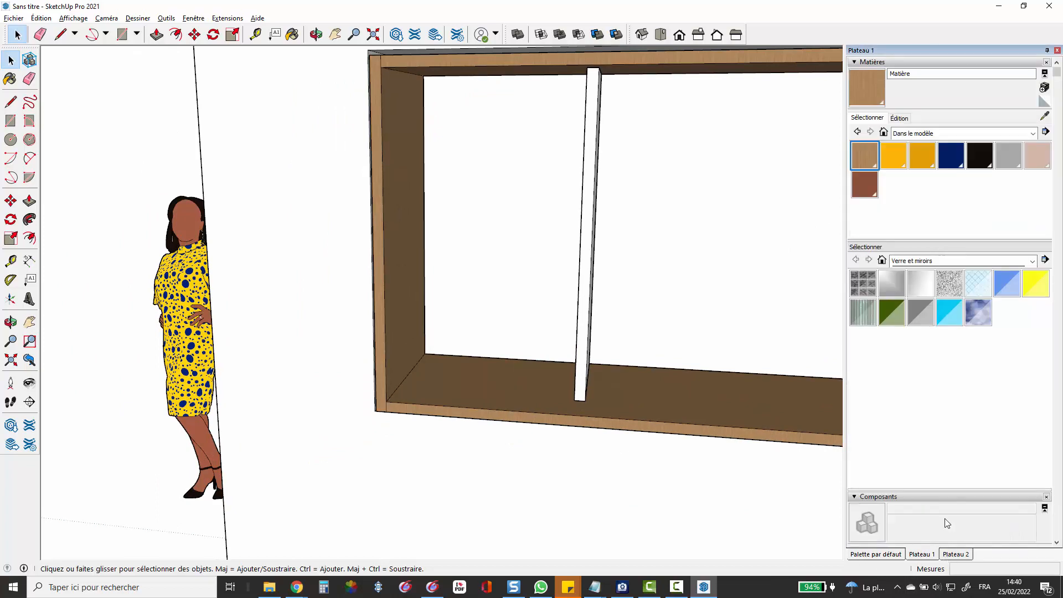
{"action": "left_click", "coordinate": [867, 157]}
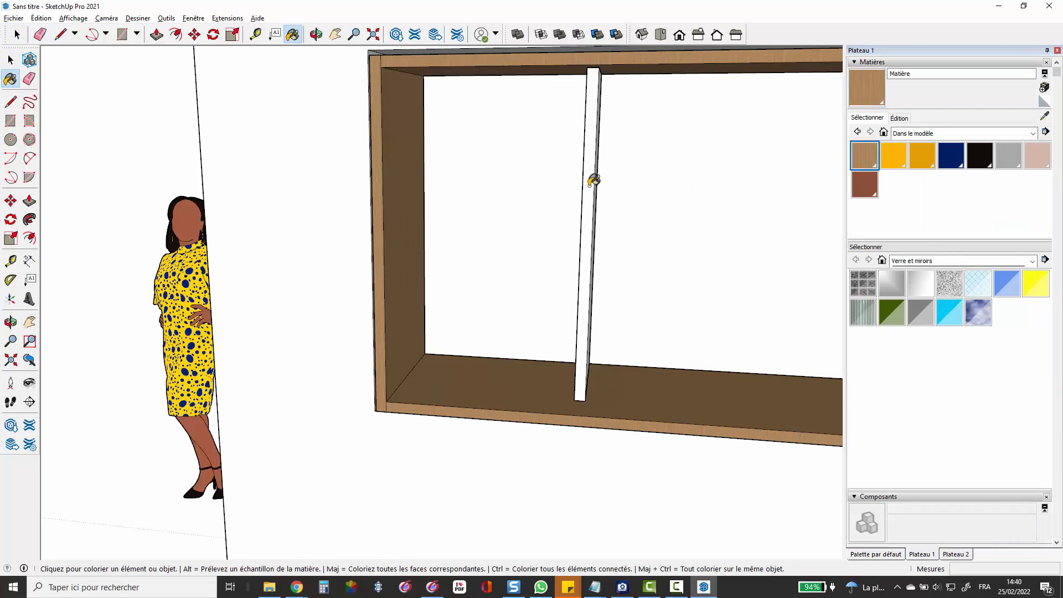
{"action": "left_click", "coordinate": [591, 182]}
{"action": "key", "text": "space"}
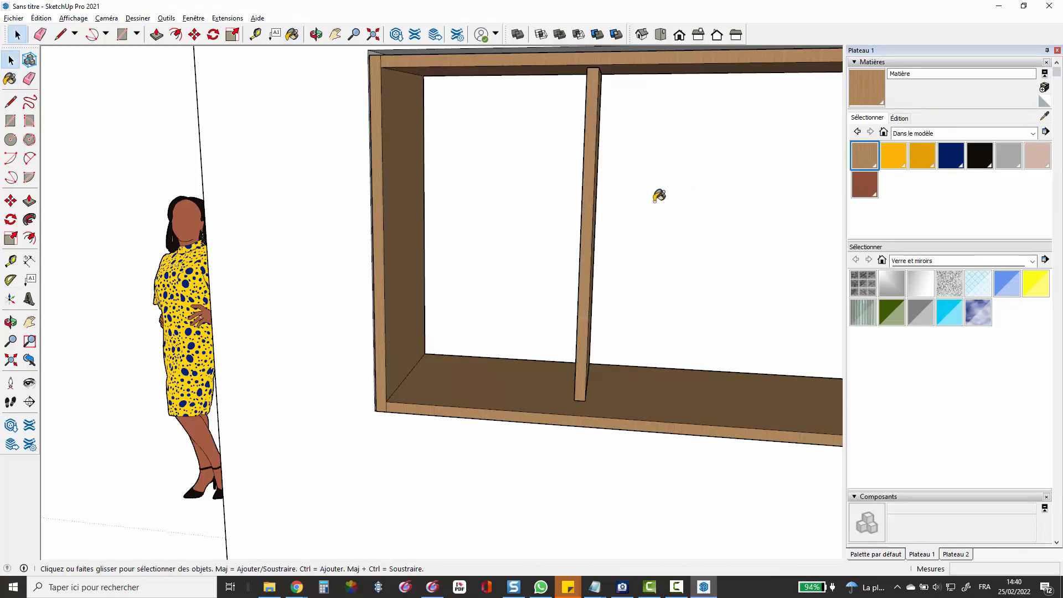
Draw a 1138 × 650 mm rectangle across the back of the left compartment, from its upper outer corner to the divider's lower rear corner.
{"action": "middle_click_drag", "start_coordinate": [659, 196], "coordinate": [645, 165]}
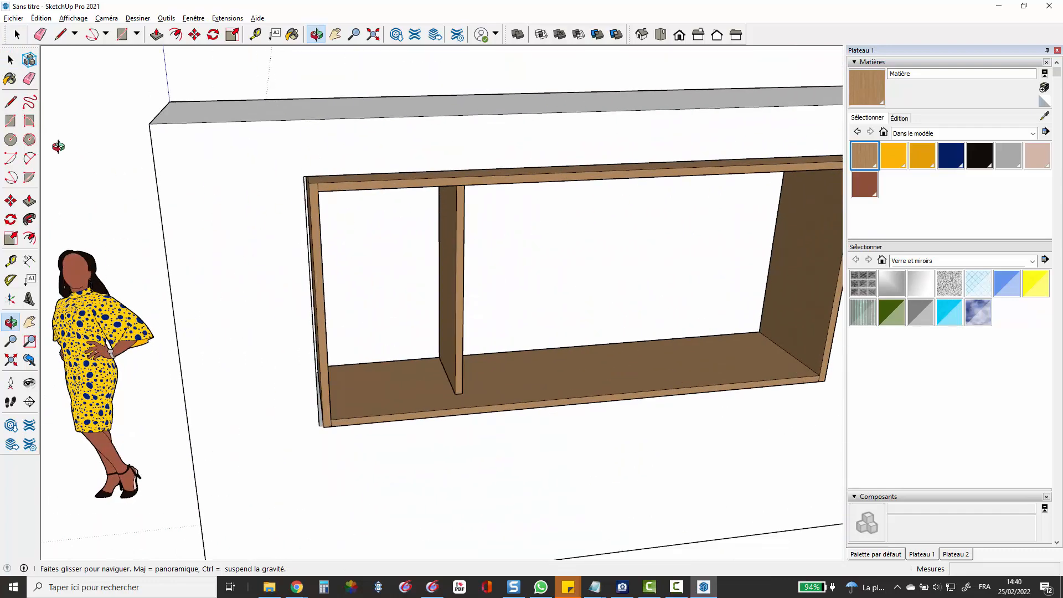
{"action": "left_click", "coordinate": [10, 121]}
{"action": "middle_click_drag", "start_coordinate": [672, 406], "coordinate": [622, 307]}
{"action": "scroll", "coordinate": [415, 185], "scroll_direction": "up", "scroll_amount": 5}
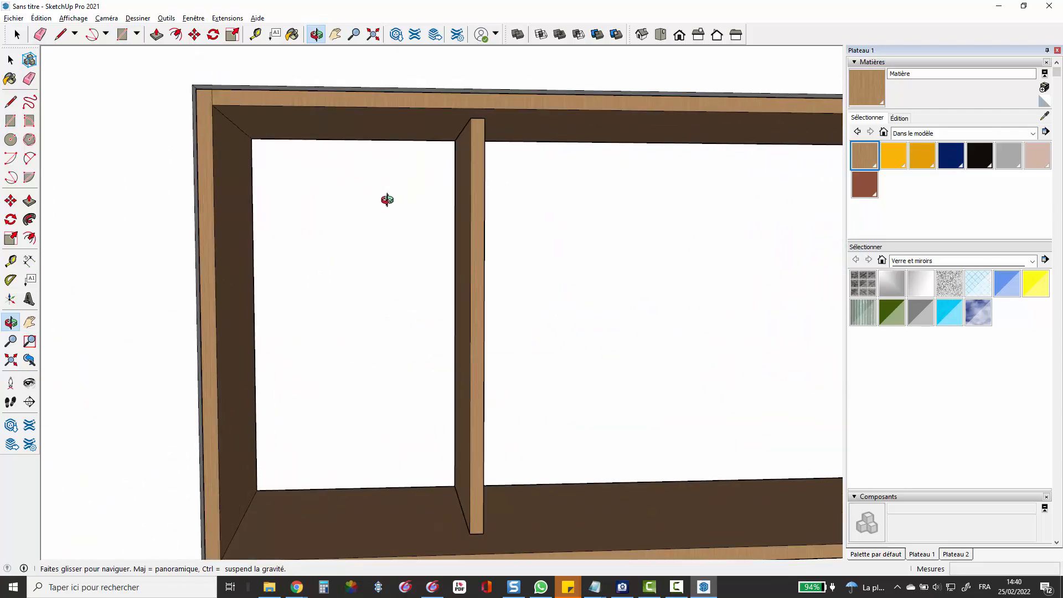
{"action": "left_click", "coordinate": [10, 121]}
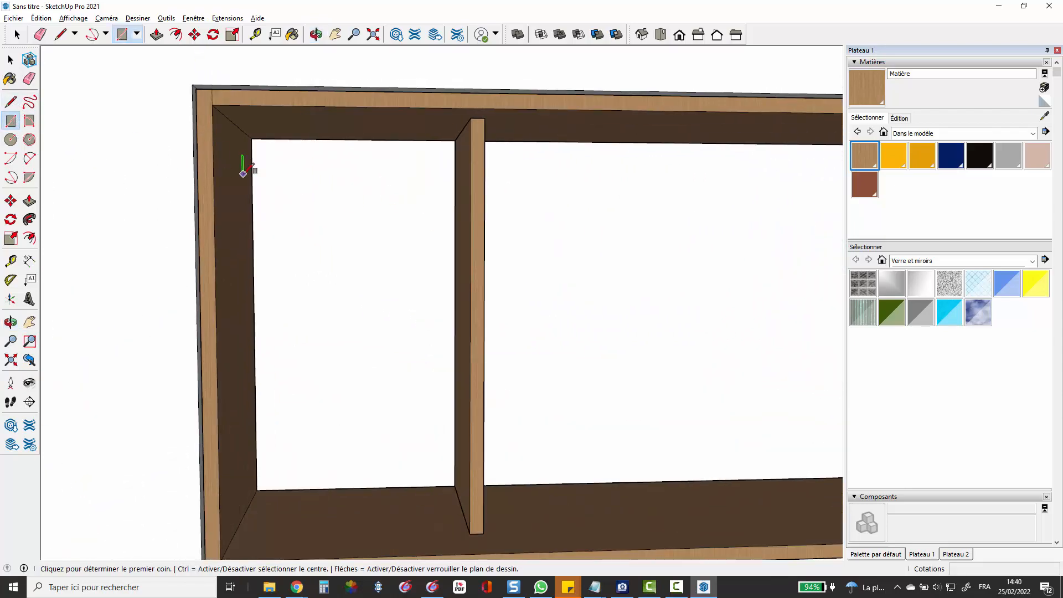
{"action": "left_click", "coordinate": [252, 138]}
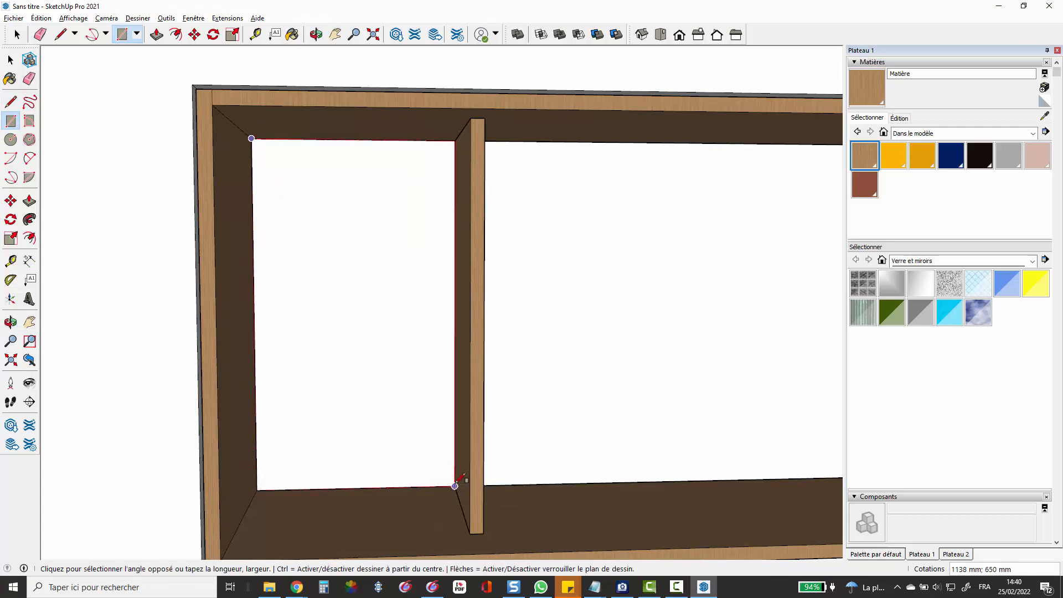
{"action": "scroll", "coordinate": [454, 485], "scroll_direction": "up", "scroll_amount": 5}
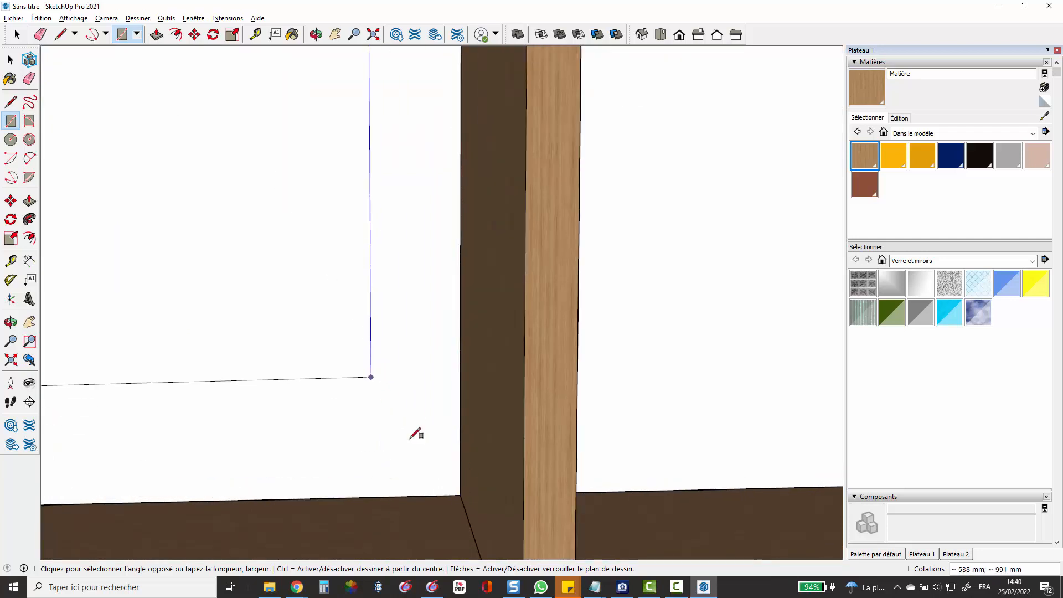
{"action": "left_click", "coordinate": [465, 493]}
{"action": "scroll", "coordinate": [407, 409], "scroll_direction": "up", "scroll_amount": 5}
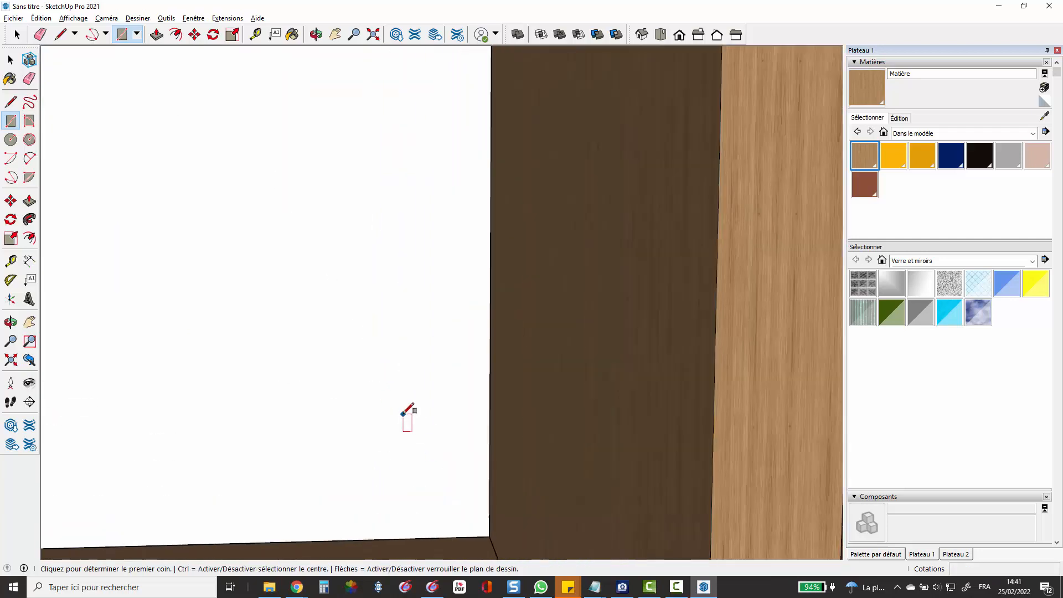
Extrude the rectangle at the back of the left compartment 18 mm to form a back panel.
{"action": "scroll", "coordinate": [408, 408], "scroll_direction": "down", "scroll_amount": 10}
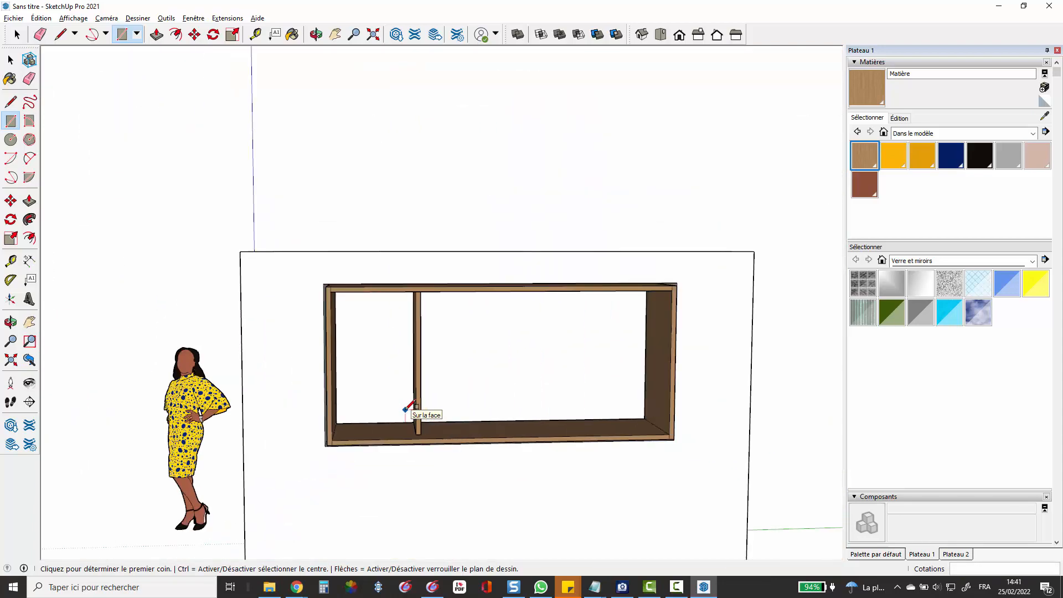
{"action": "scroll", "coordinate": [429, 432], "scroll_direction": "up", "scroll_amount": 8}
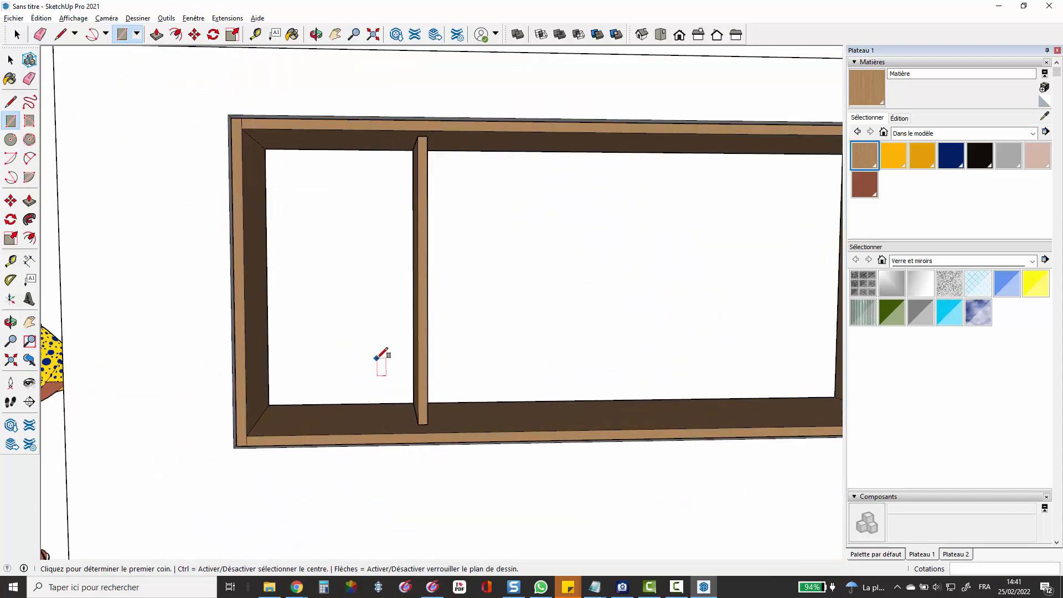
{"action": "key", "text": "space"}
{"action": "left_click", "coordinate": [364, 318]}
{"action": "key", "text": "p"}
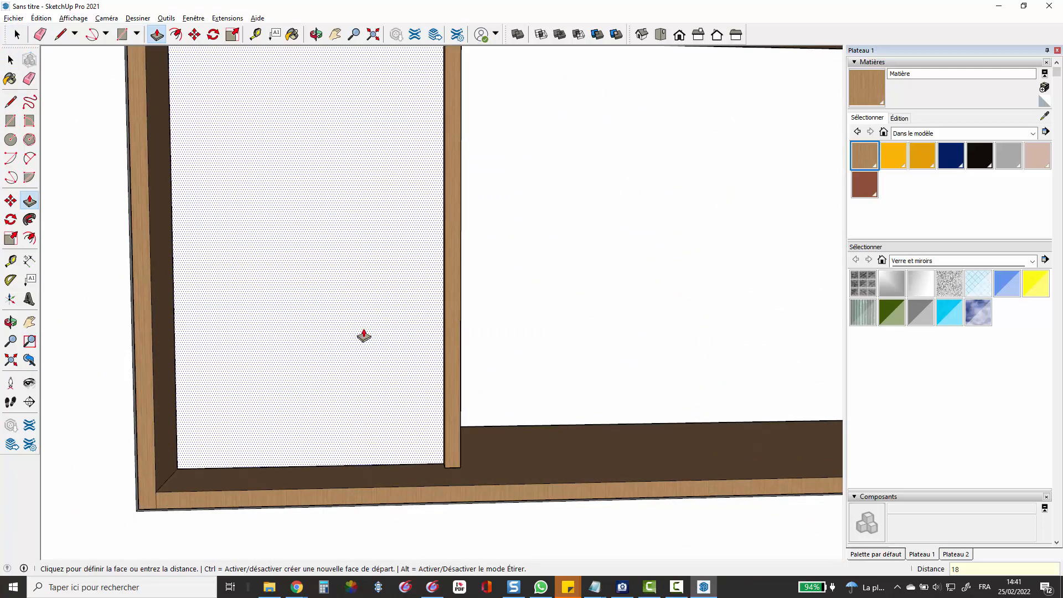
{"action": "type", "text": "18"}
{"action": "key", "text": "Return"}
Select the whole left back panel and make it a group.
{"action": "key", "text": "space"}
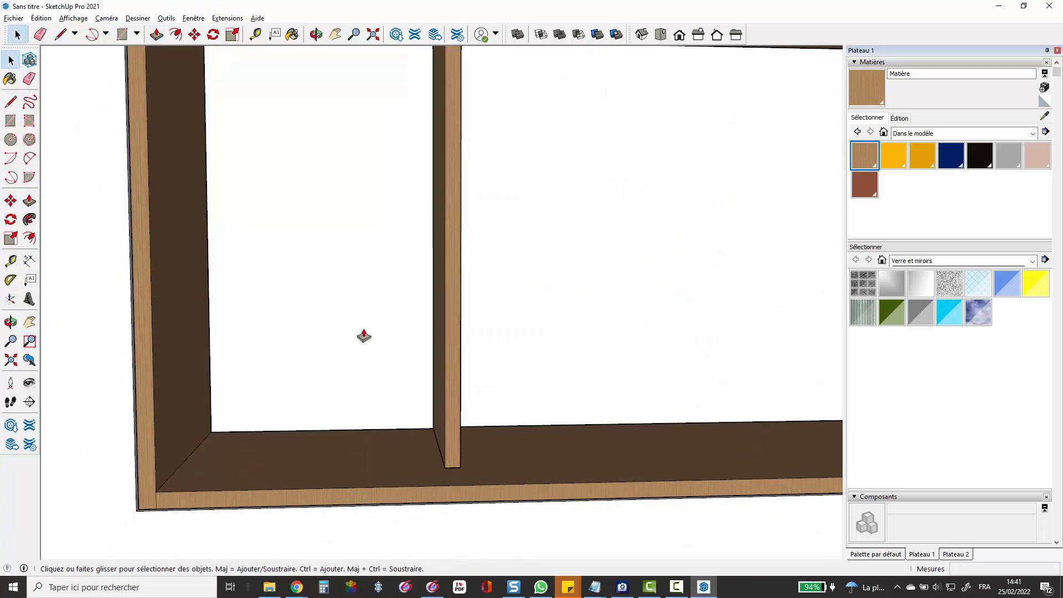
{"action": "left_click", "coordinate": [369, 261]}
{"action": "right_click", "coordinate": [369, 260]}
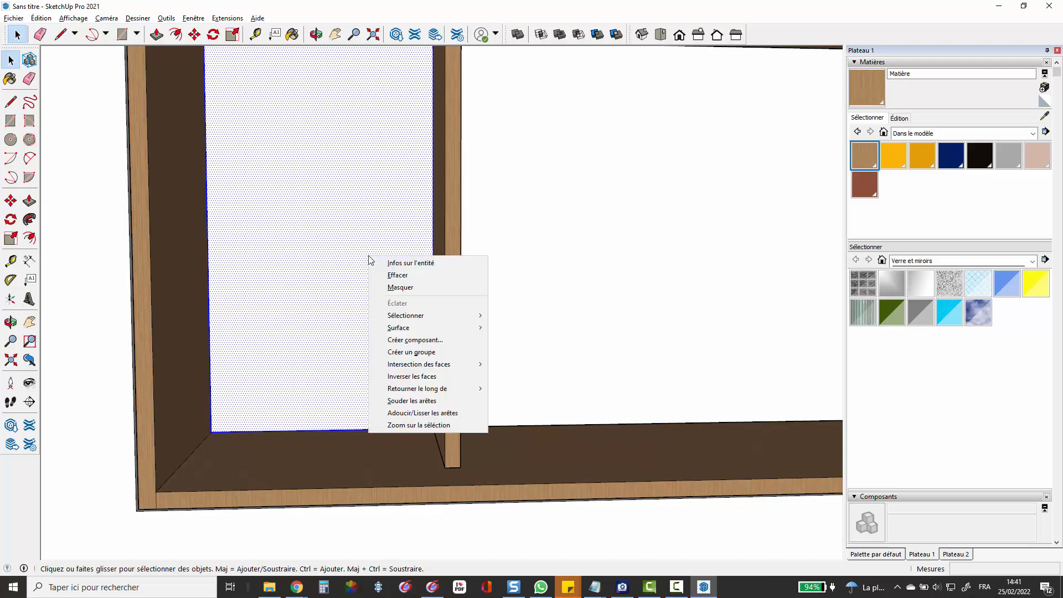
{"action": "left_click", "coordinate": [421, 352]}
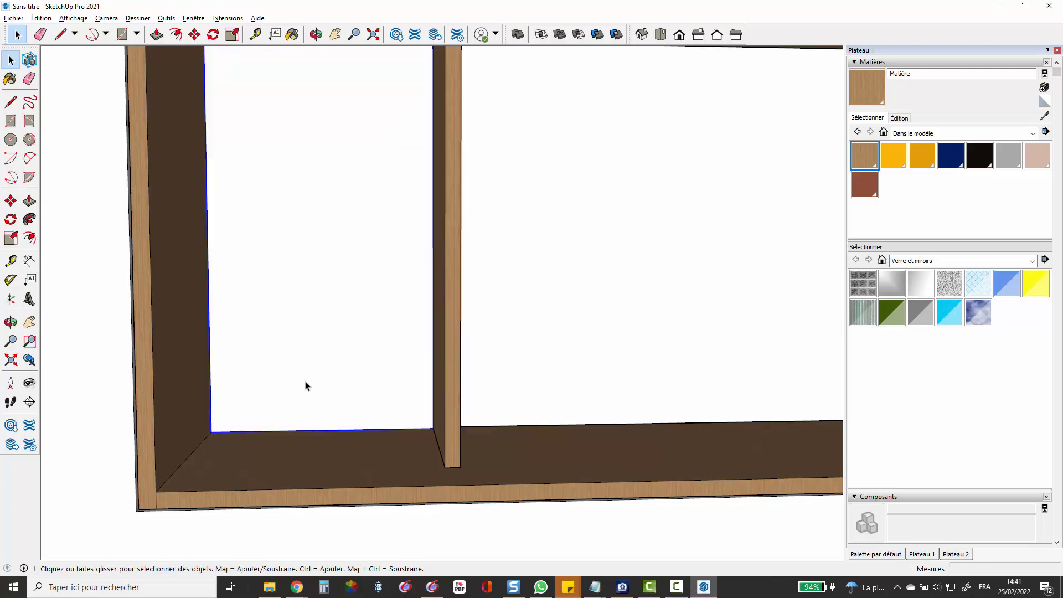
Move the left back panel group slightly forward along the compartment's lower edge, starting from its lower outer corner.
{"action": "key", "text": "m"}
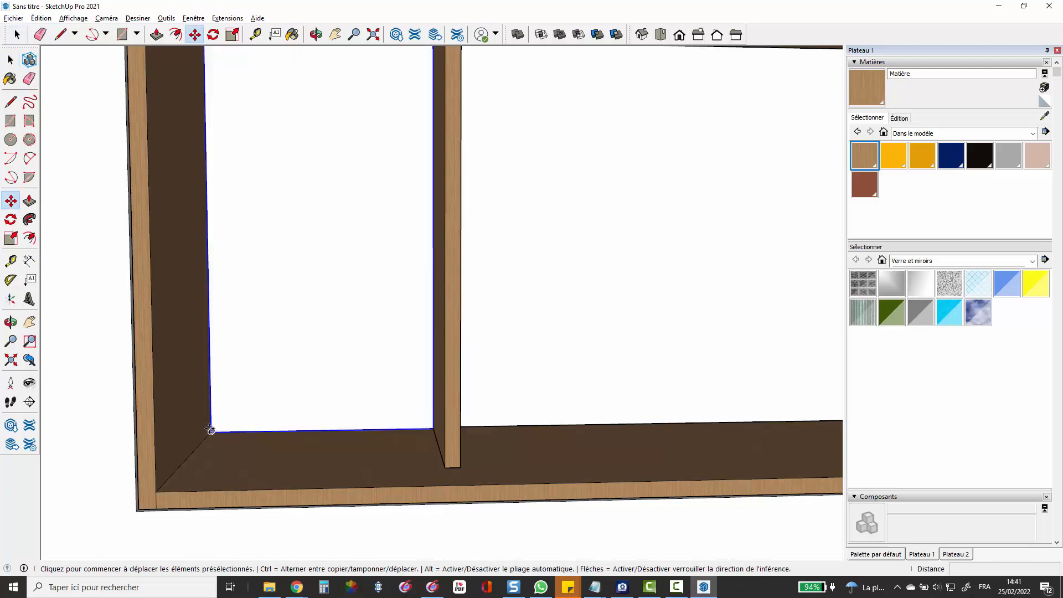
{"action": "left_click", "coordinate": [211, 432]}
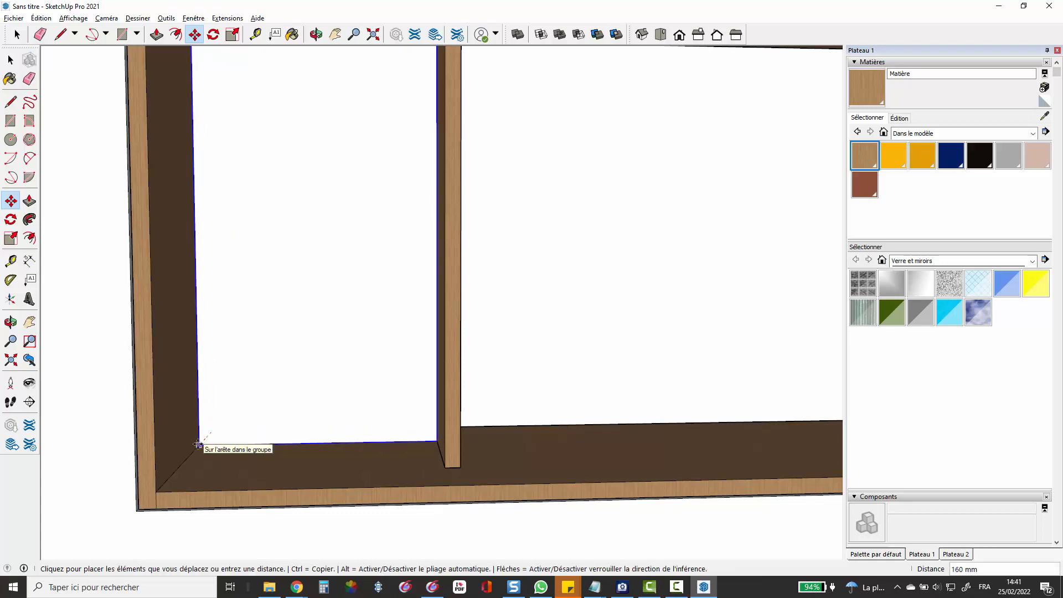
{"action": "left_click", "coordinate": [198, 444]}
{"action": "key", "text": "space"}
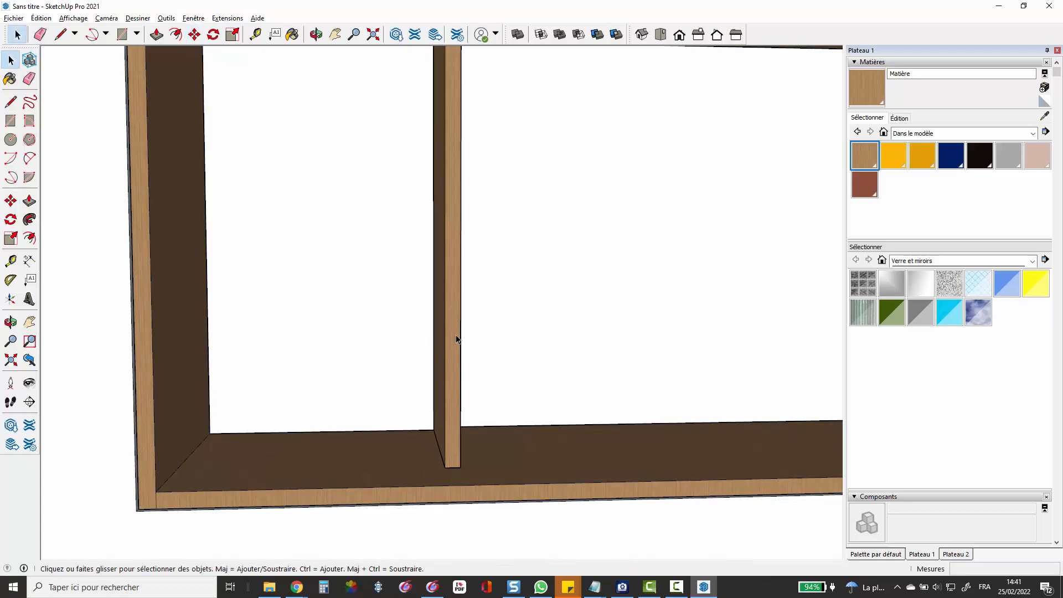
{"action": "scroll", "coordinate": [477, 288], "scroll_direction": "up", "scroll_amount": 3}
{"action": "scroll", "coordinate": [501, 260], "scroll_direction": "down", "scroll_amount": 5}
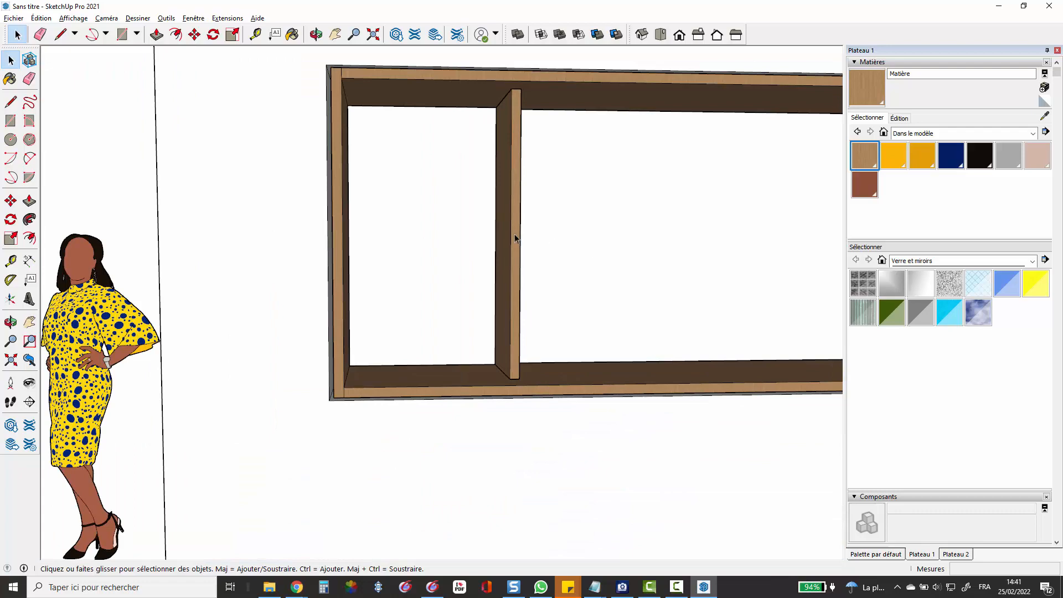
Hide the Topo tag so that only the niche unit and the figure are displayed.
{"action": "key", "text": "o"}
{"action": "left_click_drag", "start_coordinate": [476, 254], "coordinate": [841, 304]}
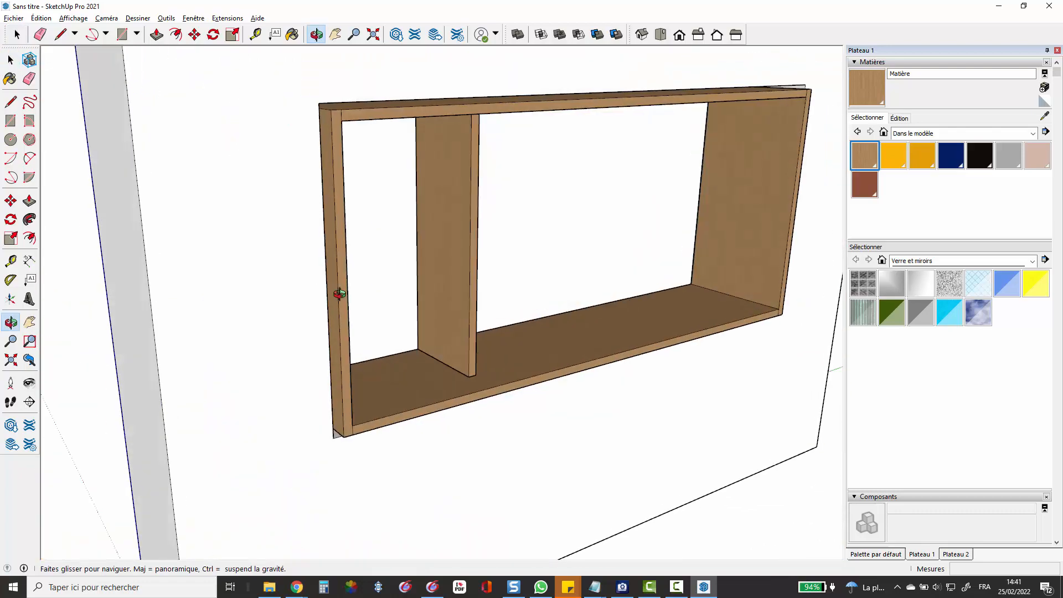
{"action": "left_click", "coordinate": [876, 554]}
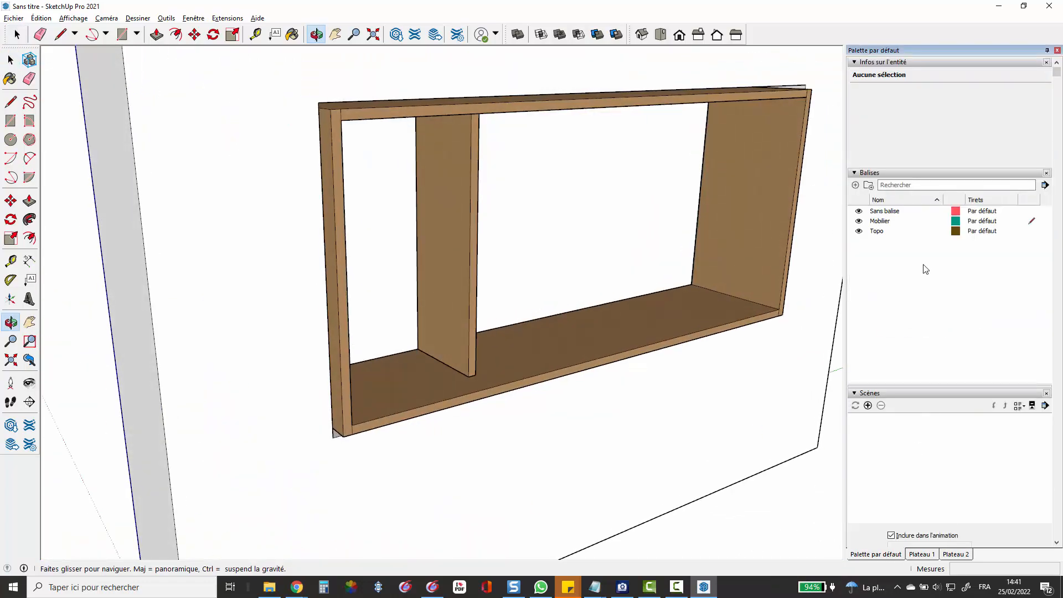
{"action": "left_click", "coordinate": [859, 232]}
{"action": "scroll", "coordinate": [505, 243], "scroll_direction": "up", "scroll_amount": 3}
{"action": "scroll", "coordinate": [487, 259], "scroll_direction": "down", "scroll_amount": 6}
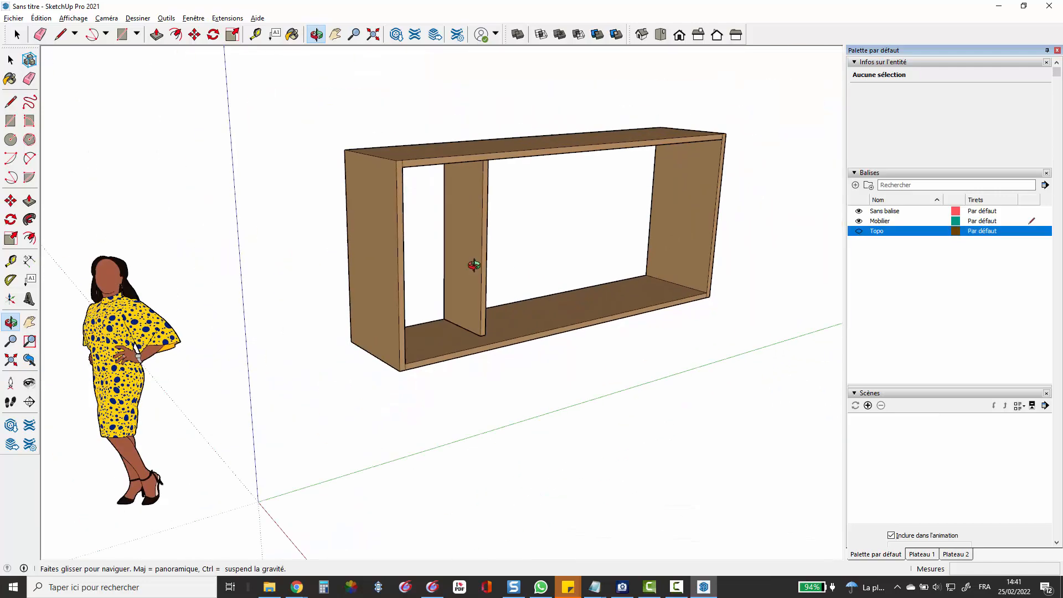
Paint the left back panel group with the yellow Sumele_Dress material from the model, working from the unit's rear.
{"action": "left_click_drag", "start_coordinate": [443, 257], "coordinate": [425, 207]}
{"action": "scroll", "coordinate": [426, 221], "scroll_direction": "up", "scroll_amount": 5}
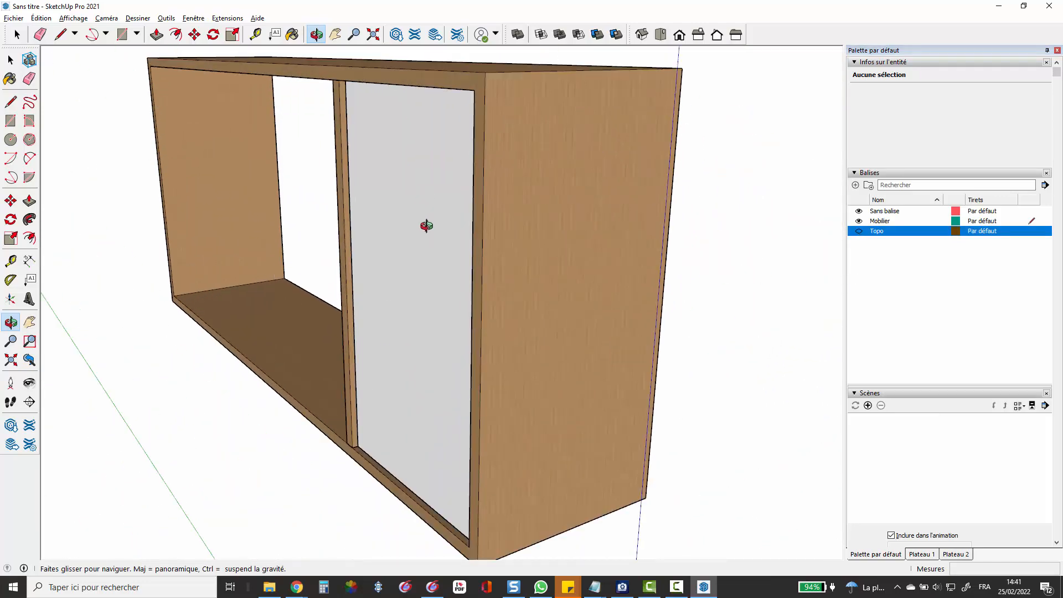
{"action": "left_click", "coordinate": [922, 554]}
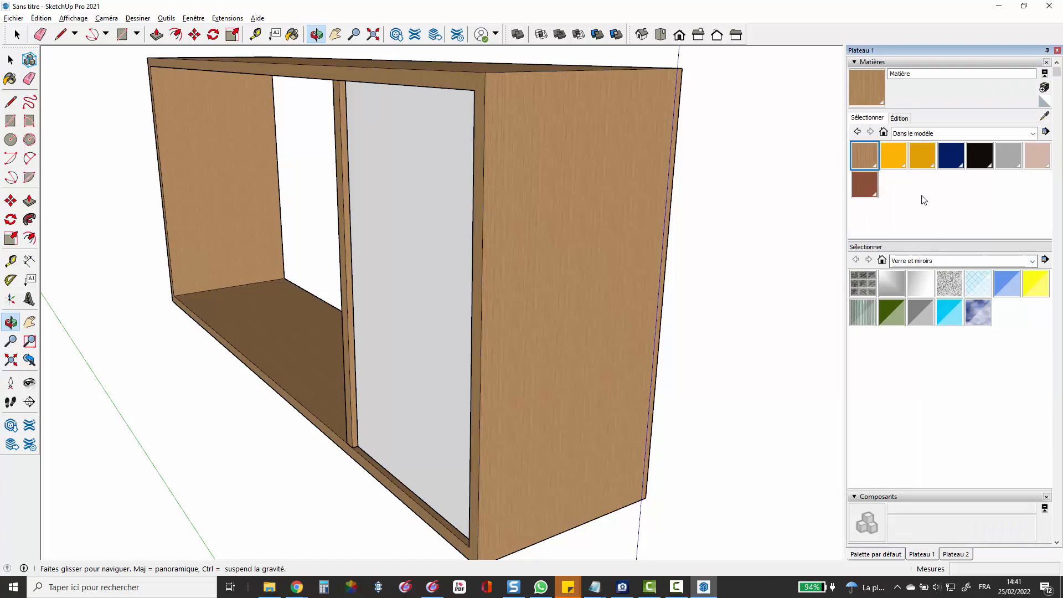
{"action": "left_click", "coordinate": [905, 162]}
{"action": "left_click", "coordinate": [437, 202]}
{"action": "key", "text": "space"}
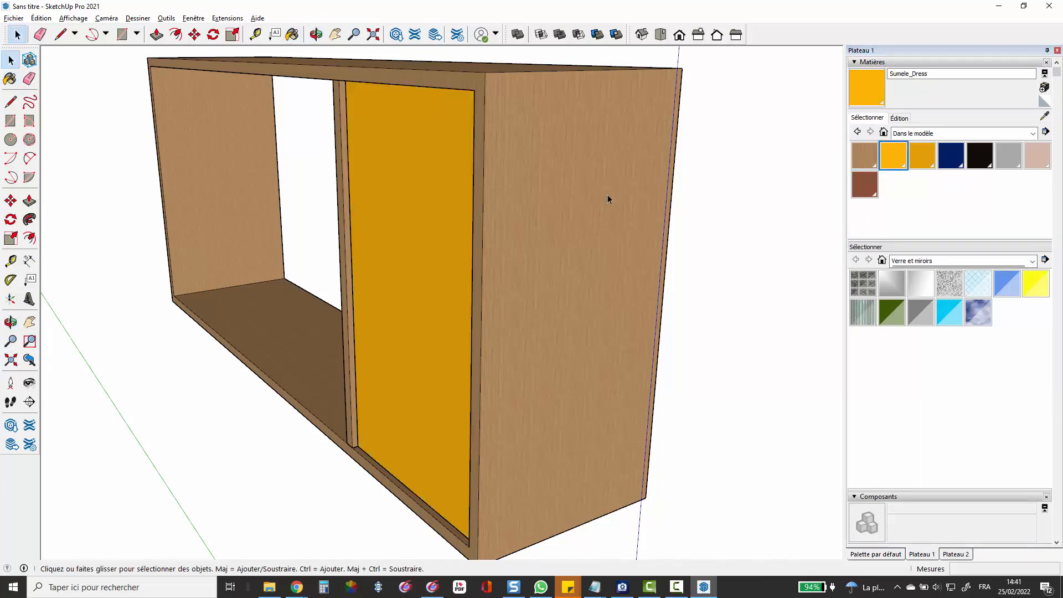
Draw a 1138 × 1956 mm rectangle across the back of the right compartment, from the divider's lower rear corner to the opposite upper corner.
{"action": "scroll", "coordinate": [607, 194], "scroll_direction": "down", "scroll_amount": 2}
{"action": "middle_click_drag", "start_coordinate": [661, 180], "coordinate": [145, 181]}
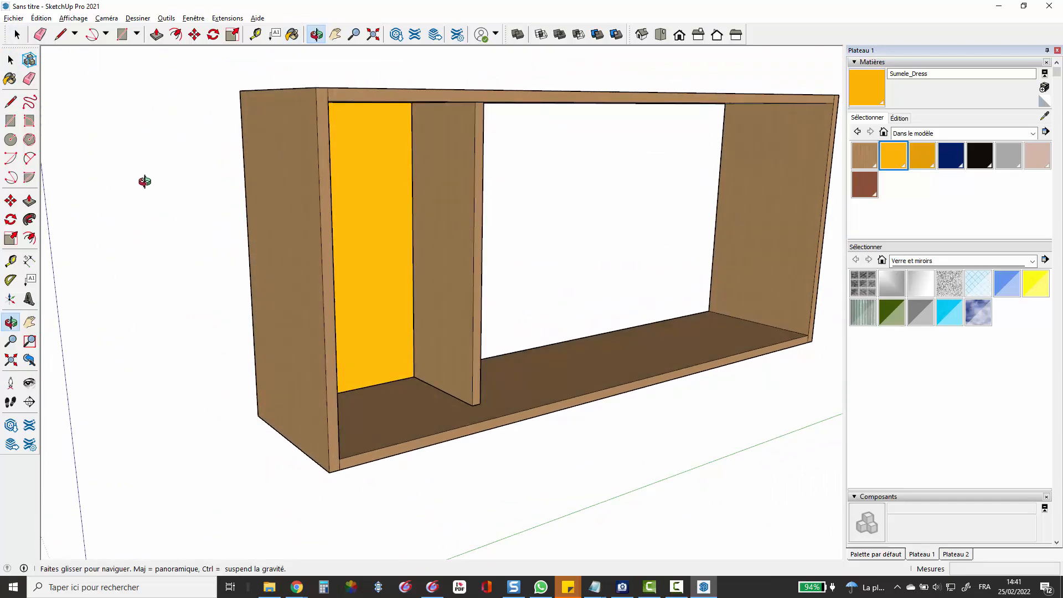
{"action": "left_click_drag", "start_coordinate": [271, 352], "coordinate": [626, 210]}
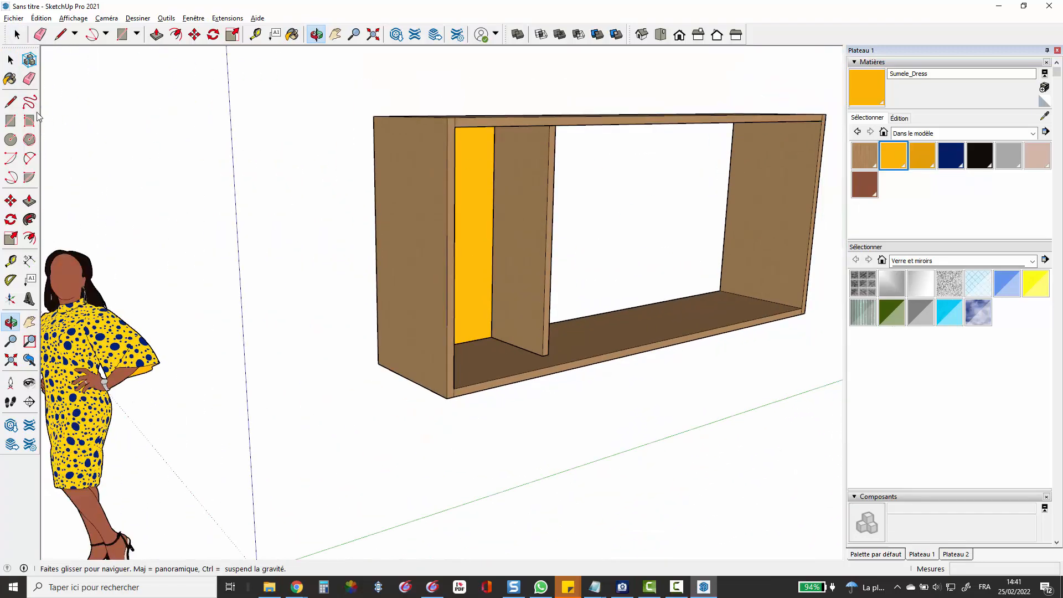
{"action": "scroll", "coordinate": [660, 231], "scroll_direction": "down", "scroll_amount": 3}
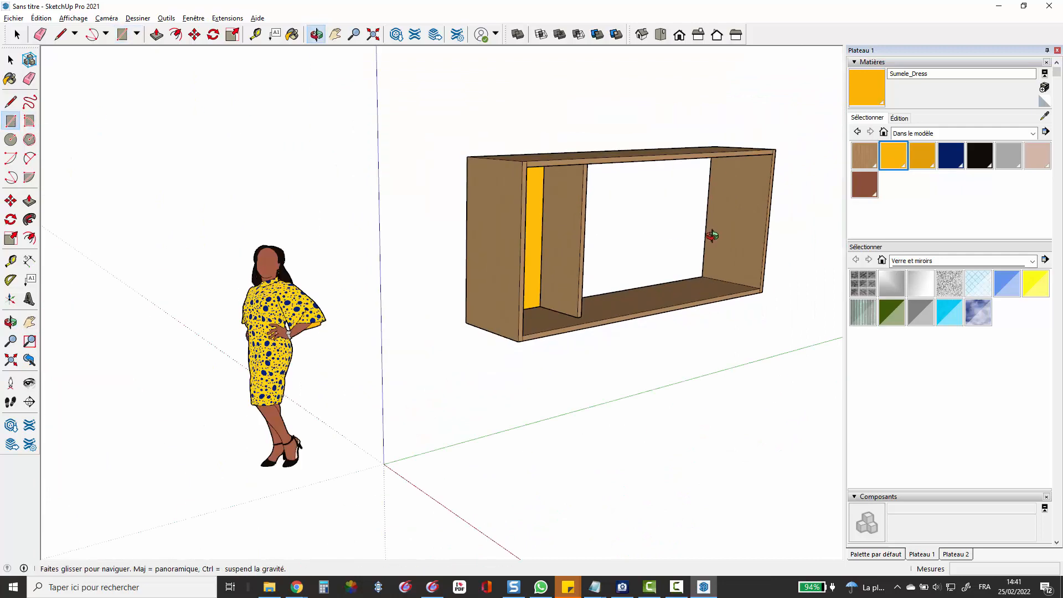
{"action": "middle_click_drag", "start_coordinate": [712, 235], "coordinate": [289, 213]}
{"action": "scroll", "coordinate": [290, 214], "scroll_direction": "down", "scroll_amount": 3}
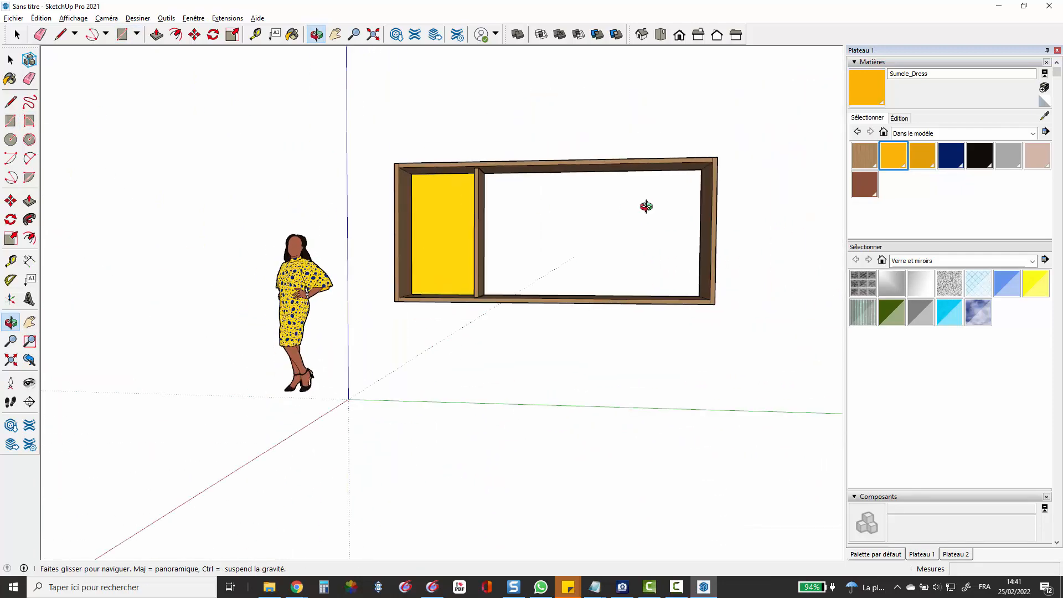
{"action": "scroll", "coordinate": [694, 222], "scroll_direction": "up", "scroll_amount": 4}
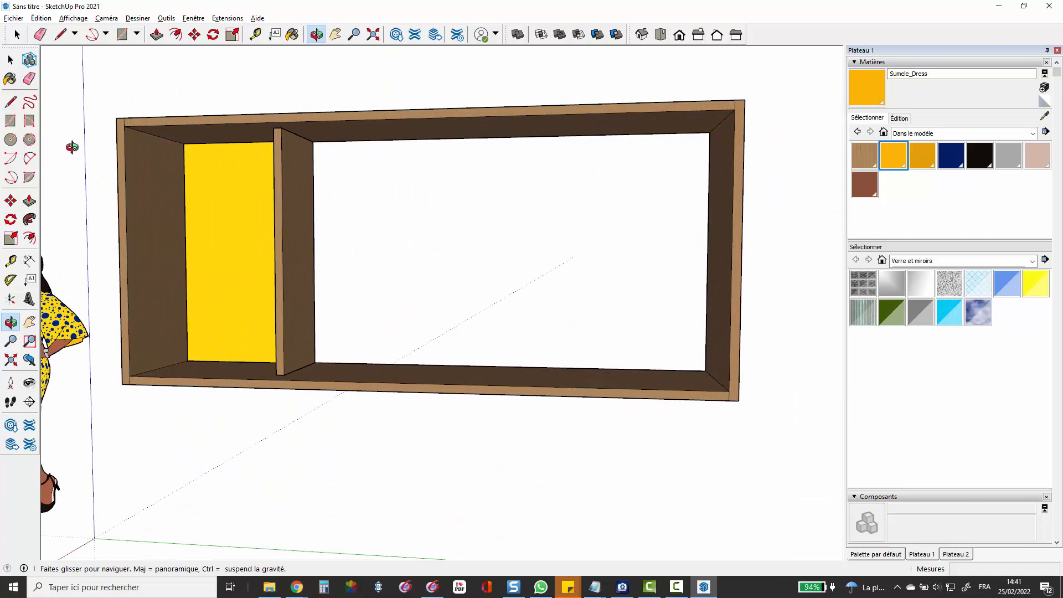
{"action": "left_click", "coordinate": [10, 121]}
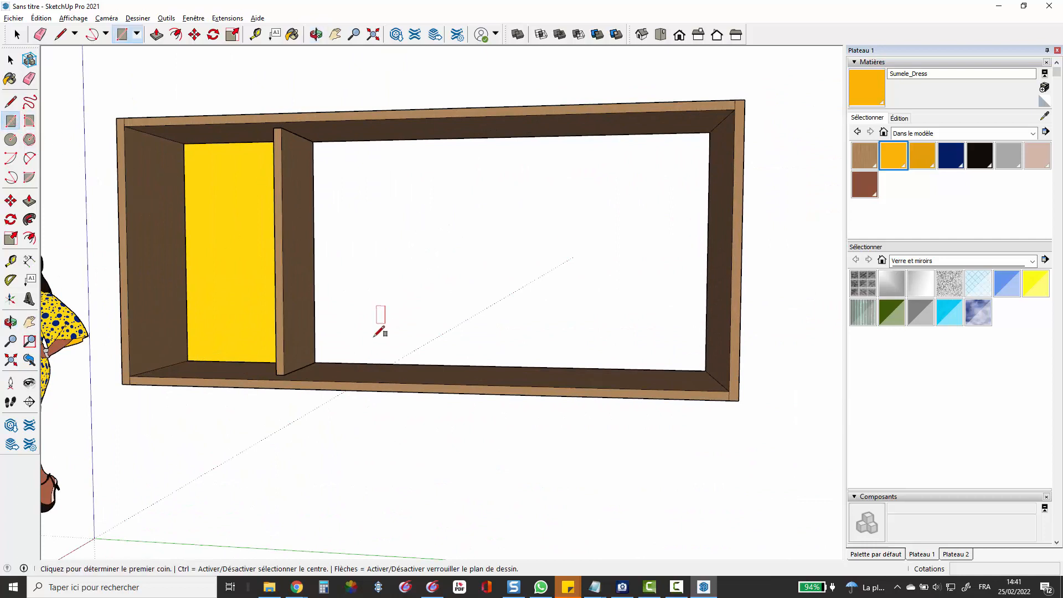
{"action": "left_click", "coordinate": [314, 362]}
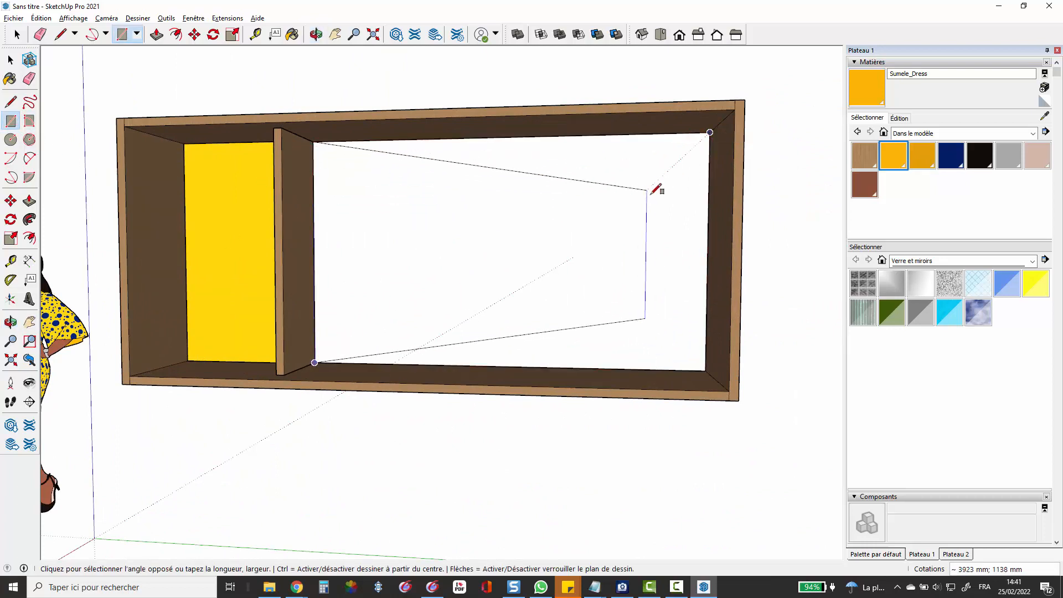
{"action": "left_click", "coordinate": [709, 132]}
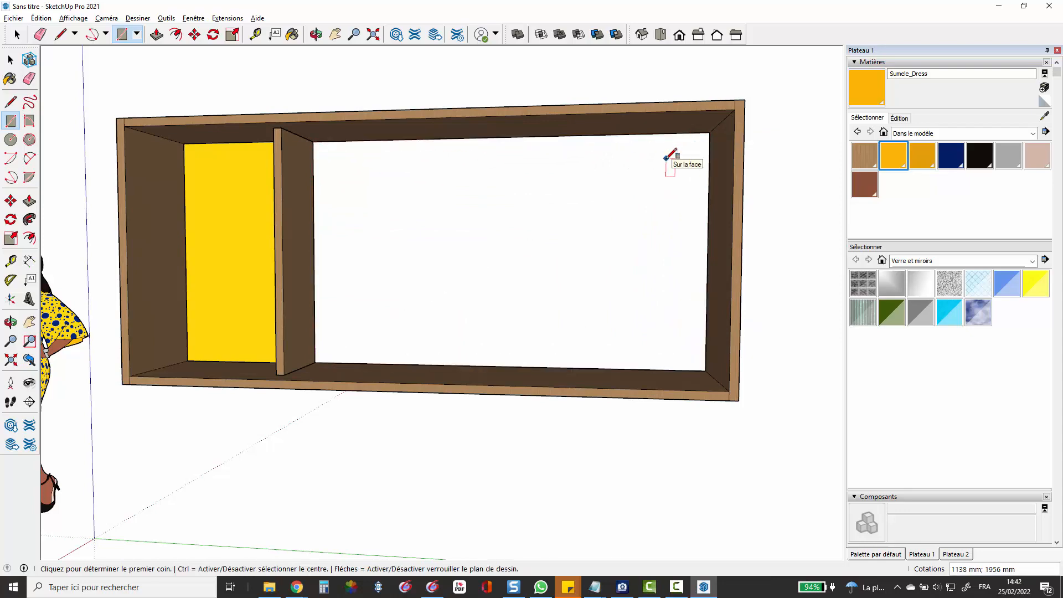
Extrude the rectangle at the back of the right compartment 18 mm toward the front.
{"action": "key", "text": "p"}
{"action": "left_click", "coordinate": [603, 193]}
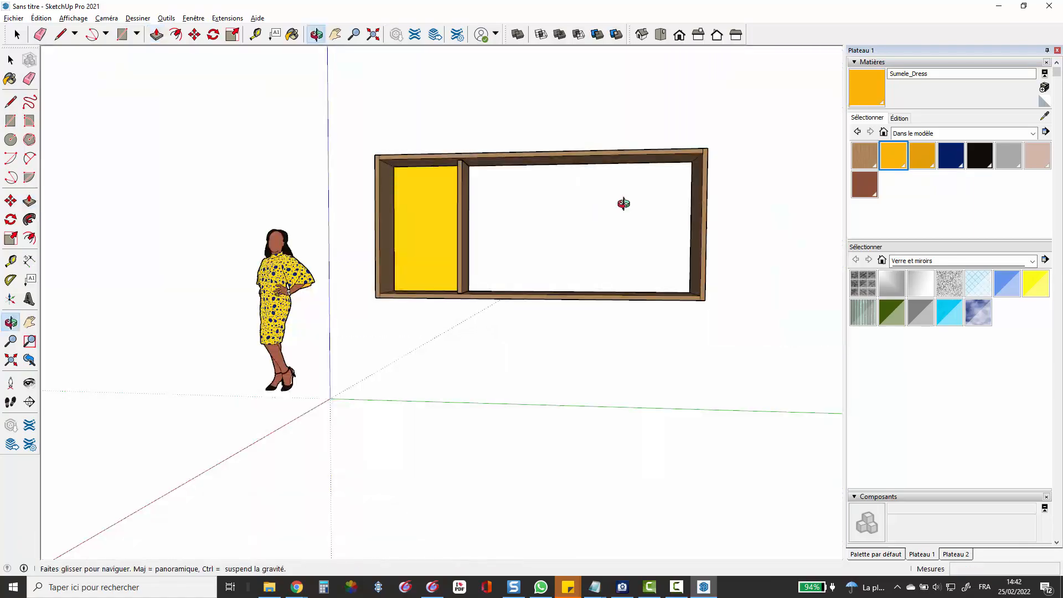
{"action": "middle_click_drag", "start_coordinate": [624, 205], "coordinate": [394, 393]}
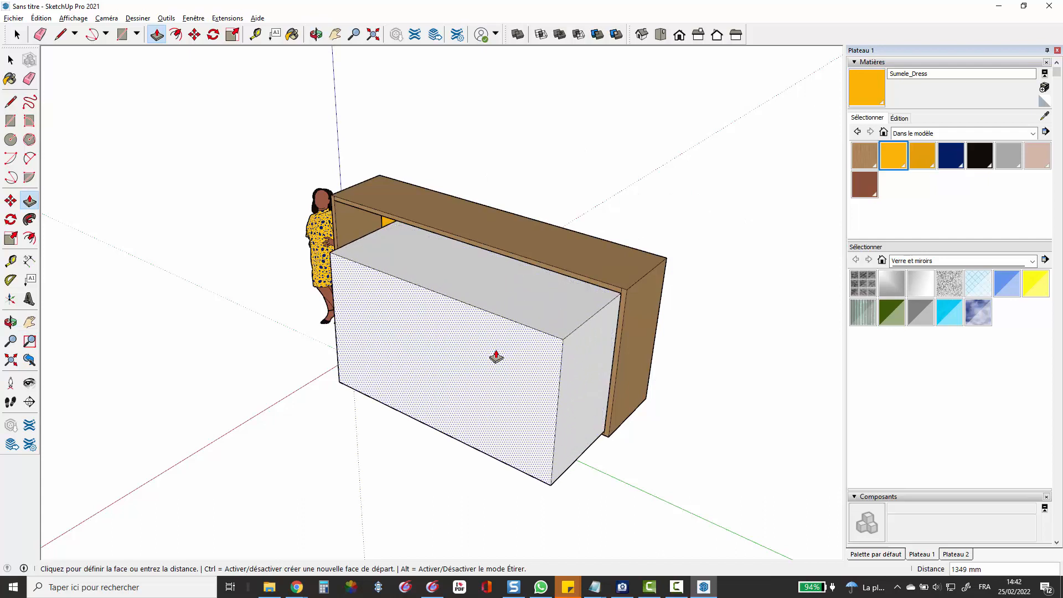
{"action": "key", "text": "Return"}
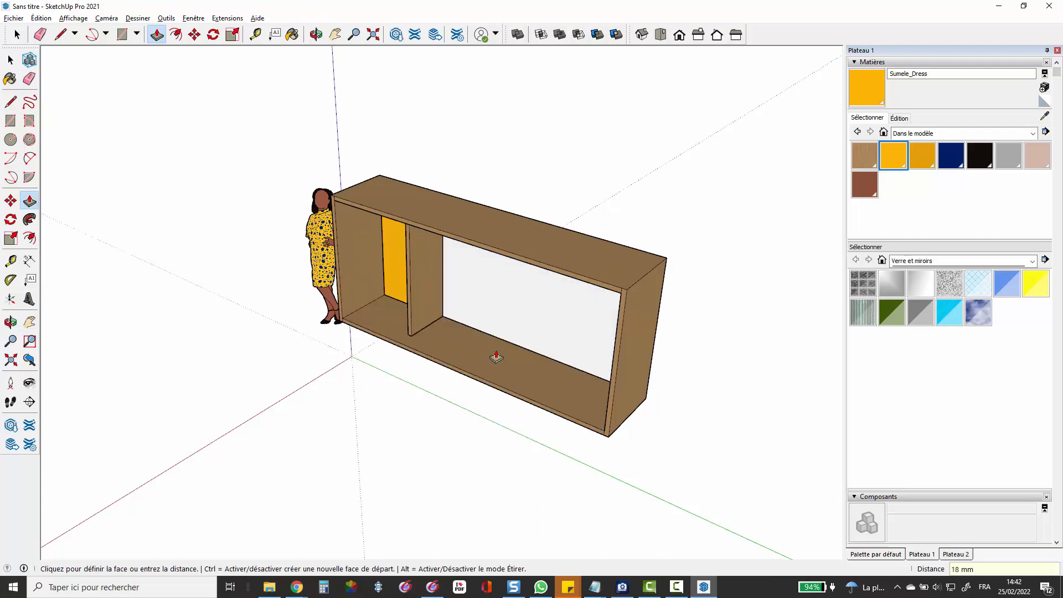
Select the entire right back panel and make it a group.
{"action": "key", "text": "space"}
{"action": "left_click", "coordinate": [559, 304]}
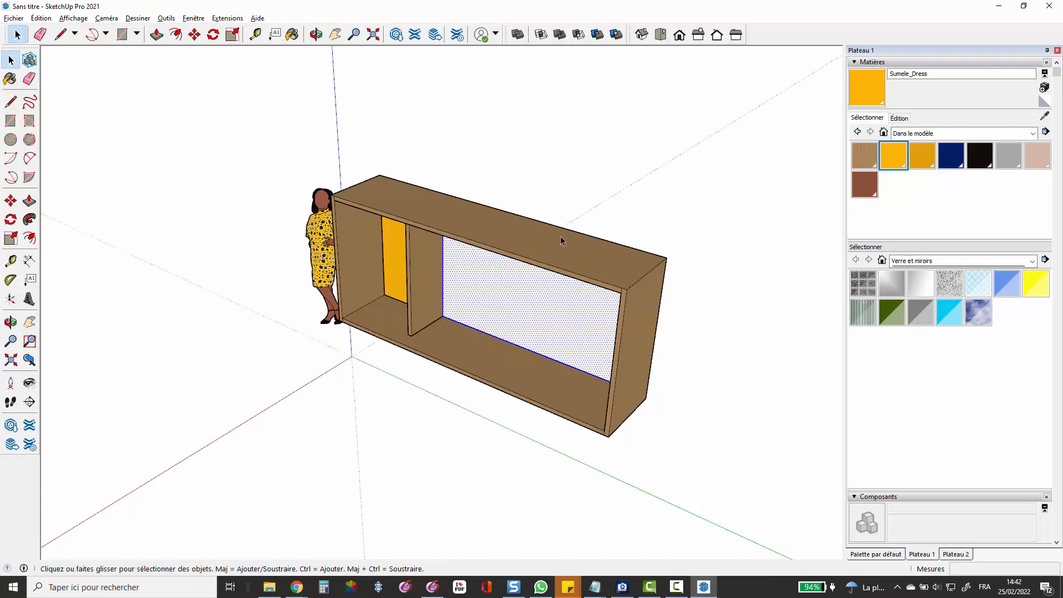
{"action": "left_click", "coordinate": [487, 143]}
{"action": "left_click_drag", "start_coordinate": [411, 118], "coordinate": [678, 437]}
{"action": "left_click", "coordinate": [610, 165]}
{"action": "left_click", "coordinate": [555, 316]}
{"action": "right_click", "coordinate": [556, 315]}
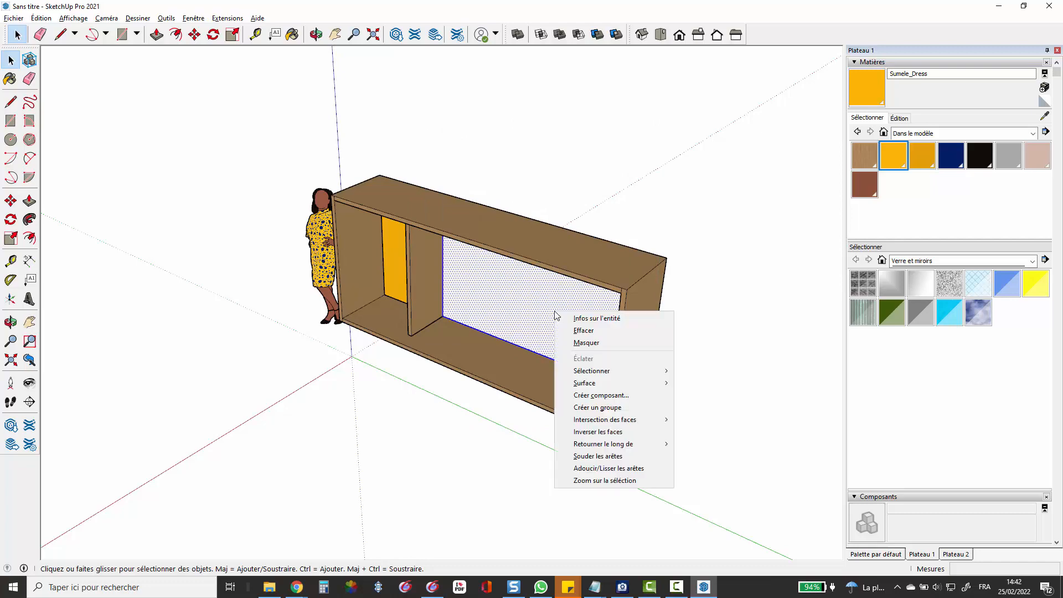
{"action": "left_click", "coordinate": [637, 409]}
Move the right back panel group slightly forward along the divider's lower edge, starting from its lower corner at the divider.
{"action": "key", "text": "m"}
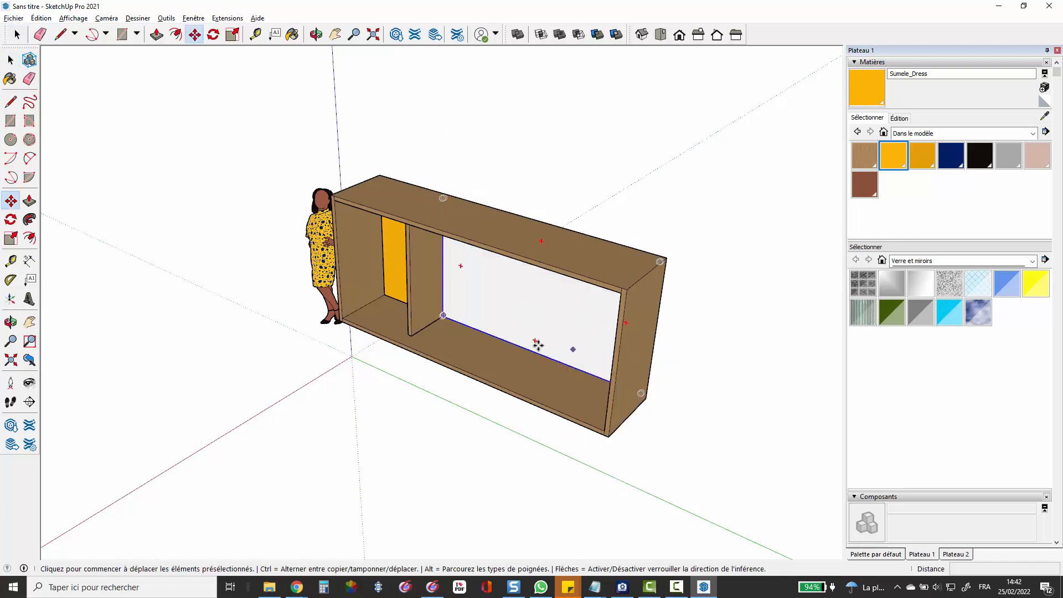
{"action": "scroll", "coordinate": [458, 316], "scroll_direction": "up", "scroll_amount": 5}
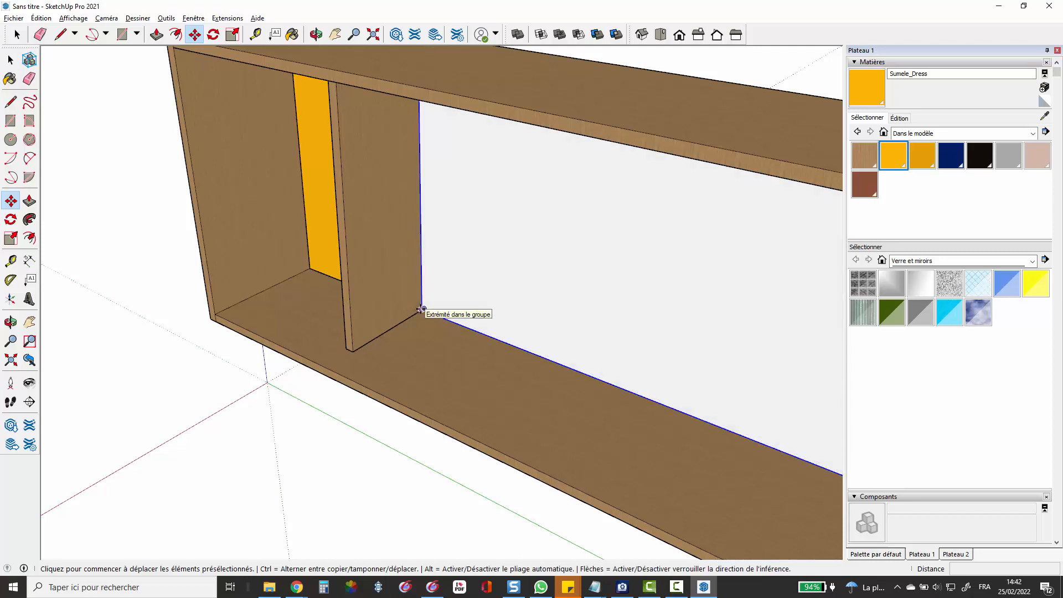
{"action": "left_click", "coordinate": [421, 308]}
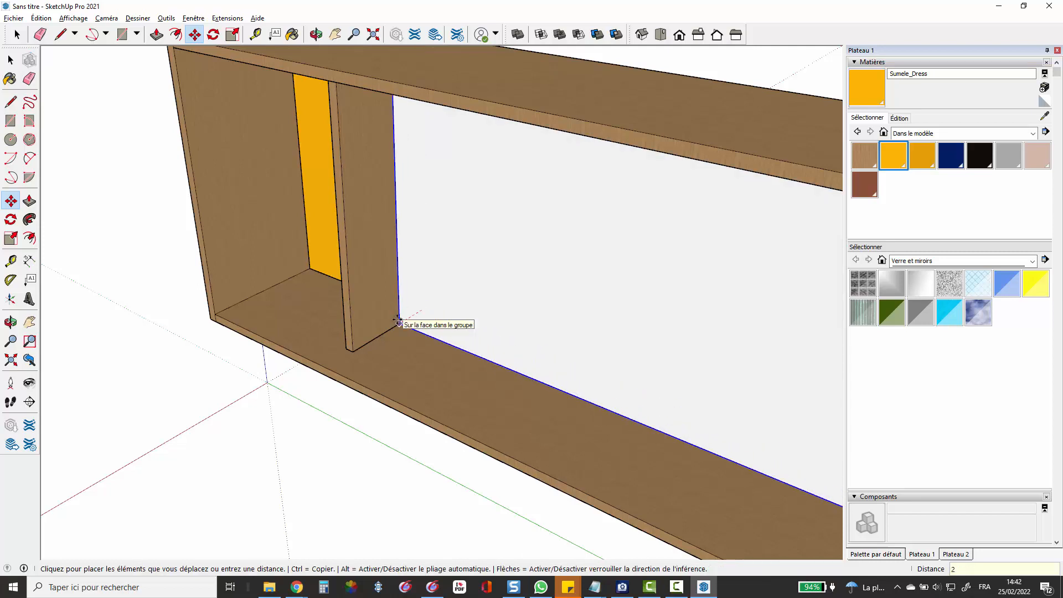
{"action": "type", "text": "2"}
{"action": "key", "text": "Return"}
{"action": "key", "text": "space"}
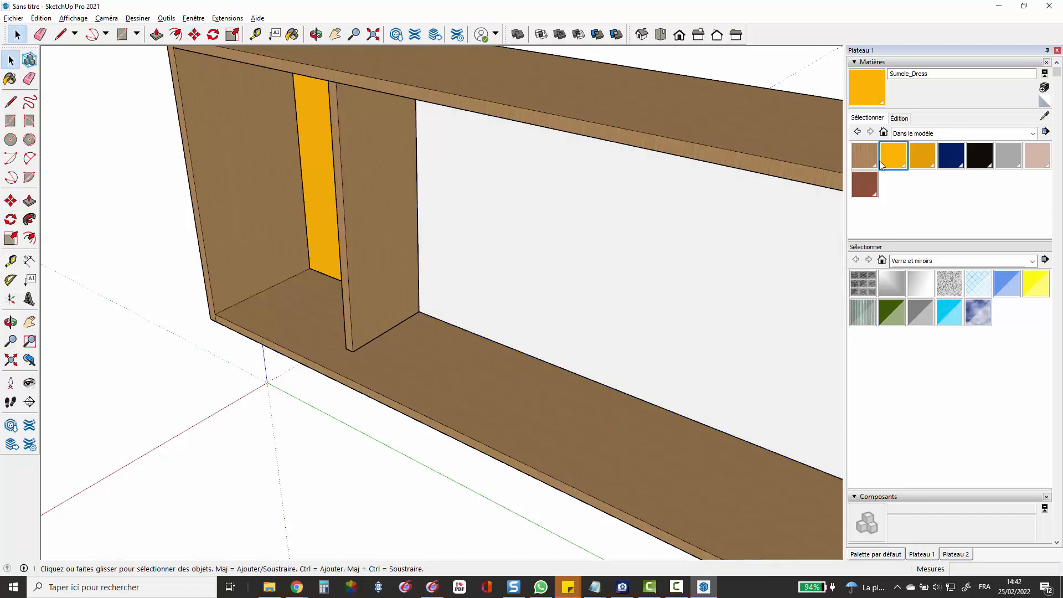
Paint the right back panel group with the same yellow Sumele_Dress material as the left one.
{"action": "left_click", "coordinate": [714, 213]}
{"action": "left_click", "coordinate": [878, 158]}
{"action": "left_click", "coordinate": [695, 210]}
{"action": "key", "text": "space"}
{"action": "mouse_move", "coordinate": [698, 207]}
{"action": "middle_mouse_down"}
{"action": "mouse_move", "coordinate": [558, 249]}
{"action": "mouse_move", "coordinate": [384, 258]}
{"action": "middle_mouse_up"}
{"action": "scroll", "coordinate": [429, 212], "scroll_direction": "down", "scroll_amount": 4}
{"action": "scroll", "coordinate": [404, 288], "scroll_direction": "up", "scroll_amount": 5}
{"action": "key", "text": "space"}
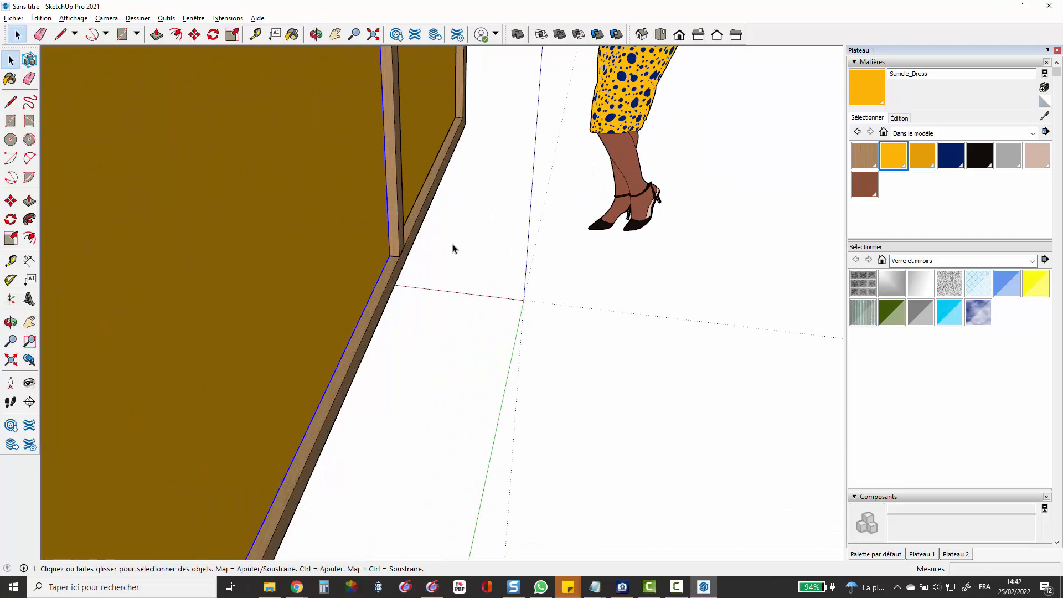
{"action": "scroll", "coordinate": [453, 248], "scroll_direction": "down", "scroll_amount": 3}
{"action": "middle_click_drag", "start_coordinate": [455, 242], "coordinate": [719, 463]}
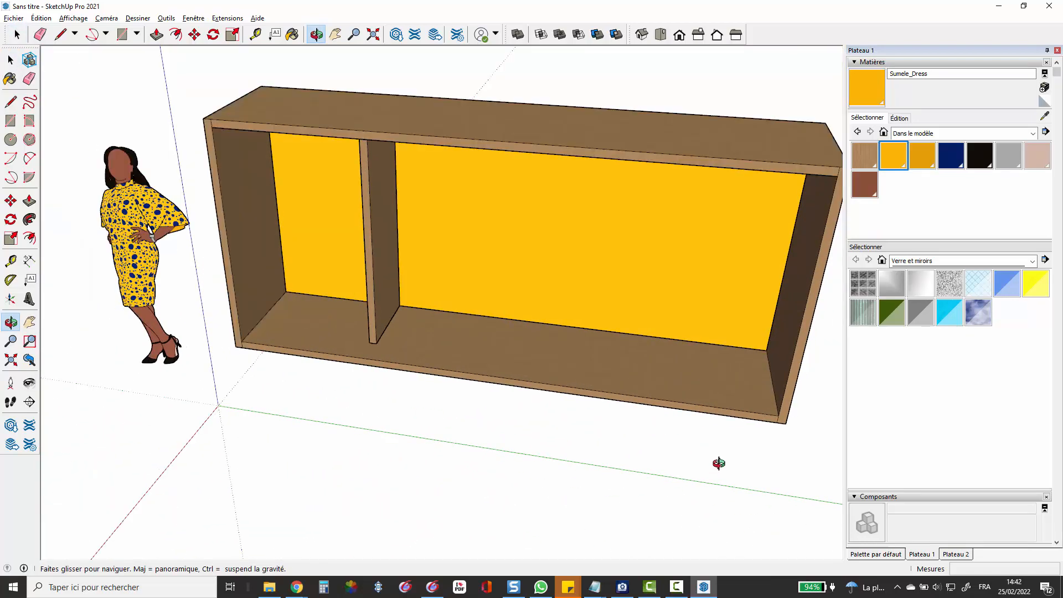
Examine the niche unit with its divider and both yellow back panels from several angles and distances.
{"action": "scroll", "coordinate": [699, 448], "scroll_direction": "up", "scroll_amount": 3}
{"action": "scroll", "coordinate": [506, 127], "scroll_direction": "down", "scroll_amount": 2}
{"action": "scroll", "coordinate": [486, 263], "scroll_direction": "down", "scroll_amount": 5}
{"action": "scroll", "coordinate": [538, 120], "scroll_direction": "up", "scroll_amount": 1}
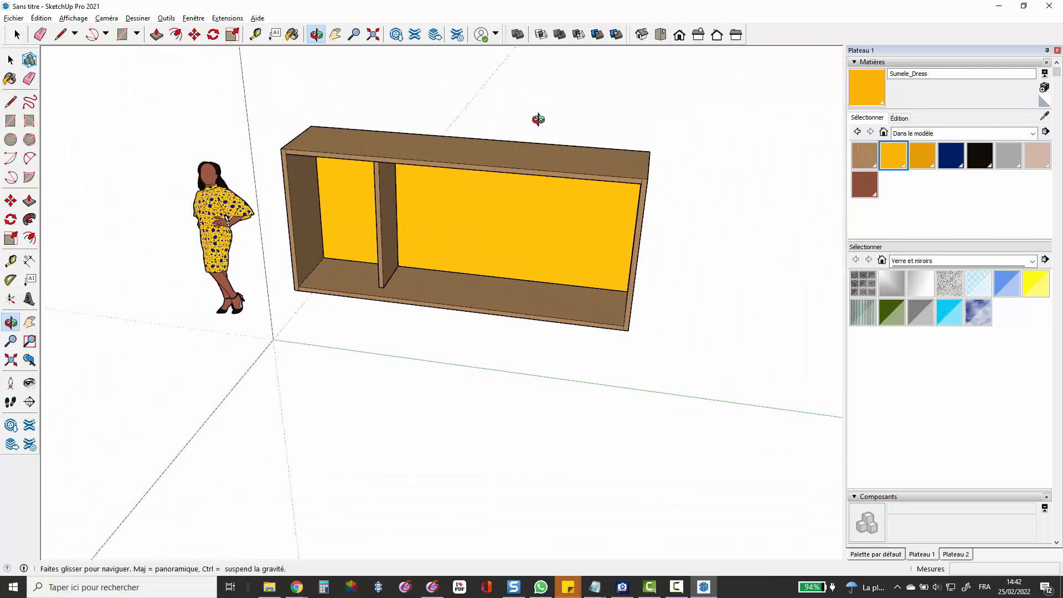
{"action": "middle_click_drag", "start_coordinate": [542, 127], "coordinate": [437, 216]}
{"action": "scroll", "coordinate": [439, 215], "scroll_direction": "up", "scroll_amount": 3}
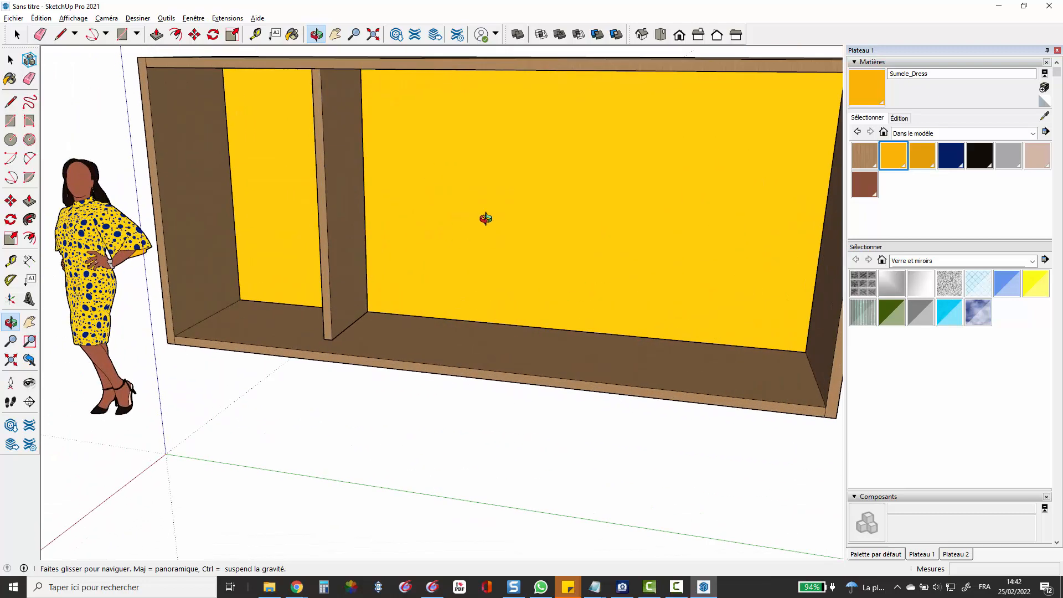
{"action": "scroll", "coordinate": [403, 287], "scroll_direction": "down", "scroll_amount": 2}
{"action": "scroll", "coordinate": [403, 287], "scroll_direction": "down", "scroll_amount": 1}
{"action": "scroll", "coordinate": [491, 91], "scroll_direction": "up", "scroll_amount": 5}
{"action": "scroll", "coordinate": [469, 93], "scroll_direction": "down", "scroll_amount": 2}
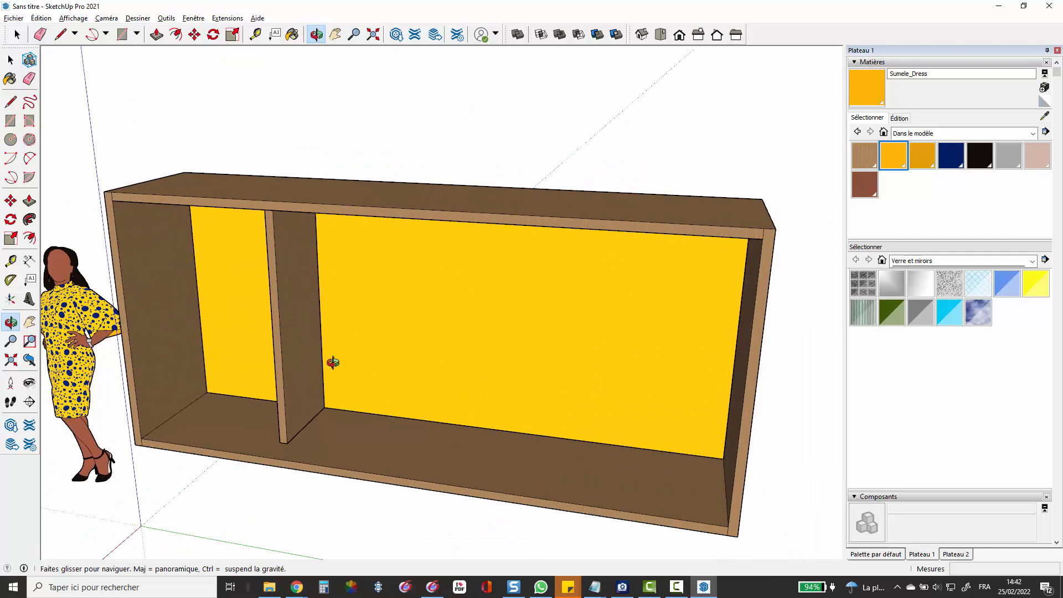
{"action": "scroll", "coordinate": [457, 247], "scroll_direction": "up", "scroll_amount": 3}
{"action": "scroll", "coordinate": [468, 245], "scroll_direction": "down", "scroll_amount": 4}
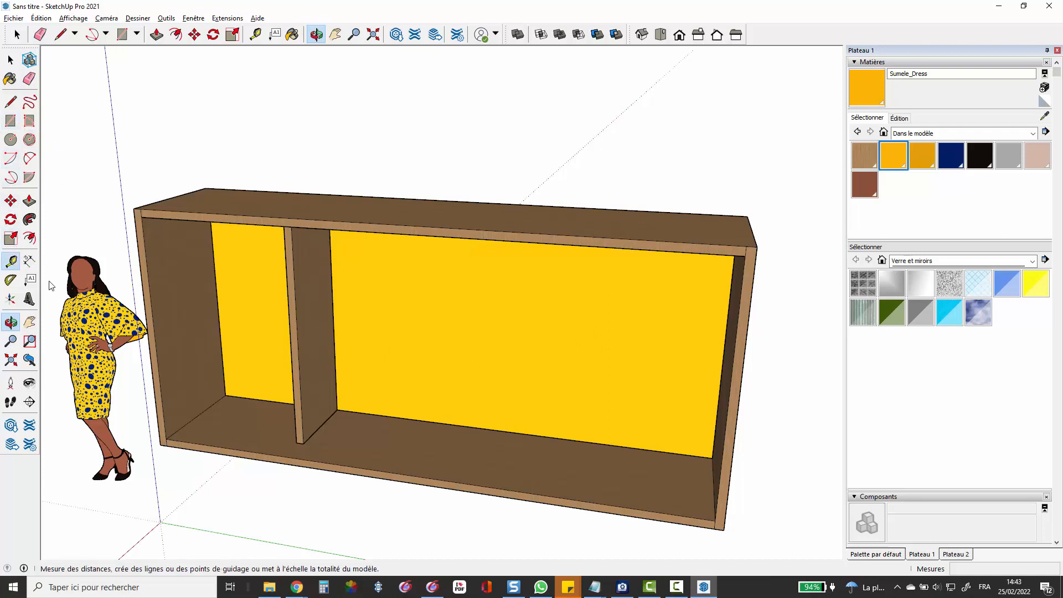
Place a guide line on the right compartment's floor, 330 mm in front of the back panel's lower edge.
{"action": "left_click", "coordinate": [10, 260]}
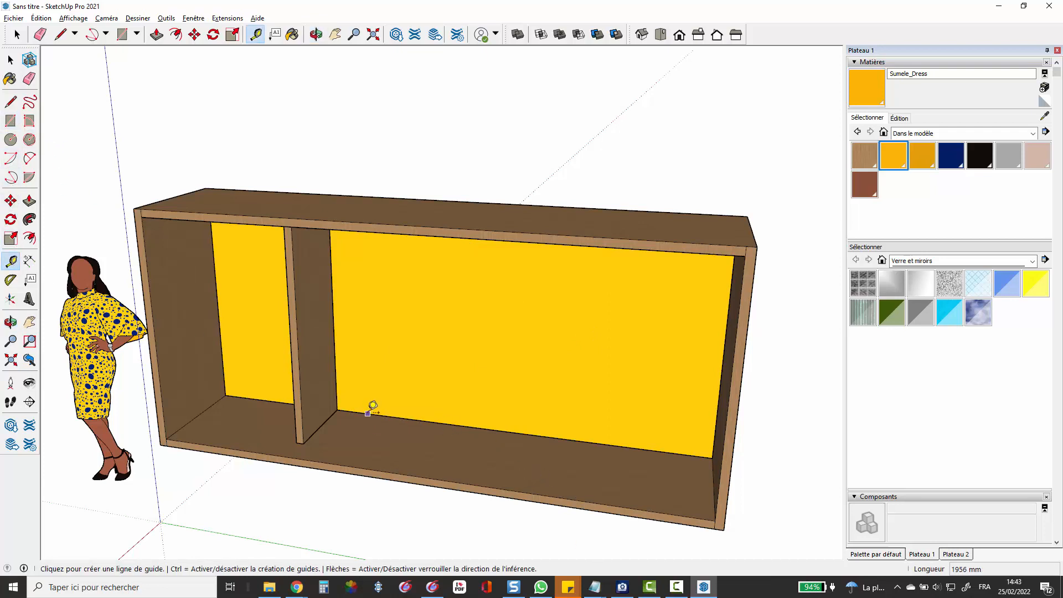
{"action": "left_click", "coordinate": [367, 414]}
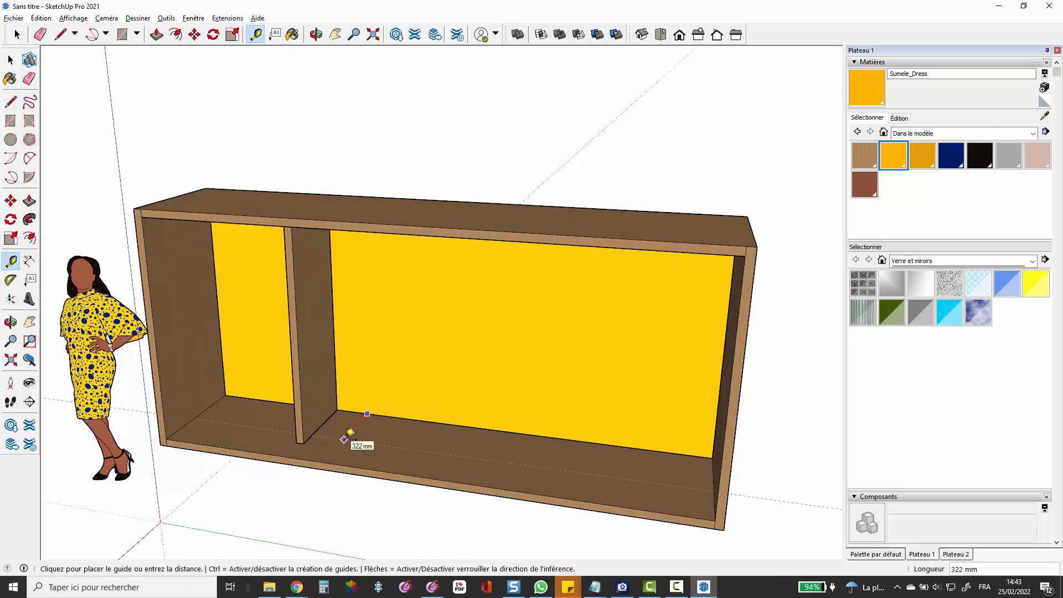
{"action": "key", "text": "Return"}
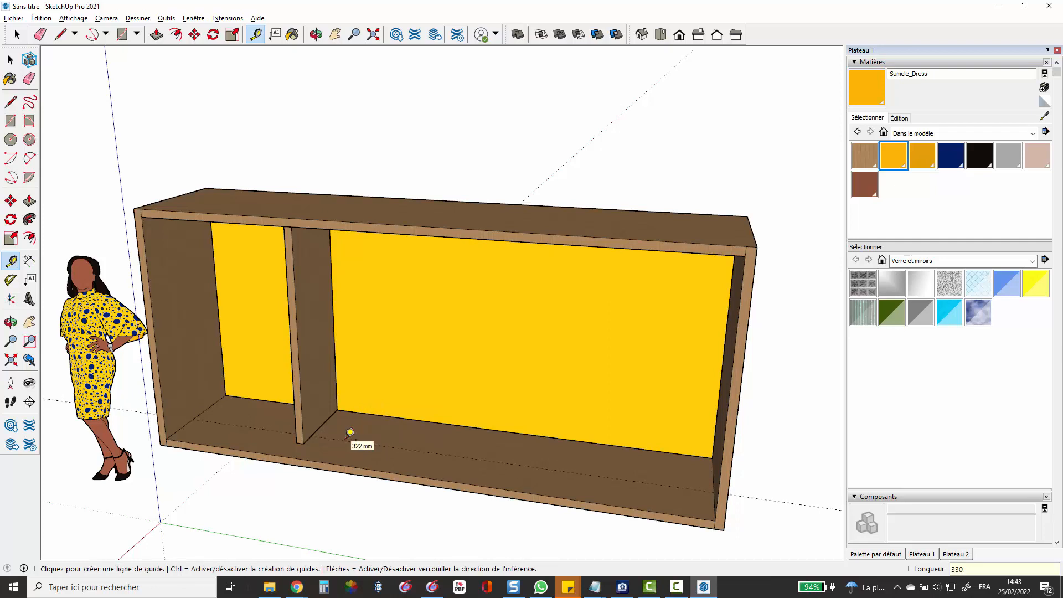
Draw a rectangle of about 348 by 1956 mm on the right compartment's floor, from the rear divider corner to the guide, and extrude it upward into a shelf.
{"action": "left_click", "coordinate": [10, 120]}
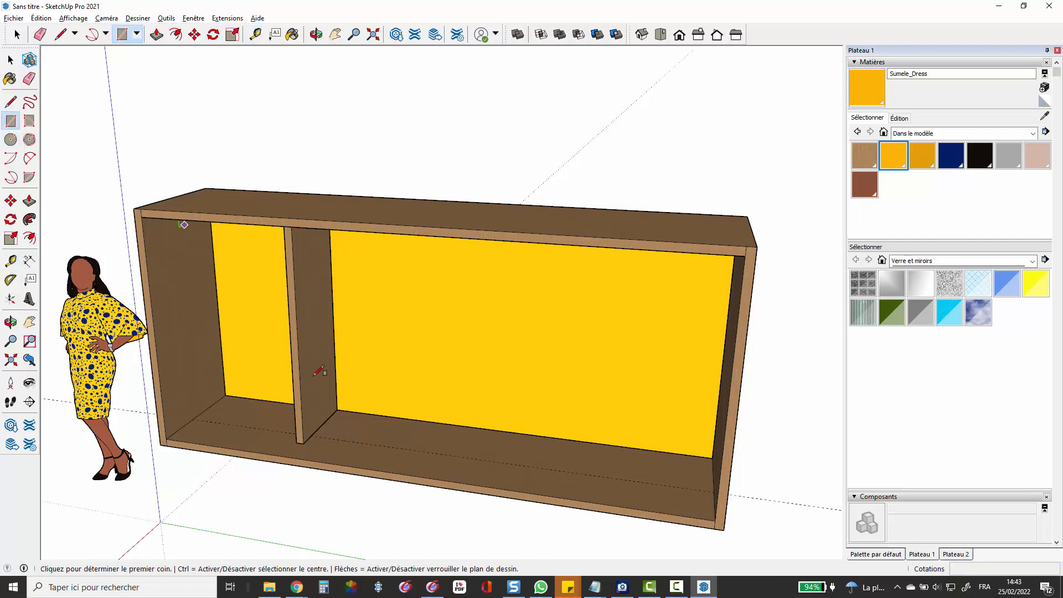
{"action": "left_click", "coordinate": [338, 408]}
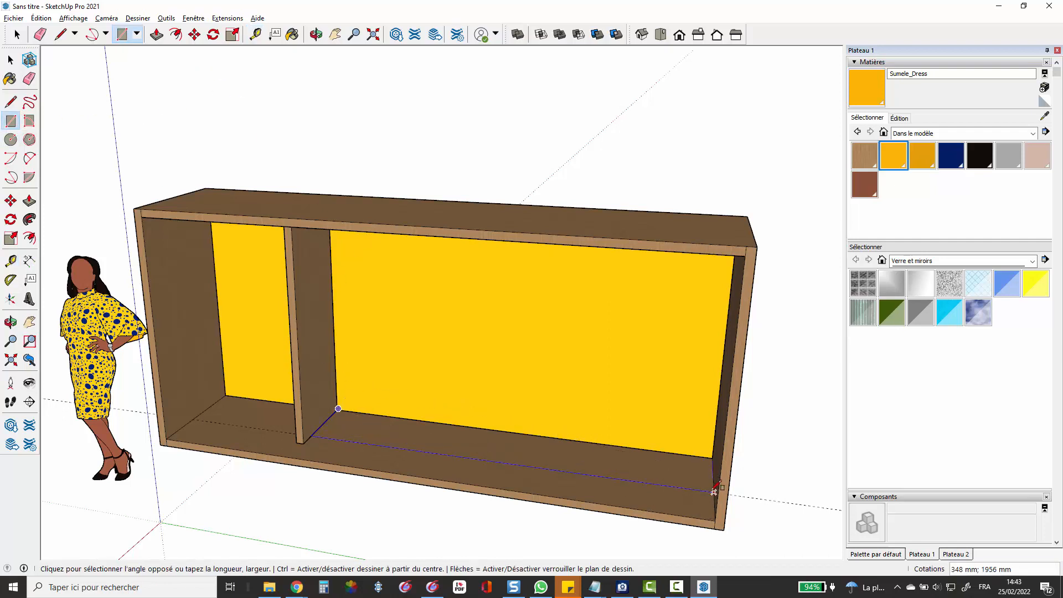
{"action": "left_click", "coordinate": [713, 486]}
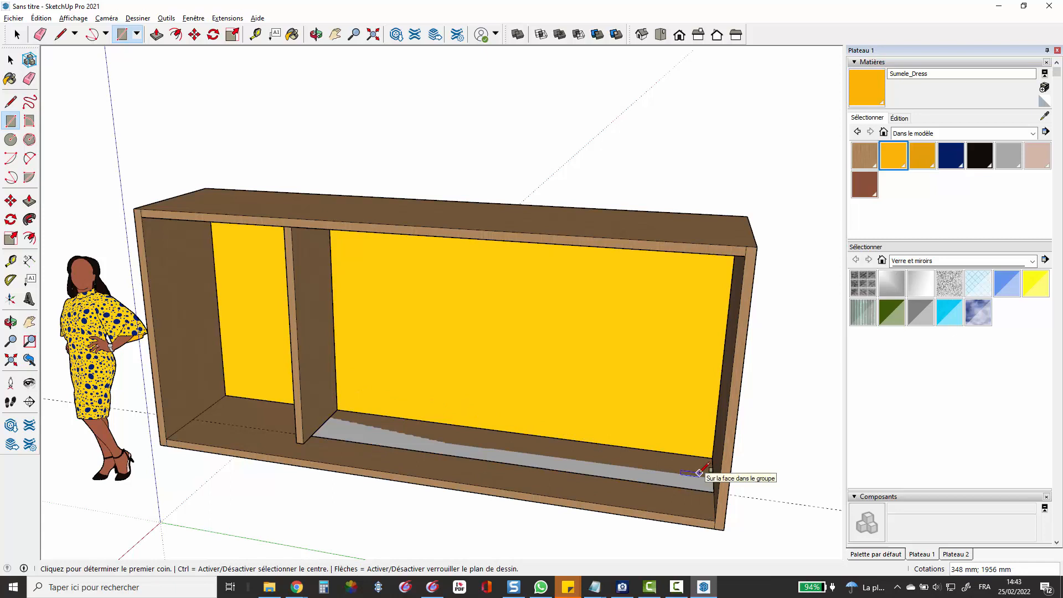
{"action": "key", "text": "p"}
{"action": "left_click", "coordinate": [679, 477]}
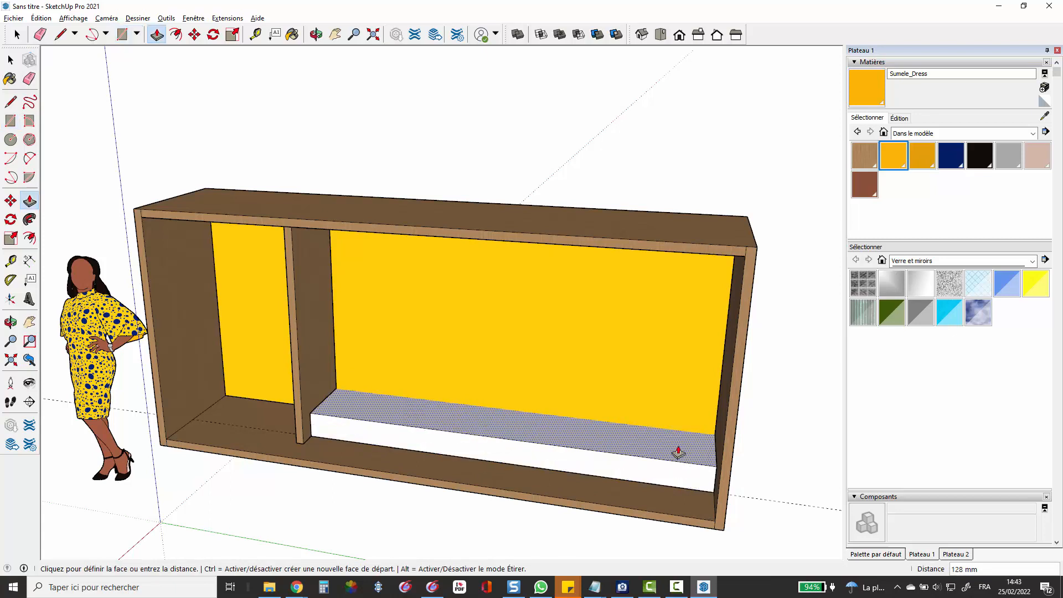
{"action": "left_click", "coordinate": [678, 451]}
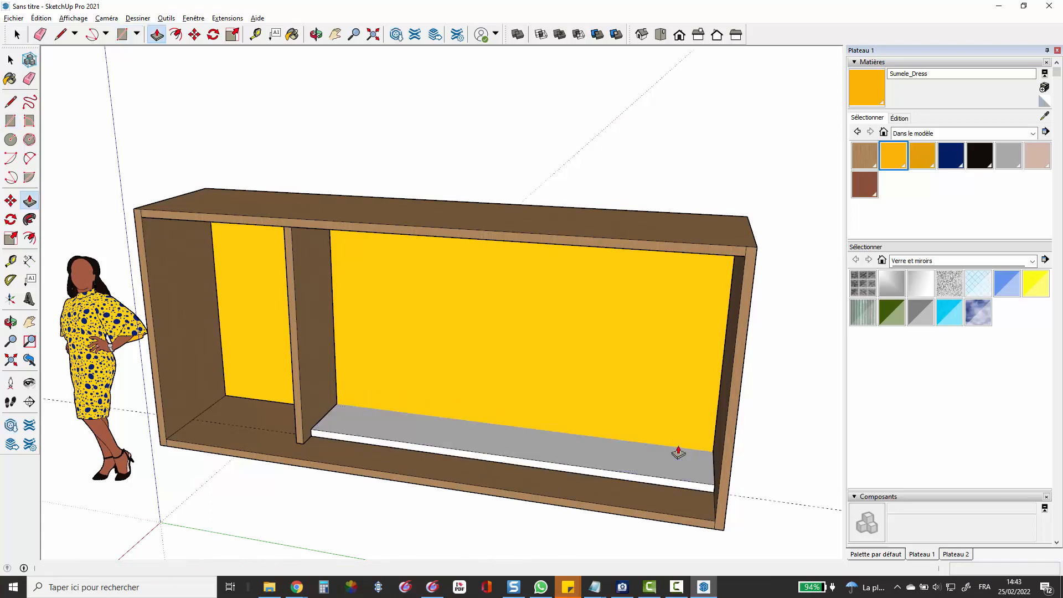
Select the entire new shelf in the right compartment and make it a group.
{"action": "key", "text": "space"}
{"action": "left_click", "coordinate": [690, 470]}
{"action": "right_click", "coordinate": [690, 472]}
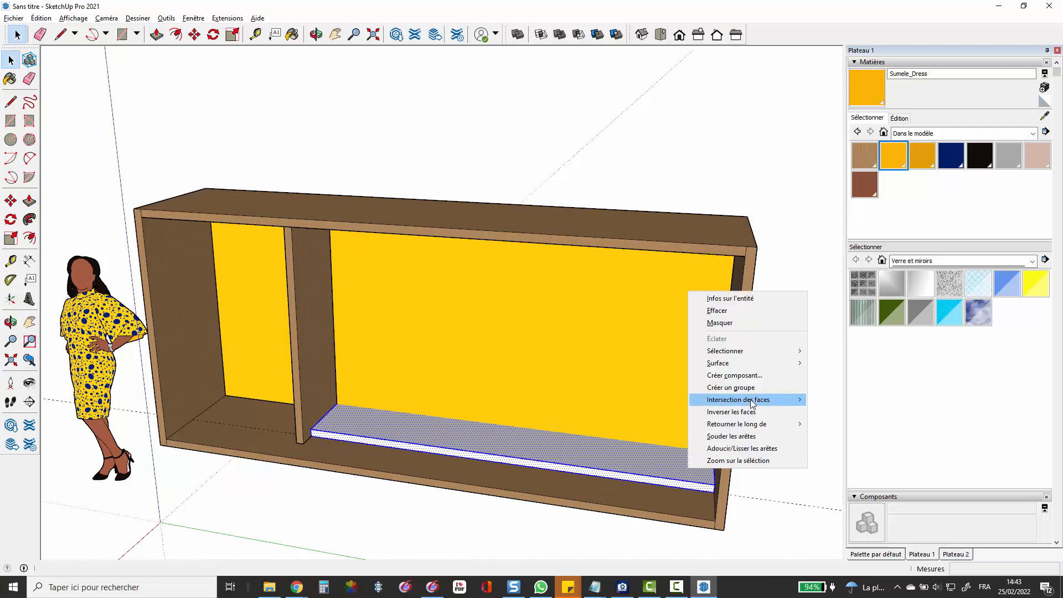
{"action": "left_click", "coordinate": [731, 387]}
Move the shelf group 350 mm straight up along the divider, starting from its front upper corner at the divider.
{"action": "key", "text": "m"}
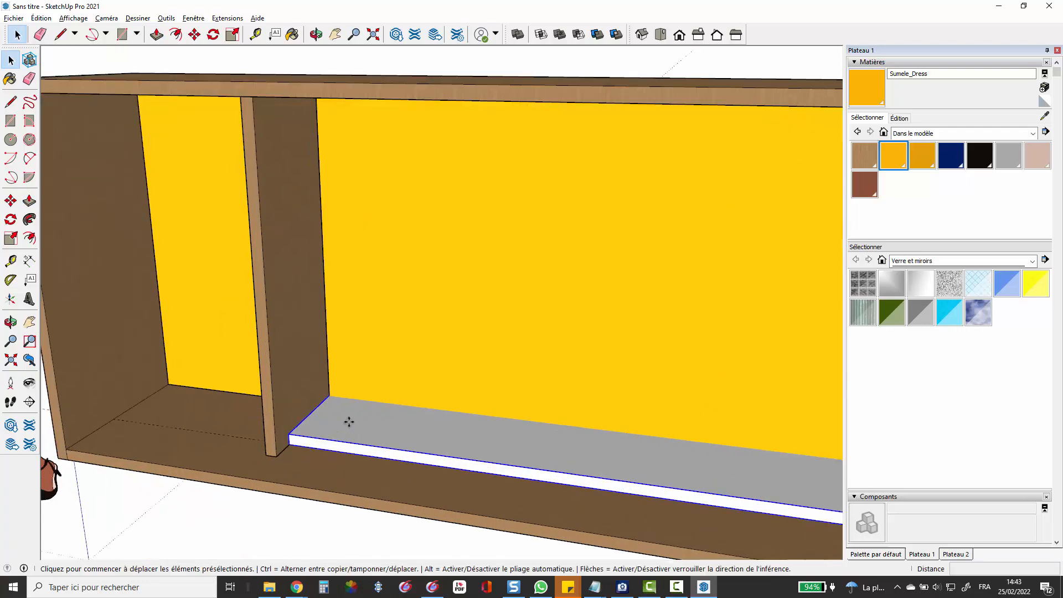
{"action": "left_click", "coordinate": [289, 435]}
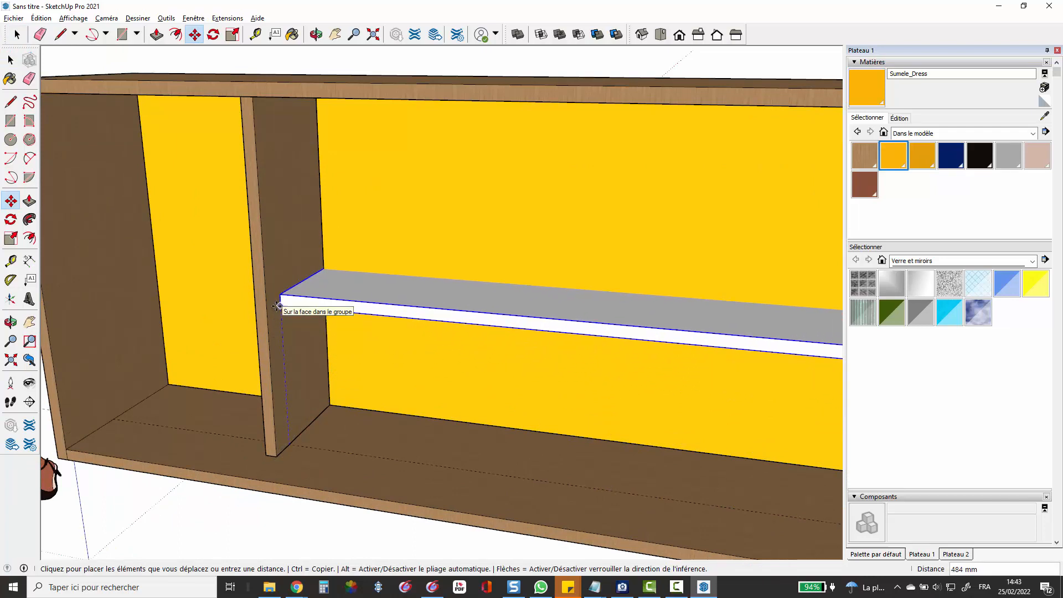
{"action": "type", "text": "350"}
{"action": "key", "text": "Return"}
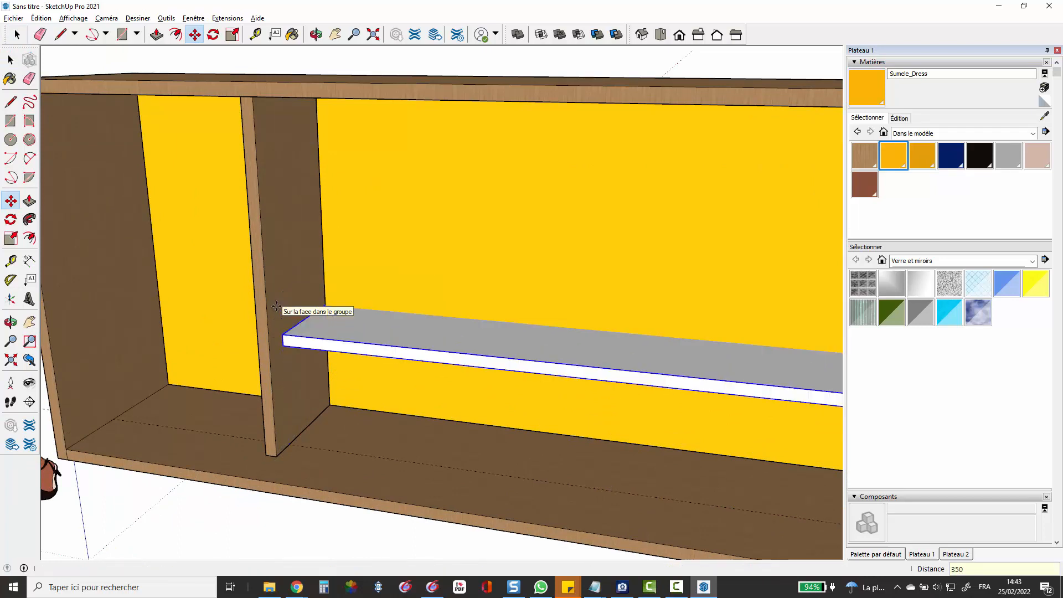
Copy the shelf 350 mm straight up along the blue axis to create a second shelf above it.
{"action": "scroll", "coordinate": [385, 230], "scroll_direction": "up", "scroll_amount": 1}
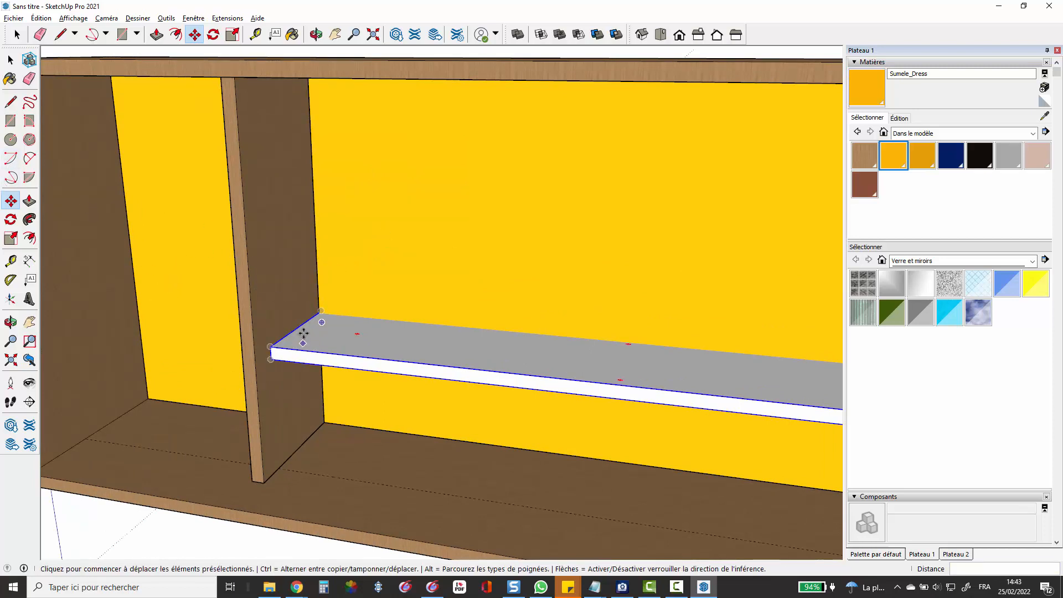
{"action": "left_click", "coordinate": [319, 310]}
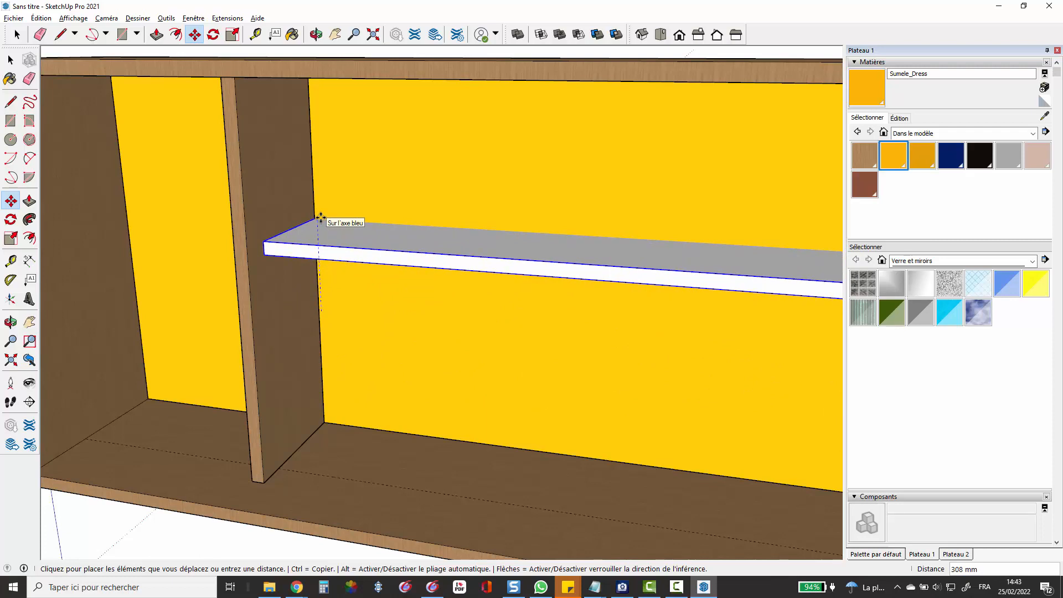
{"action": "key", "text": "ctrl"}
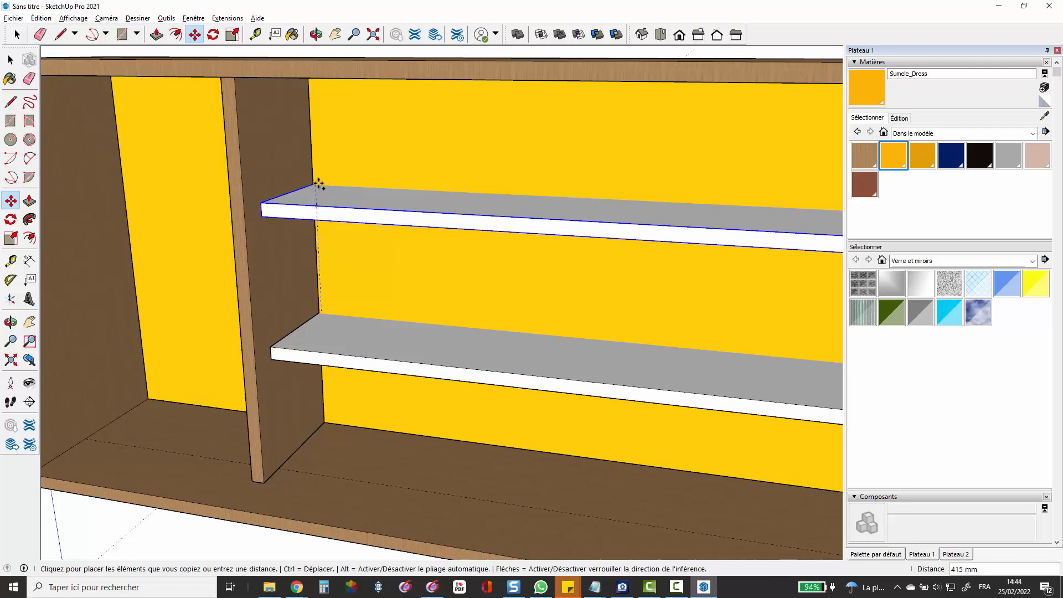
{"action": "type", "text": "350"}
{"action": "key", "text": "Return"}
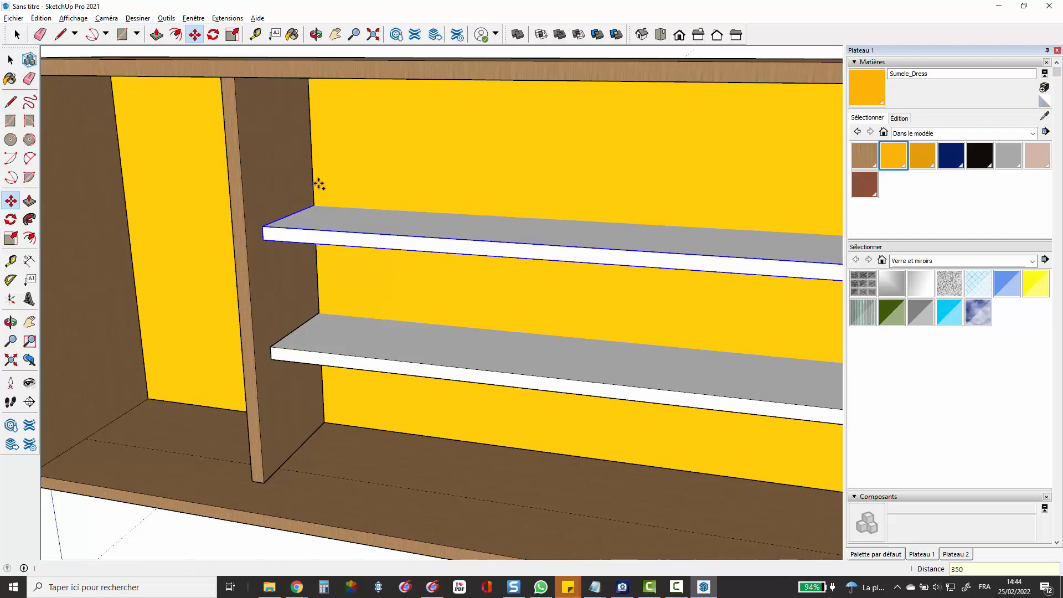
{"action": "key", "text": "space"}
{"action": "scroll", "coordinate": [387, 207], "scroll_direction": "up", "scroll_amount": 2}
{"action": "scroll", "coordinate": [368, 247], "scroll_direction": "down", "scroll_amount": 4}
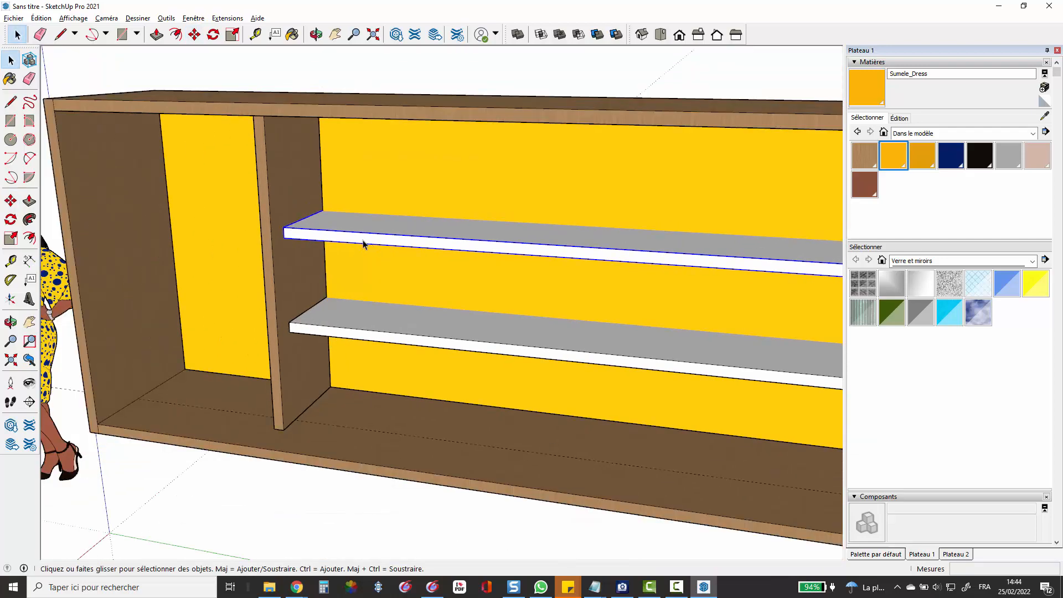
{"action": "left_click", "coordinate": [380, 342], "text": "shift"}
{"action": "key", "text": "m"}
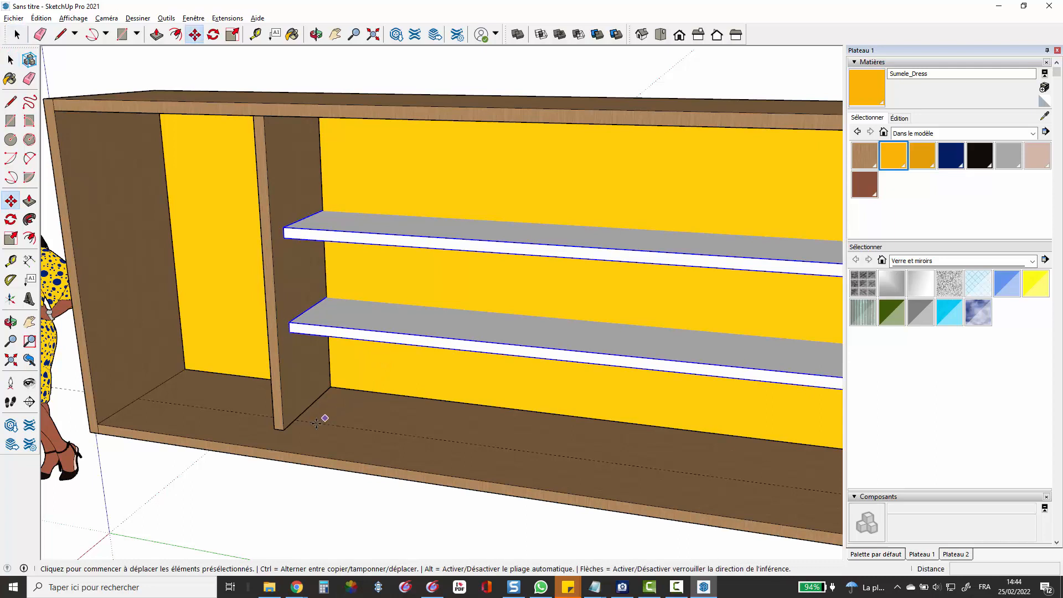
{"action": "left_click", "coordinate": [283, 429]}
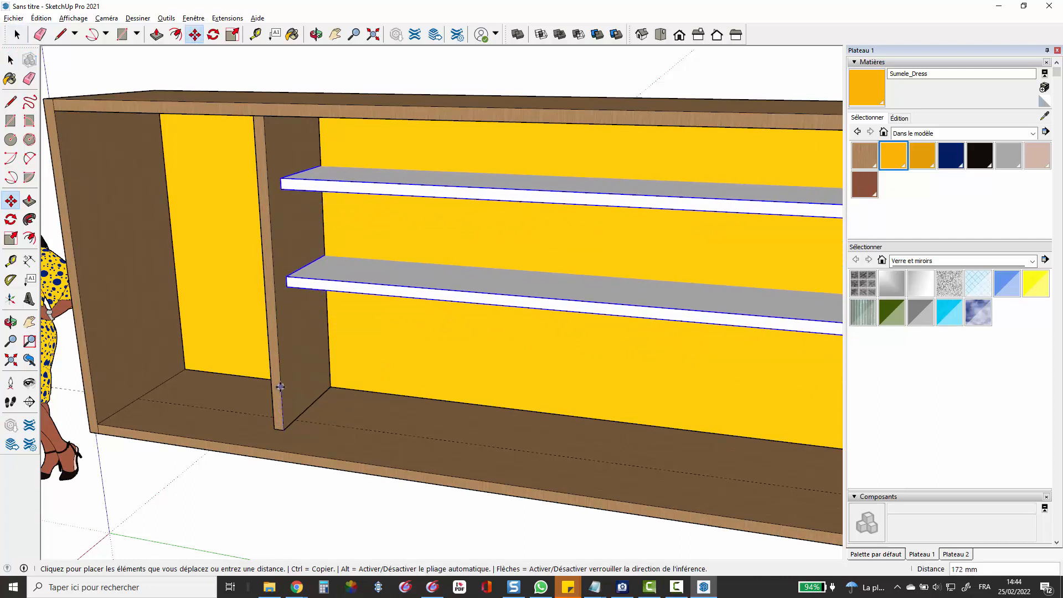
{"action": "key", "text": "Escape"}
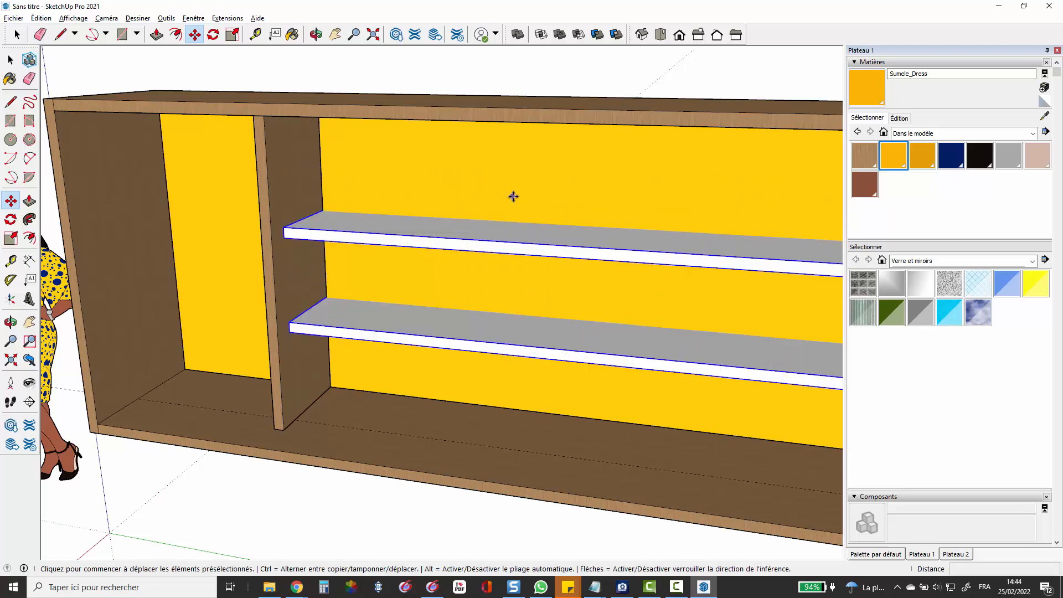
Measure the clearance between the underside of the cabinet top and the upper shelf along the back corner.
{"action": "key", "text": "p"}
{"action": "scroll", "coordinate": [382, 179], "scroll_direction": "down", "scroll_amount": 2}
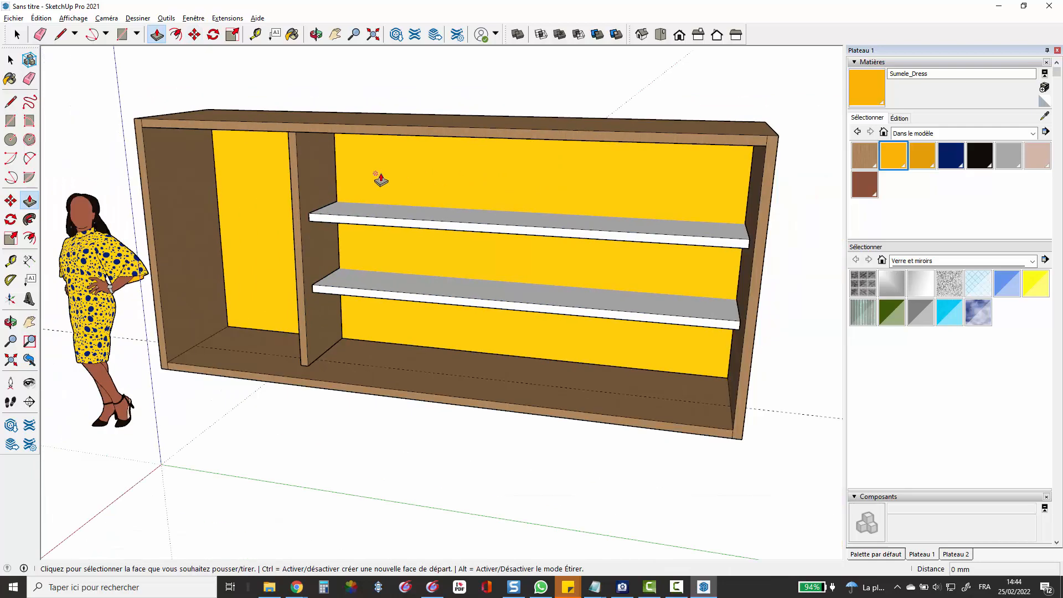
{"action": "scroll", "coordinate": [381, 183], "scroll_direction": "up", "scroll_amount": 3}
{"action": "middle_click_drag", "start_coordinate": [437, 189], "coordinate": [408, 148]}
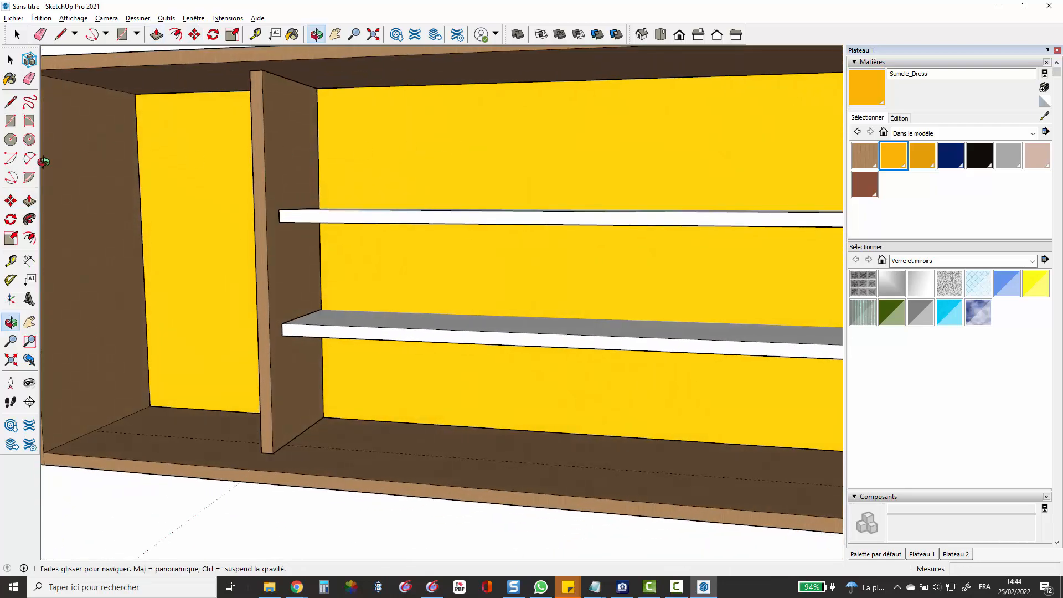
{"action": "left_click", "coordinate": [10, 260]}
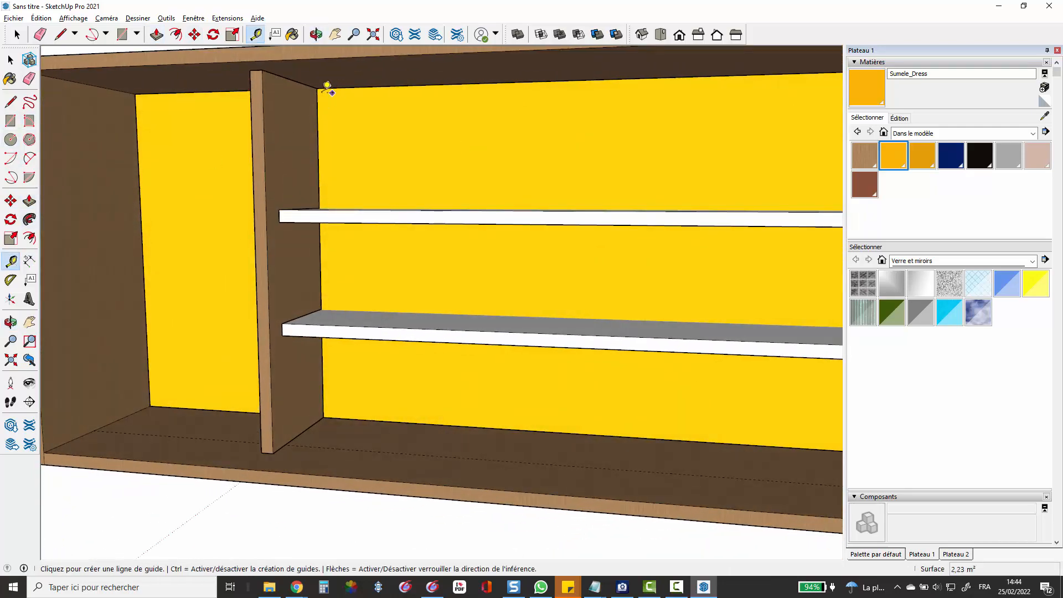
{"action": "scroll", "coordinate": [334, 111], "scroll_direction": "up", "scroll_amount": 2}
{"action": "scroll", "coordinate": [335, 121], "scroll_direction": "up", "scroll_amount": 2}
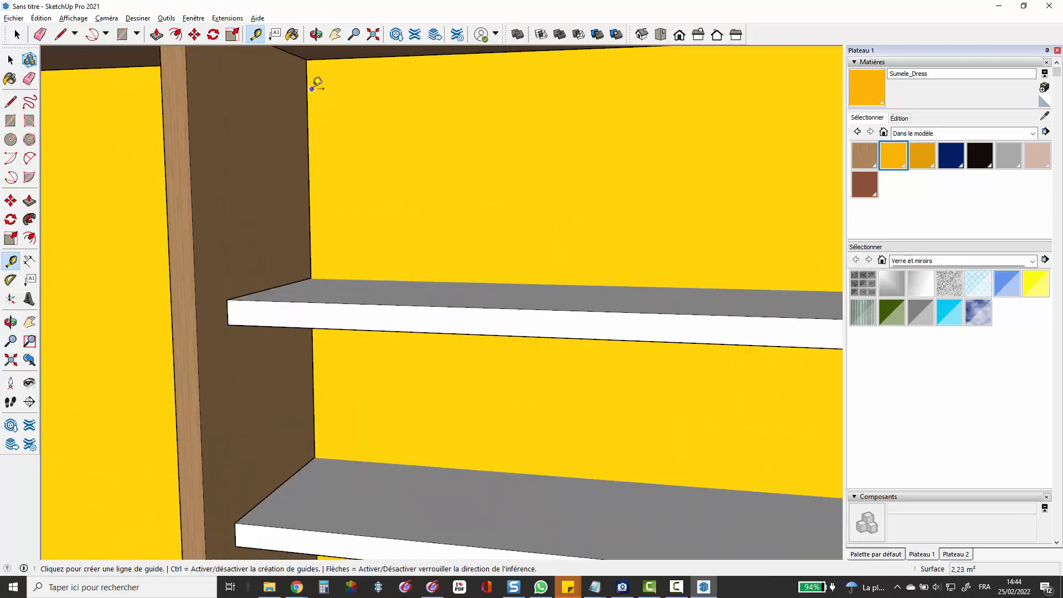
{"action": "left_click", "coordinate": [307, 59]}
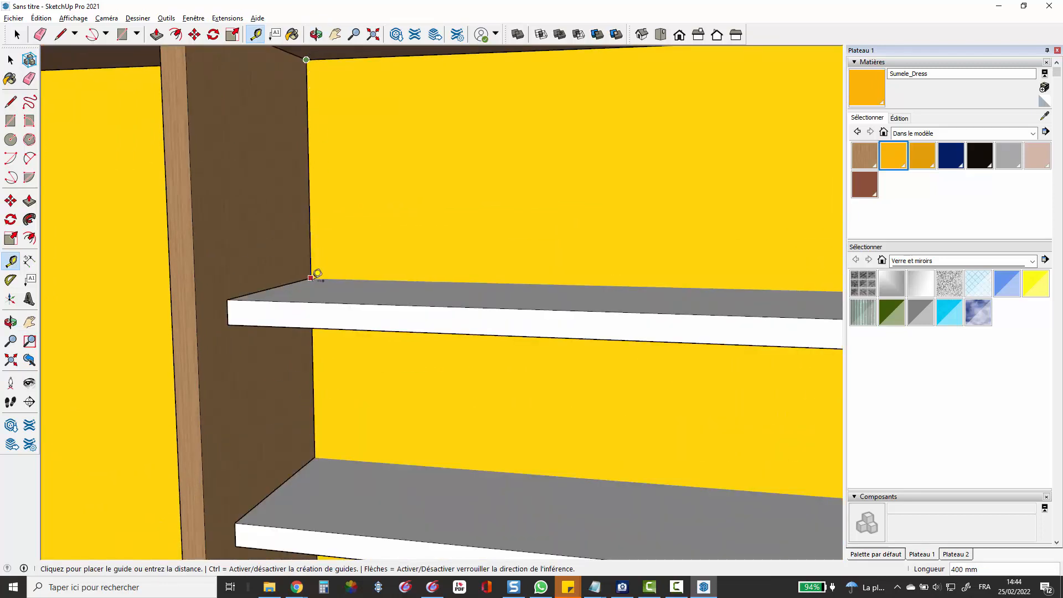
{"action": "key", "text": "space"}
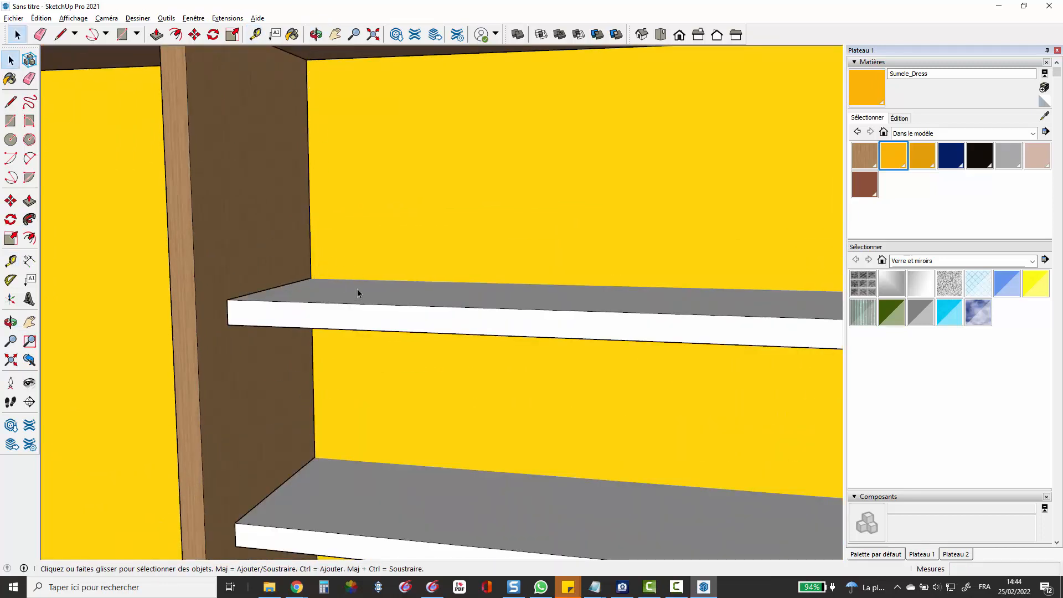
Move both shelves together 50 mm upward.
{"action": "left_click", "coordinate": [342, 311]}
{"action": "scroll", "coordinate": [342, 258], "scroll_direction": "down", "scroll_amount": 1}
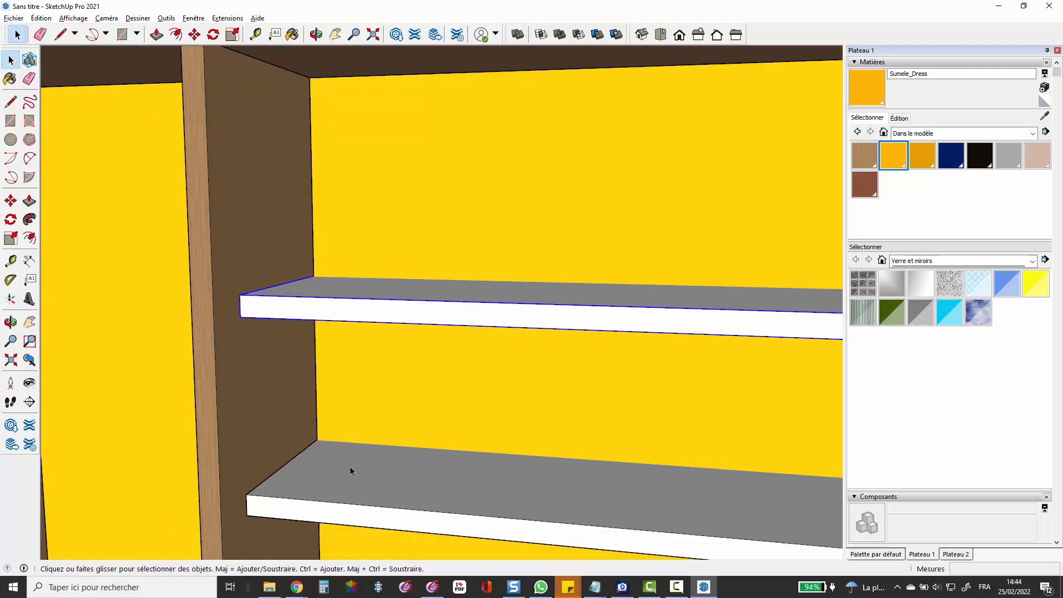
{"action": "left_click", "coordinate": [349, 472], "text": "shift"}
{"action": "key", "text": "m"}
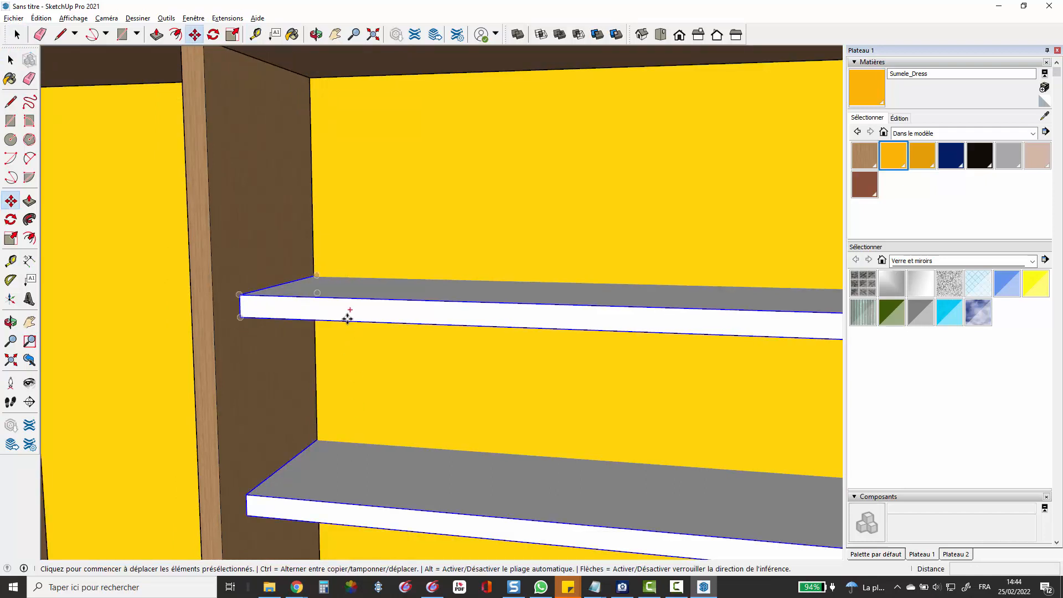
{"action": "left_click", "coordinate": [347, 317]}
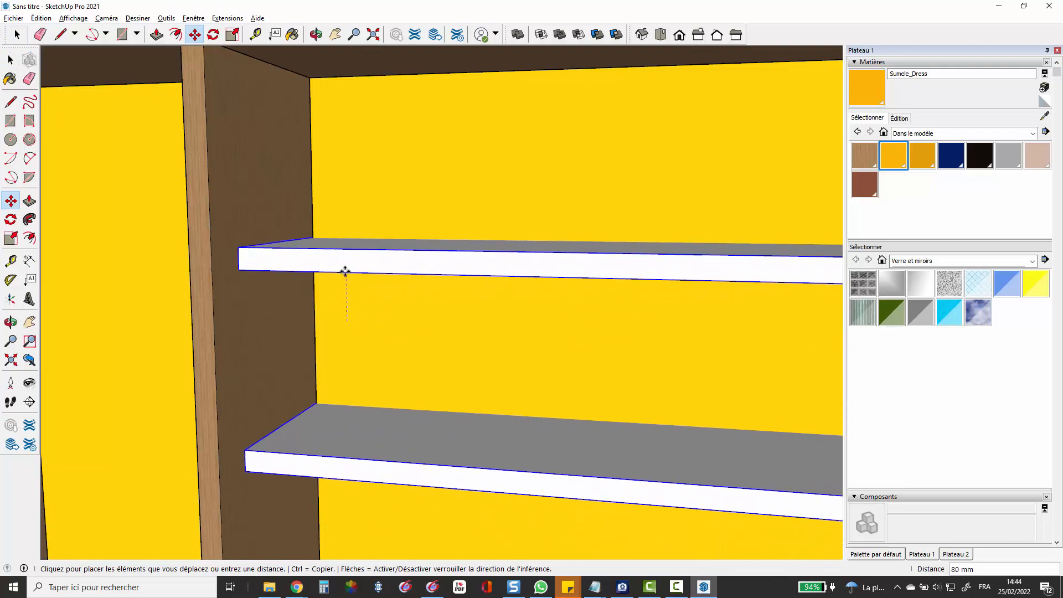
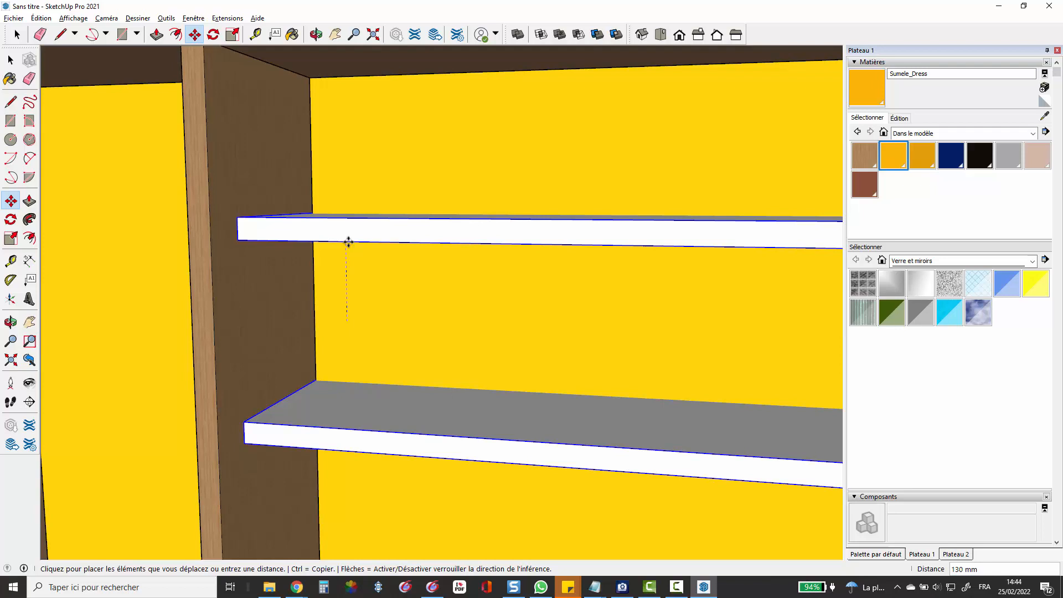
{"action": "type", "text": "50"}
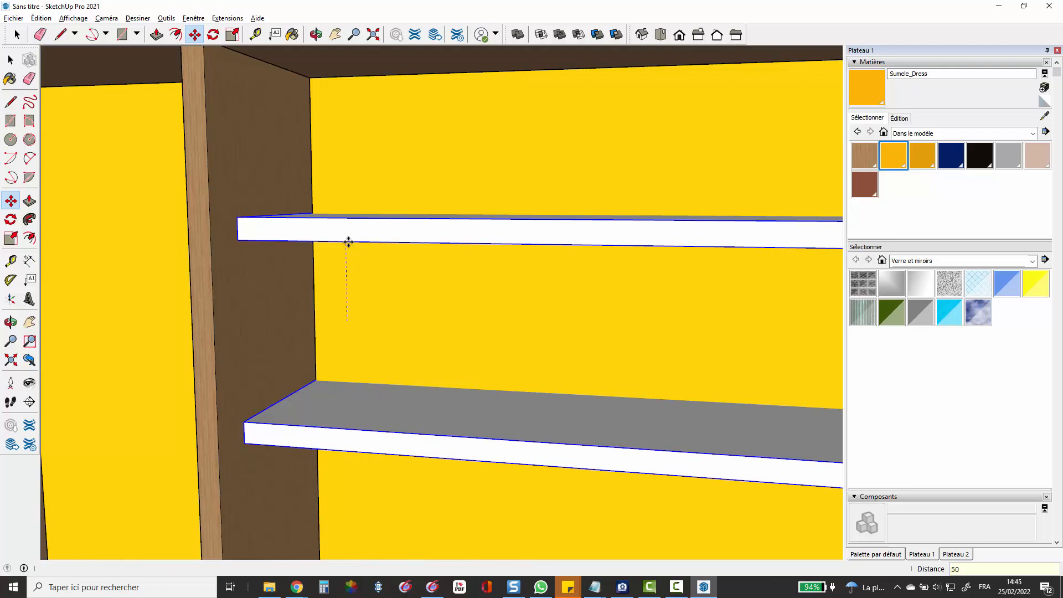
{"action": "key", "text": "Return"}
{"action": "key", "text": "space"}
Measure the gap between the cabinet top and the raised upper shelf at the back corner.
{"action": "scroll", "coordinate": [354, 230], "scroll_direction": "down", "scroll_amount": 3}
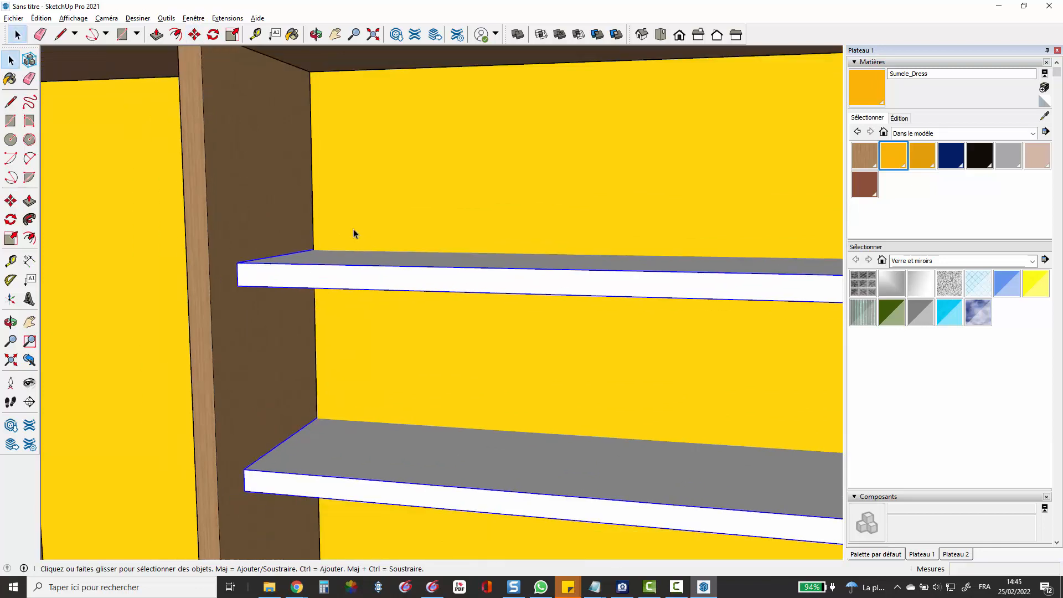
{"action": "left_click", "coordinate": [10, 260]}
{"action": "left_click", "coordinate": [322, 138]}
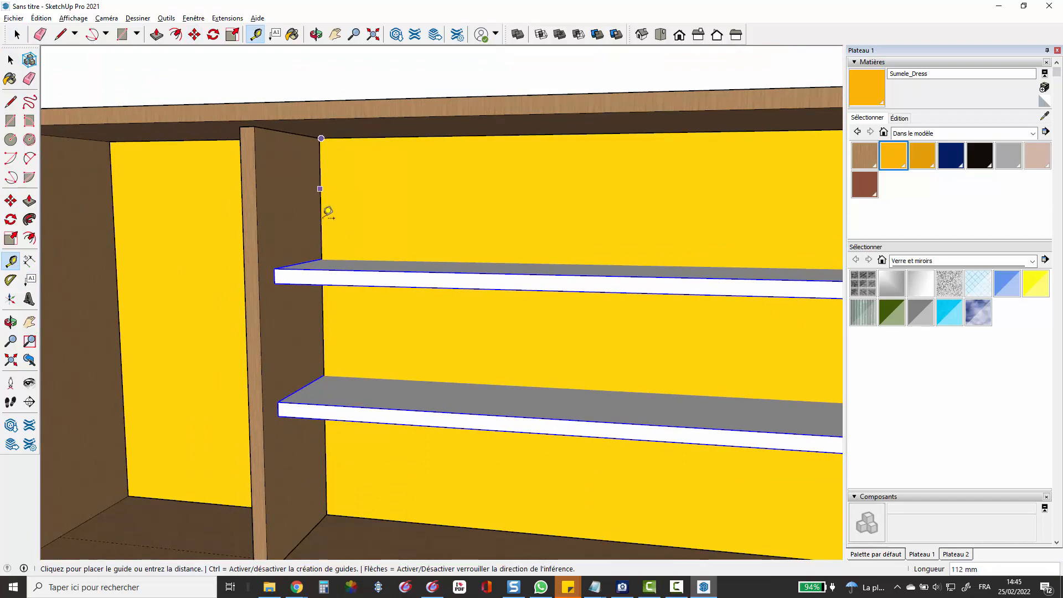
{"action": "left_click", "coordinate": [324, 258]}
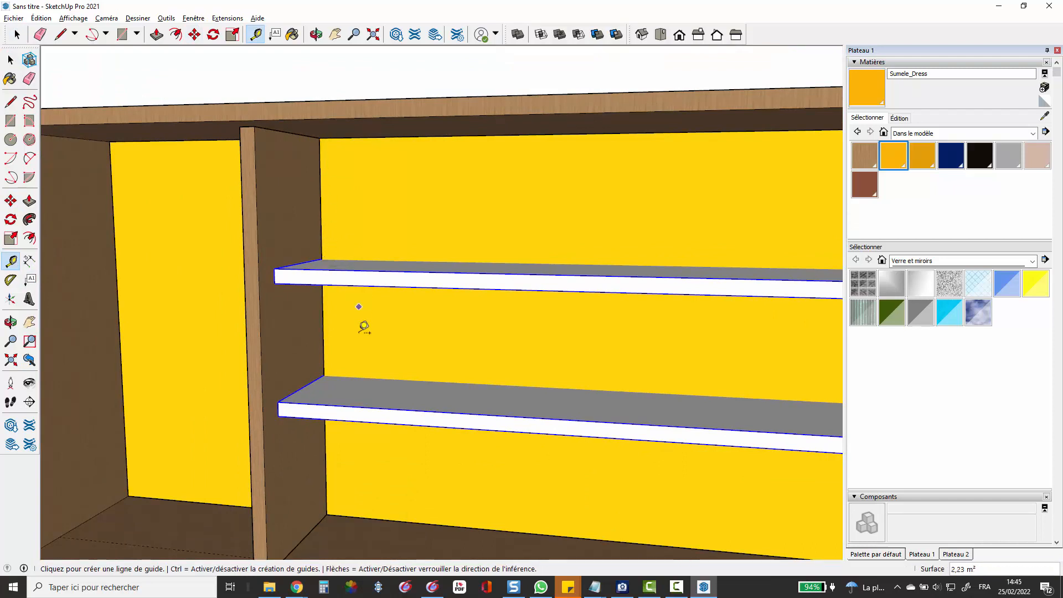
Measure the clearance from the upper shelf's underside to the top of the lower shelf at the back corner.
{"action": "scroll", "coordinate": [350, 320], "scroll_direction": "up", "scroll_amount": 1}
{"action": "left_click", "coordinate": [345, 323]}
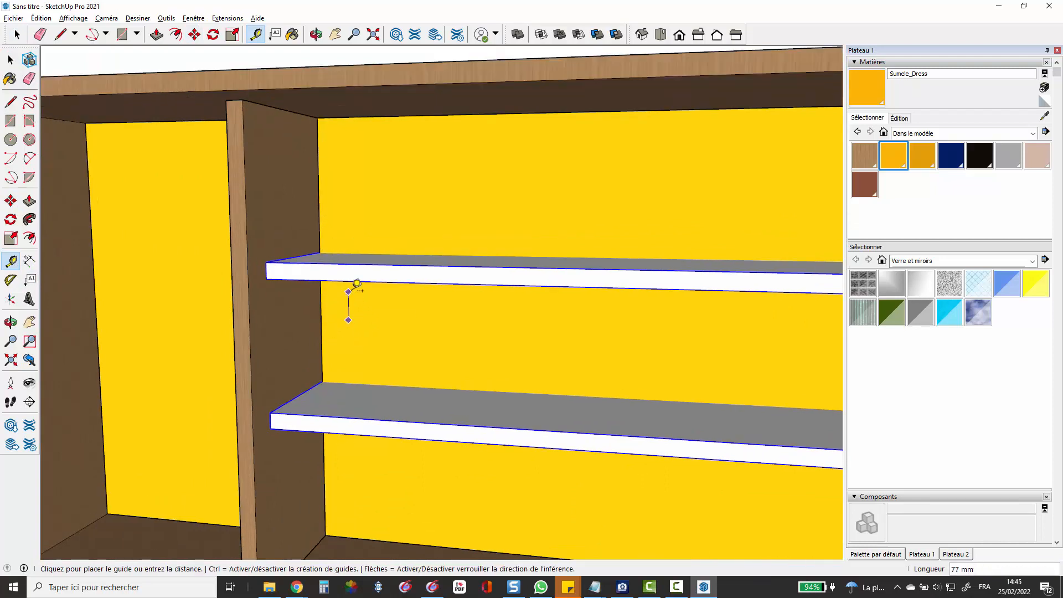
{"action": "left_click", "coordinate": [350, 291]}
{"action": "middle_click_drag", "start_coordinate": [353, 305], "coordinate": [297, 220]}
{"action": "left_click", "coordinate": [11, 261]}
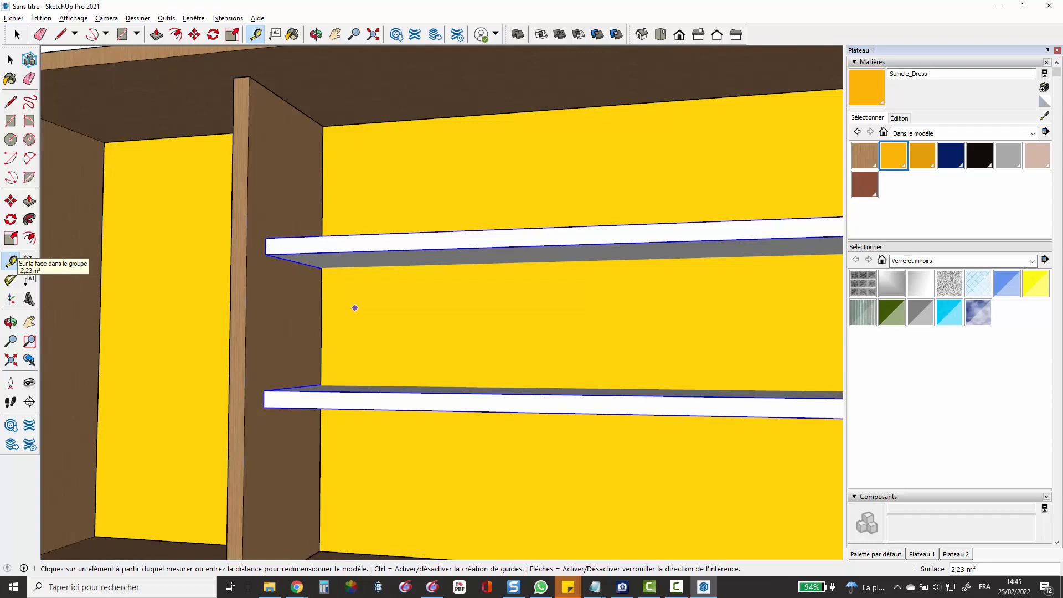
{"action": "left_click", "coordinate": [355, 308]}
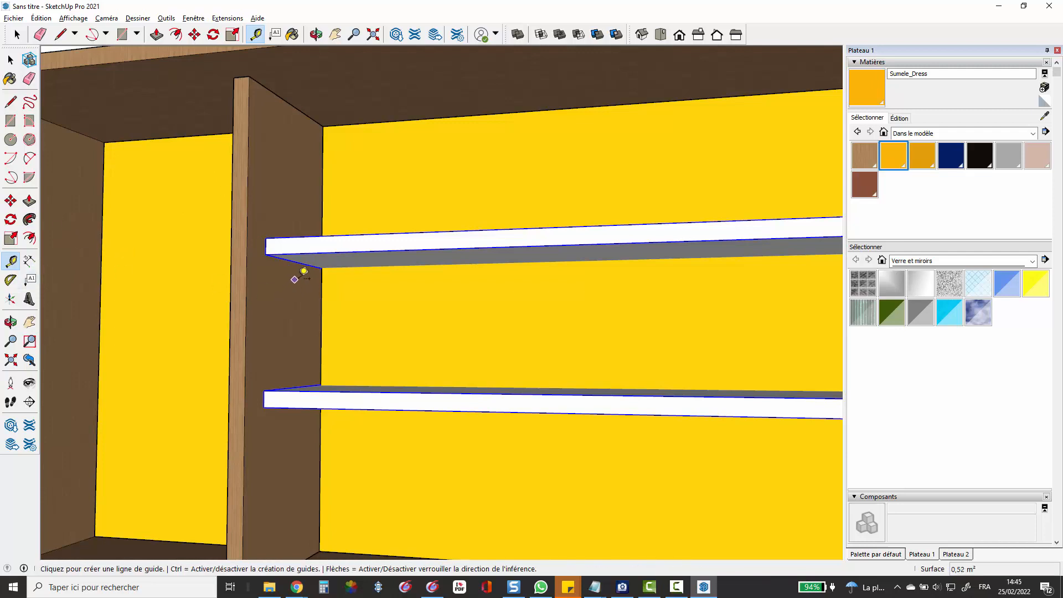
{"action": "left_click", "coordinate": [325, 268]}
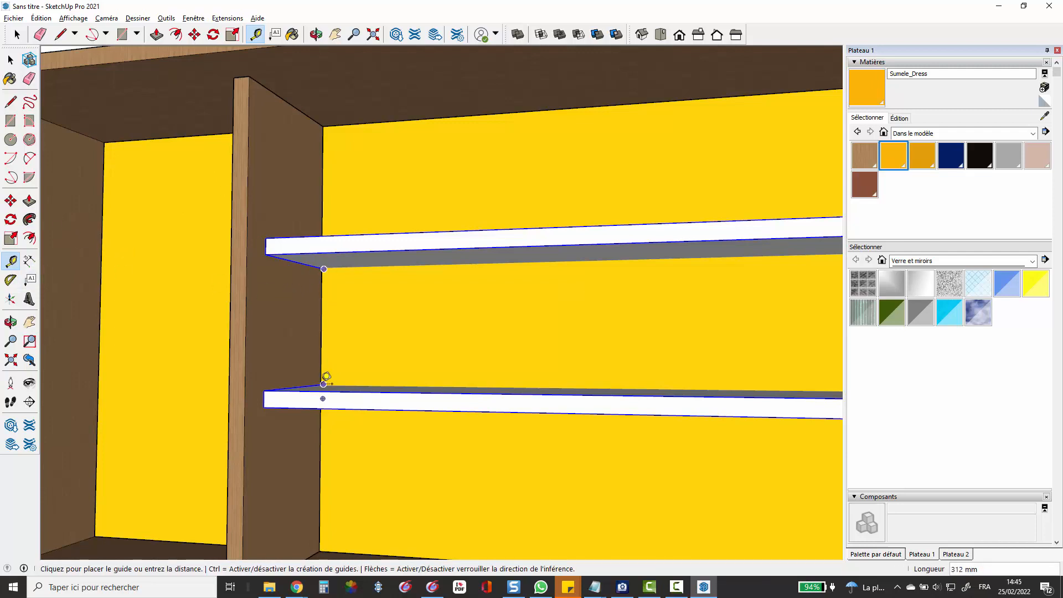
{"action": "key", "text": "space"}
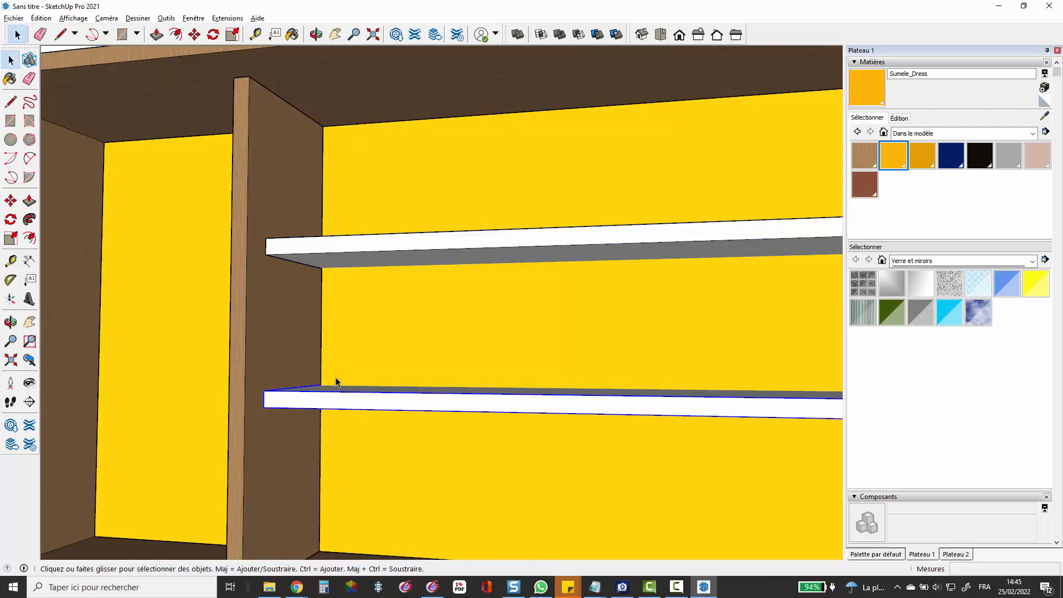
Move only the lower shelf 38 mm downward.
{"action": "key", "text": "m"}
{"action": "left_click", "coordinate": [322, 285]}
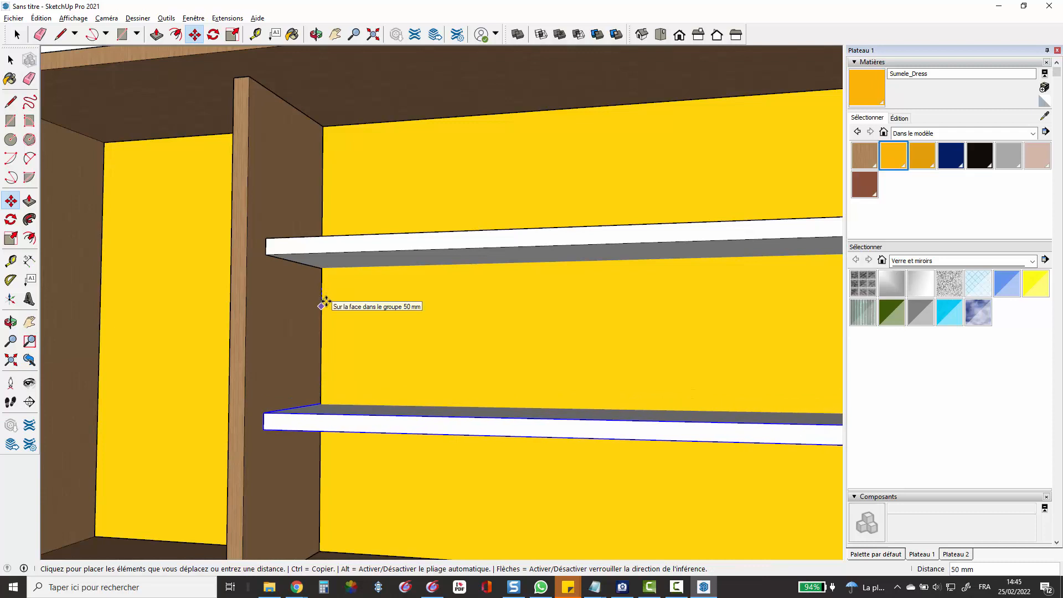
{"action": "key", "text": "Return"}
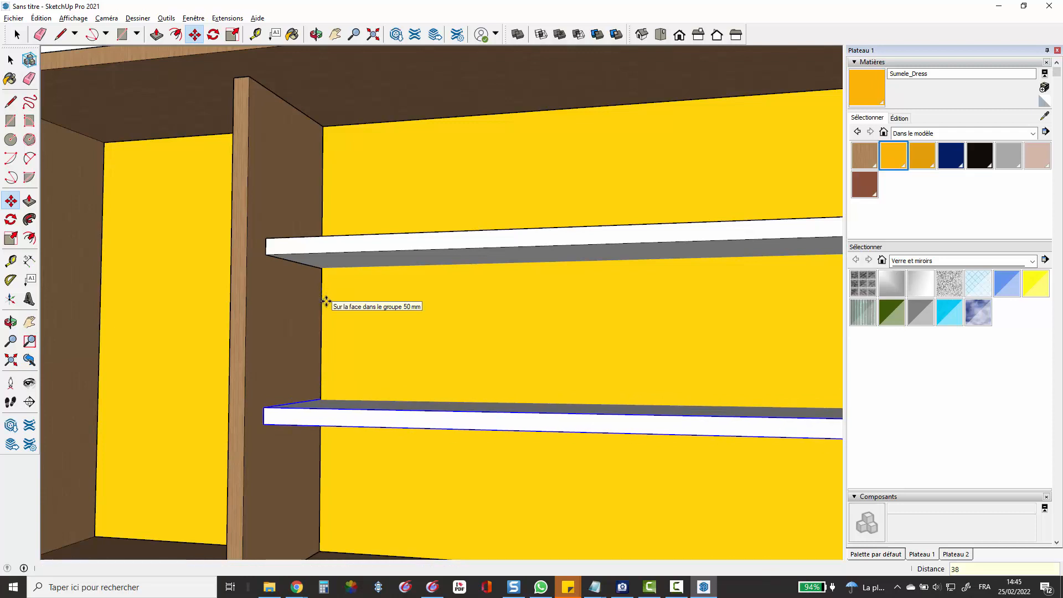
{"action": "key", "text": "space"}
{"action": "left_click", "coordinate": [327, 301]}
Open the lower shelf's group for editing and push its front face back 50 mm.
{"action": "scroll", "coordinate": [329, 310], "scroll_direction": "down", "scroll_amount": 2}
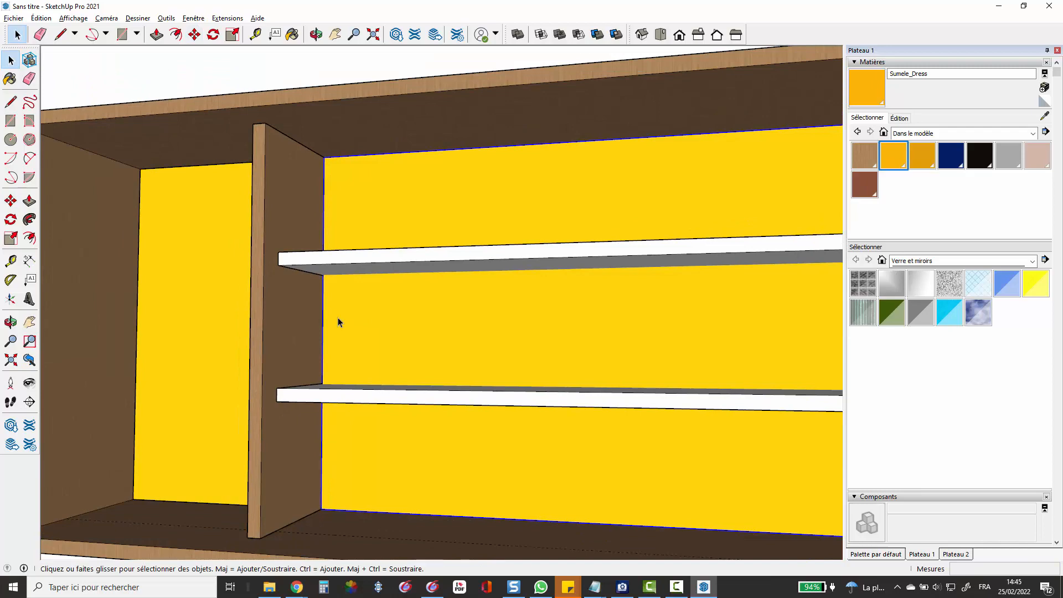
{"action": "middle_click_drag", "start_coordinate": [358, 350], "coordinate": [458, 348]}
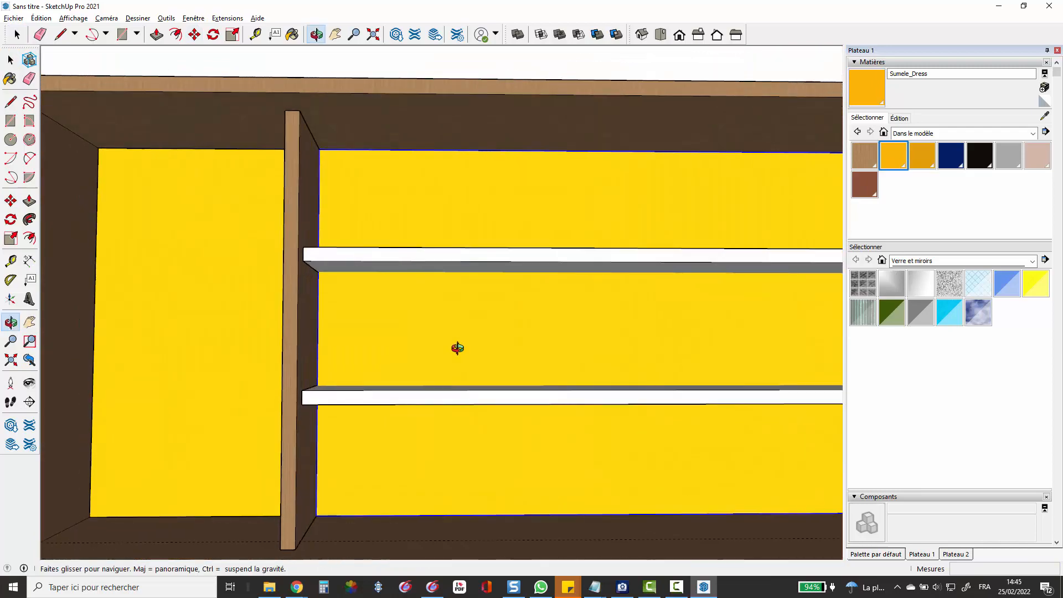
{"action": "scroll", "coordinate": [457, 348], "scroll_direction": "up", "scroll_amount": 2}
{"action": "scroll", "coordinate": [397, 325], "scroll_direction": "down", "scroll_amount": 4}
{"action": "scroll", "coordinate": [550, 325], "scroll_direction": "down", "scroll_amount": 1}
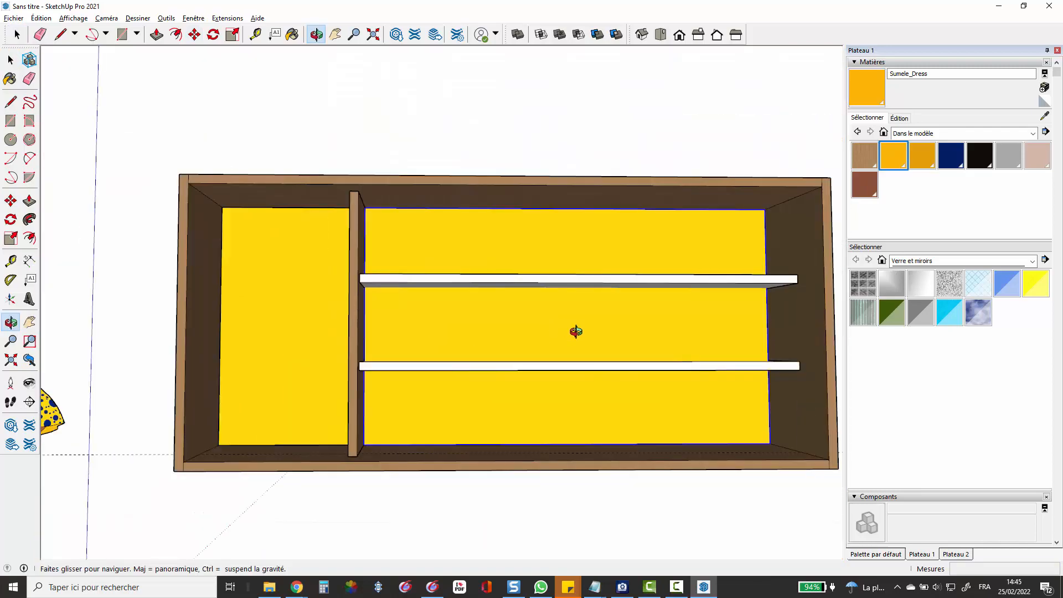
{"action": "scroll", "coordinate": [576, 331], "scroll_direction": "down", "scroll_amount": 1}
{"action": "scroll", "coordinate": [576, 335], "scroll_direction": "up", "scroll_amount": 1}
{"action": "middle_click_drag", "start_coordinate": [577, 338], "coordinate": [738, 419]}
{"action": "scroll", "coordinate": [648, 332], "scroll_direction": "up", "scroll_amount": 5}
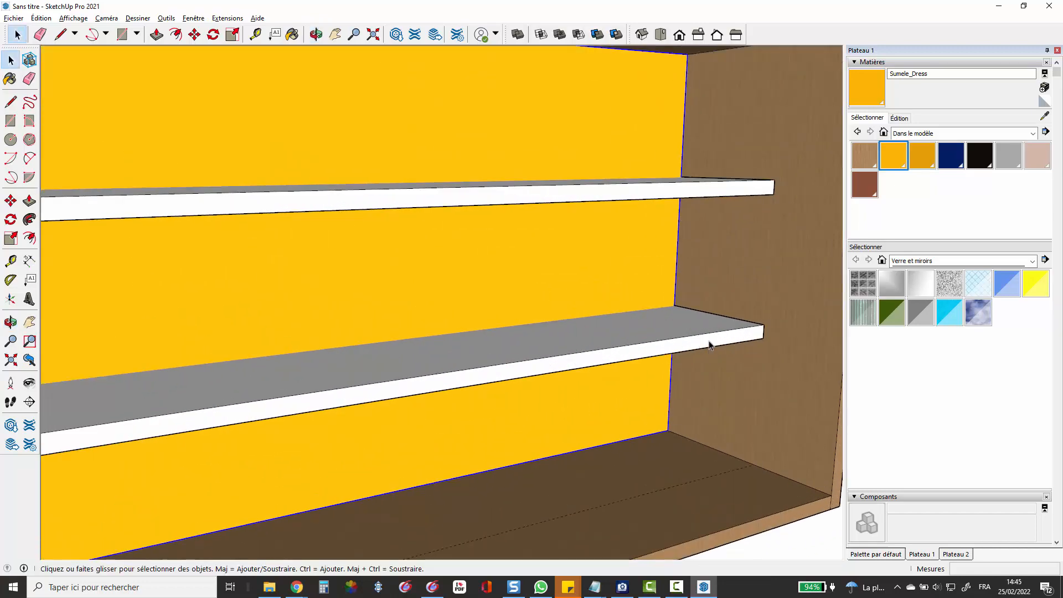
{"action": "double_click", "coordinate": [711, 346]}
{"action": "left_click", "coordinate": [711, 347]}
{"action": "key", "text": "p"}
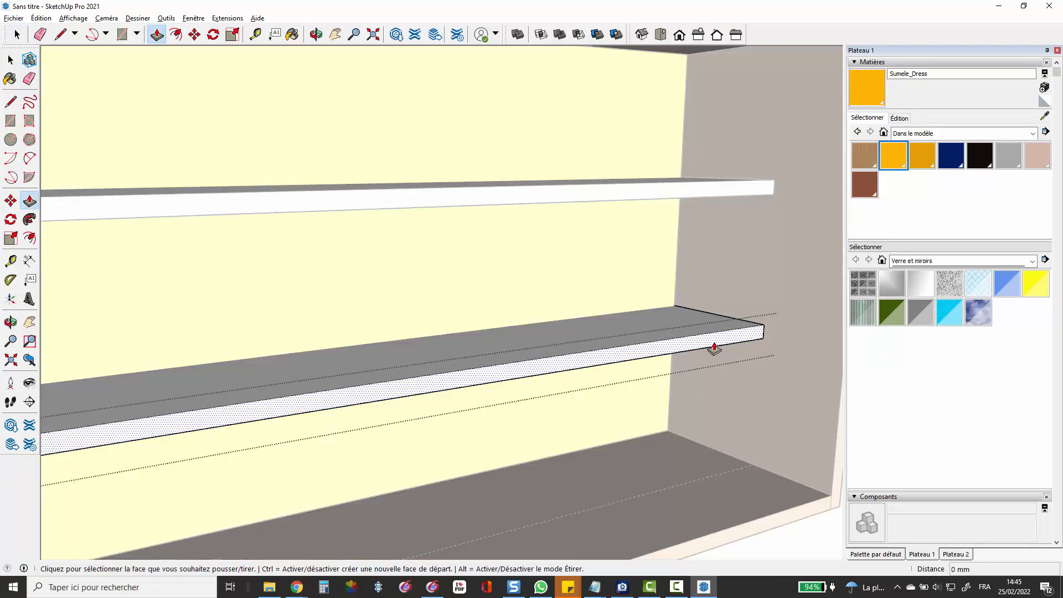
{"action": "left_click", "coordinate": [712, 348]}
{"action": "type", "text": "50"}
{"action": "key", "text": "Return"}
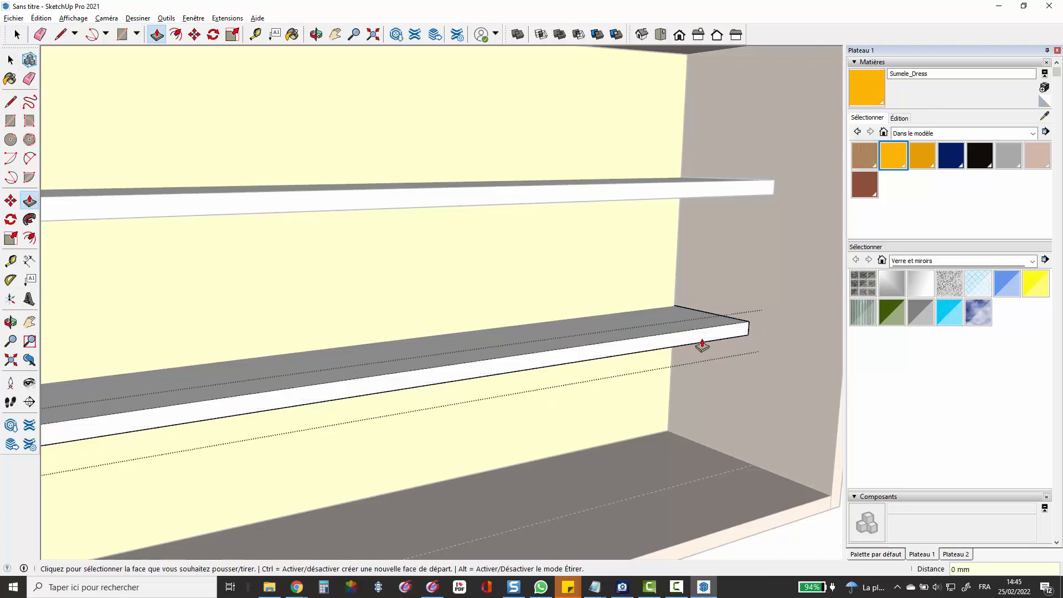
Finish editing the lower shelf's group and select the upper shelf.
{"action": "key", "text": "space"}
{"action": "key", "text": "Escape"}
{"action": "left_click", "coordinate": [695, 194]}
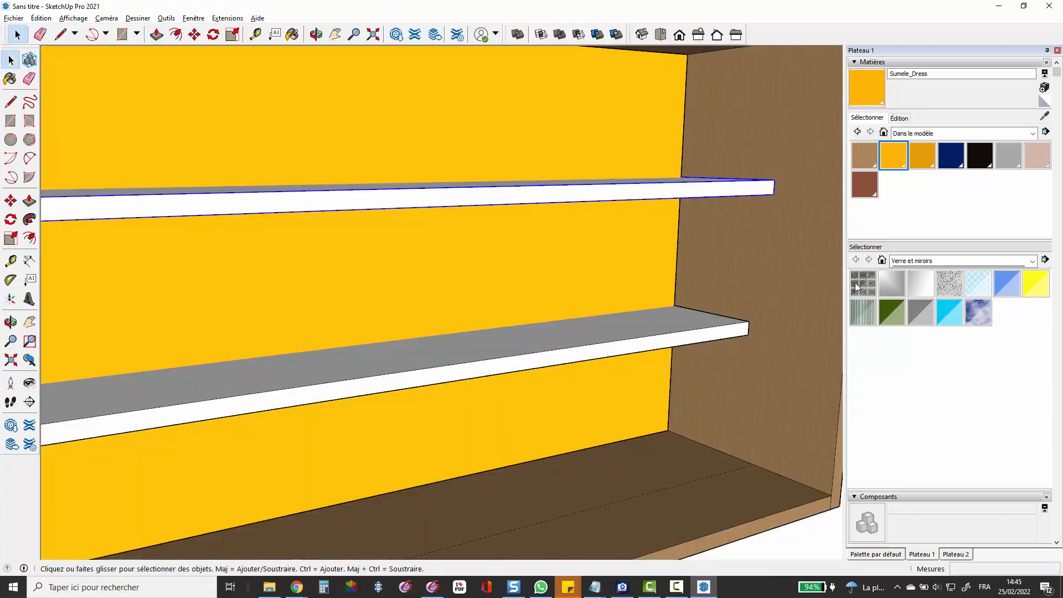
{"action": "scroll", "coordinate": [577, 195], "scroll_direction": "up", "scroll_amount": 2}
{"action": "scroll", "coordinate": [566, 217], "scroll_direction": "down", "scroll_amount": 2}
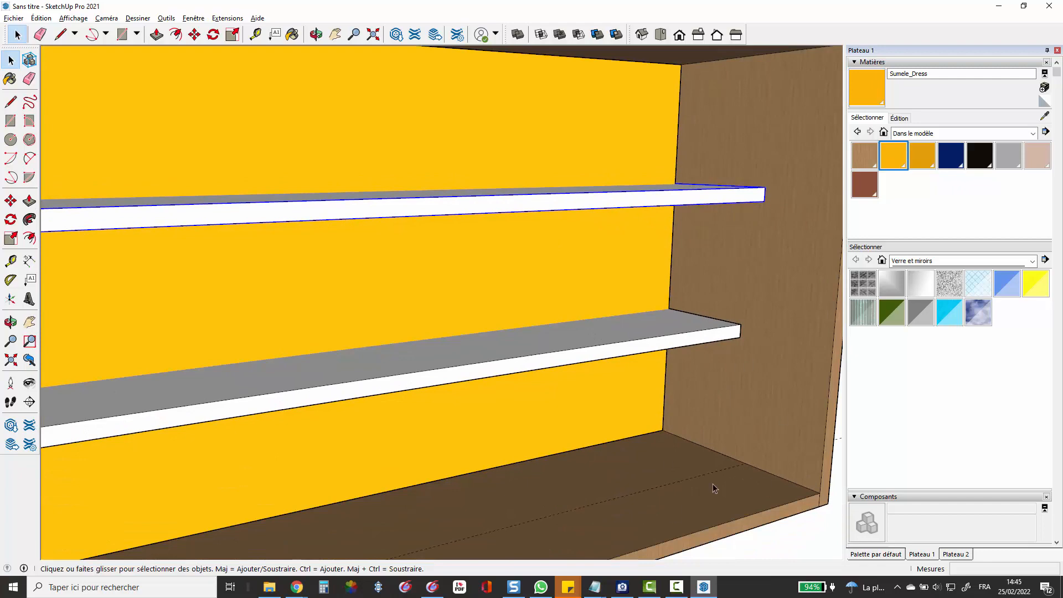
{"action": "scroll", "coordinate": [651, 324], "scroll_direction": "down", "scroll_amount": 3}
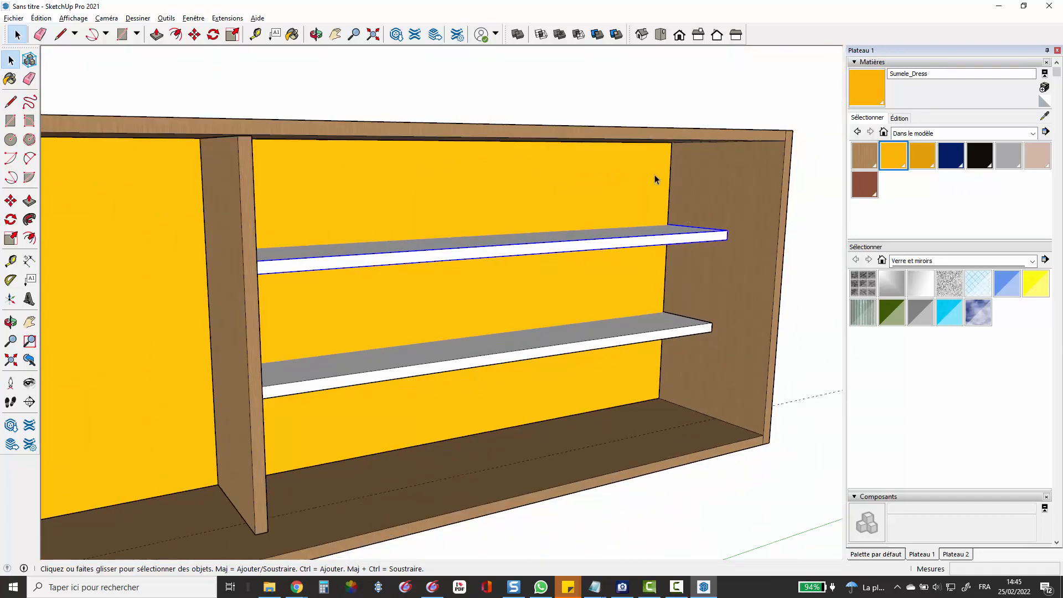
{"action": "scroll", "coordinate": [657, 186], "scroll_direction": "down", "scroll_amount": 3}
{"action": "scroll", "coordinate": [707, 188], "scroll_direction": "up", "scroll_amount": 5}
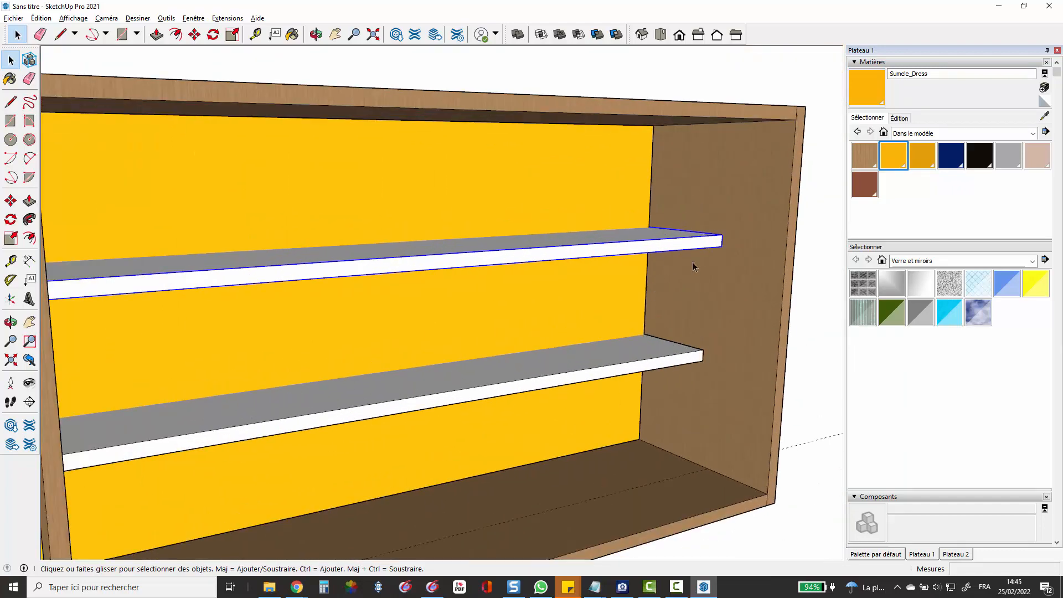
{"action": "scroll", "coordinate": [673, 280], "scroll_direction": "down", "scroll_amount": 1}
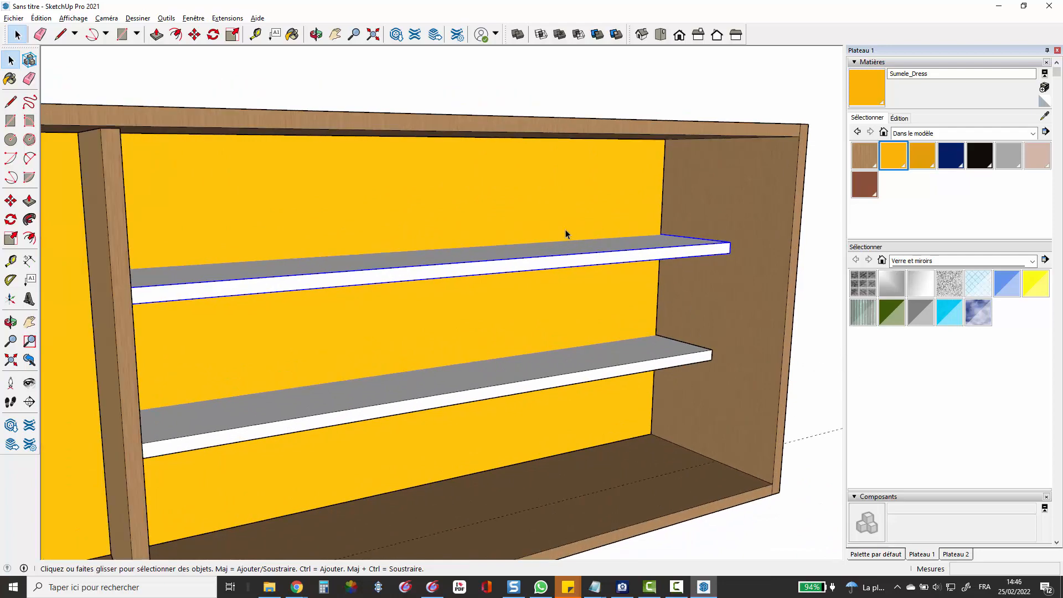
{"action": "scroll", "coordinate": [566, 230], "scroll_direction": "down", "scroll_amount": 2}
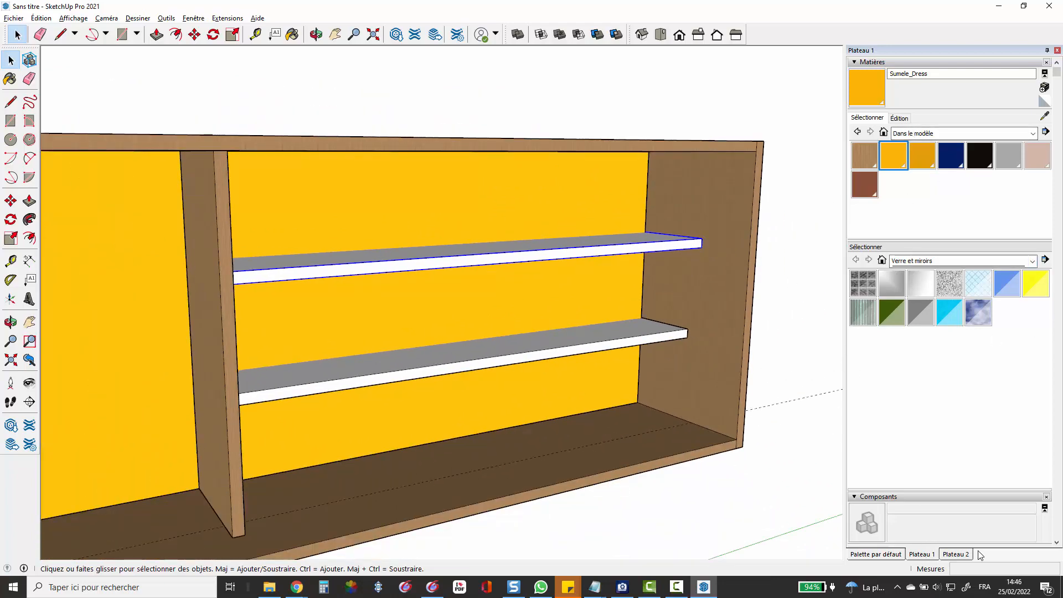
Search 3D Warehouse for "classeur" components.
{"action": "left_click", "coordinate": [884, 555]}
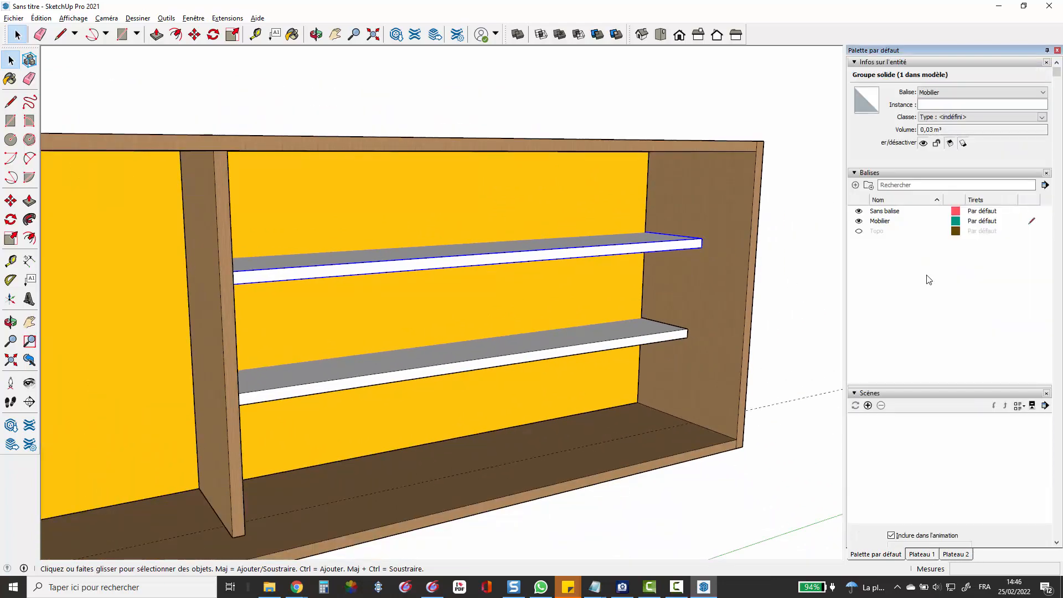
{"action": "left_click", "coordinate": [960, 555]}
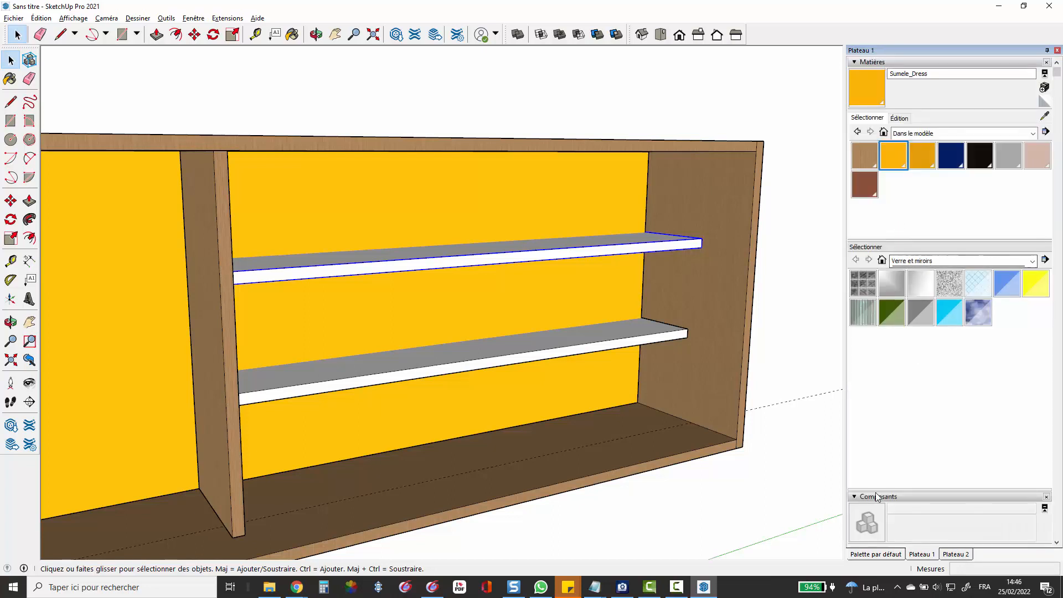
{"action": "left_click", "coordinate": [857, 62]}
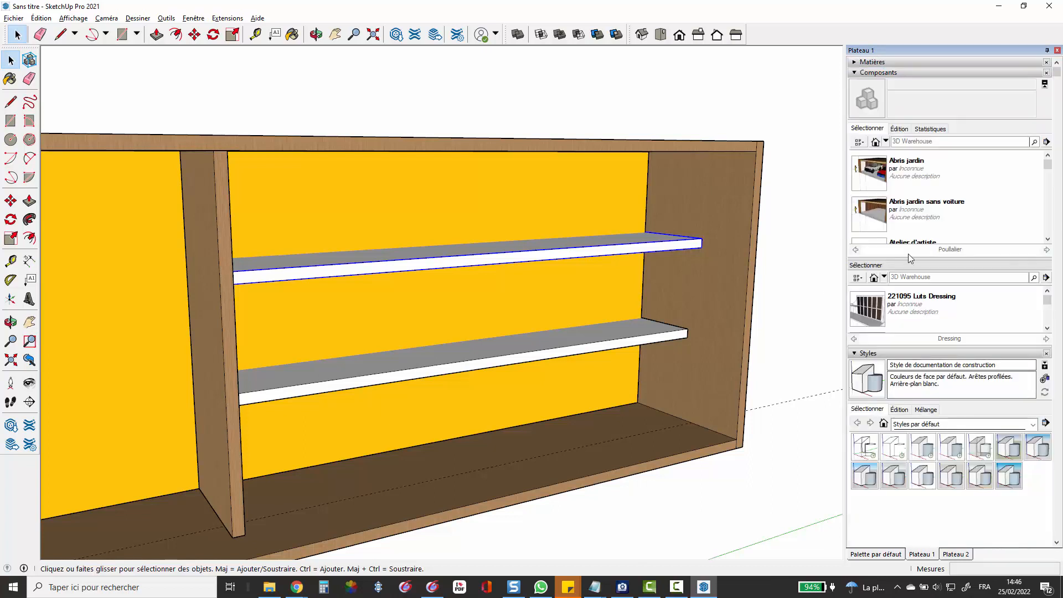
{"action": "left_click", "coordinate": [925, 278]}
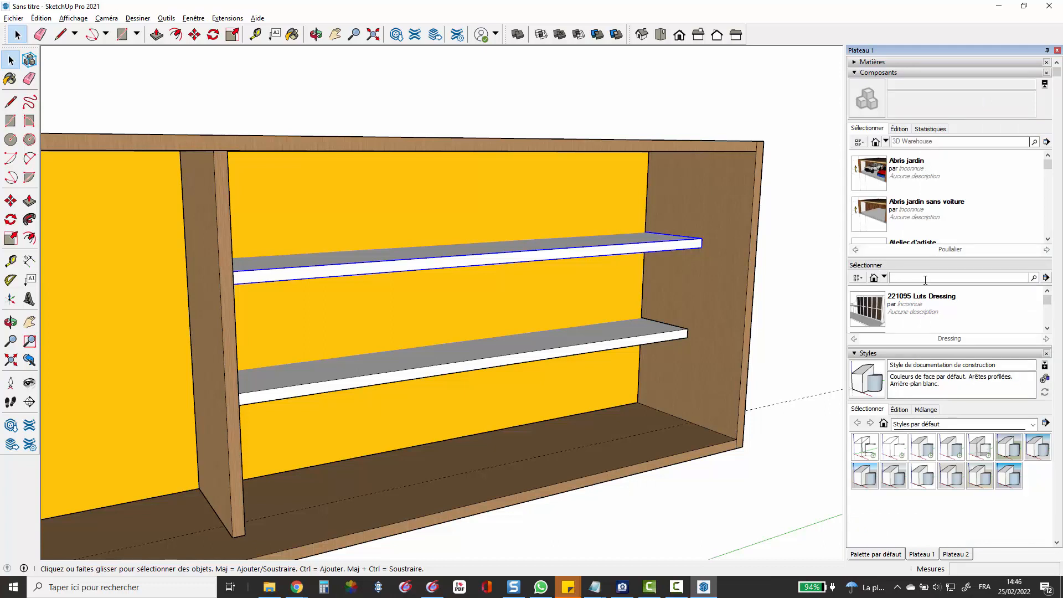
{"action": "left_click", "coordinate": [930, 140]}
{"action": "key", "text": "Return"}
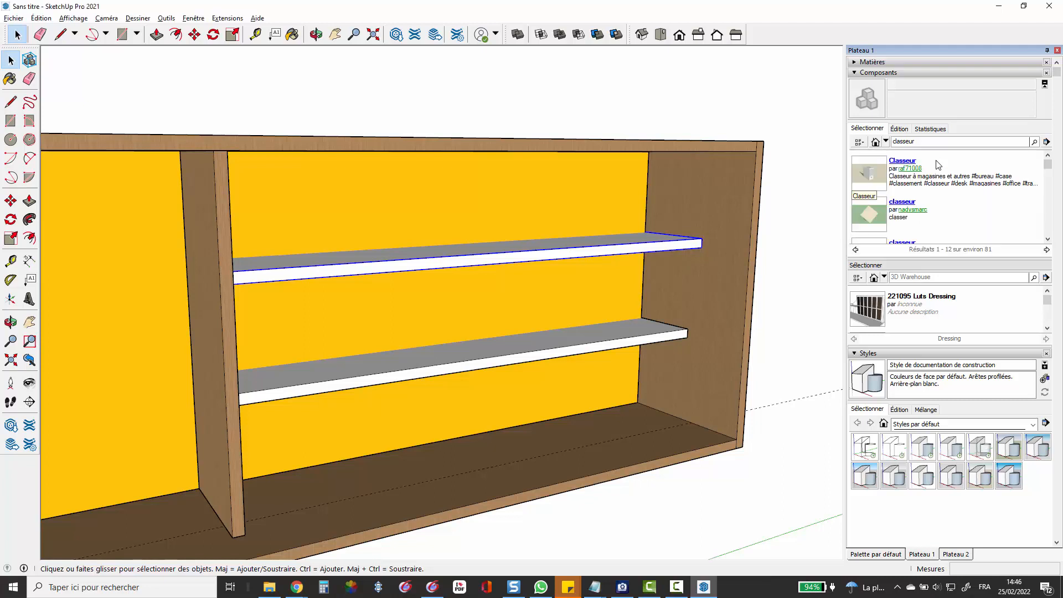
Insert the red 21 x 29.7 Classeur binder into the empty space beside the cabinet.
{"action": "scroll", "coordinate": [928, 172], "scroll_direction": "down", "scroll_amount": 2}
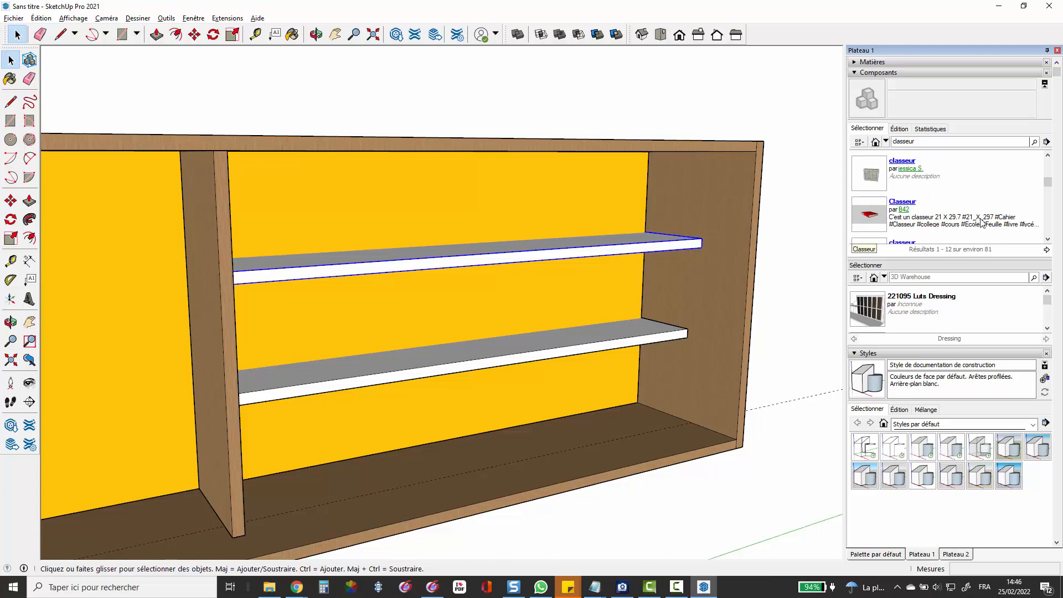
{"action": "left_click", "coordinate": [876, 222]}
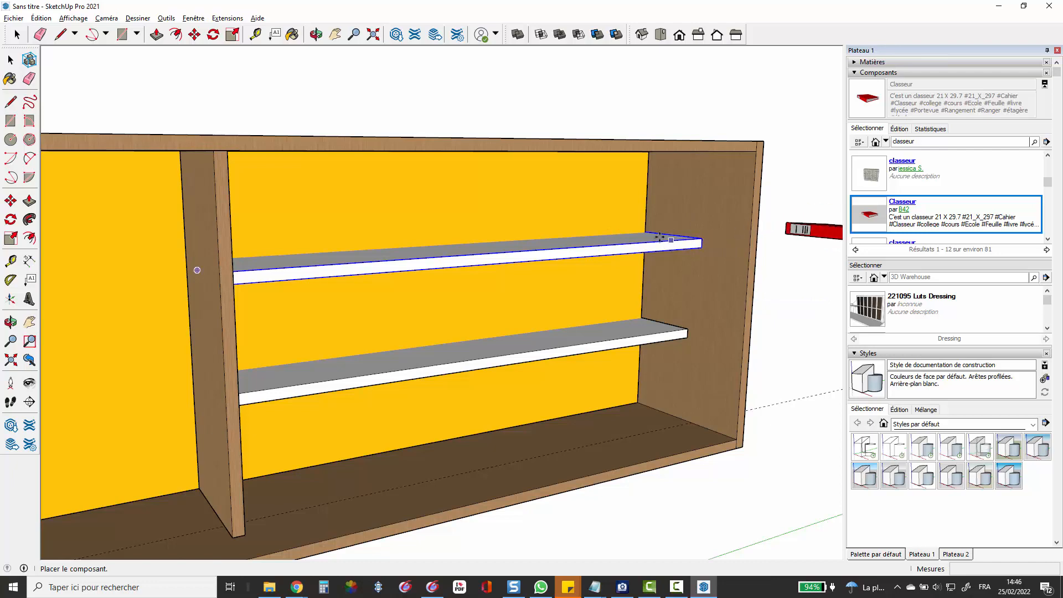
{"action": "scroll", "coordinate": [660, 240], "scroll_direction": "down", "scroll_amount": 3}
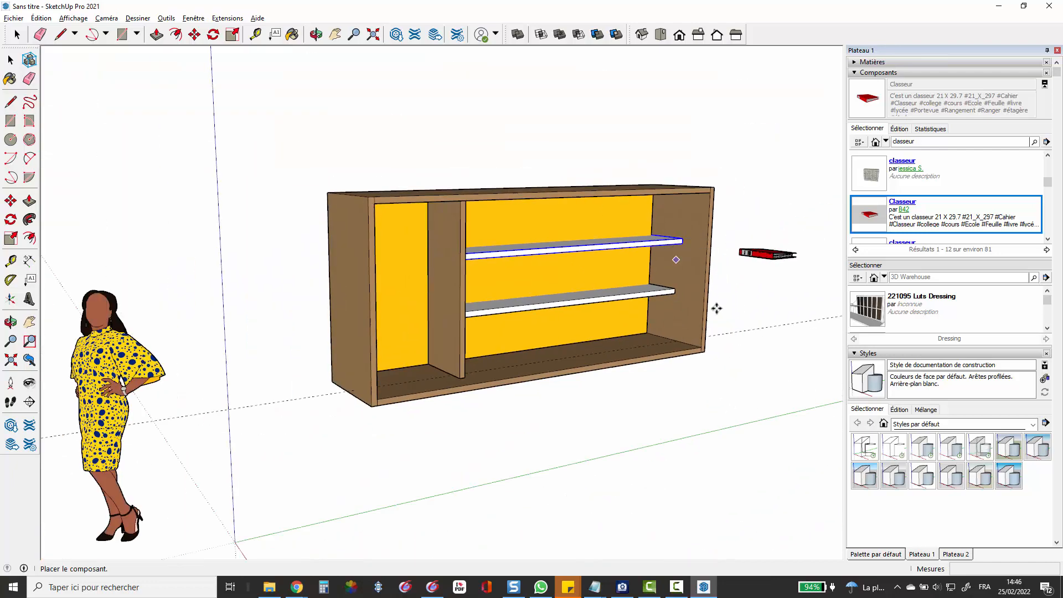
{"action": "left_click", "coordinate": [776, 380]}
{"action": "scroll", "coordinate": [691, 390], "scroll_direction": "up", "scroll_amount": 3}
{"action": "scroll", "coordinate": [780, 376], "scroll_direction": "up", "scroll_amount": 6}
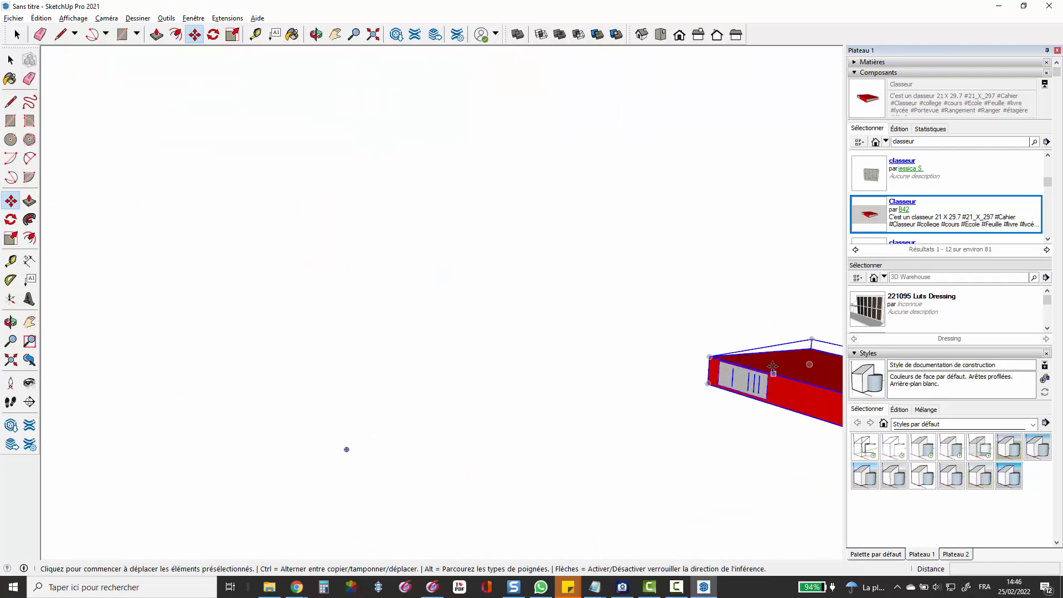
Rotate the binder 90° horizontally about its upper spine corner so the spine faces the cabinet's front.
{"action": "left_click", "coordinate": [10, 219]}
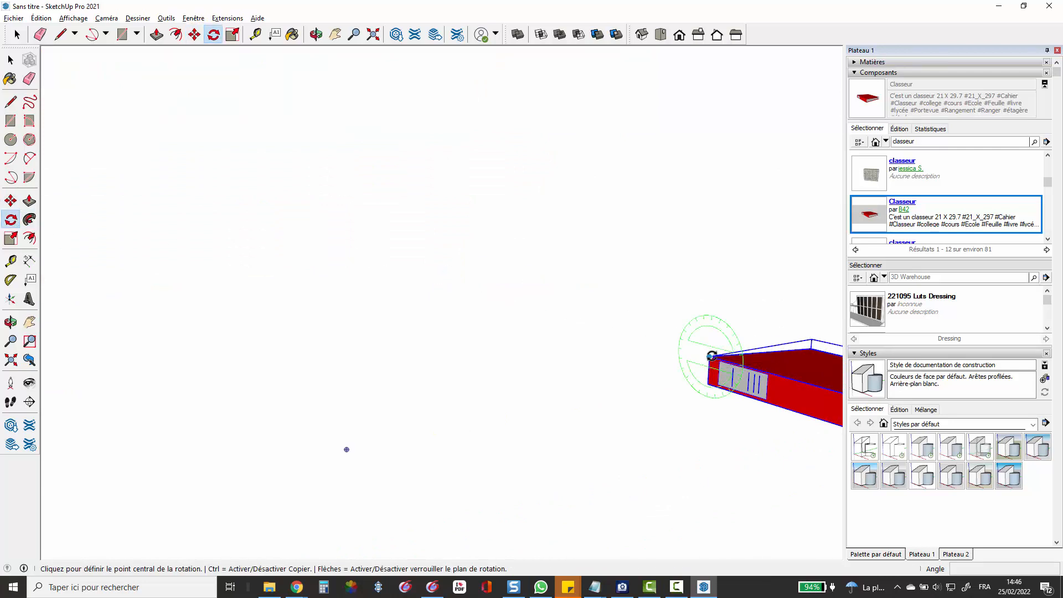
{"action": "scroll", "coordinate": [712, 355], "scroll_direction": "up", "scroll_amount": 2}
{"action": "scroll", "coordinate": [712, 355], "scroll_direction": "up", "scroll_amount": 2}
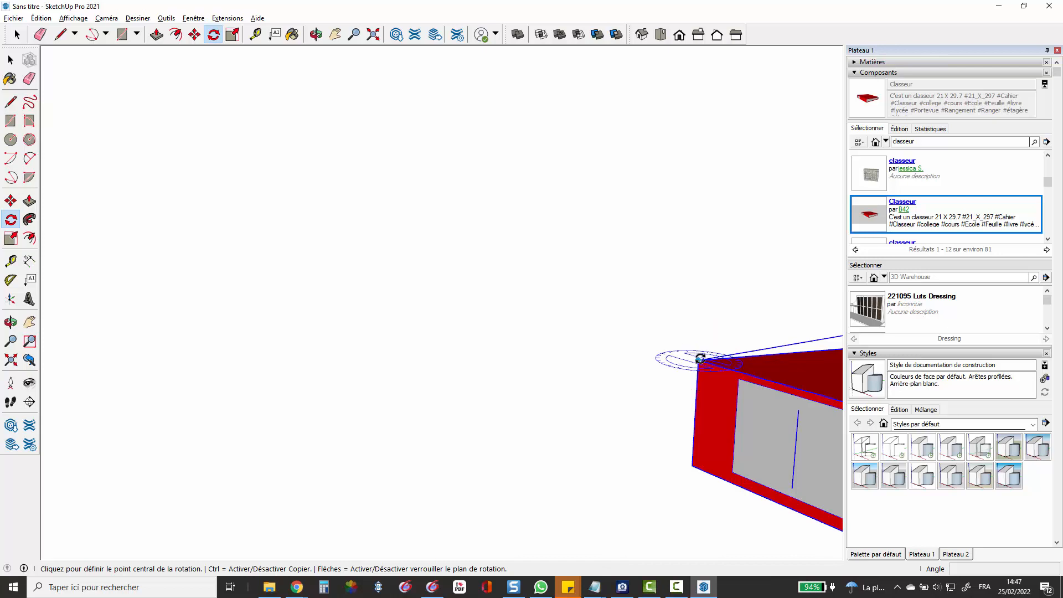
{"action": "left_click", "coordinate": [699, 359]}
{"action": "left_click", "coordinate": [736, 370]}
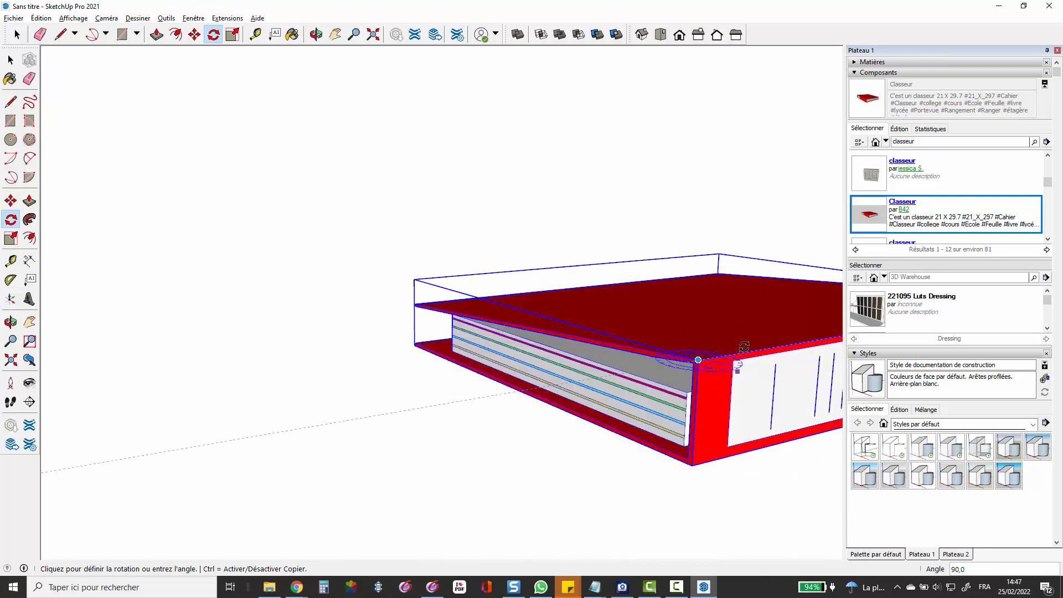
{"action": "left_click", "coordinate": [745, 343]}
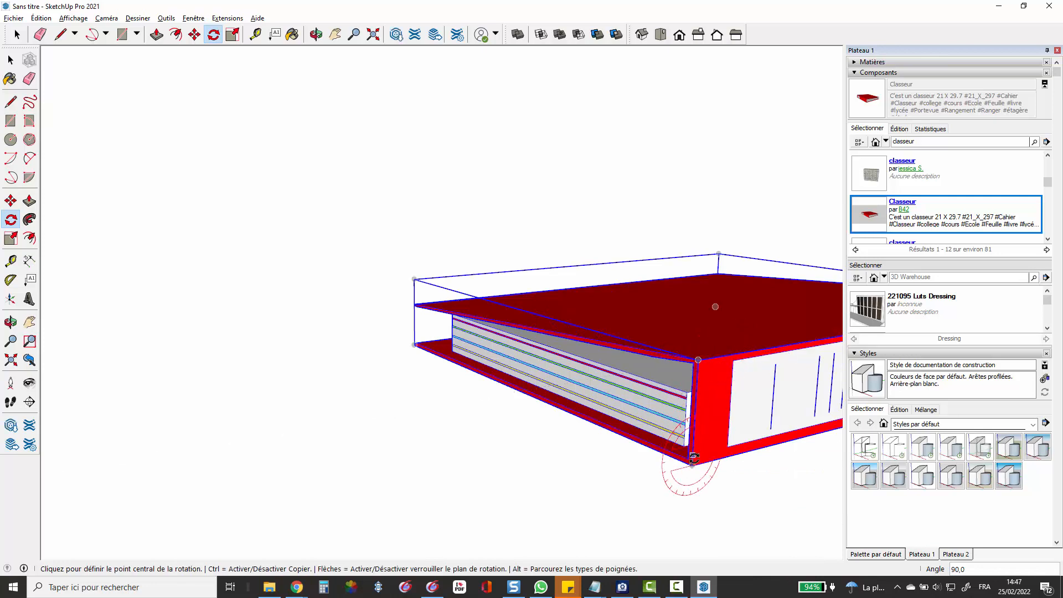
Rotate the binder 90° about the red axis from its bottom spine corner to stand it upright.
{"action": "key", "text": "Right"}
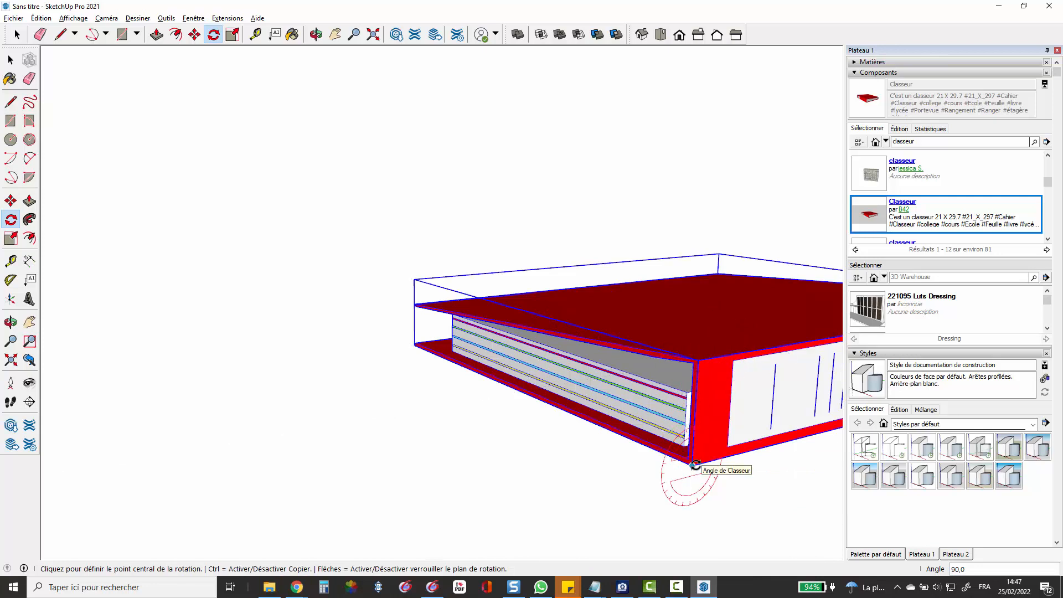
{"action": "left_click", "coordinate": [695, 464]}
{"action": "left_click", "coordinate": [749, 452]}
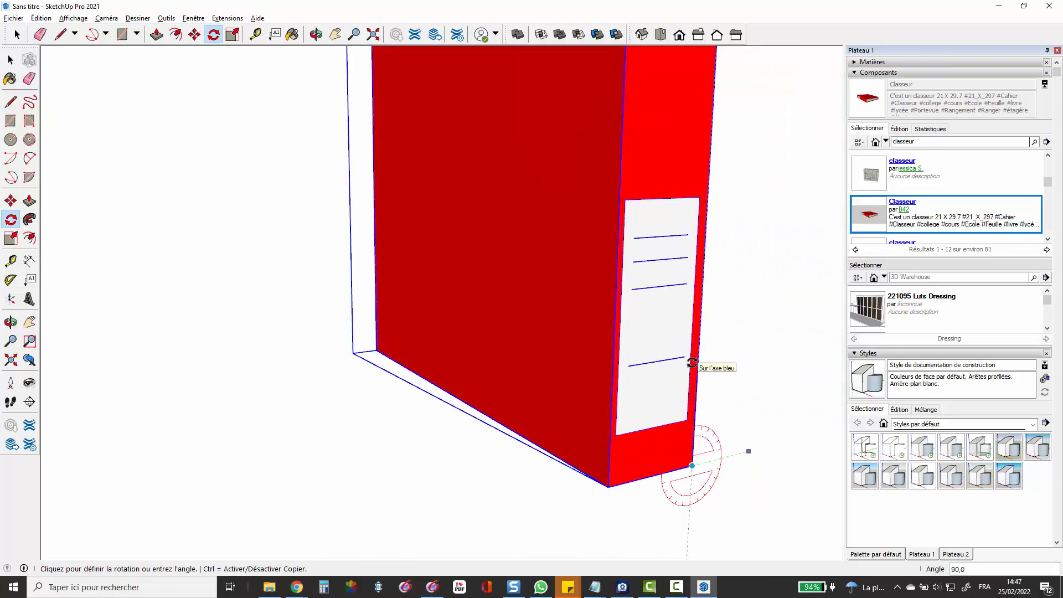
{"action": "left_click", "coordinate": [692, 363]}
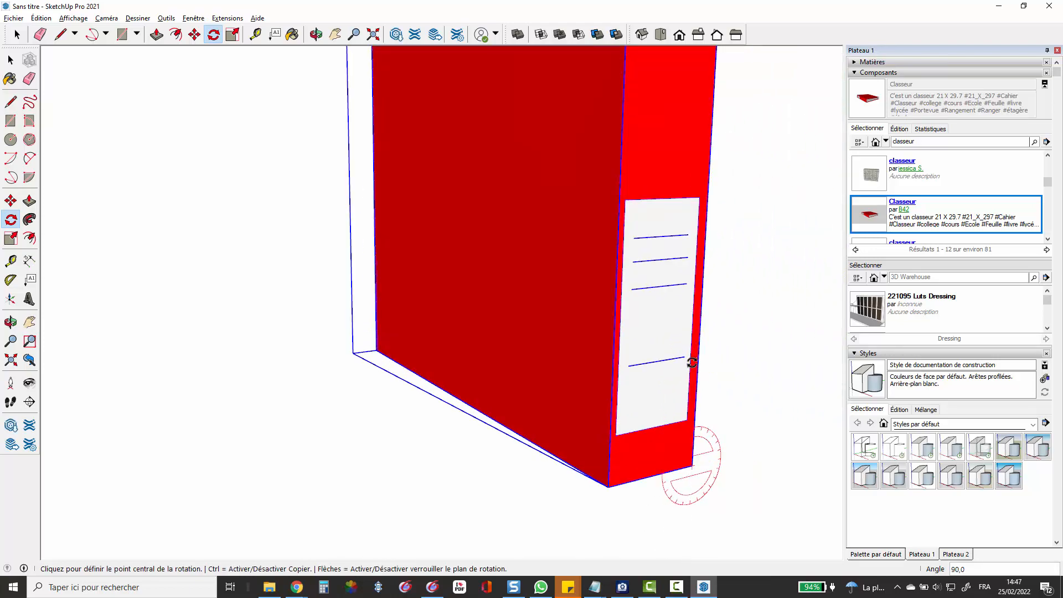
Move the upright binder by its bottom spine corner onto the upper shelf's front edge, near the cabinet's side panel.
{"action": "scroll", "coordinate": [693, 363], "scroll_direction": "down", "scroll_amount": 2}
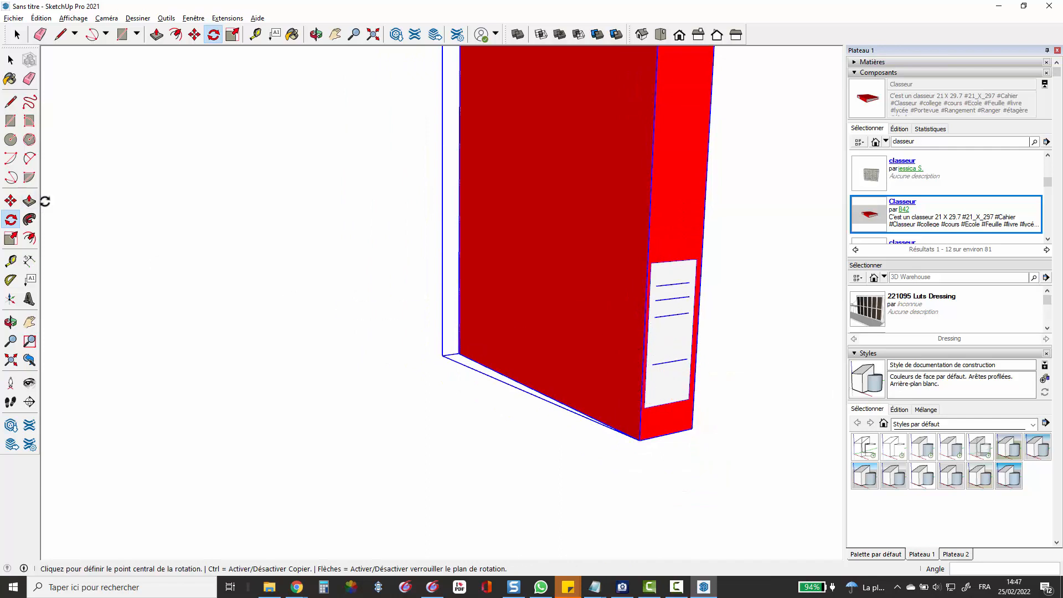
{"action": "left_click", "coordinate": [11, 200]}
{"action": "left_click", "coordinate": [692, 427]}
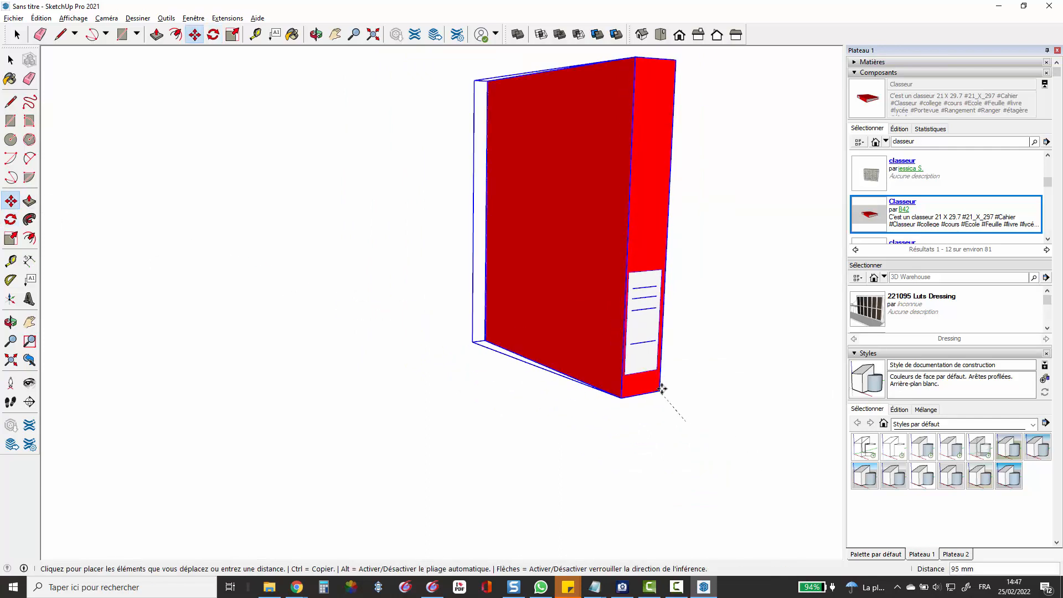
{"action": "scroll", "coordinate": [663, 389], "scroll_direction": "down", "scroll_amount": 6}
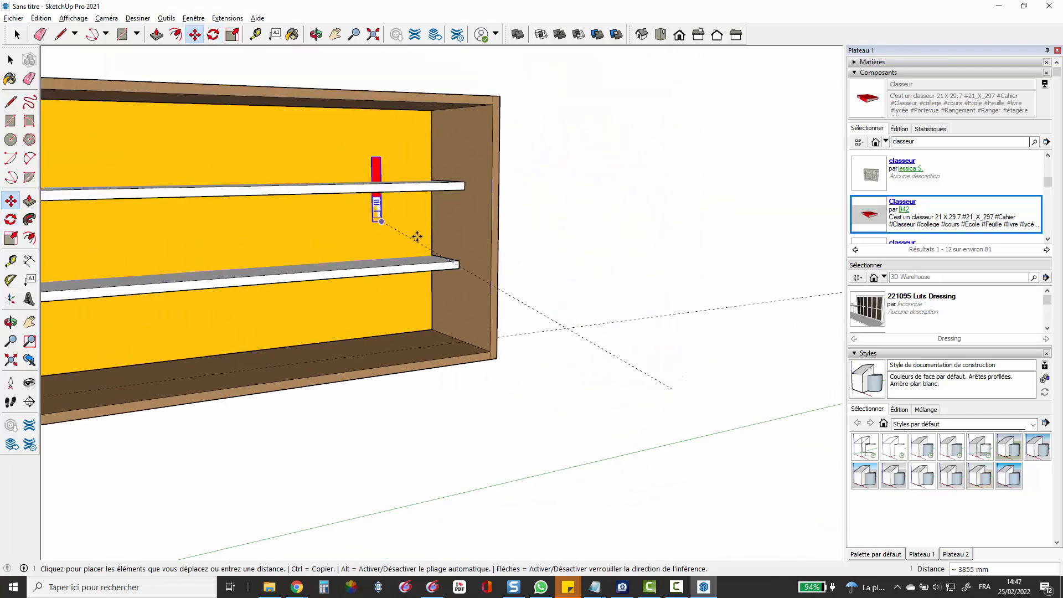
{"action": "scroll", "coordinate": [417, 237], "scroll_direction": "up", "scroll_amount": 8}
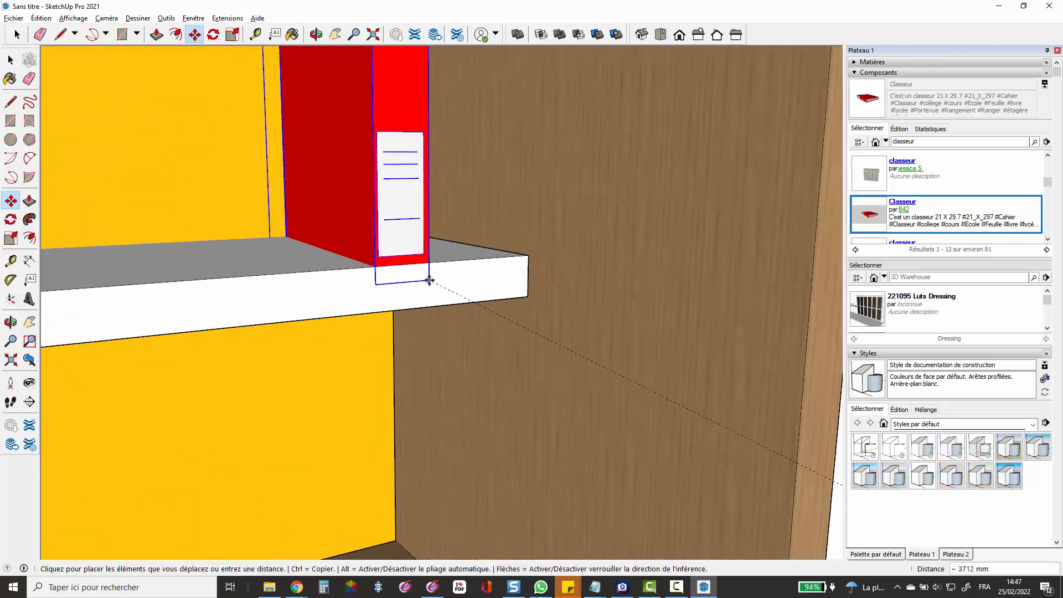
{"action": "scroll", "coordinate": [429, 279], "scroll_direction": "down", "scroll_amount": 6}
{"action": "scroll", "coordinate": [438, 149], "scroll_direction": "up", "scroll_amount": 6}
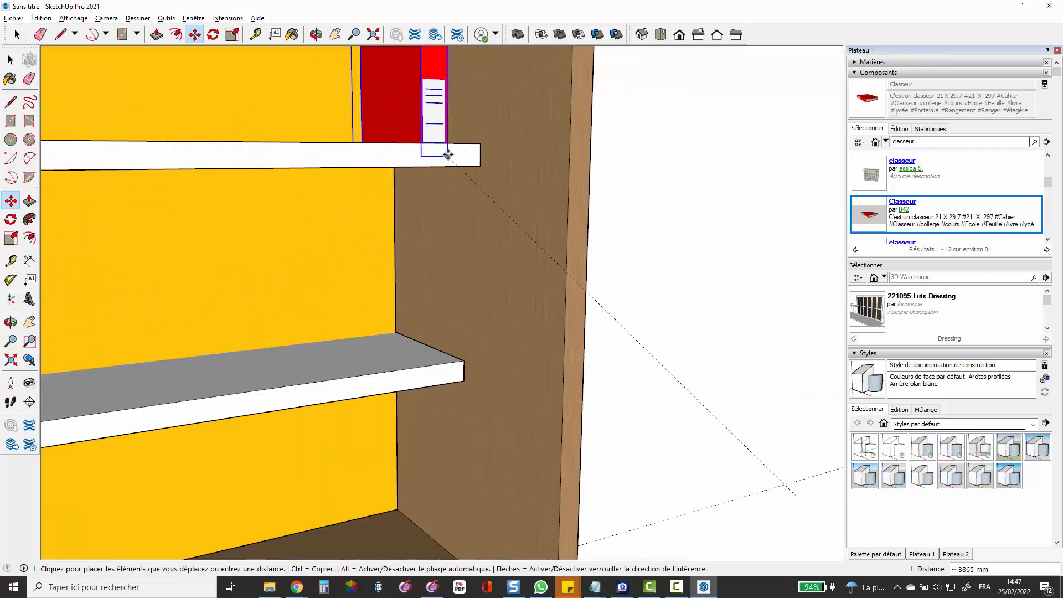
{"action": "scroll", "coordinate": [449, 154], "scroll_direction": "up", "scroll_amount": 2}
{"action": "left_click", "coordinate": [458, 195]}
Copy the binder 53 mm along the upper shelf's front edge, away from the side panel, and repeat it as ten copies.
{"action": "scroll", "coordinate": [461, 201], "scroll_direction": "down", "scroll_amount": 1}
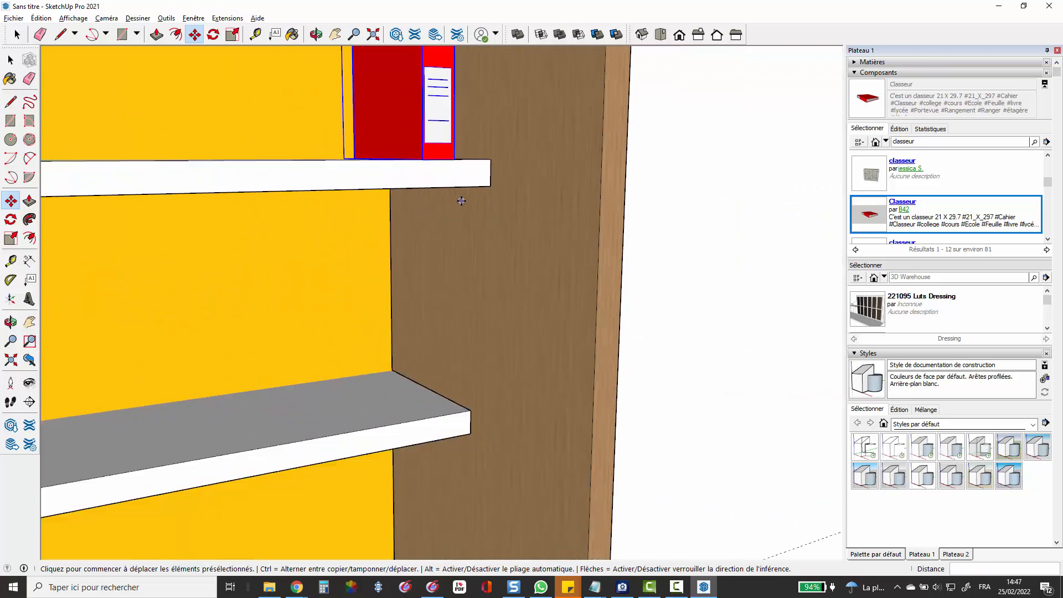
{"action": "scroll", "coordinate": [463, 203], "scroll_direction": "down", "scroll_amount": 3}
{"action": "middle_click_drag", "start_coordinate": [465, 204], "coordinate": [504, 218]}
{"action": "scroll", "coordinate": [501, 219], "scroll_direction": "up", "scroll_amount": 4}
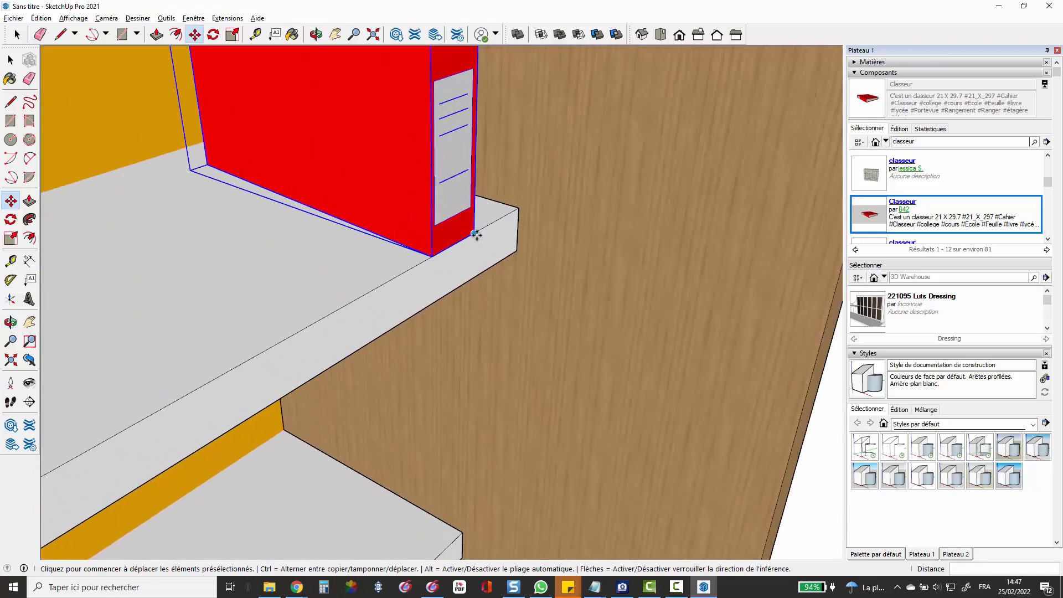
{"action": "left_click", "coordinate": [476, 235]}
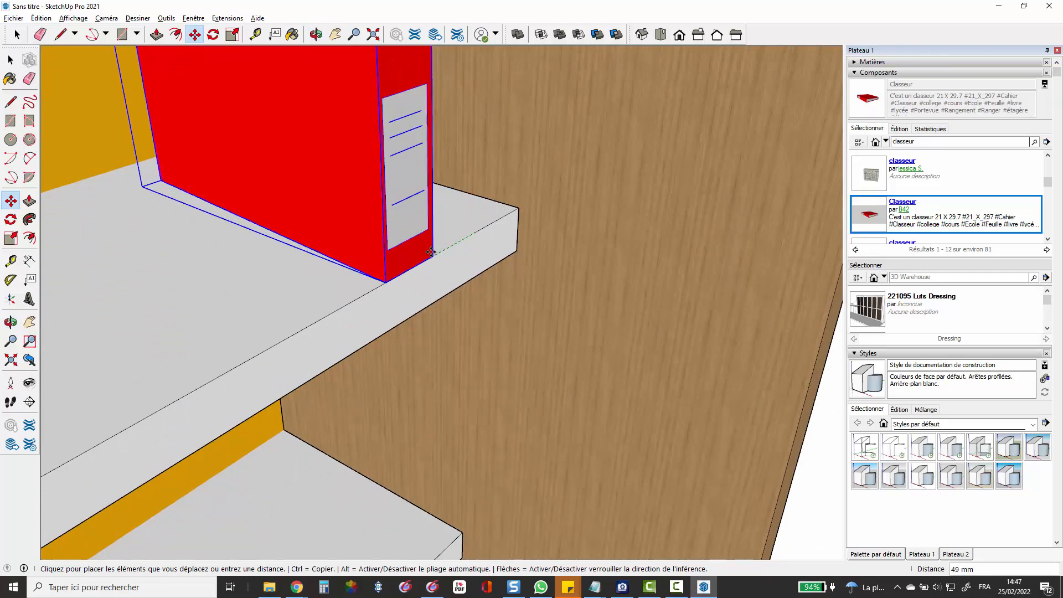
{"action": "key", "text": "ctrl"}
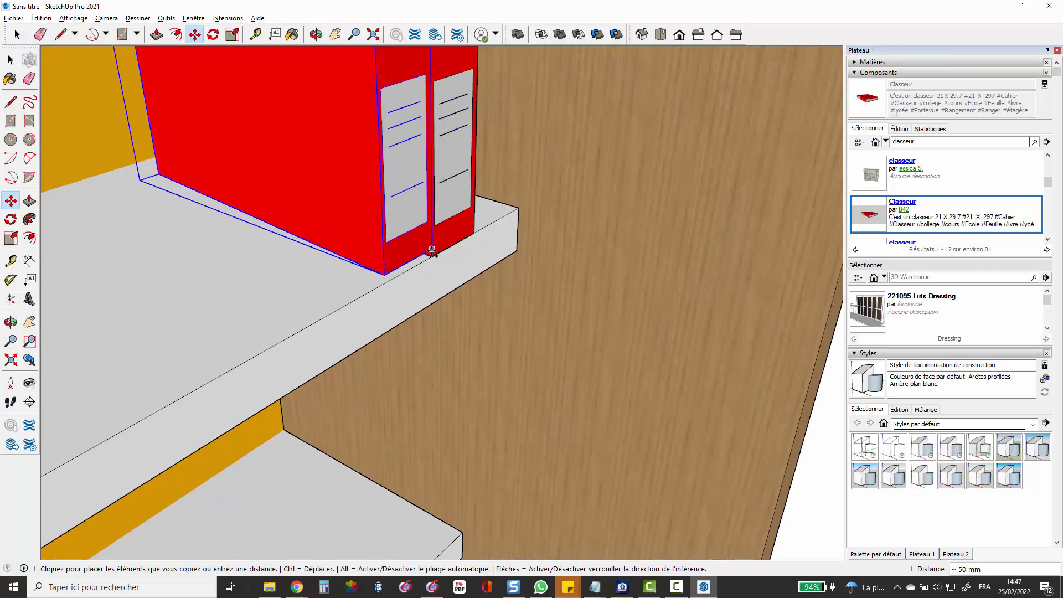
{"action": "scroll", "coordinate": [430, 258], "scroll_direction": "up", "scroll_amount": 4}
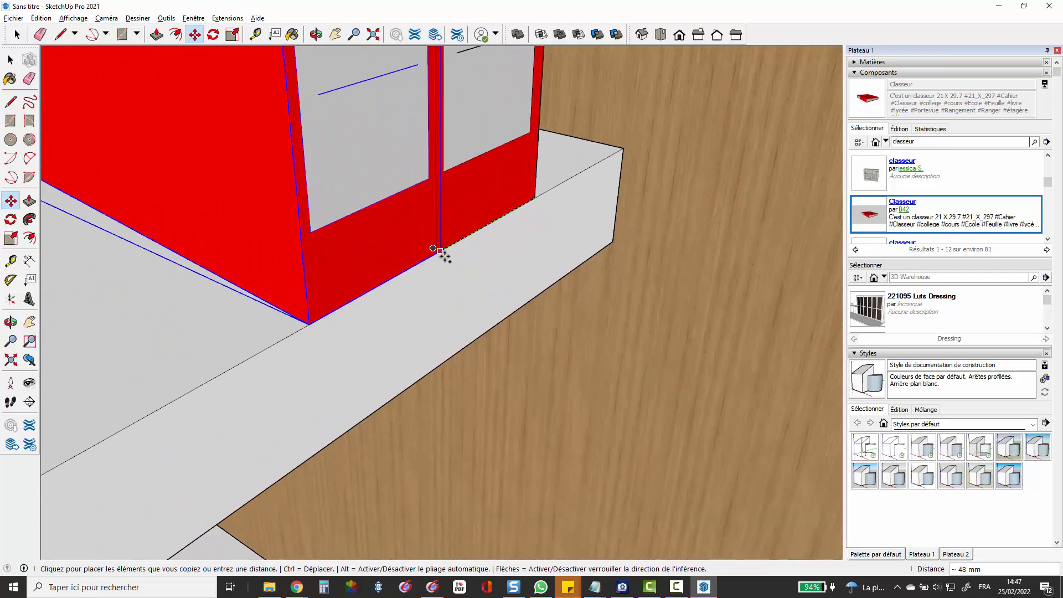
{"action": "scroll", "coordinate": [445, 258], "scroll_direction": "up", "scroll_amount": 5}
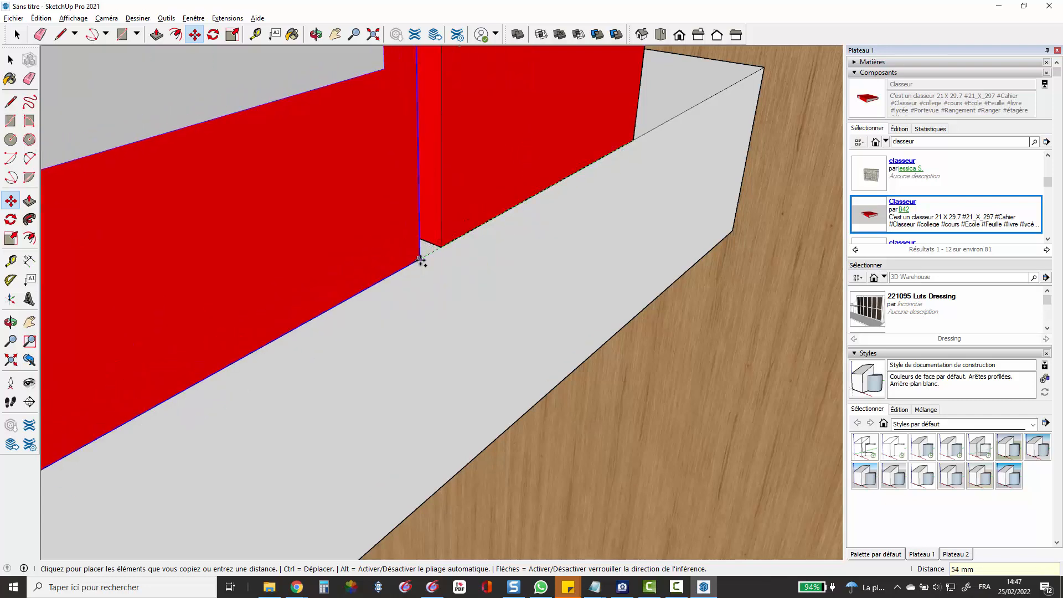
{"action": "left_click", "coordinate": [425, 258]}
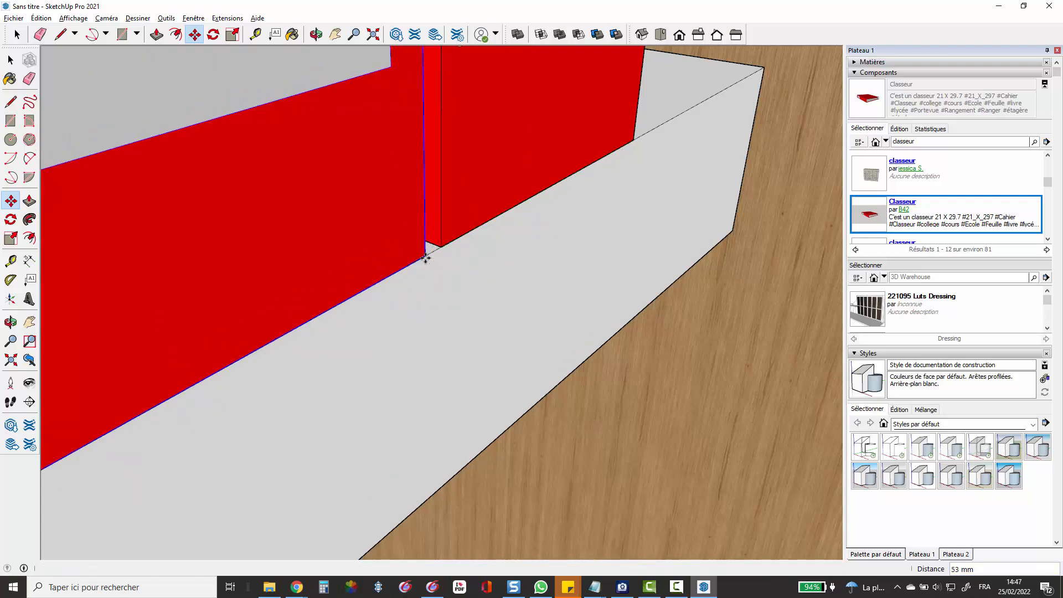
{"action": "type", "text": "*10"}
{"action": "key", "text": "Return"}
{"action": "scroll", "coordinate": [425, 257], "scroll_direction": "down", "scroll_amount": 10}
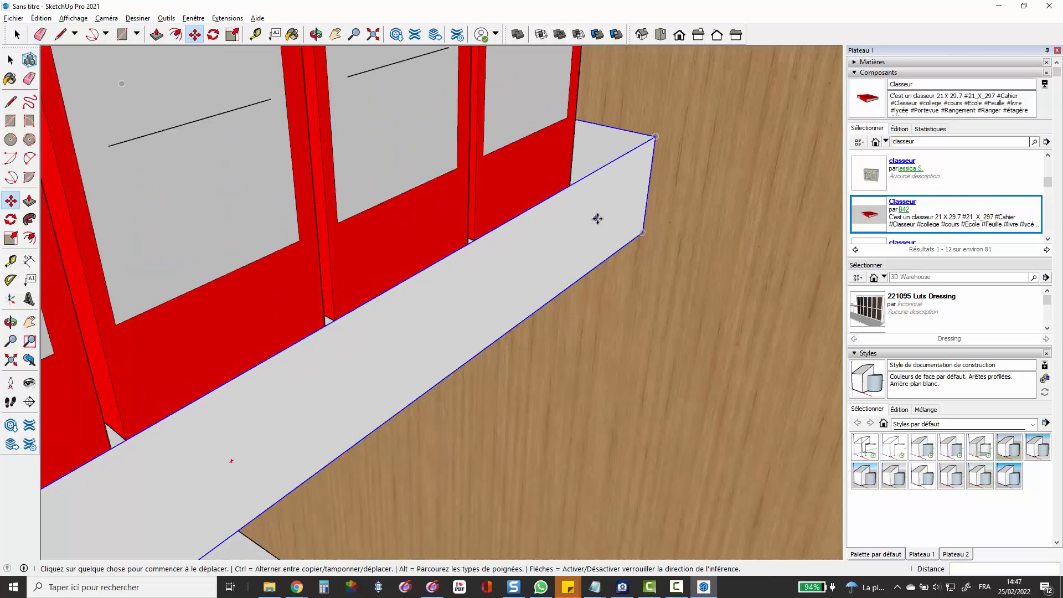
{"action": "scroll", "coordinate": [615, 222], "scroll_direction": "down", "scroll_amount": 5}
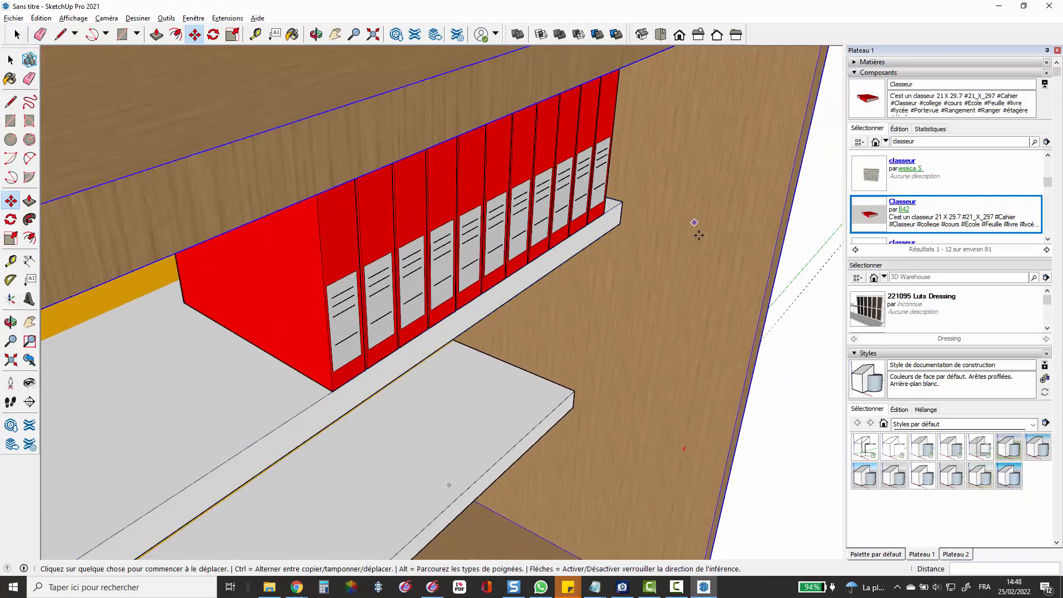
{"action": "key", "text": "space"}
{"action": "scroll", "coordinate": [620, 277], "scroll_direction": "down", "scroll_amount": 3}
{"action": "scroll", "coordinate": [620, 277], "scroll_direction": "up", "scroll_amount": 6}
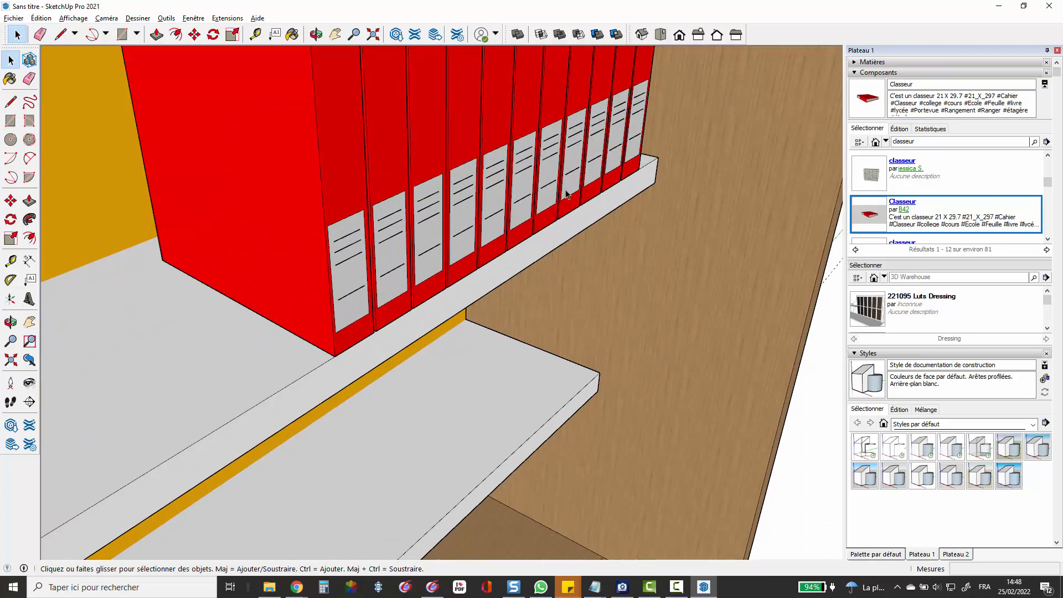
{"action": "left_click", "coordinate": [639, 141]}
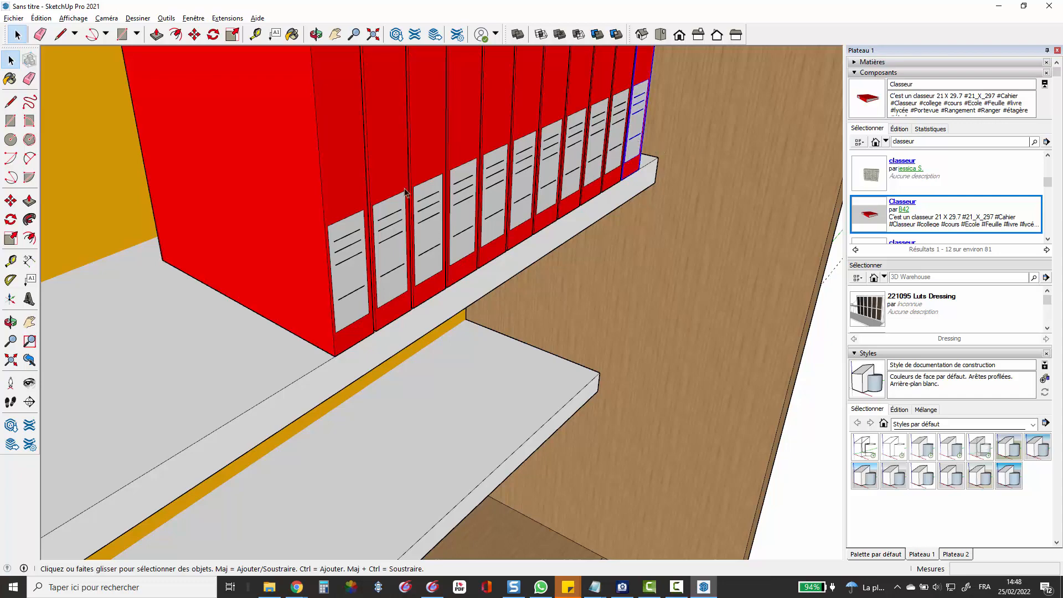
{"action": "left_click_drag", "start_coordinate": [629, 114], "coordinate": [288, 201]}
{"action": "left_click", "coordinate": [702, 129]}
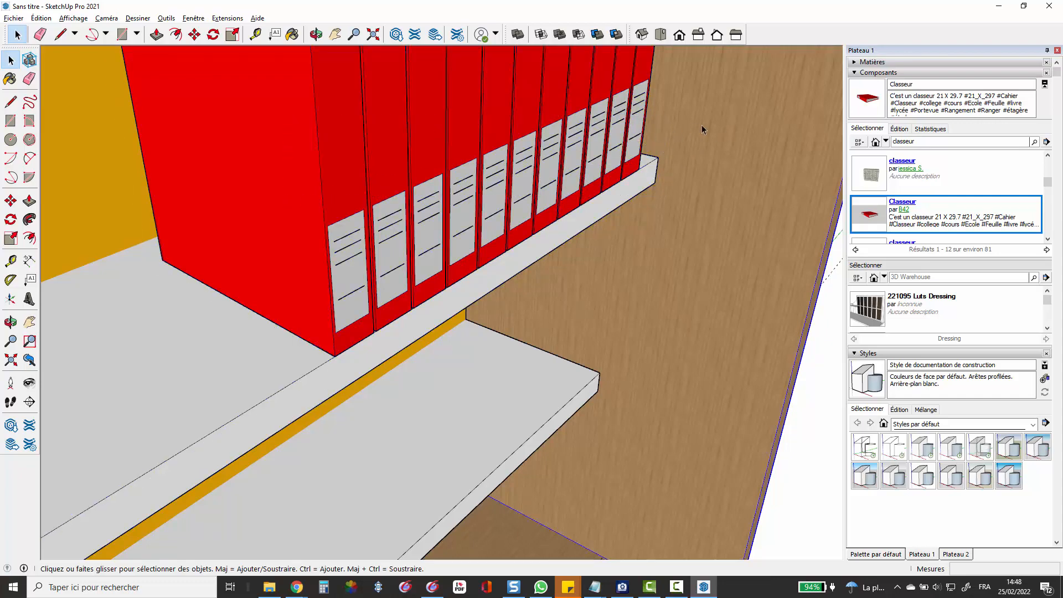
{"action": "left_click_drag", "start_coordinate": [304, 135], "coordinate": [632, 124]}
{"action": "left_click", "coordinate": [463, 125]}
Select all eleven binders on the upper shelf and move them together about 12 mm back from the shelf's front edge.
{"action": "left_click", "coordinate": [639, 130]}
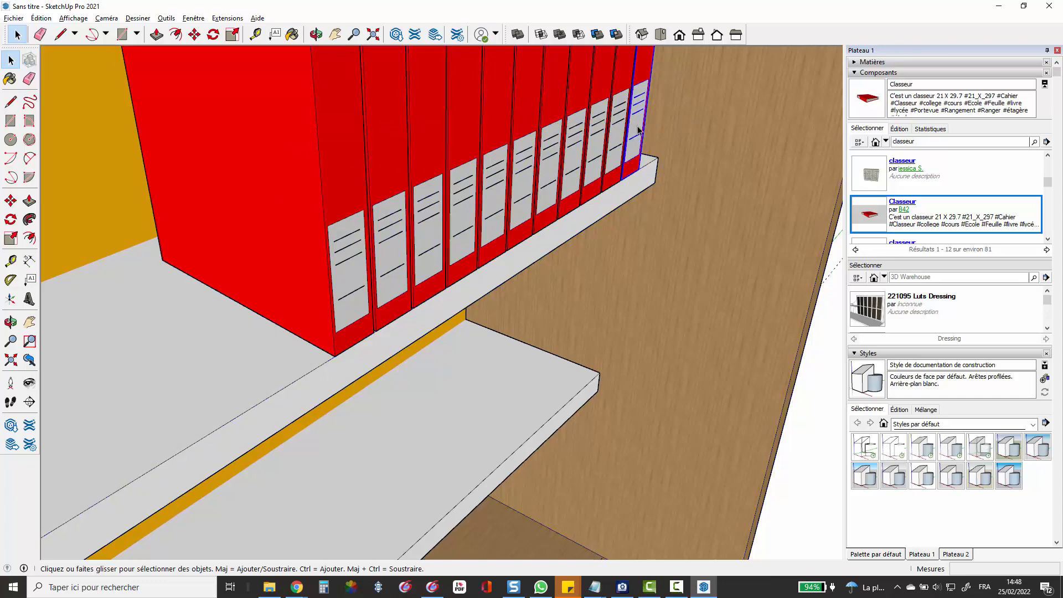
{"action": "left_click", "coordinate": [611, 155], "text": "shift"}
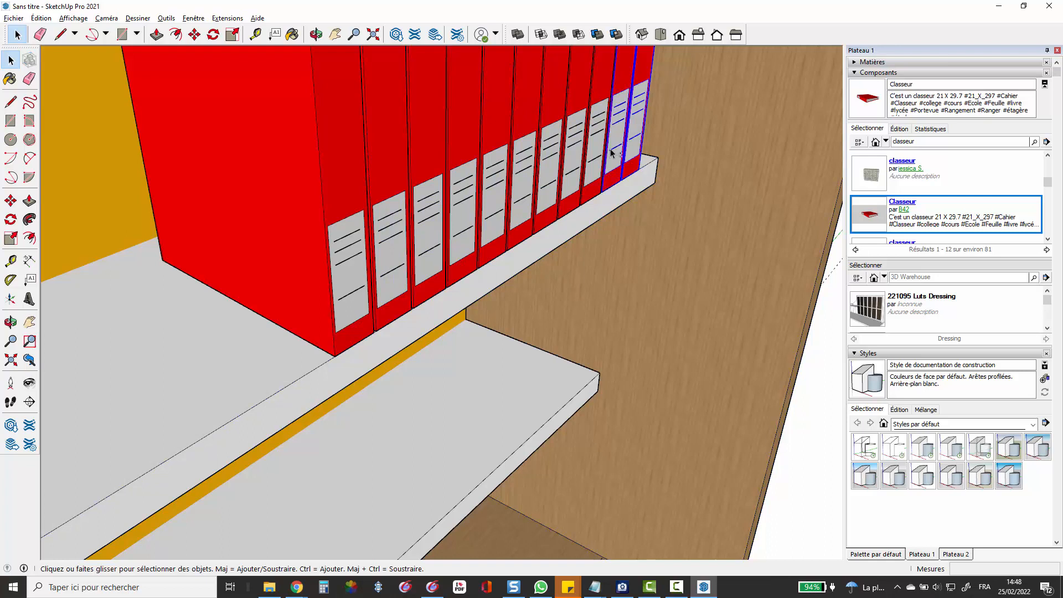
{"action": "left_click", "coordinate": [593, 169], "text": "shift"}
{"action": "left_click", "coordinate": [576, 167], "text": "shift"}
{"action": "left_click", "coordinate": [544, 173], "text": "shift"}
{"action": "left_click", "coordinate": [526, 176], "text": "shift"}
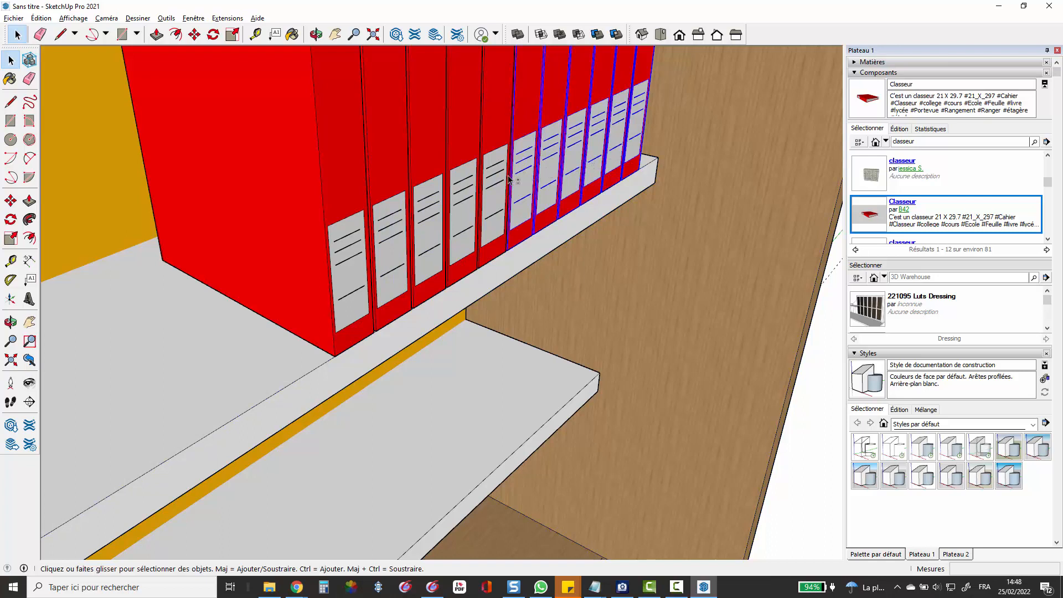
{"action": "left_click", "coordinate": [506, 183], "text": "shift"}
{"action": "left_click", "coordinate": [468, 191], "text": "shift"}
{"action": "left_click", "coordinate": [422, 203], "text": "shift"}
{"action": "left_click", "coordinate": [383, 216], "text": "shift"}
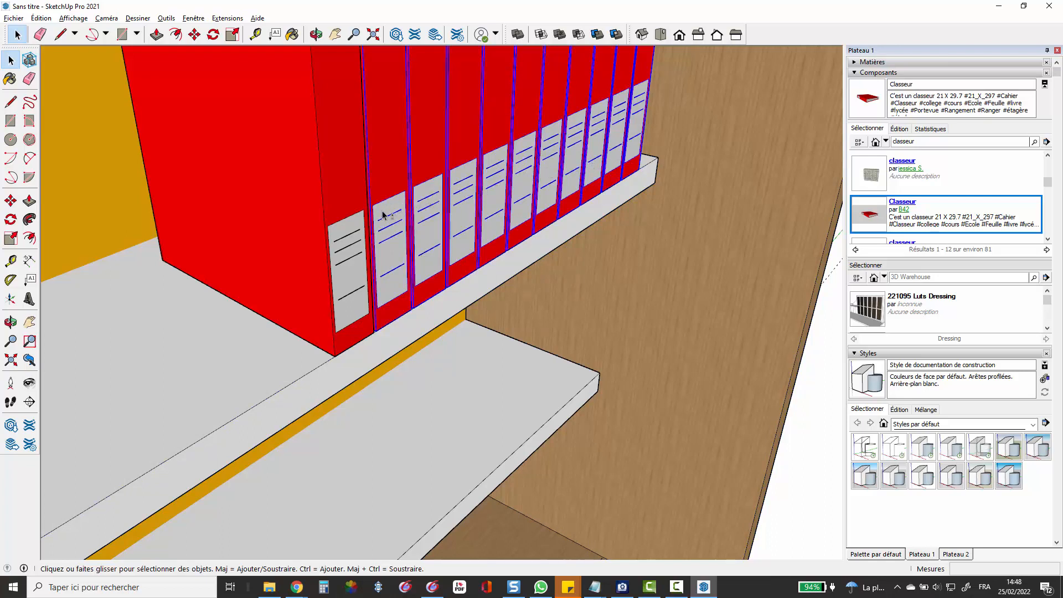
{"action": "left_click", "coordinate": [354, 223], "text": "shift"}
{"action": "key", "text": "m"}
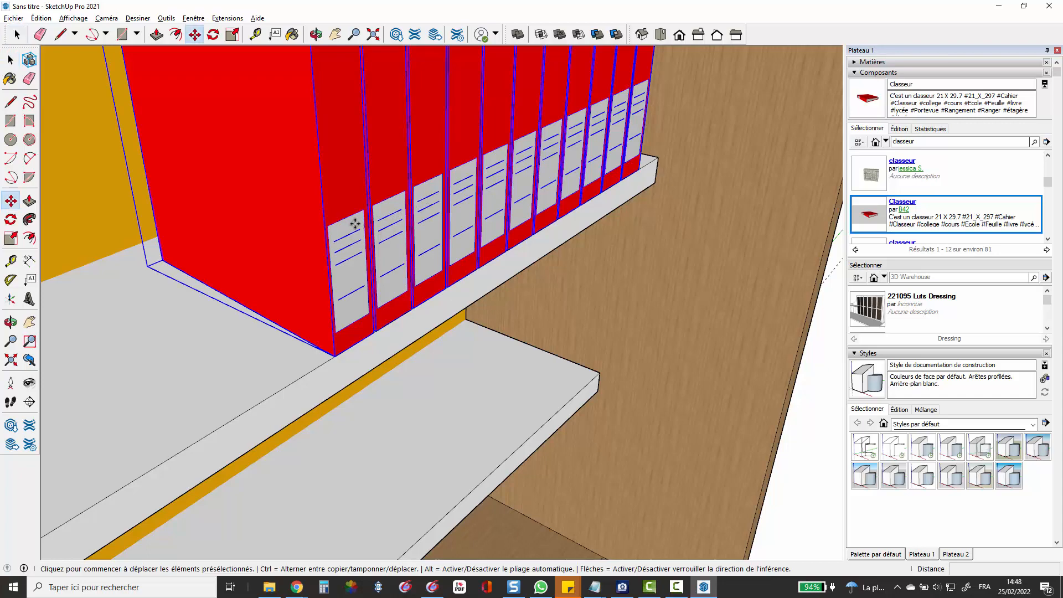
{"action": "left_click", "coordinate": [334, 355]}
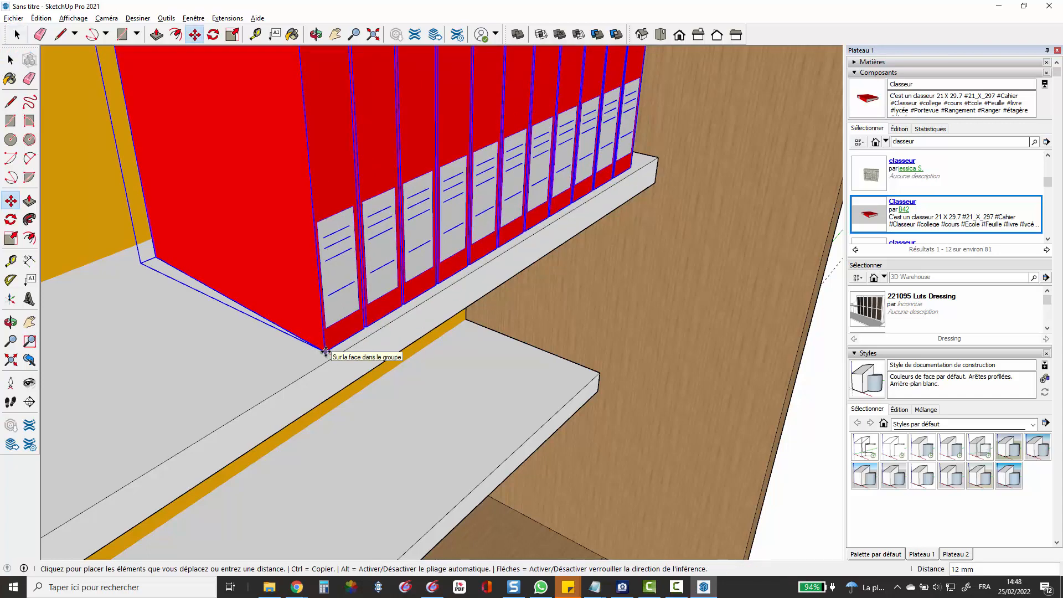
{"action": "left_click", "coordinate": [326, 352]}
{"action": "key", "text": "space"}
{"action": "scroll", "coordinate": [543, 333], "scroll_direction": "down", "scroll_amount": 5}
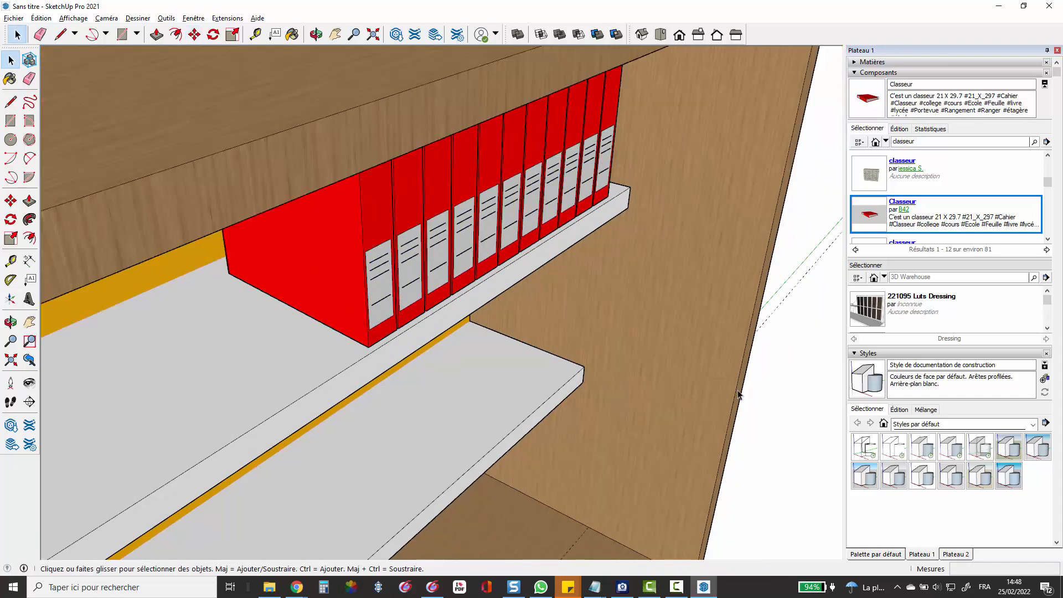
Examine the cabinet and its binder row from the front, along with the model's tags and object structure.
{"action": "scroll", "coordinate": [720, 332], "scroll_direction": "up", "scroll_amount": 3}
{"action": "middle_click_drag", "start_coordinate": [721, 333], "coordinate": [704, 253]}
{"action": "scroll", "coordinate": [705, 254], "scroll_direction": "up", "scroll_amount": 3}
{"action": "scroll", "coordinate": [704, 253], "scroll_direction": "down", "scroll_amount": 7}
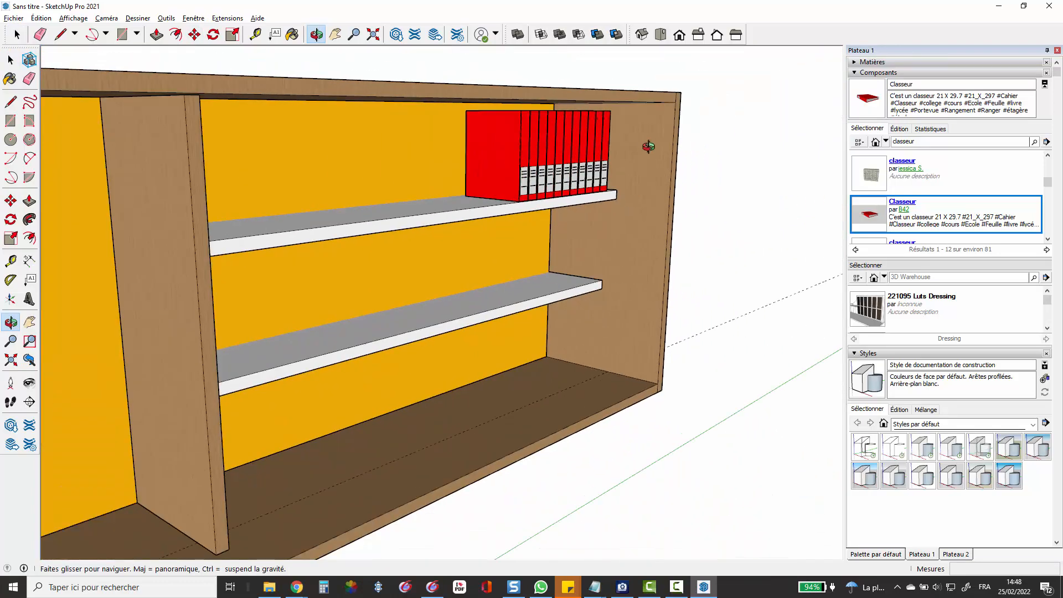
{"action": "scroll", "coordinate": [702, 141], "scroll_direction": "down", "scroll_amount": 1}
{"action": "left_click_drag", "start_coordinate": [754, 142], "coordinate": [447, 199]}
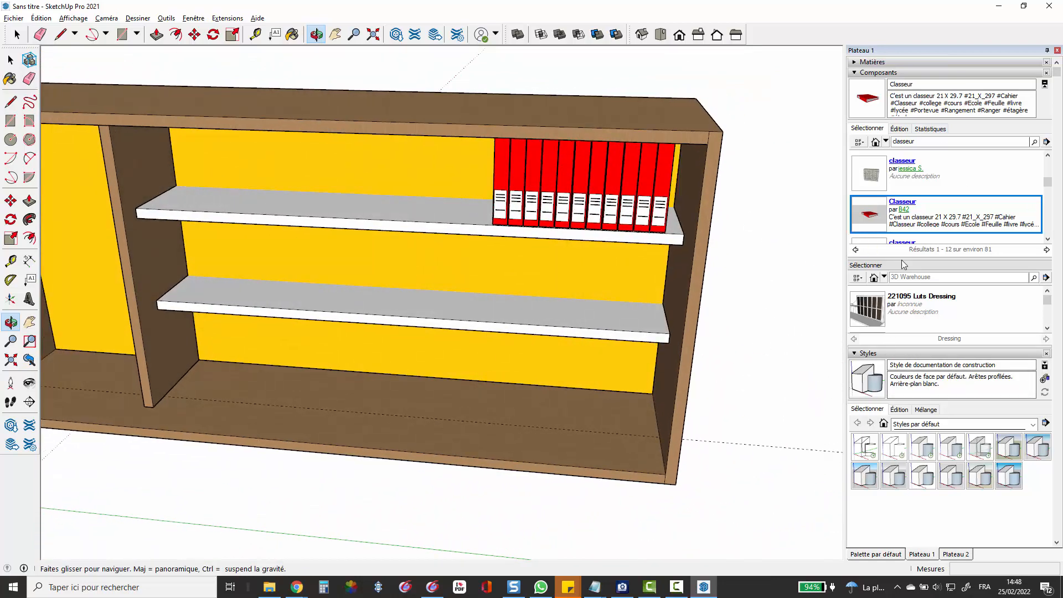
{"action": "left_click", "coordinate": [895, 554]}
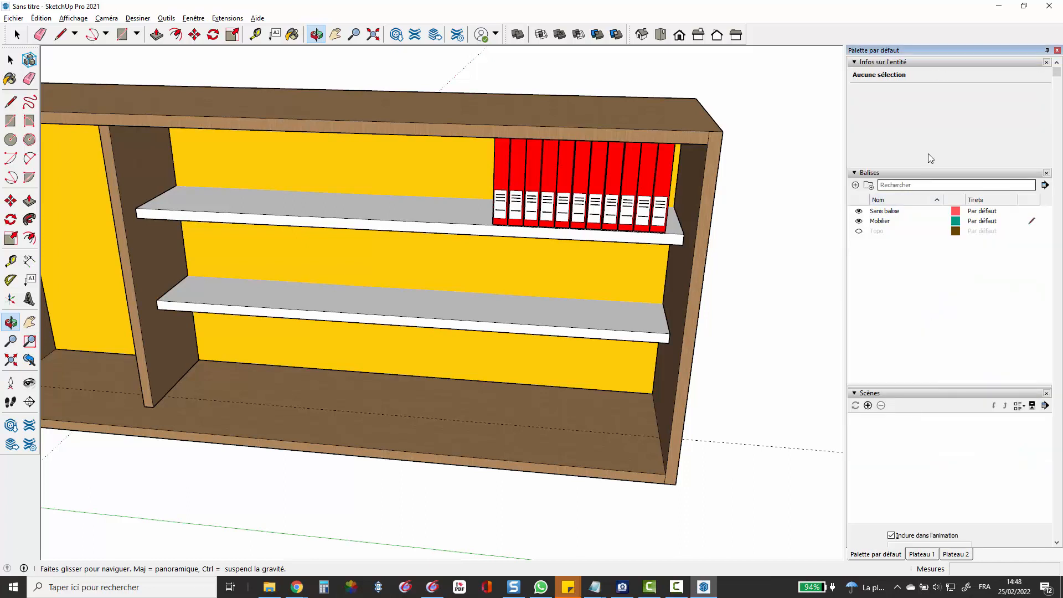
{"action": "left_click", "coordinate": [947, 555]}
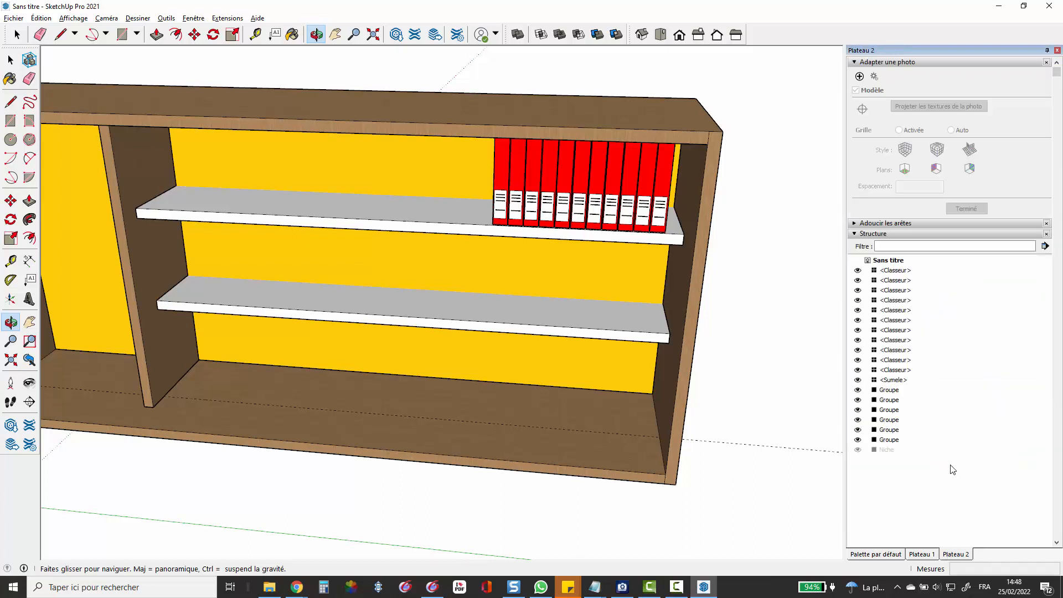
{"action": "left_click", "coordinate": [922, 555]}
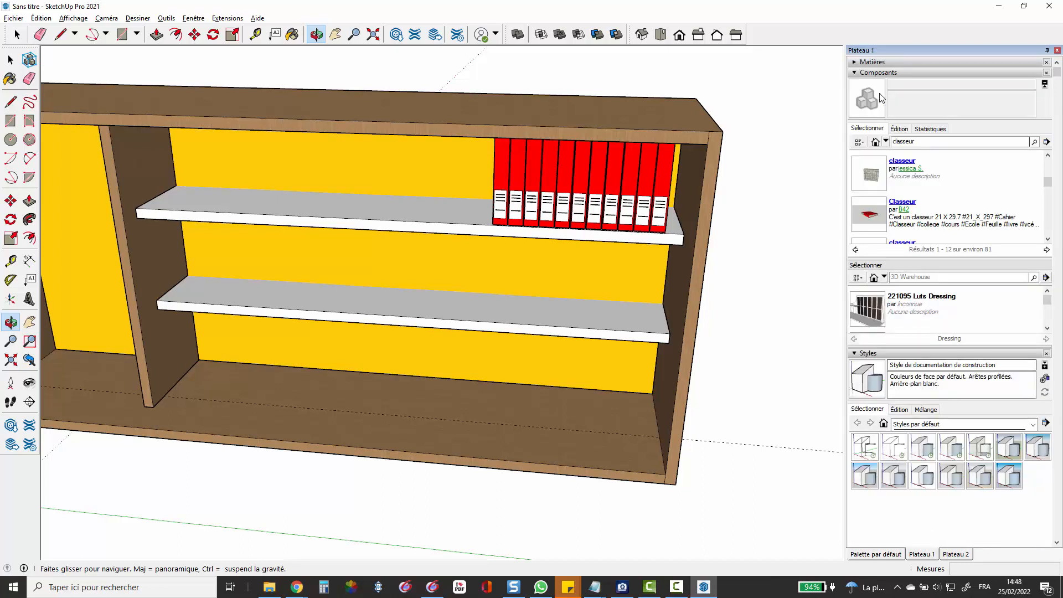
Paint the back panels of both cabinet compartments with the in-model wood material "Matière".
{"action": "left_click", "coordinate": [854, 62]}
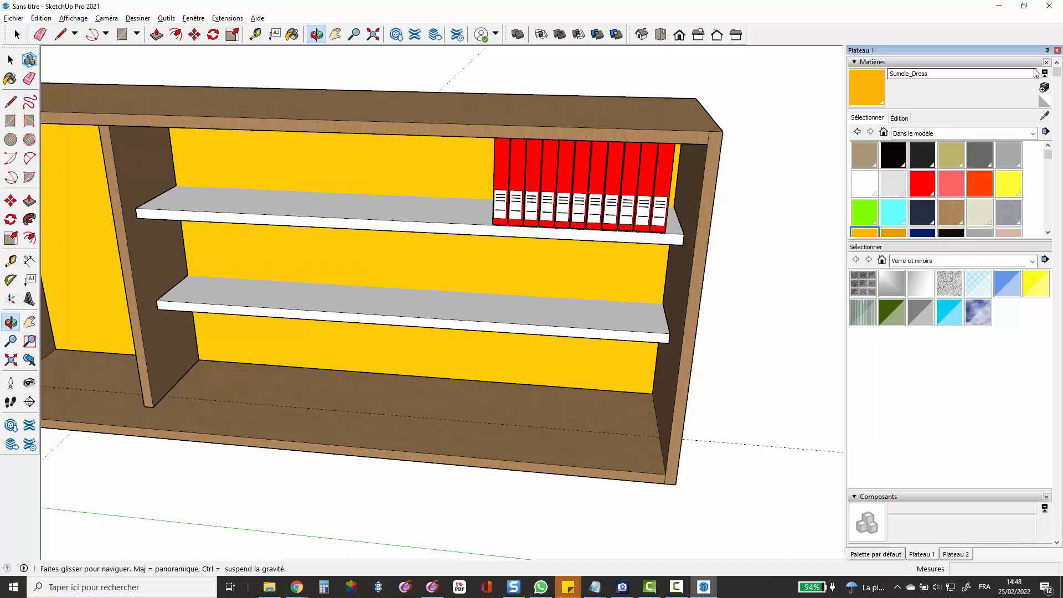
{"action": "left_click", "coordinate": [955, 134]}
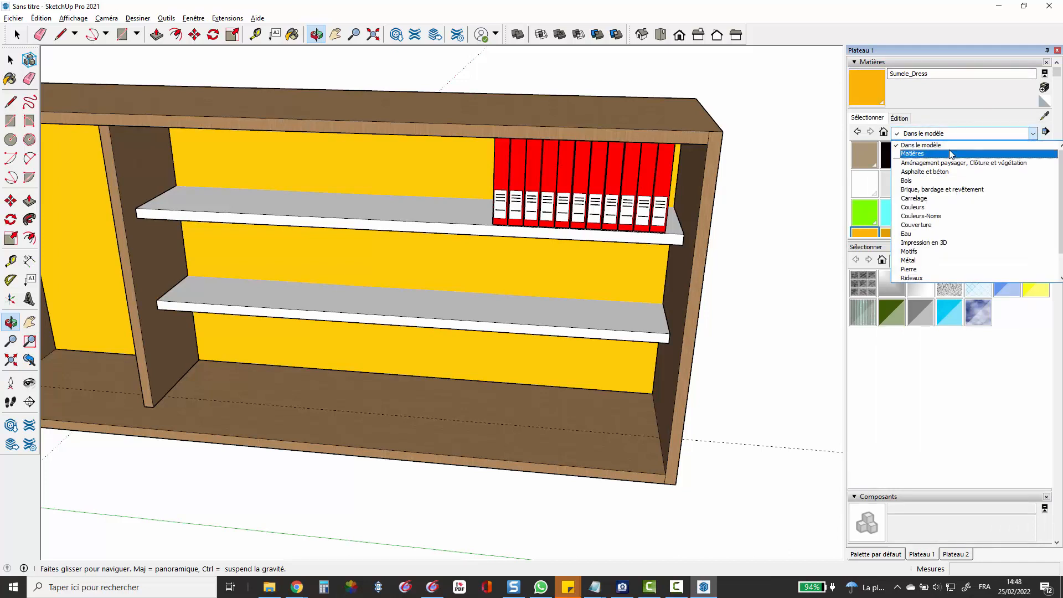
{"action": "left_click", "coordinate": [950, 153]}
{"action": "left_click", "coordinate": [929, 136]}
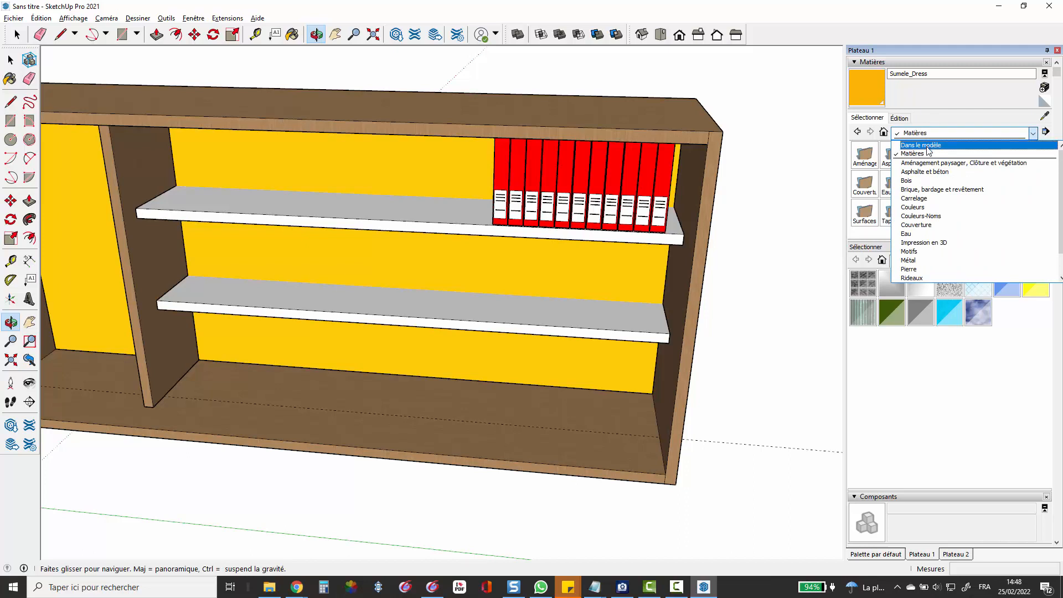
{"action": "left_click", "coordinate": [927, 146]}
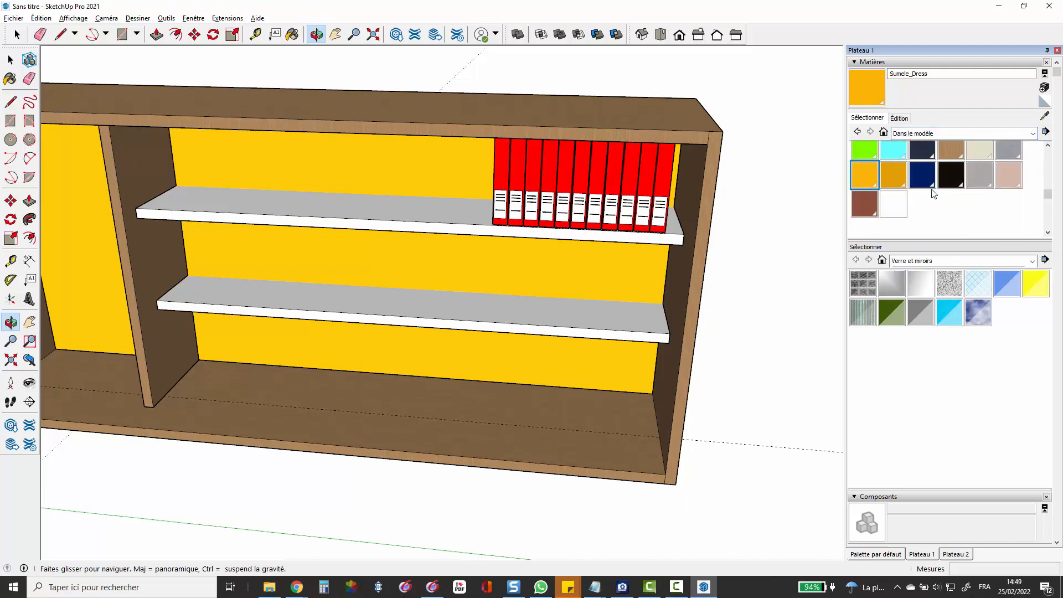
{"action": "left_click", "coordinate": [955, 150]}
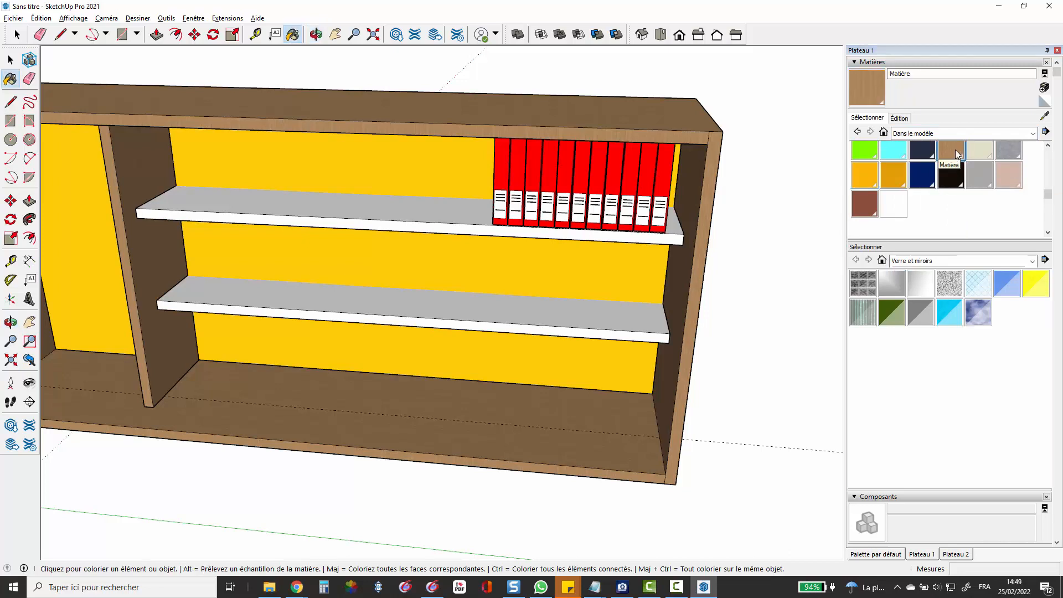
{"action": "left_click", "coordinate": [262, 171]}
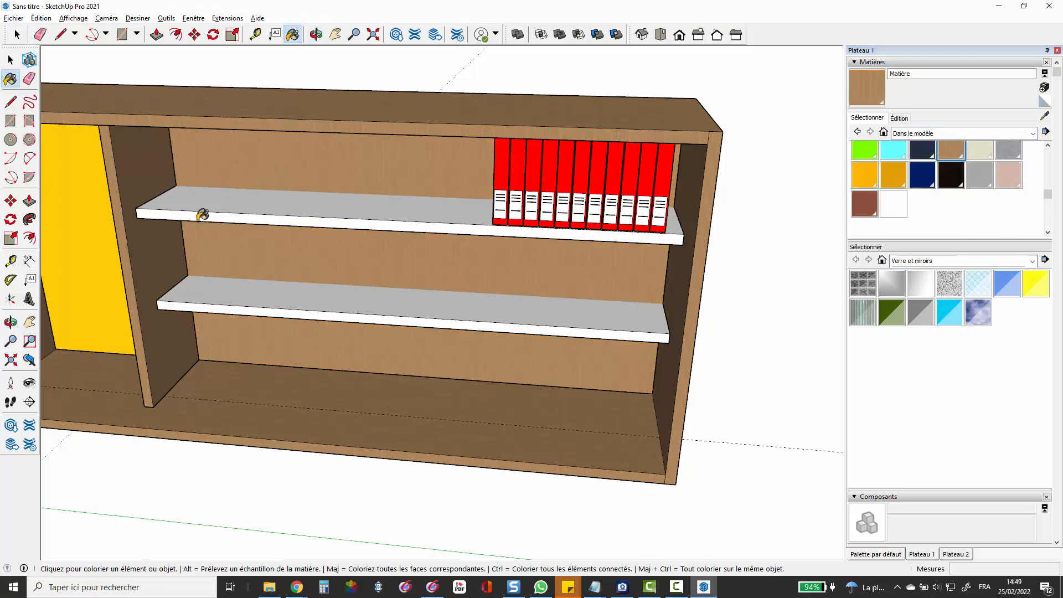
{"action": "left_click", "coordinate": [108, 260]}
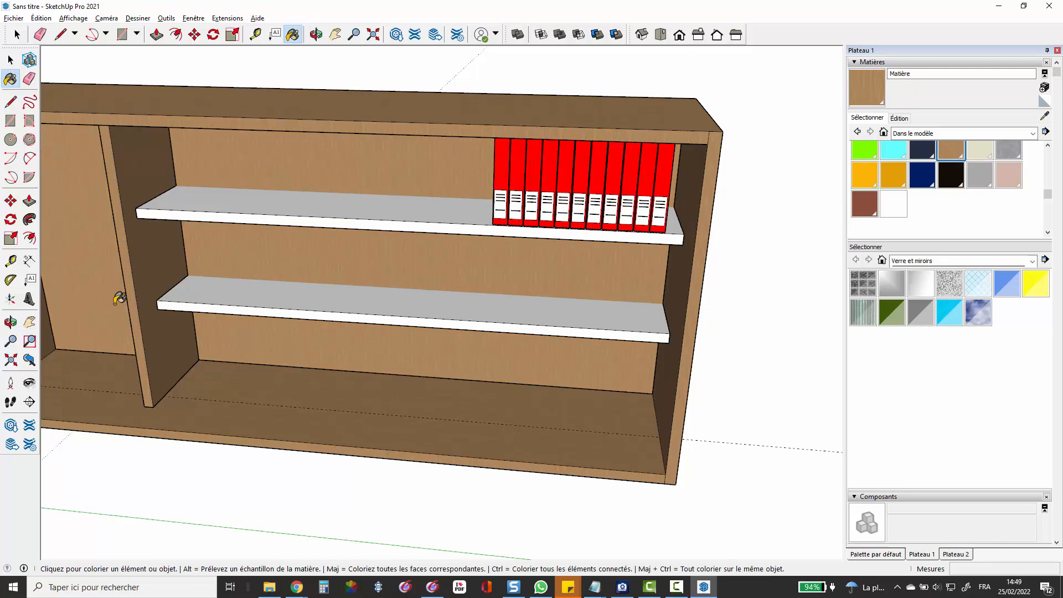
{"action": "key", "text": "space"}
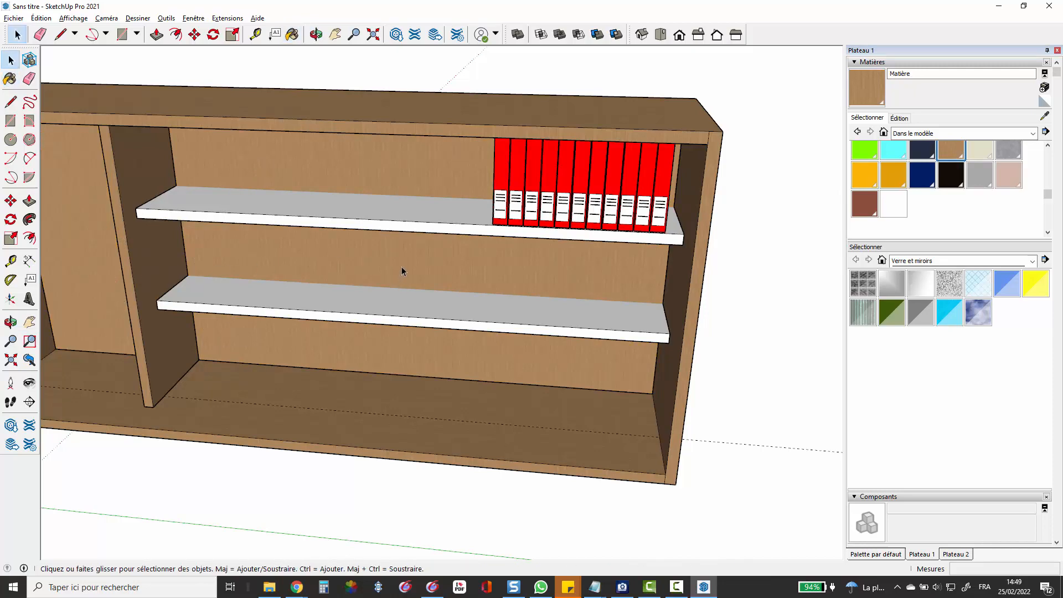
Paint the lower and upper shelves with the same wood material "Matière".
{"action": "scroll", "coordinate": [403, 270], "scroll_direction": "down", "scroll_amount": 4}
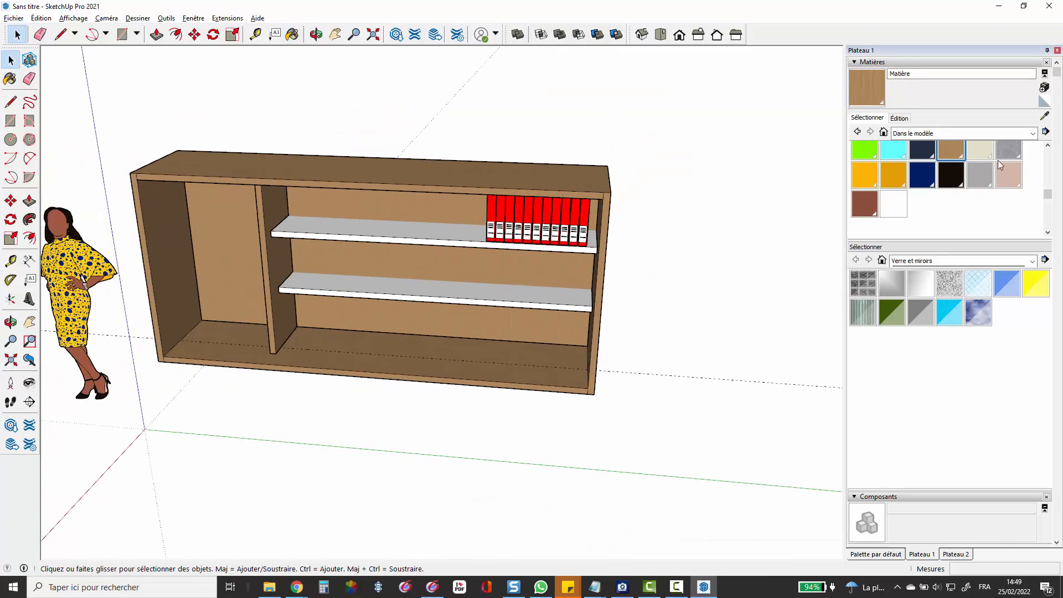
{"action": "left_click", "coordinate": [877, 94]}
{"action": "left_click", "coordinate": [457, 286]}
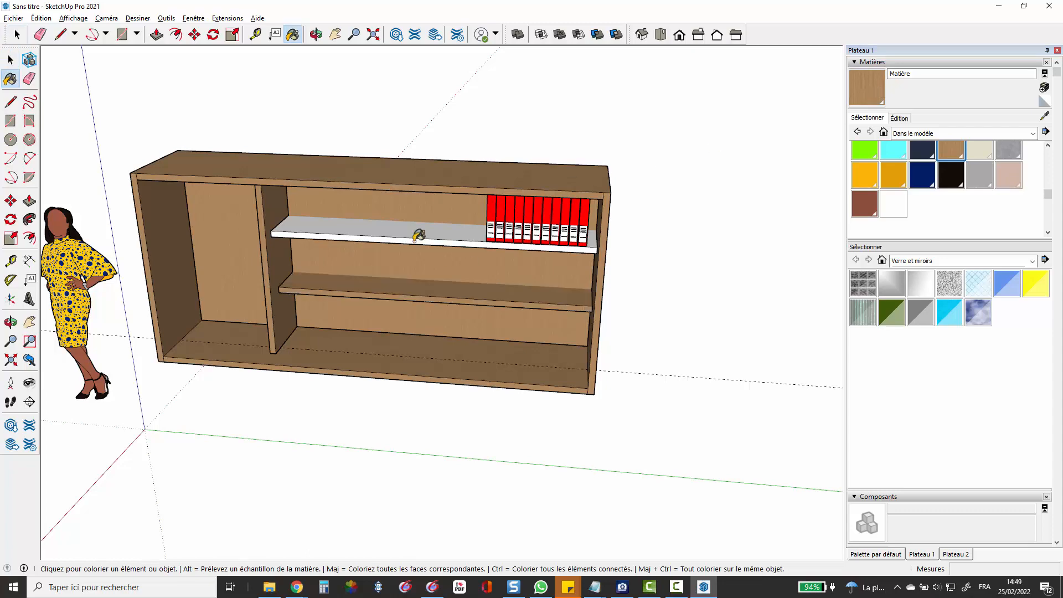
{"action": "left_click", "coordinate": [419, 227]}
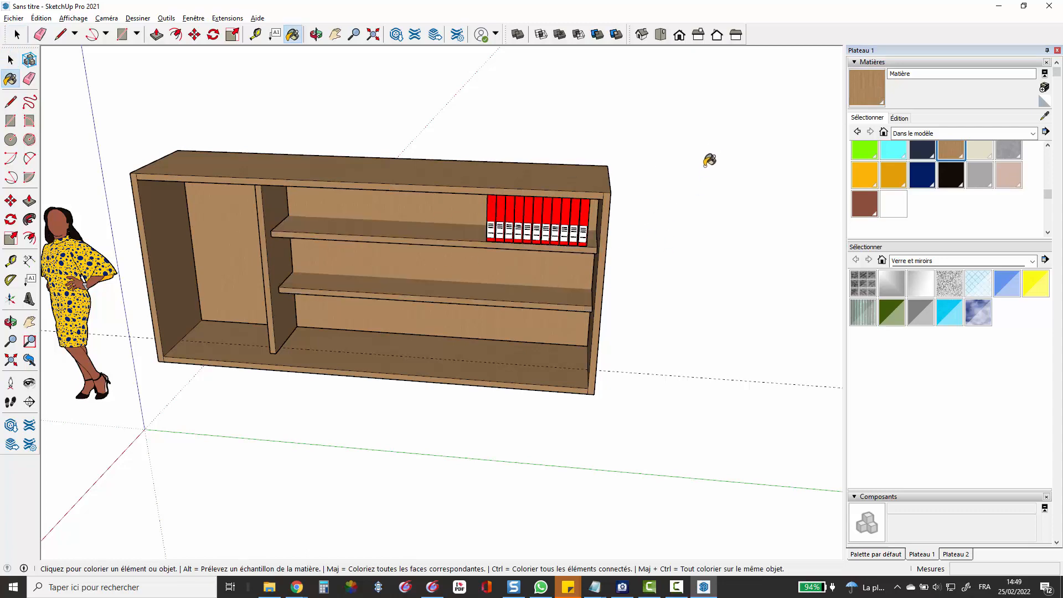
{"action": "scroll", "coordinate": [713, 165], "scroll_direction": "down", "scroll_amount": 1}
{"action": "scroll", "coordinate": [351, 294], "scroll_direction": "up", "scroll_amount": 3}
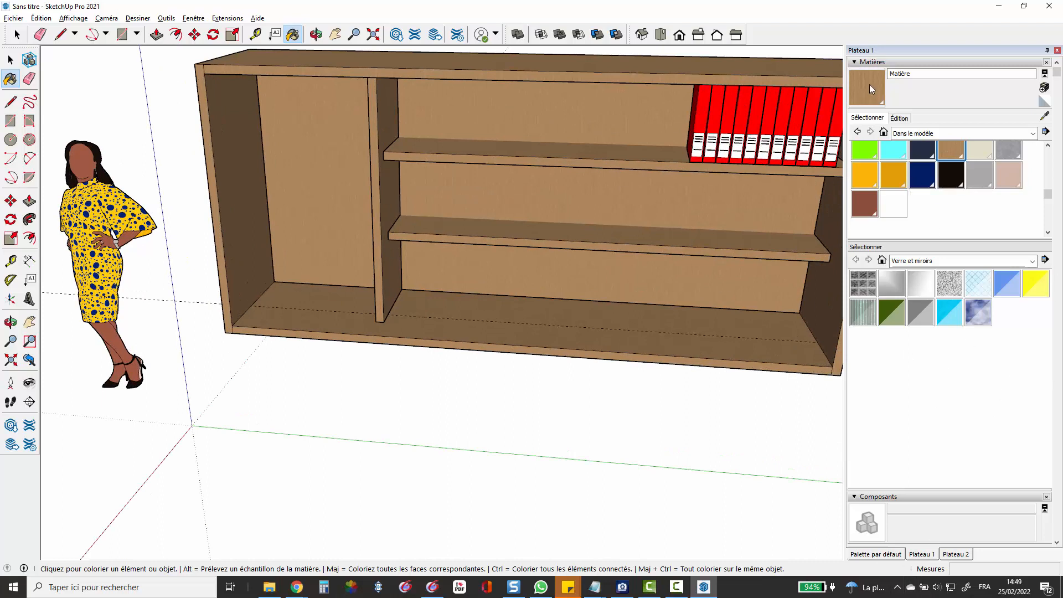
{"action": "left_click", "coordinate": [871, 554]}
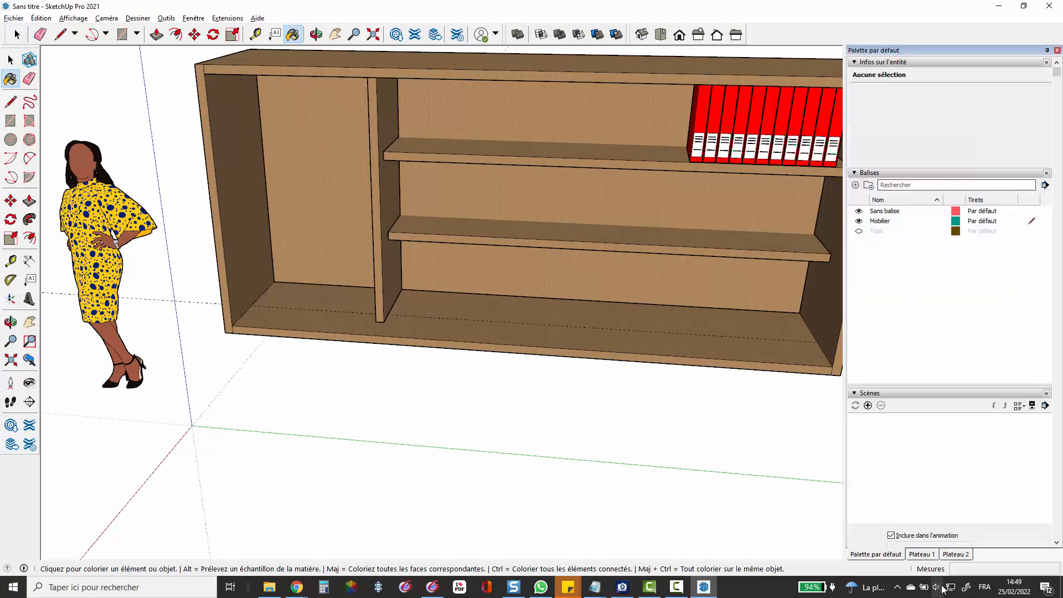
{"action": "left_click", "coordinate": [920, 554]}
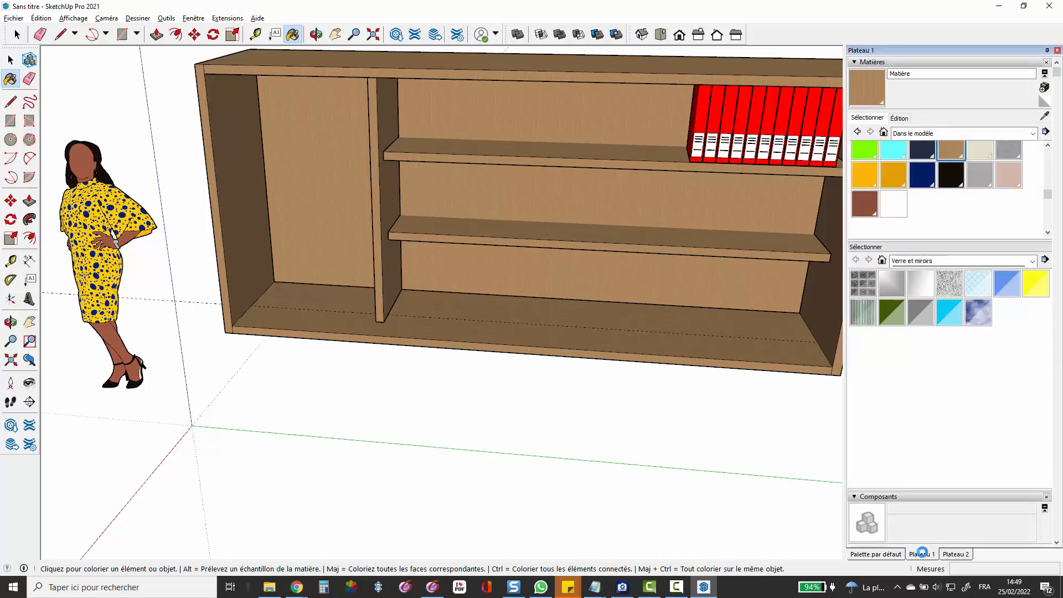
Search 3D Warehouse for "mfc a4 brother" in the secondary component browser.
{"action": "left_click", "coordinate": [855, 65]}
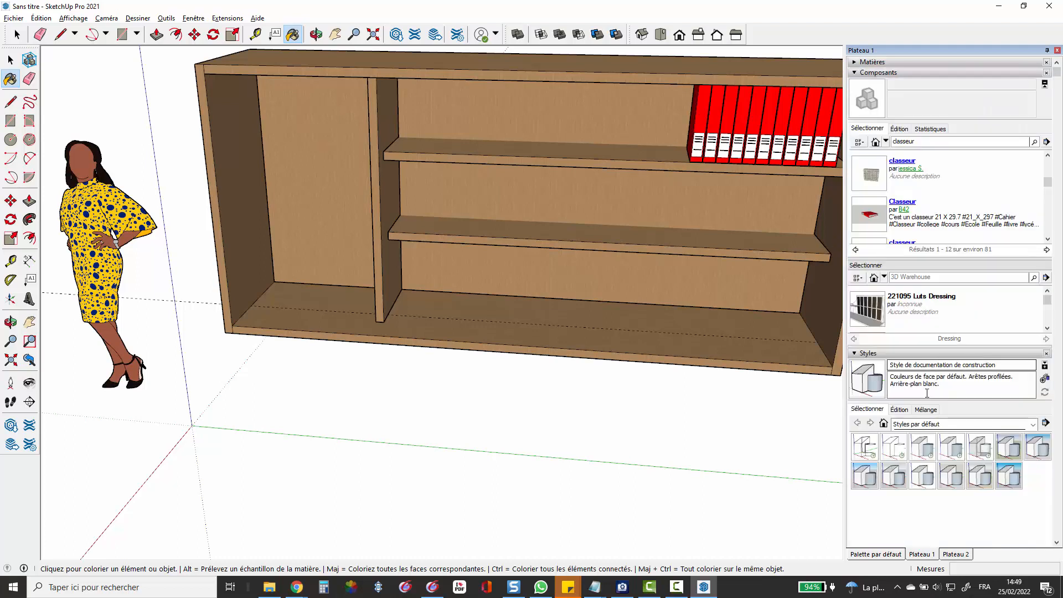
{"action": "left_click", "coordinate": [926, 424]}
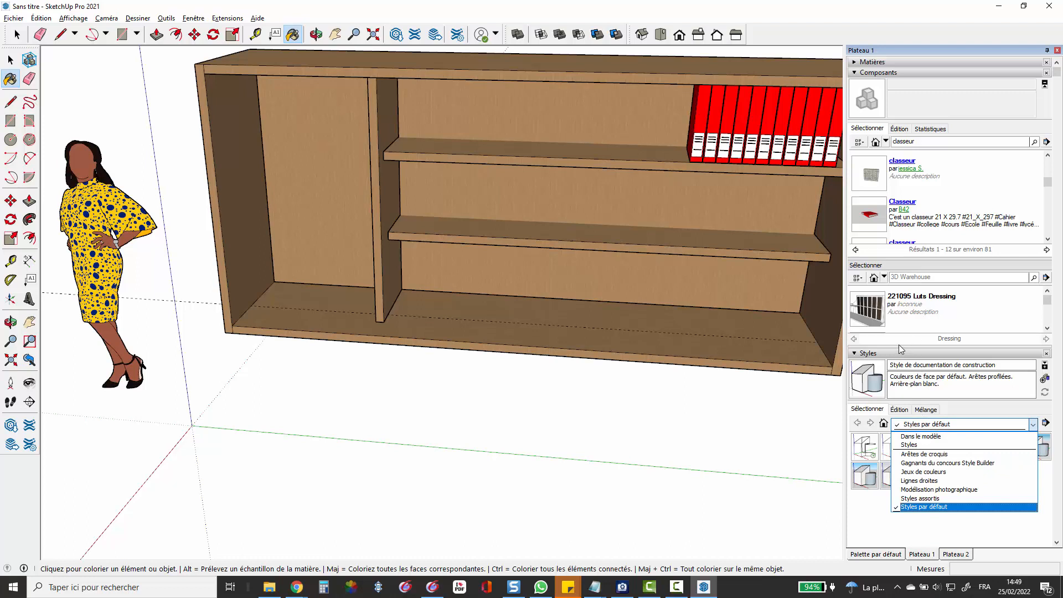
{"action": "left_click", "coordinate": [895, 85]}
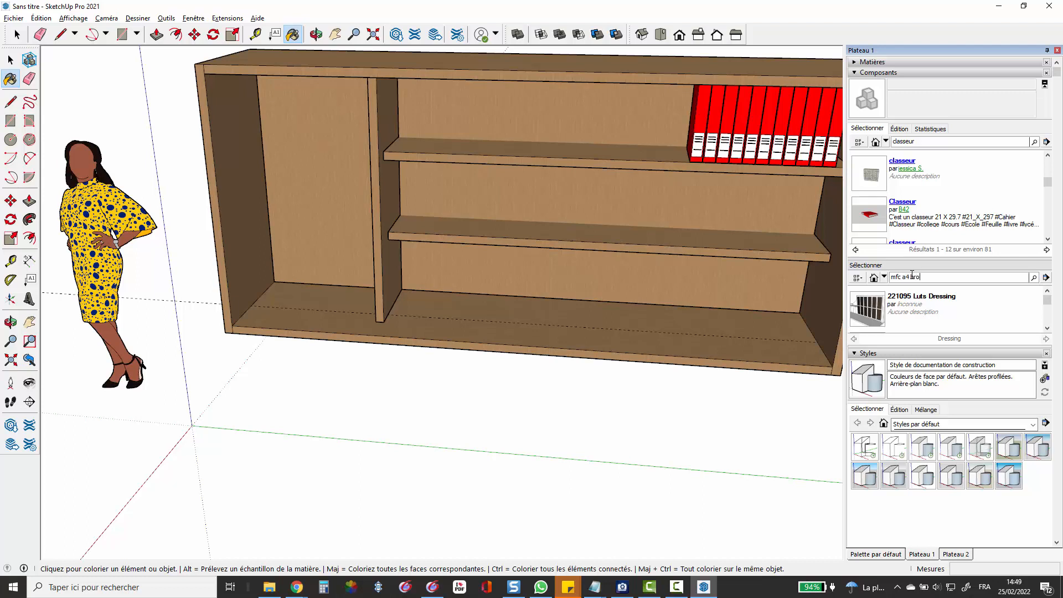
{"action": "key", "text": "Return"}
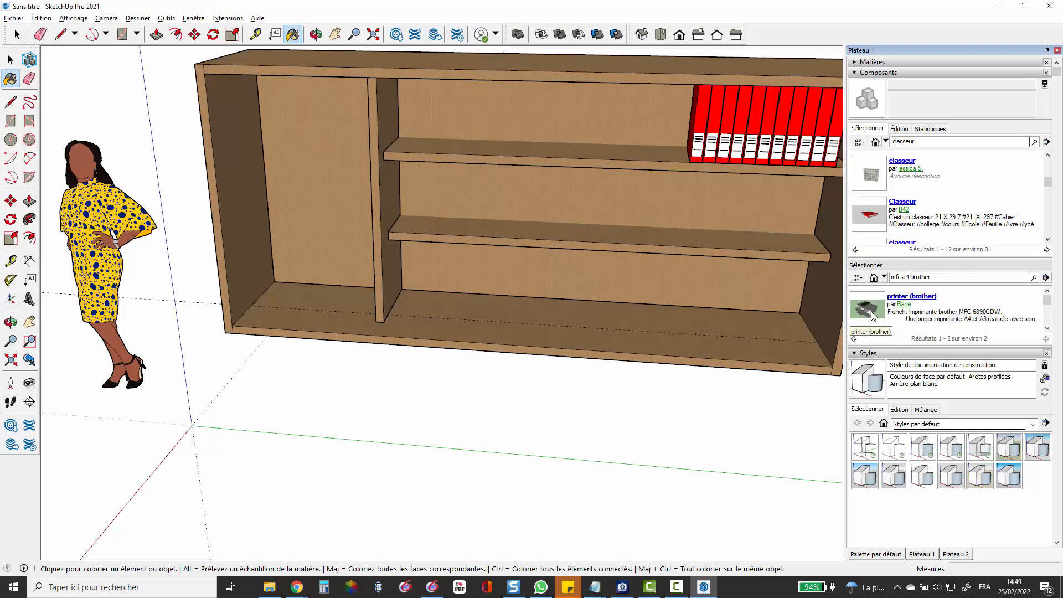
Insert the "printer (brother)" model in the open space in front of the cabinet.
{"action": "left_click", "coordinate": [873, 312]}
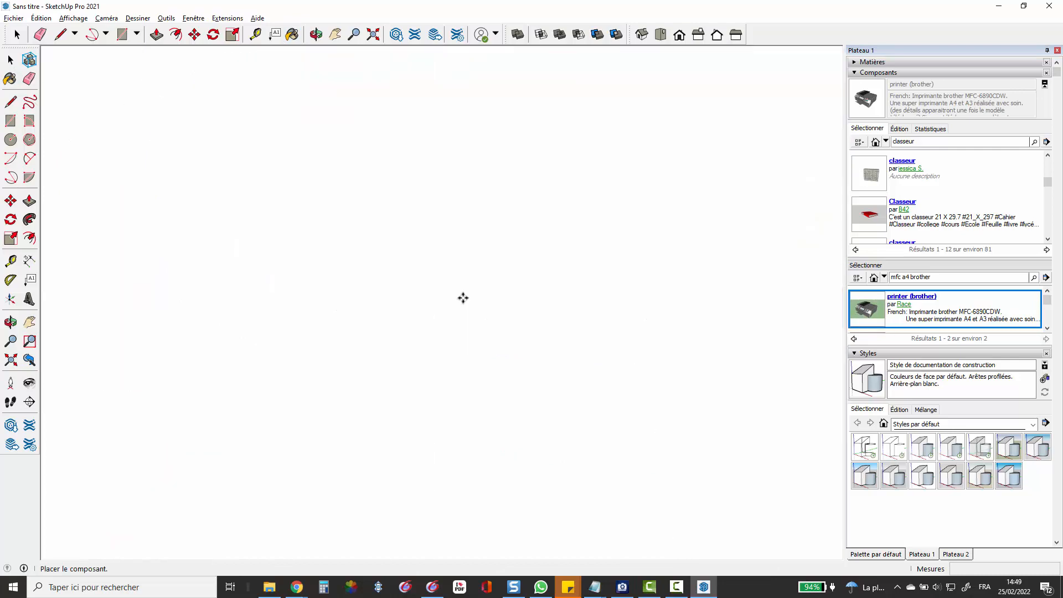
{"action": "scroll", "coordinate": [442, 331], "scroll_direction": "up", "scroll_amount": 2}
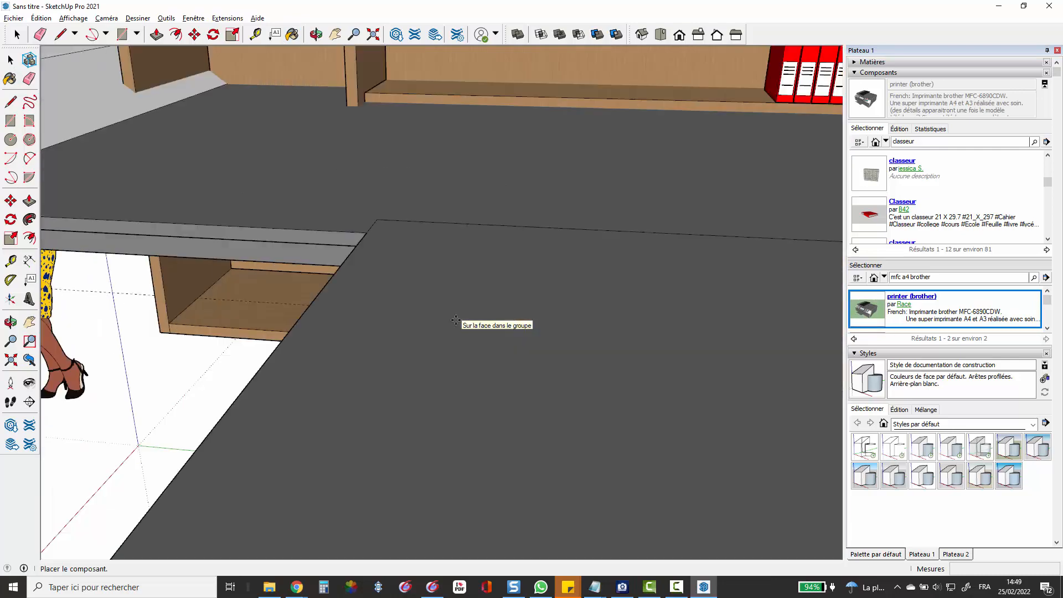
{"action": "scroll", "coordinate": [455, 320], "scroll_direction": "down", "scroll_amount": 6}
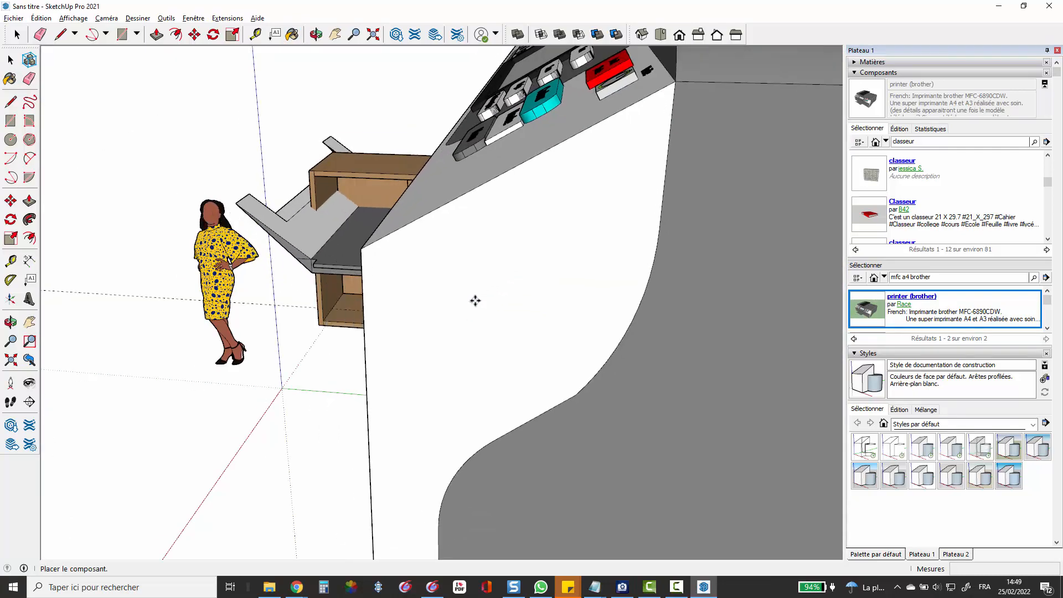
{"action": "scroll", "coordinate": [459, 324], "scroll_direction": "up", "scroll_amount": 3}
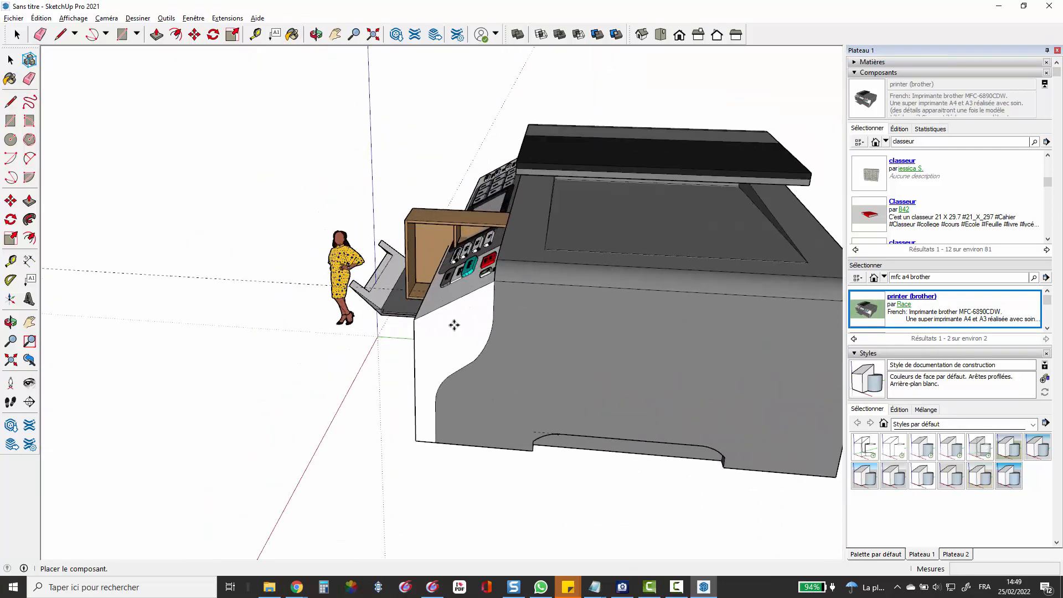
{"action": "left_click", "coordinate": [510, 371]}
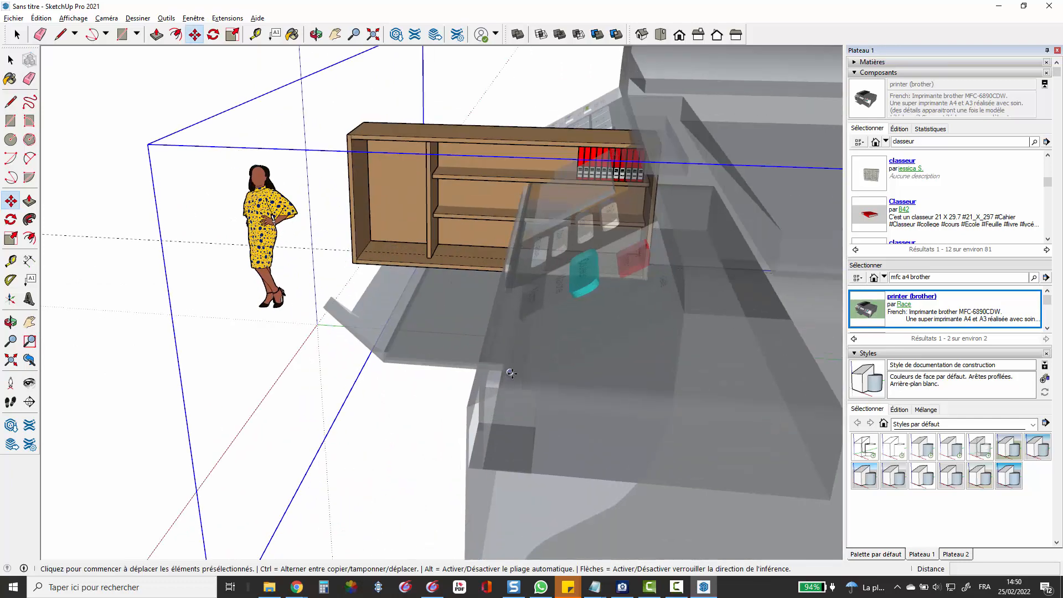
Move the printer by the lower front corner of its bounding box onto the lower-left inner front corner of the cabinet.
{"action": "scroll", "coordinate": [520, 387], "scroll_direction": "down", "scroll_amount": 4}
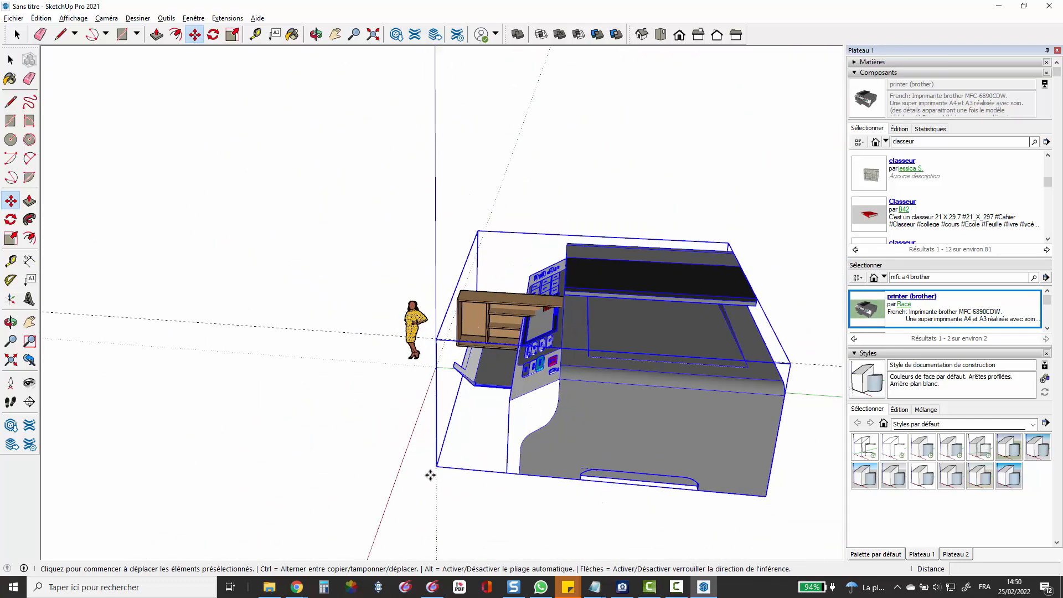
{"action": "left_click", "coordinate": [437, 464]}
{"action": "scroll", "coordinate": [412, 373], "scroll_direction": "up", "scroll_amount": 6}
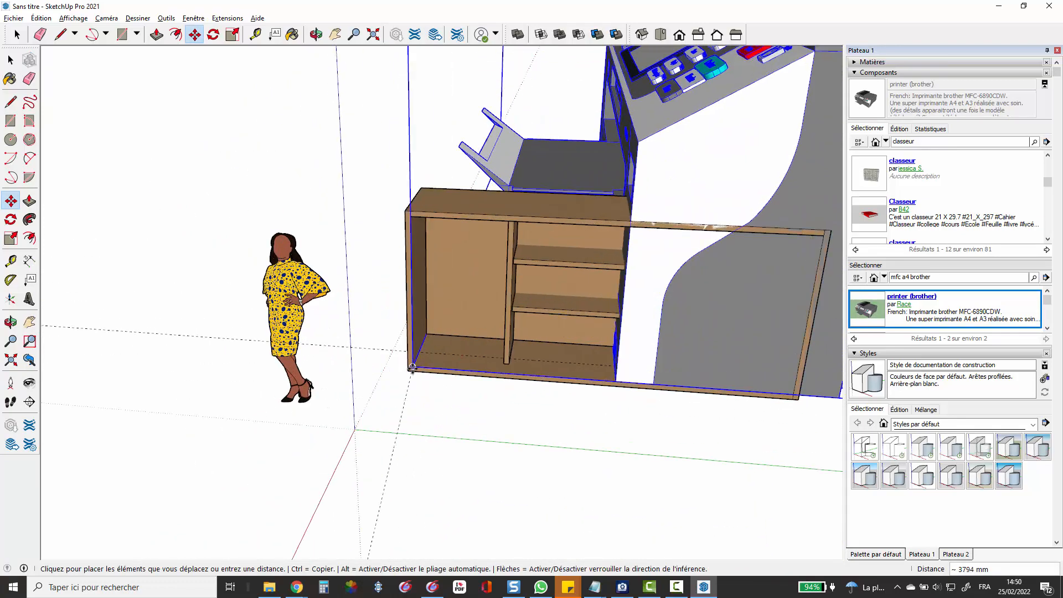
{"action": "scroll", "coordinate": [413, 374], "scroll_direction": "up", "scroll_amount": 5}
{"action": "left_click", "coordinate": [413, 298]}
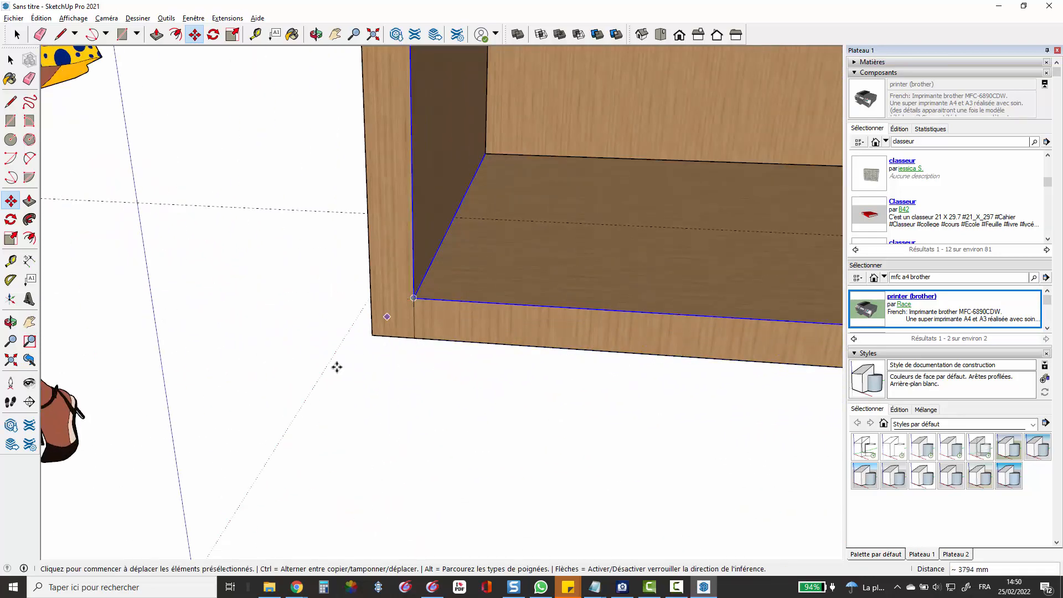
Scale the printer uniformly by a factor of 0.1 from its corner in the cabinet.
{"action": "scroll", "coordinate": [316, 399], "scroll_direction": "down", "scroll_amount": 3}
{"action": "scroll", "coordinate": [316, 399], "scroll_direction": "down", "scroll_amount": 10}
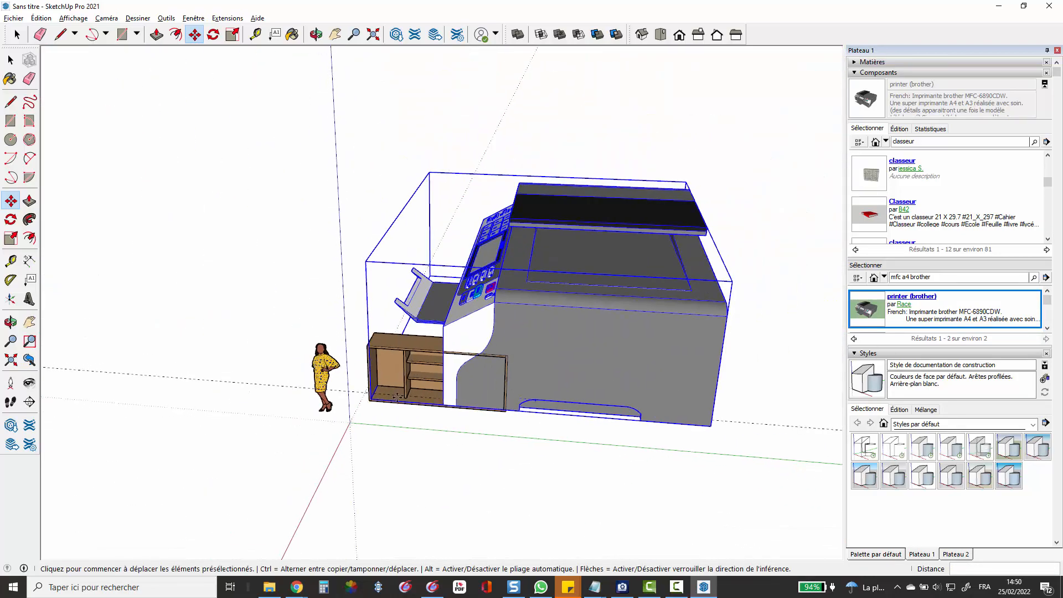
{"action": "key", "text": "space"}
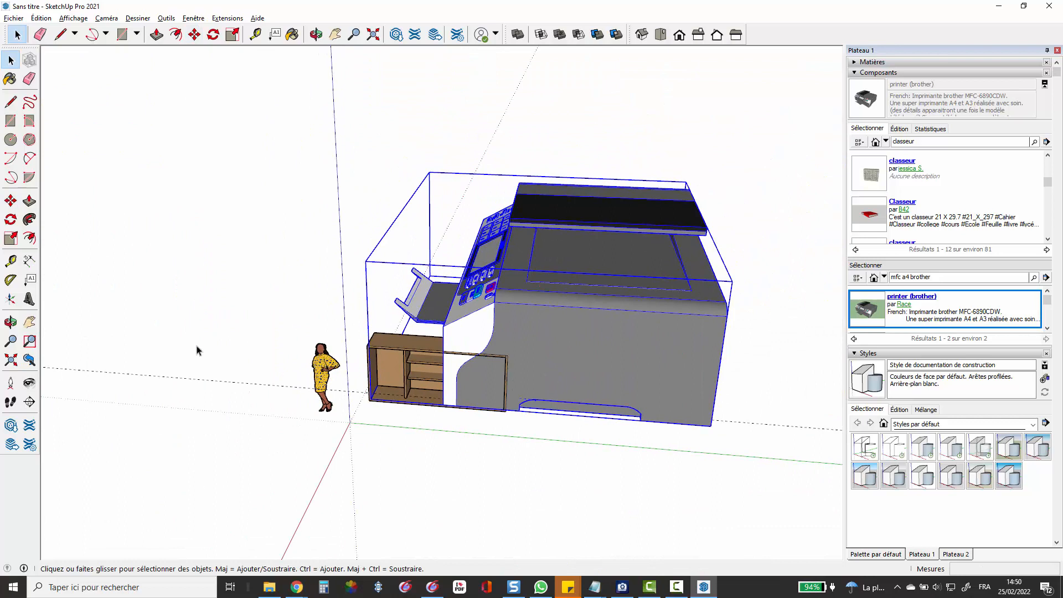
{"action": "left_click", "coordinate": [12, 239]}
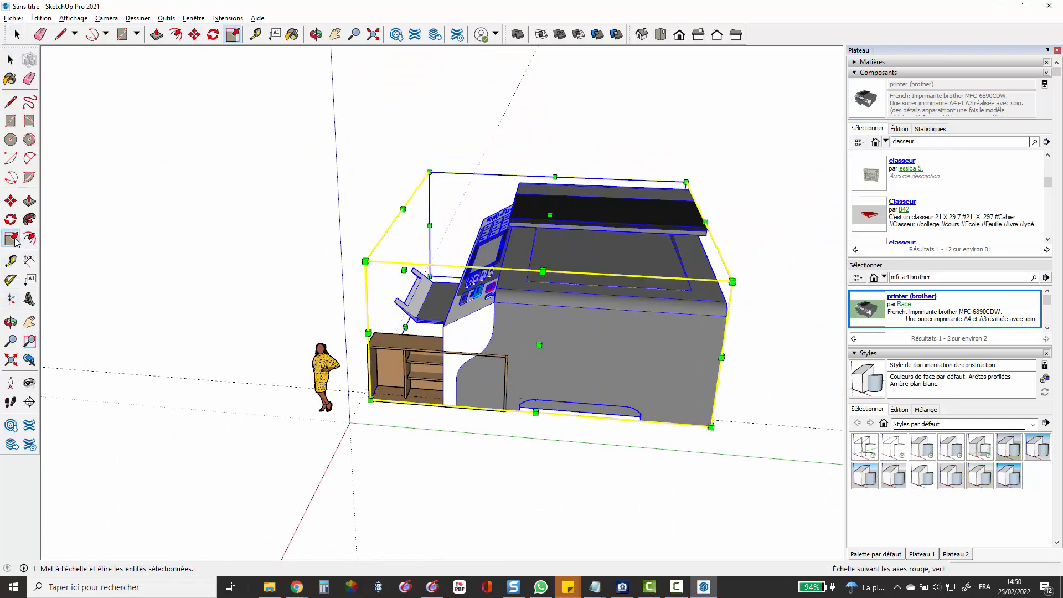
{"action": "left_click_drag", "start_coordinate": [691, 184], "coordinate": [420, 365]}
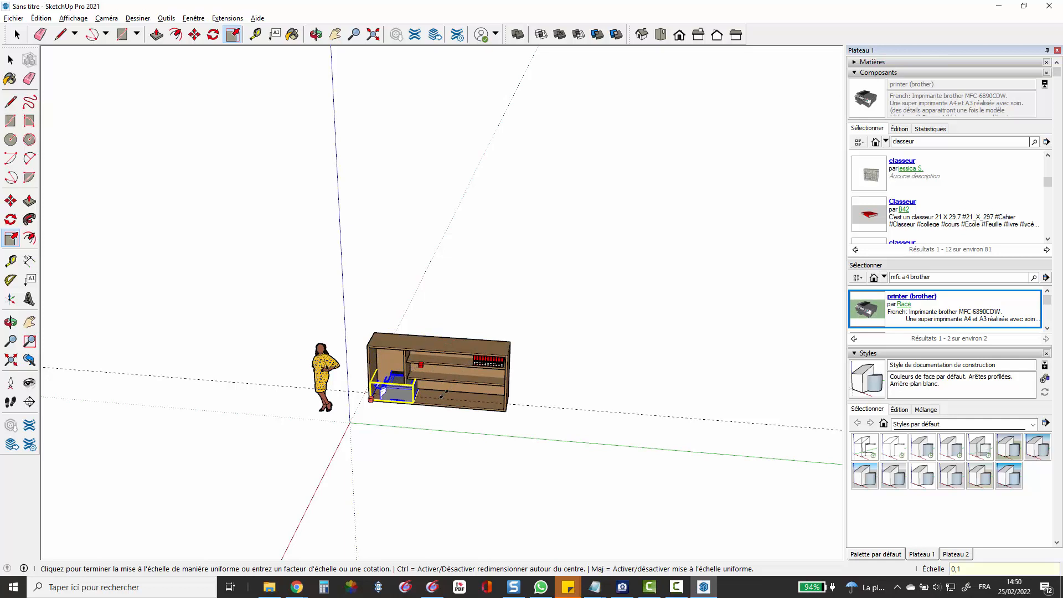
{"action": "key", "text": "Return"}
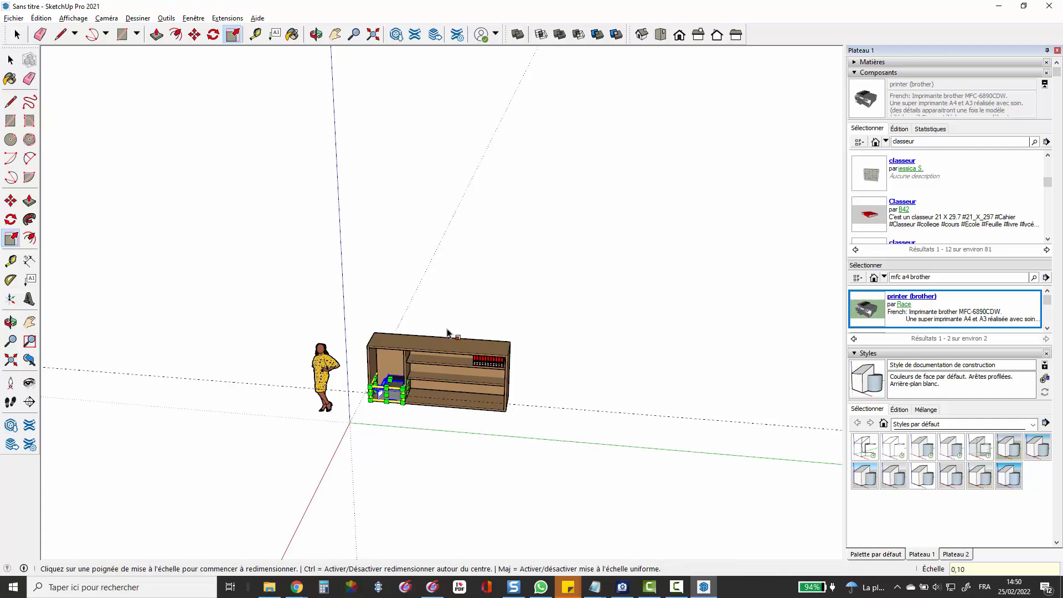
Try to rotate the printer 90° about a point on its top face.
{"action": "scroll", "coordinate": [410, 382], "scroll_direction": "up", "scroll_amount": 5}
{"action": "key", "text": "space"}
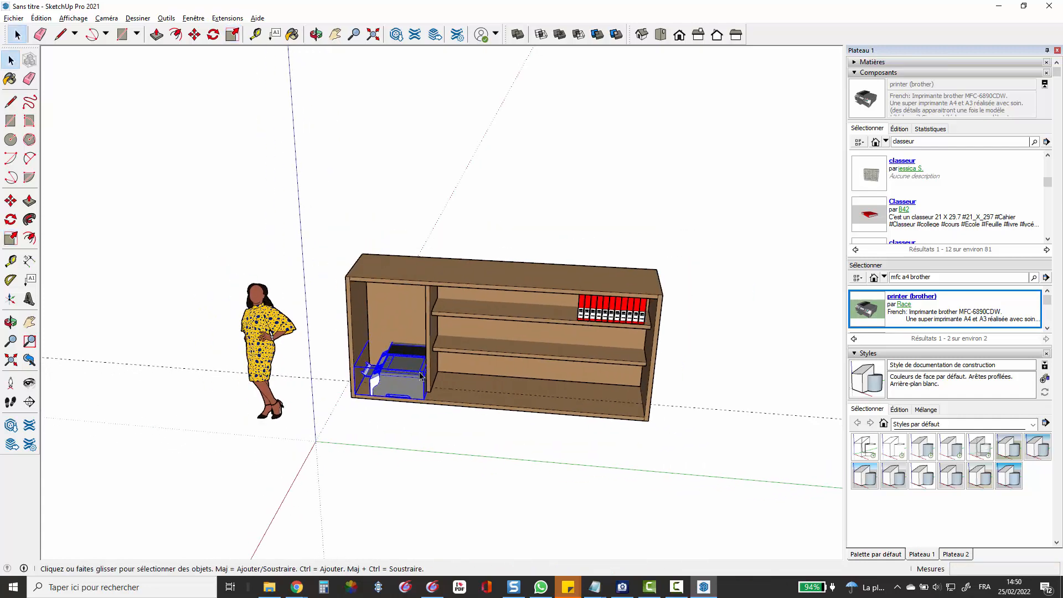
{"action": "scroll", "coordinate": [421, 376], "scroll_direction": "up", "scroll_amount": 3}
{"action": "scroll", "coordinate": [344, 364], "scroll_direction": "up", "scroll_amount": 2}
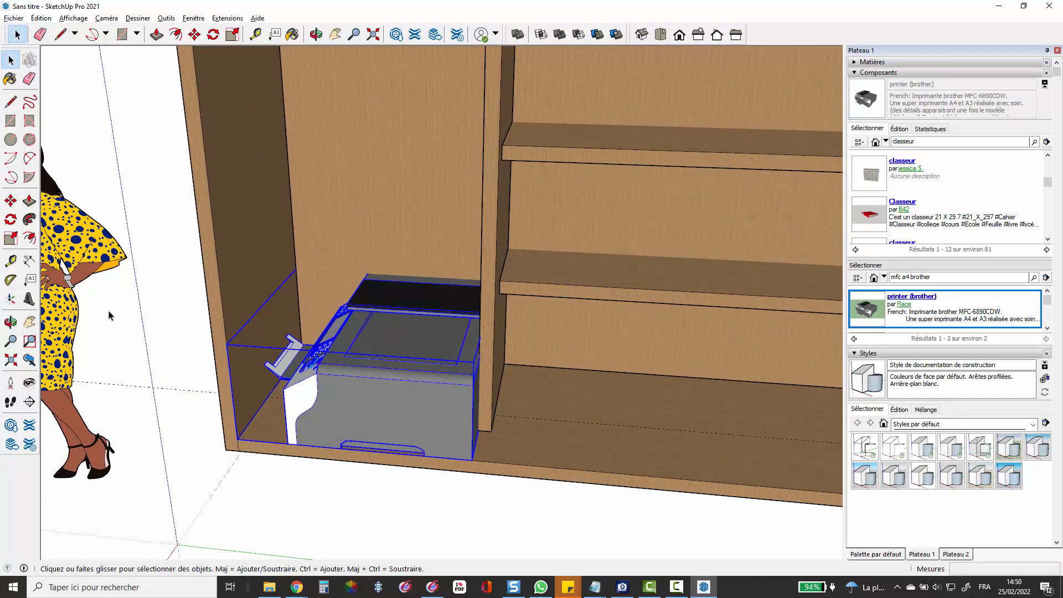
{"action": "left_click", "coordinate": [10, 219]}
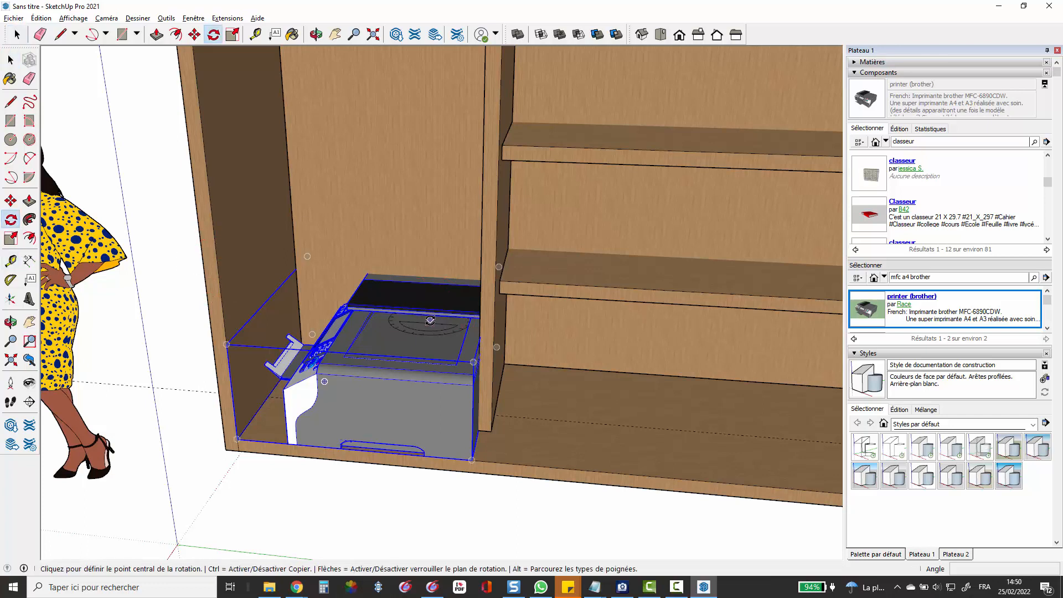
{"action": "left_click", "coordinate": [383, 327]}
{"action": "left_click", "coordinate": [365, 332]}
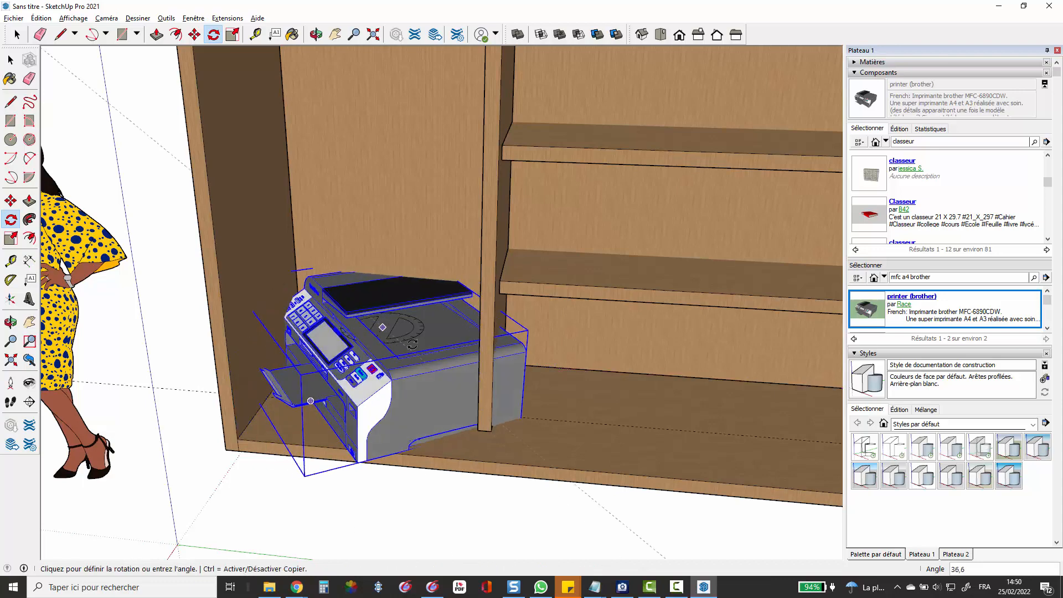
{"action": "left_click", "coordinate": [332, 355]}
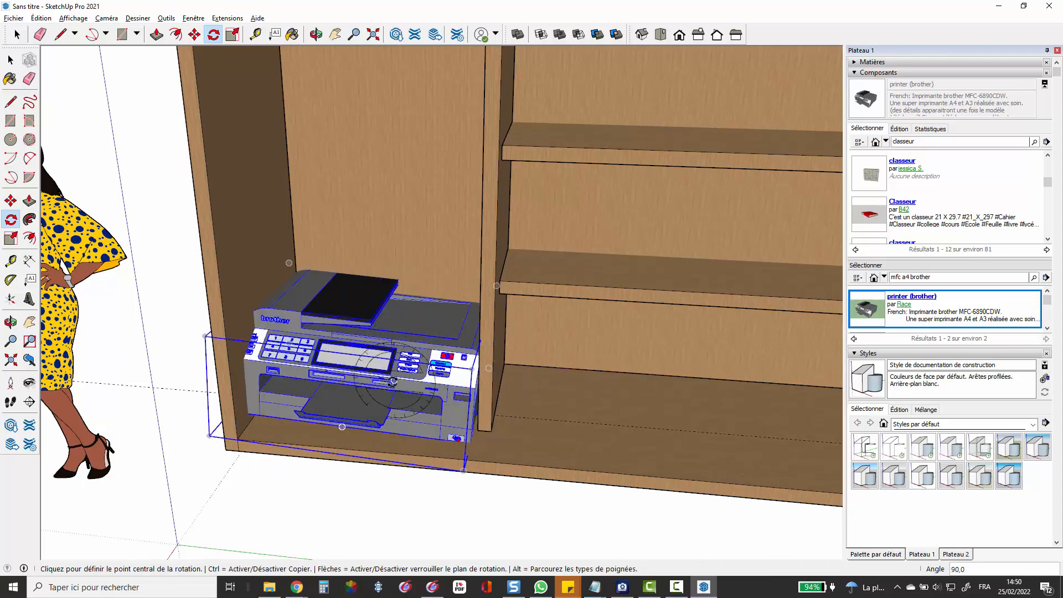
{"action": "scroll", "coordinate": [390, 376], "scroll_direction": "down", "scroll_amount": 3}
{"action": "scroll", "coordinate": [354, 340], "scroll_direction": "up", "scroll_amount": 4}
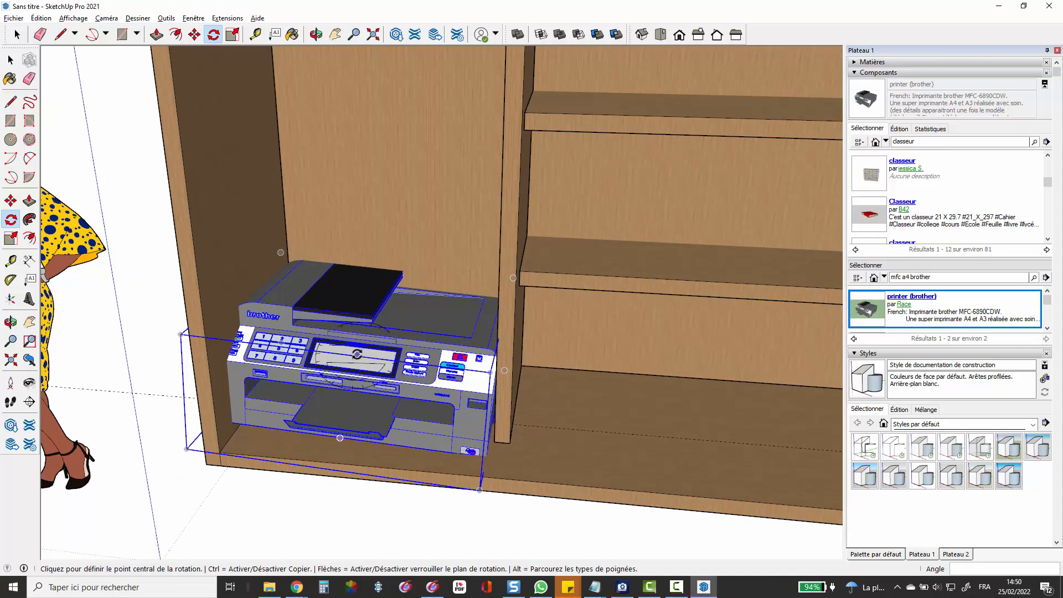
{"action": "key", "text": "ctrl+z"}
Rotate the printer a quarter turn about its upper front corner beside the divider so its control panel faces forward.
{"action": "scroll", "coordinate": [348, 407], "scroll_direction": "up", "scroll_amount": 1}
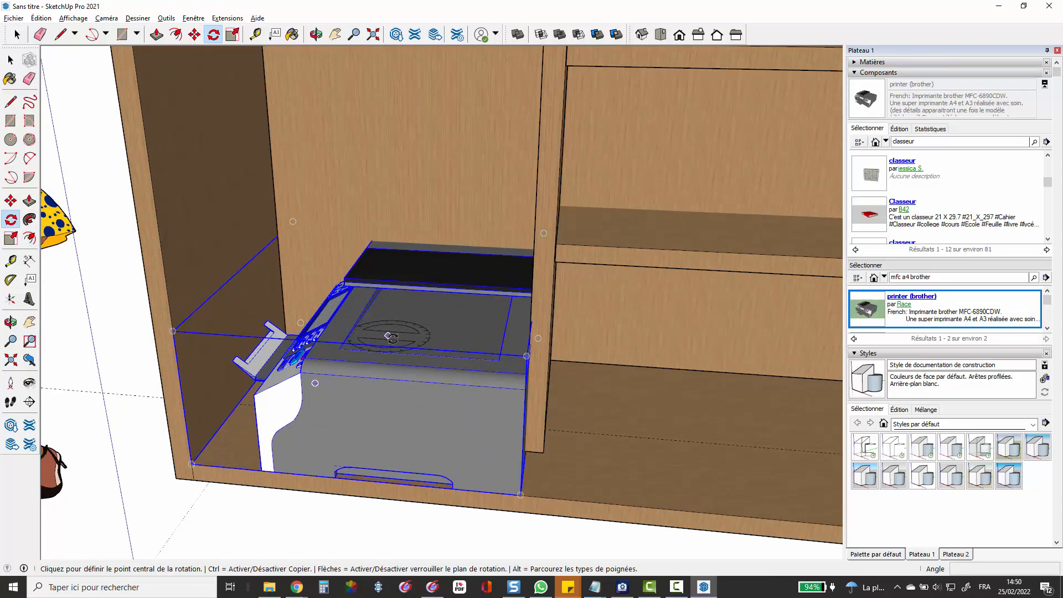
{"action": "left_click", "coordinate": [524, 355]}
{"action": "left_click", "coordinate": [441, 350]}
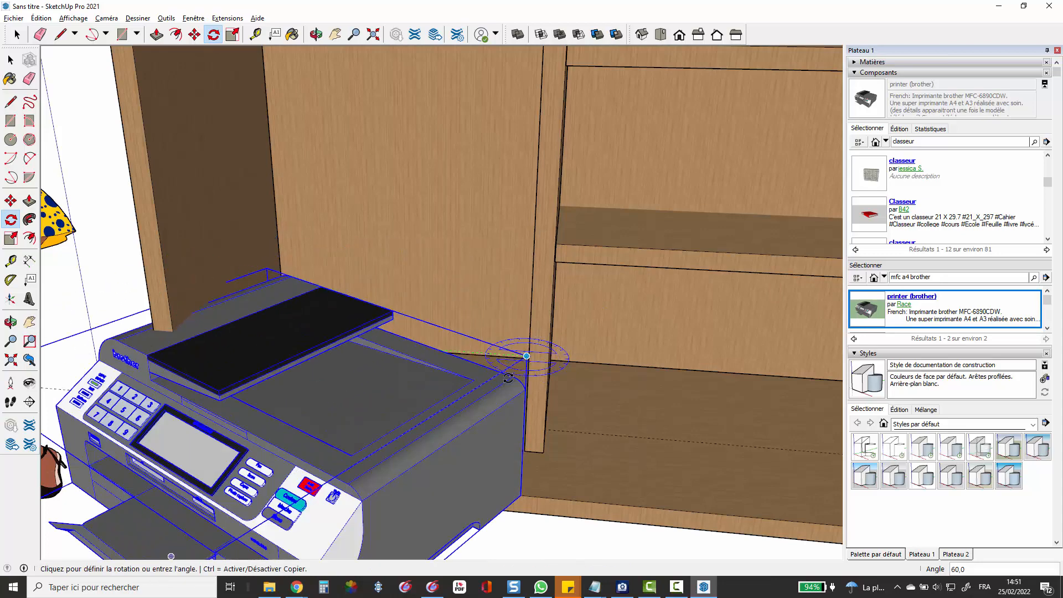
{"action": "left_click", "coordinate": [523, 367]}
Move the printer by its lower front corner about 612 mm back into the cabinet's left compartment, then deselect it.
{"action": "scroll", "coordinate": [489, 317], "scroll_direction": "up", "scroll_amount": 1}
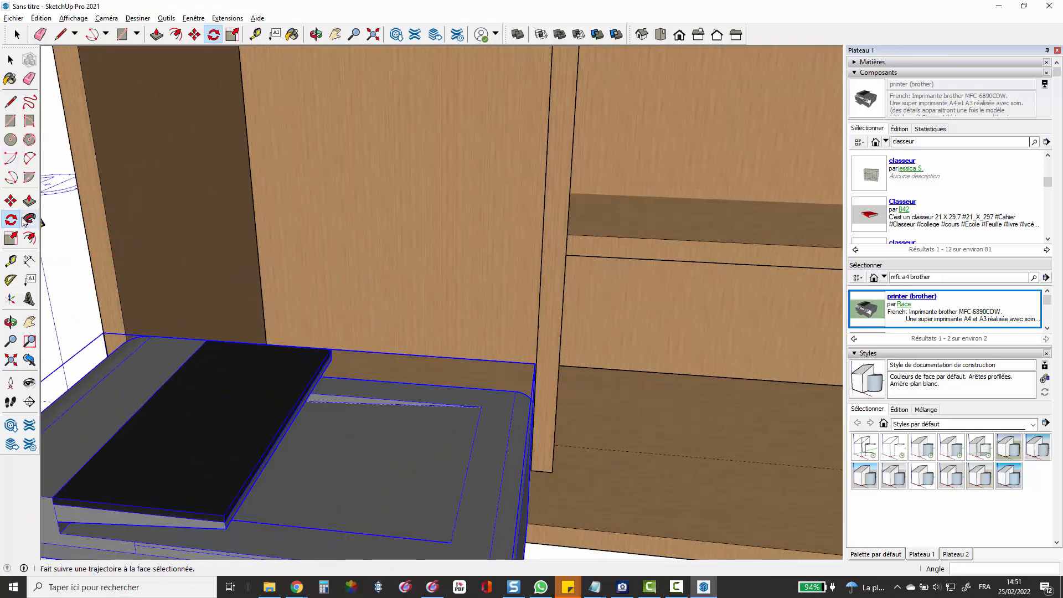
{"action": "left_click", "coordinate": [11, 200]}
{"action": "scroll", "coordinate": [304, 181], "scroll_direction": "down", "scroll_amount": 4}
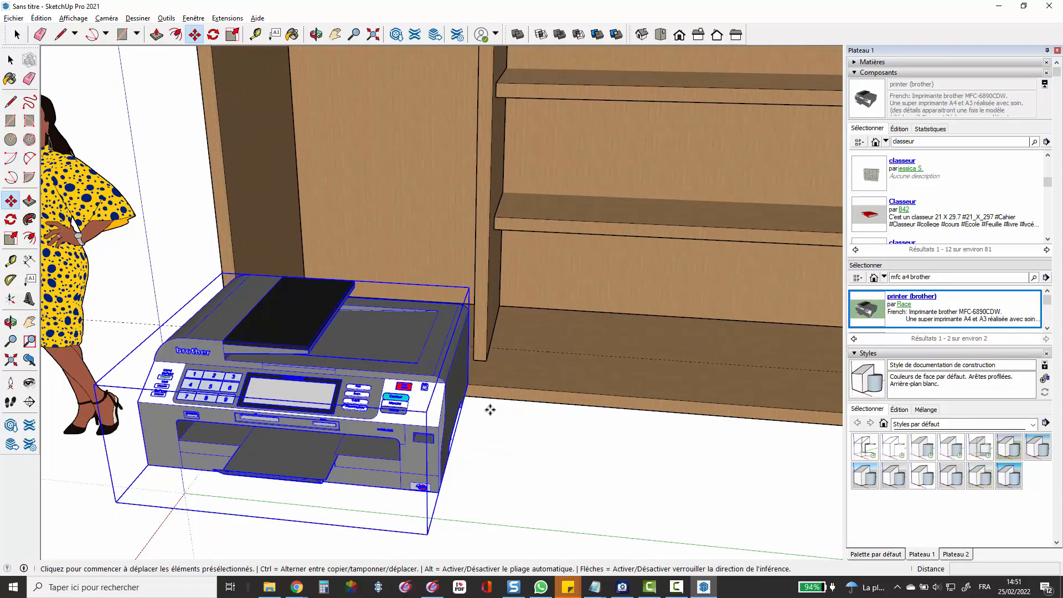
{"action": "left_click", "coordinate": [468, 384]}
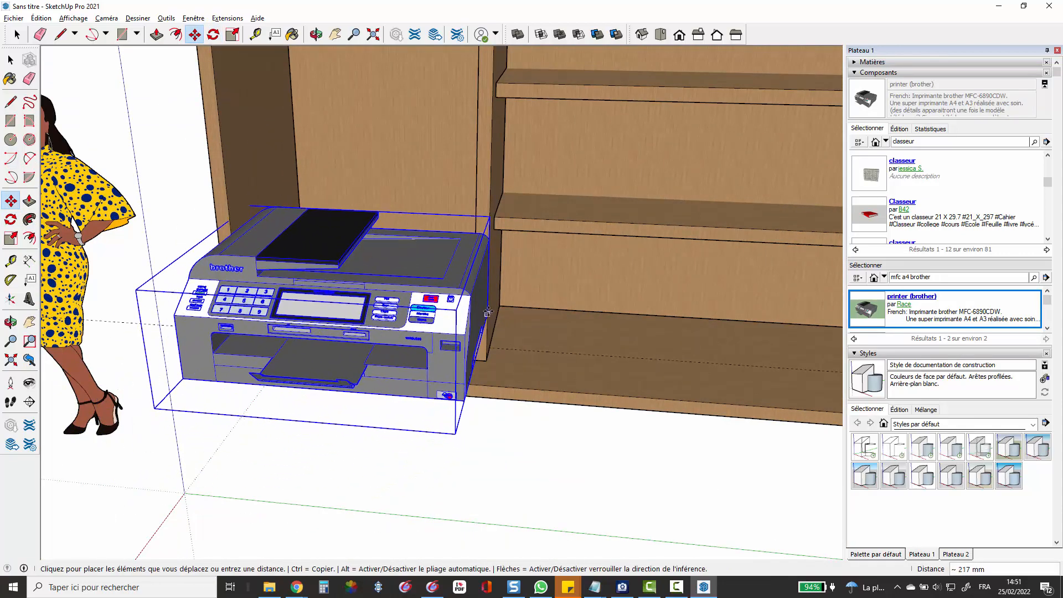
{"action": "left_click", "coordinate": [467, 404]}
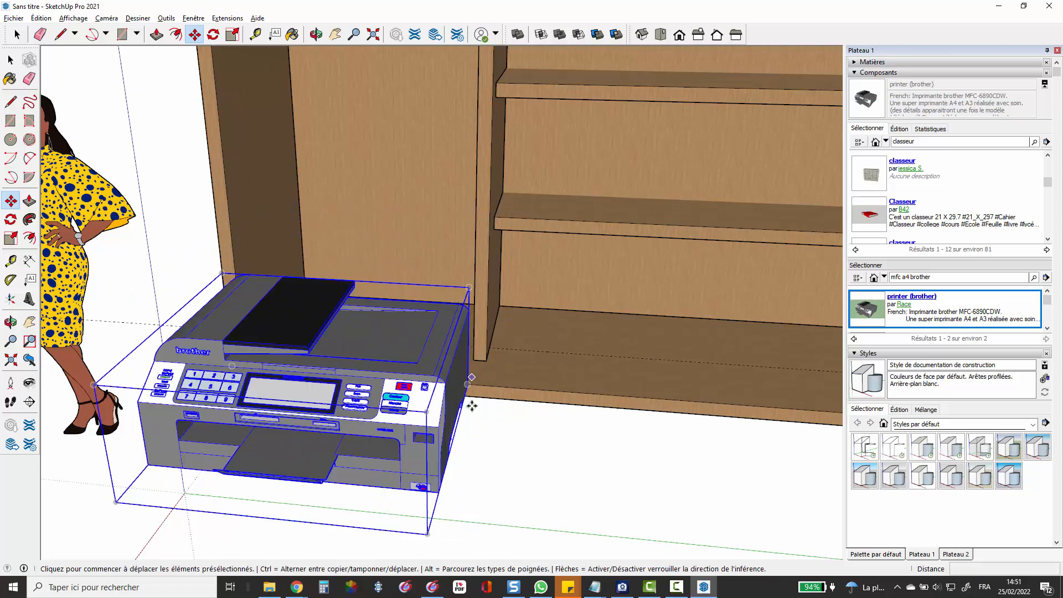
{"action": "left_click", "coordinate": [427, 535]}
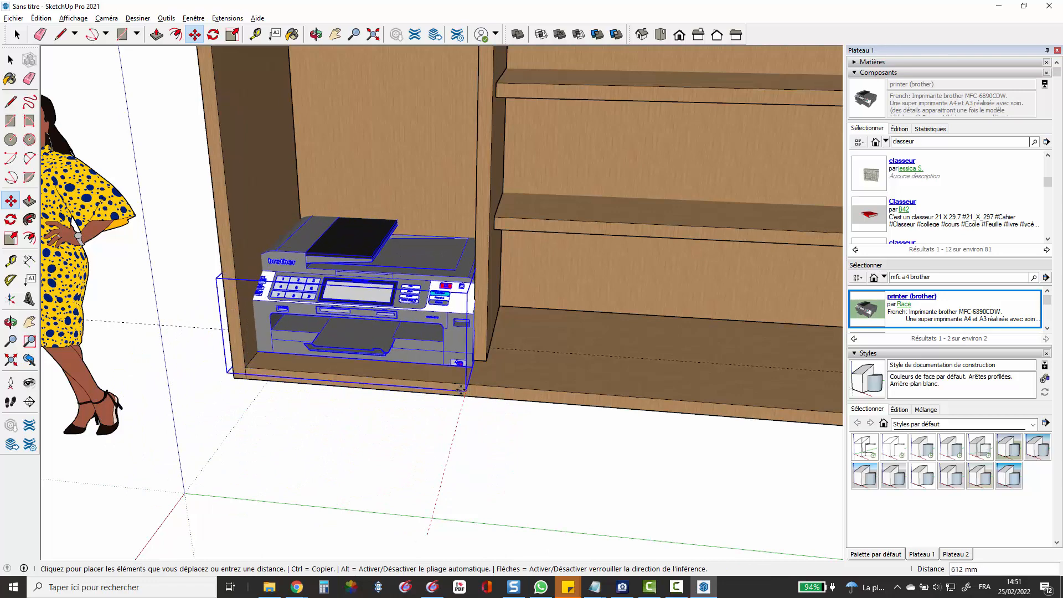
{"action": "left_click", "coordinate": [461, 386]}
{"action": "key", "text": "space"}
{"action": "left_click", "coordinate": [544, 302]}
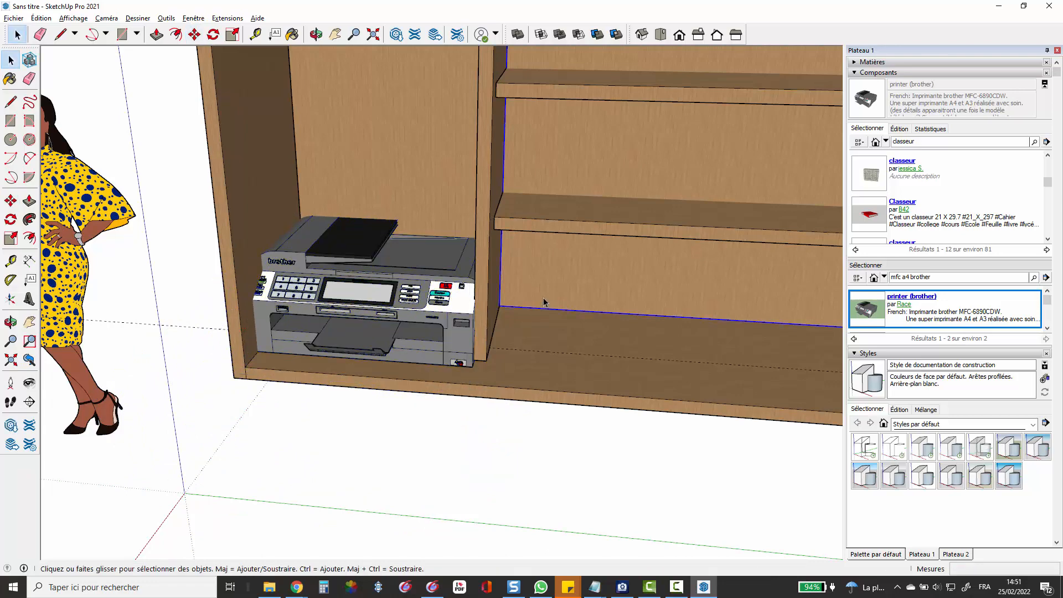
Examine the cabinet from the front and from behind to see how the shelves meet the back panel.
{"action": "scroll", "coordinate": [433, 294], "scroll_direction": "up", "scroll_amount": 3}
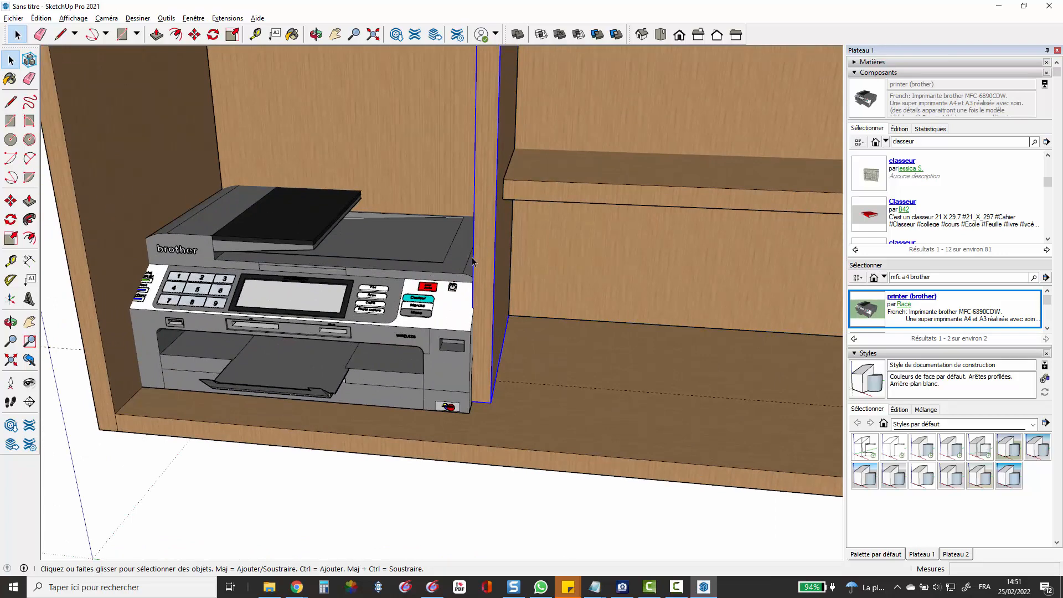
{"action": "scroll", "coordinate": [472, 260], "scroll_direction": "down", "scroll_amount": 6}
{"action": "scroll", "coordinate": [556, 159], "scroll_direction": "up", "scroll_amount": 2}
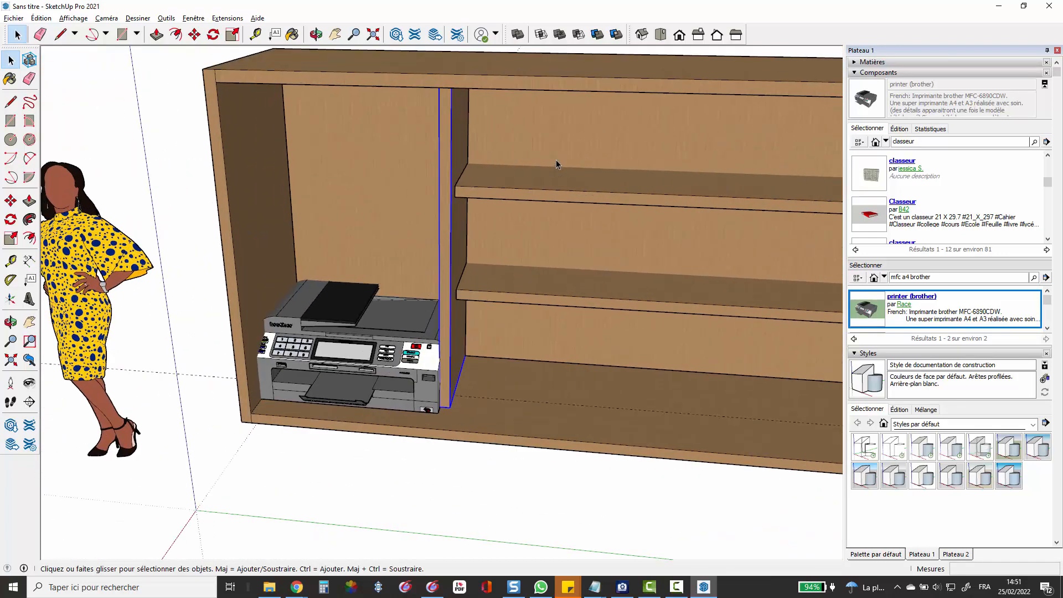
{"action": "scroll", "coordinate": [555, 159], "scroll_direction": "up", "scroll_amount": 1}
{"action": "double_click", "coordinate": [515, 187]}
{"action": "scroll", "coordinate": [474, 170], "scroll_direction": "down", "scroll_amount": 1}
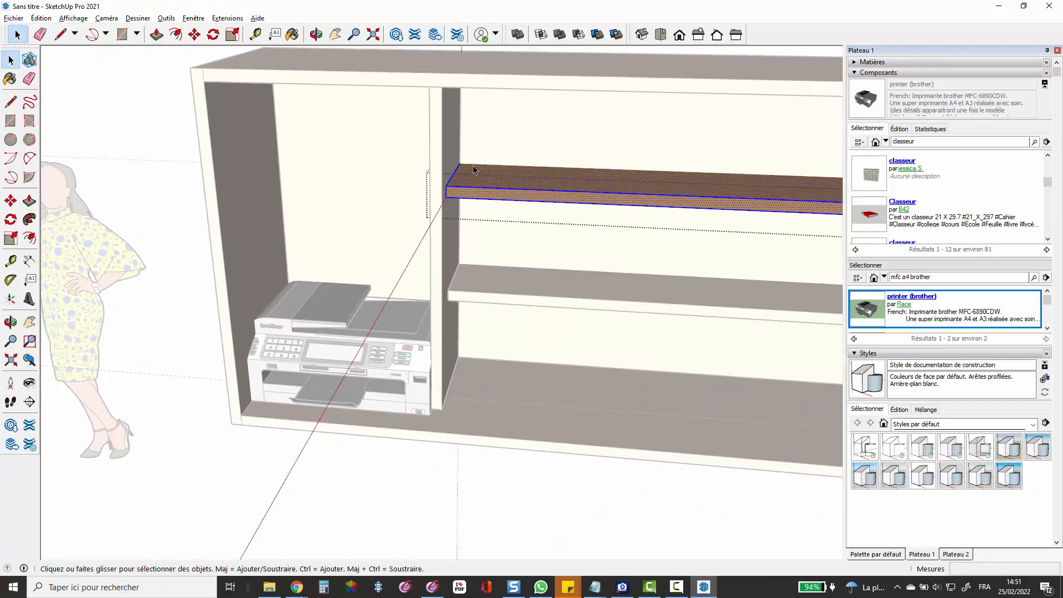
{"action": "scroll", "coordinate": [555, 150], "scroll_direction": "down", "scroll_amount": 2}
{"action": "middle_click_drag", "start_coordinate": [574, 138], "coordinate": [8, 228]}
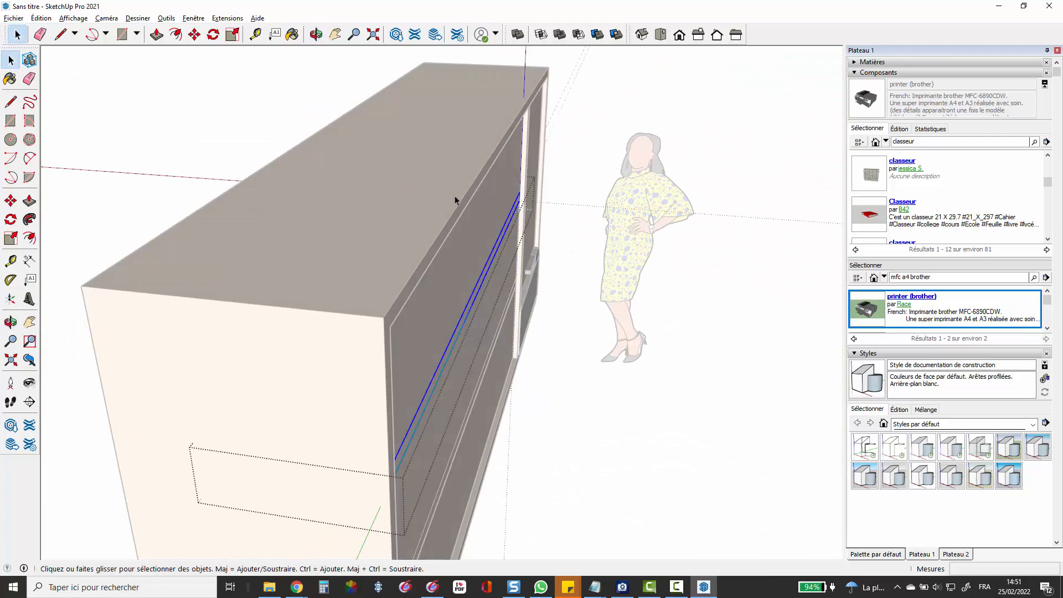
{"action": "left_click", "coordinate": [454, 195]}
Move the upper shelf forward along the red axis, out of the cabinet's back panel.
{"action": "scroll", "coordinate": [510, 217], "scroll_direction": "up", "scroll_amount": 2}
{"action": "scroll", "coordinate": [509, 216], "scroll_direction": "up", "scroll_amount": 2}
{"action": "left_click", "coordinate": [533, 194]}
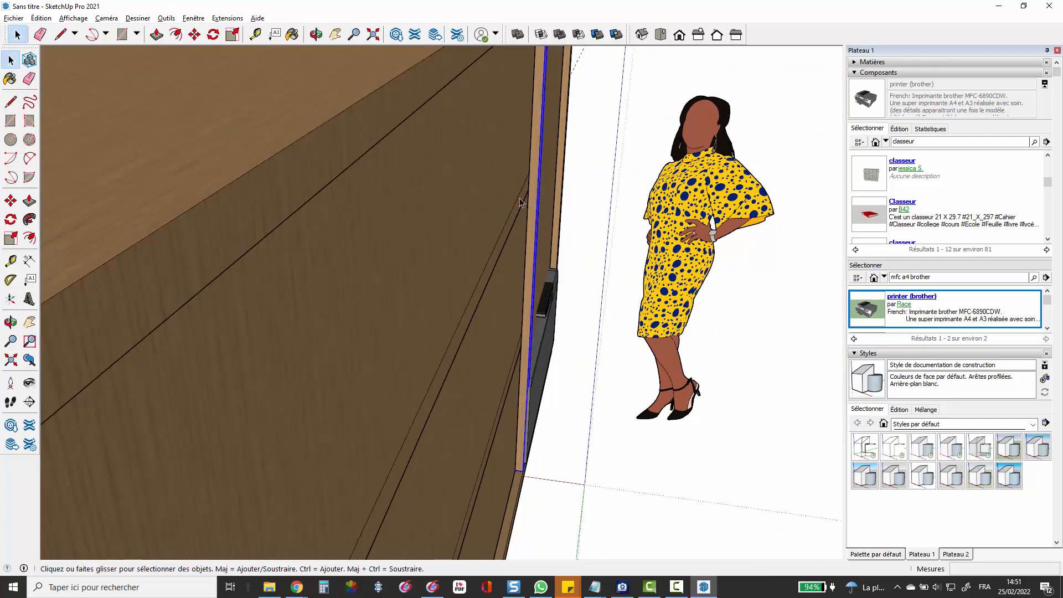
{"action": "left_click", "coordinate": [521, 200]}
{"action": "key", "text": "p"}
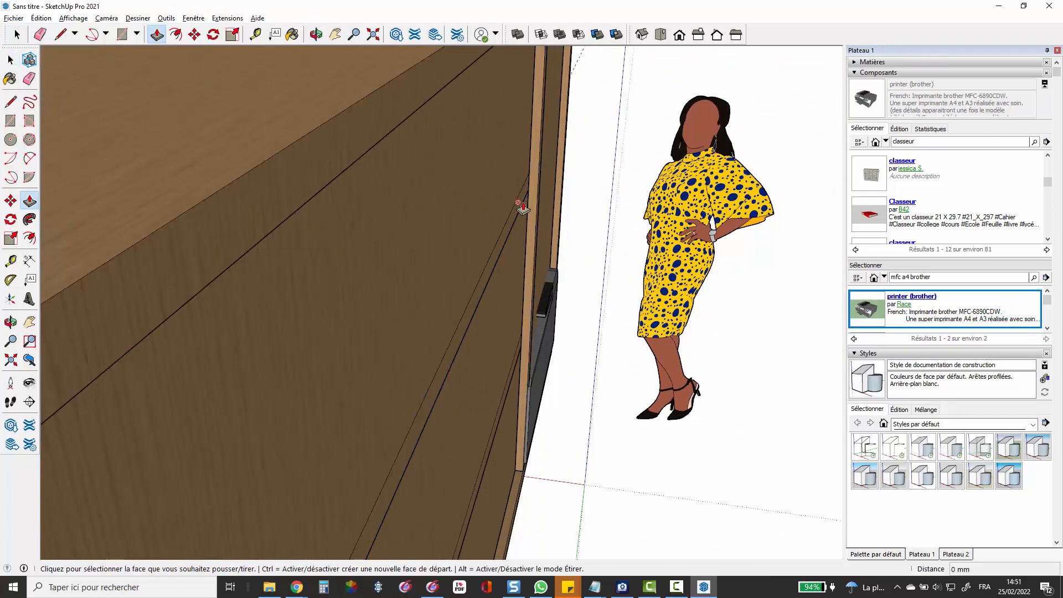
{"action": "key", "text": "space"}
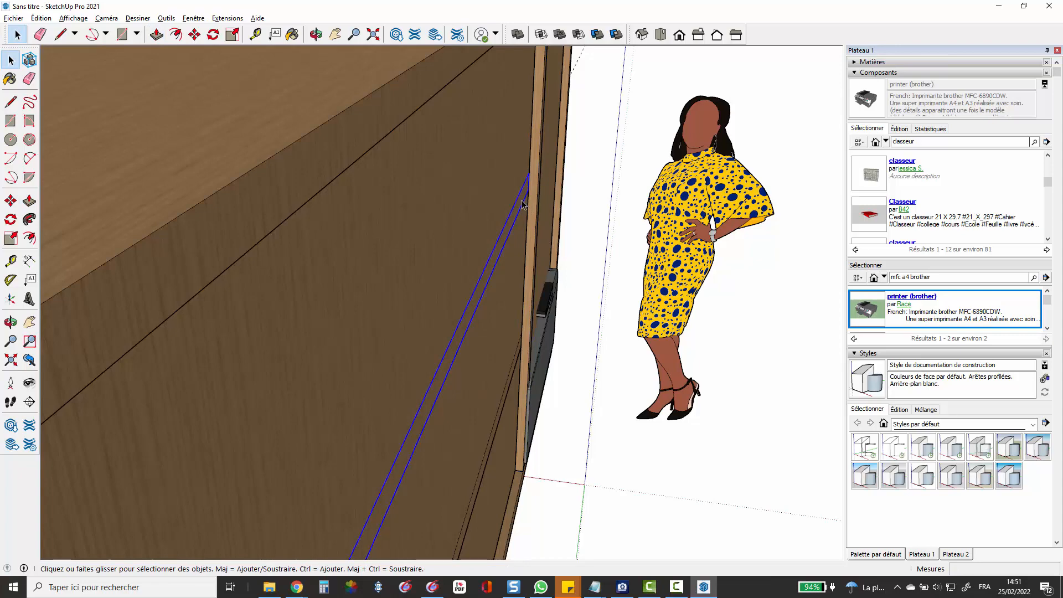
{"action": "key", "text": "m"}
{"action": "scroll", "coordinate": [528, 172], "scroll_direction": "up", "scroll_amount": 2}
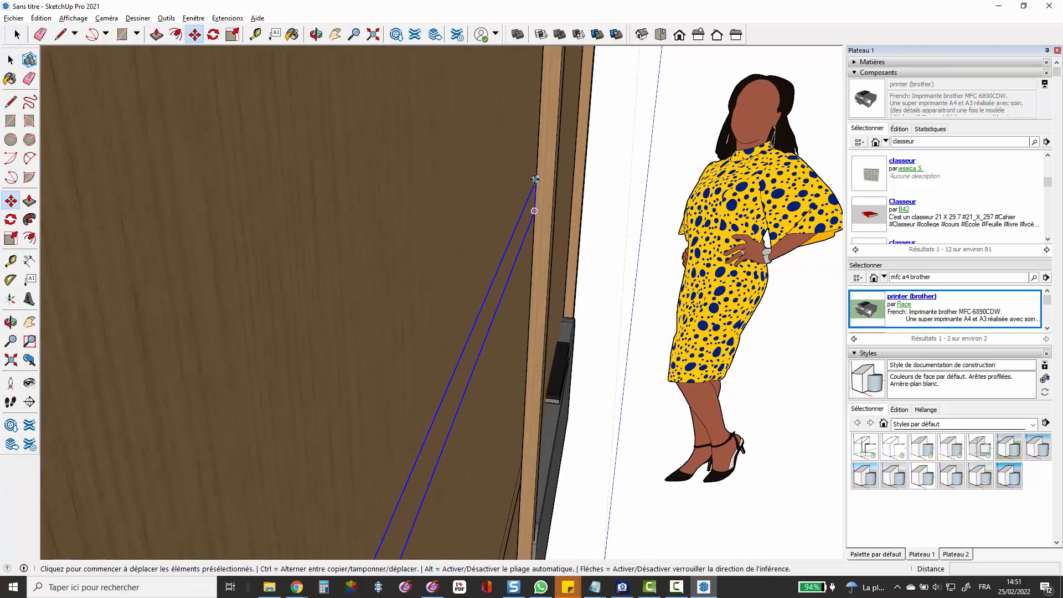
{"action": "left_click", "coordinate": [534, 178]}
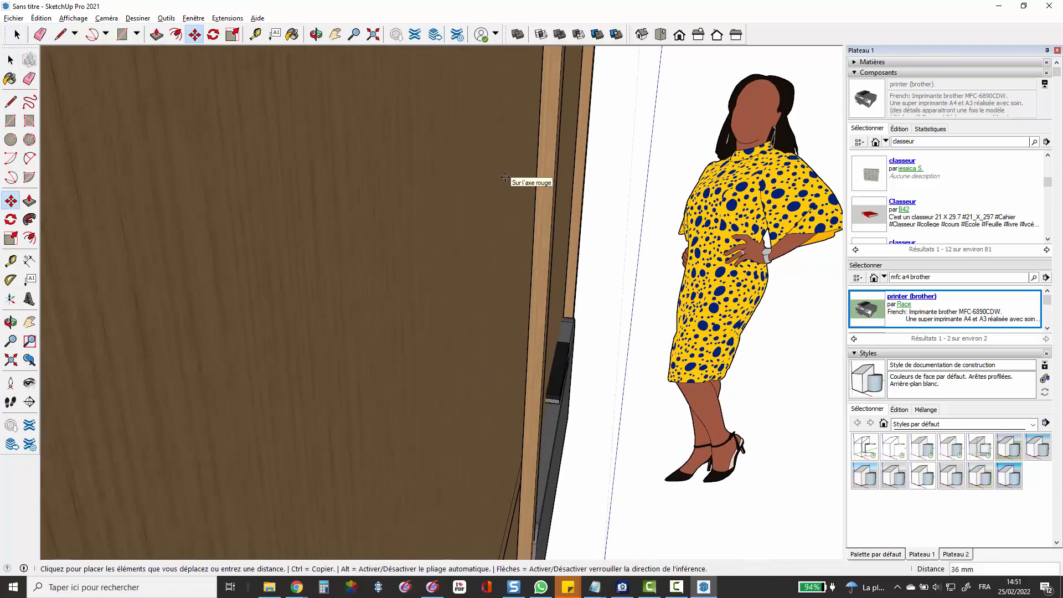
{"action": "key", "text": "space"}
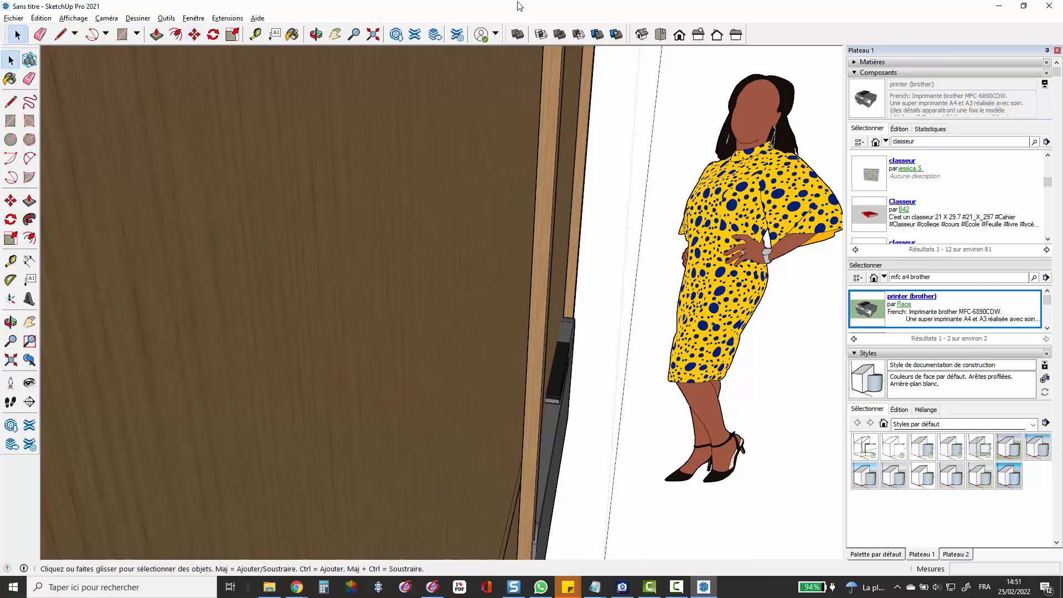
Move the lower shelf 18 mm forward along the red axis, out of the cabinet's back panel.
{"action": "scroll", "coordinate": [433, 146], "scroll_direction": "up", "scroll_amount": 1}
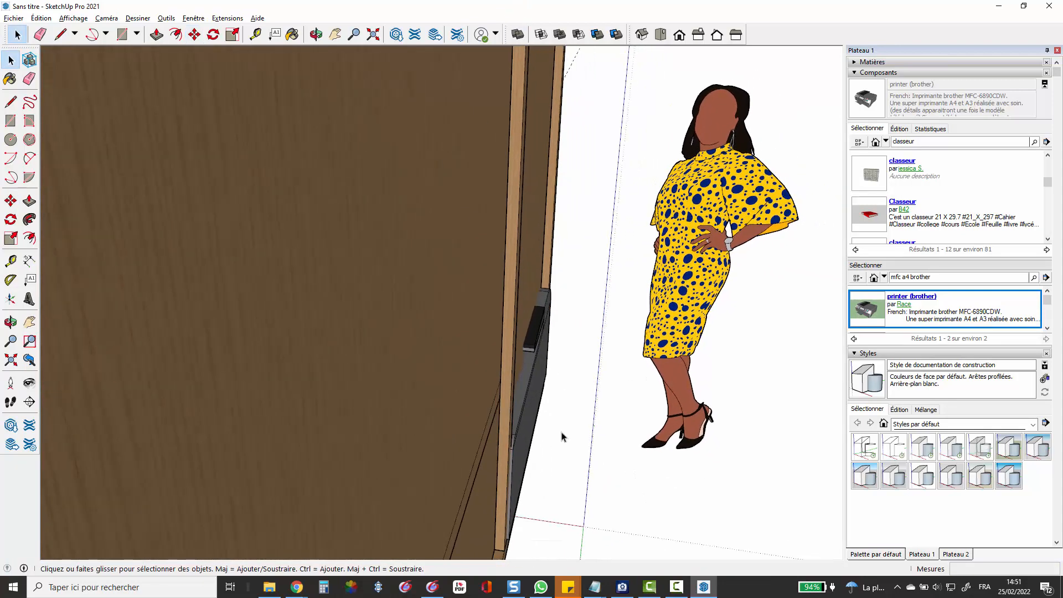
{"action": "scroll", "coordinate": [561, 435], "scroll_direction": "up", "scroll_amount": 2}
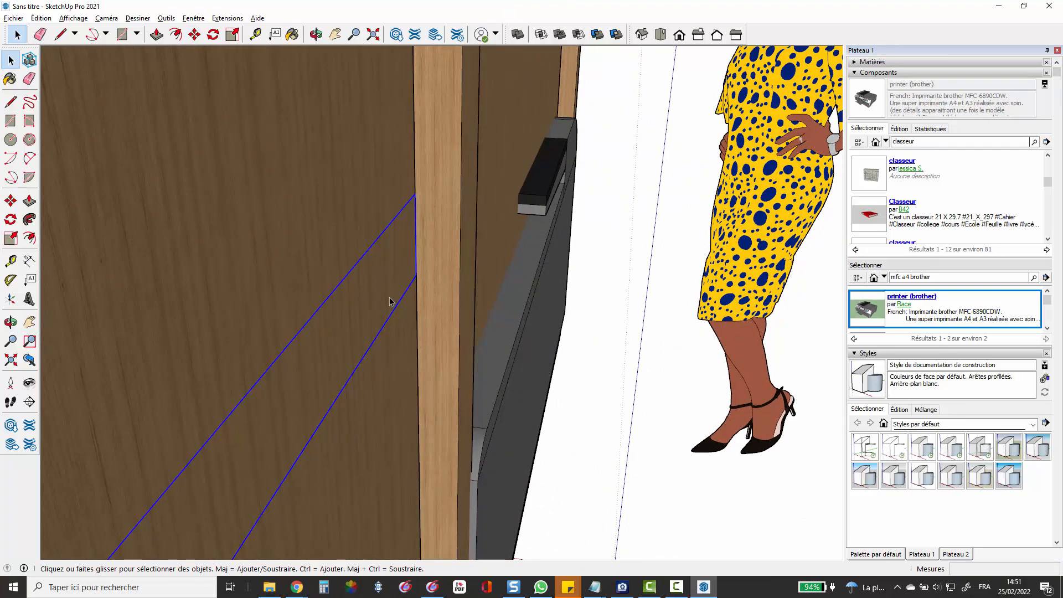
{"action": "key", "text": "m"}
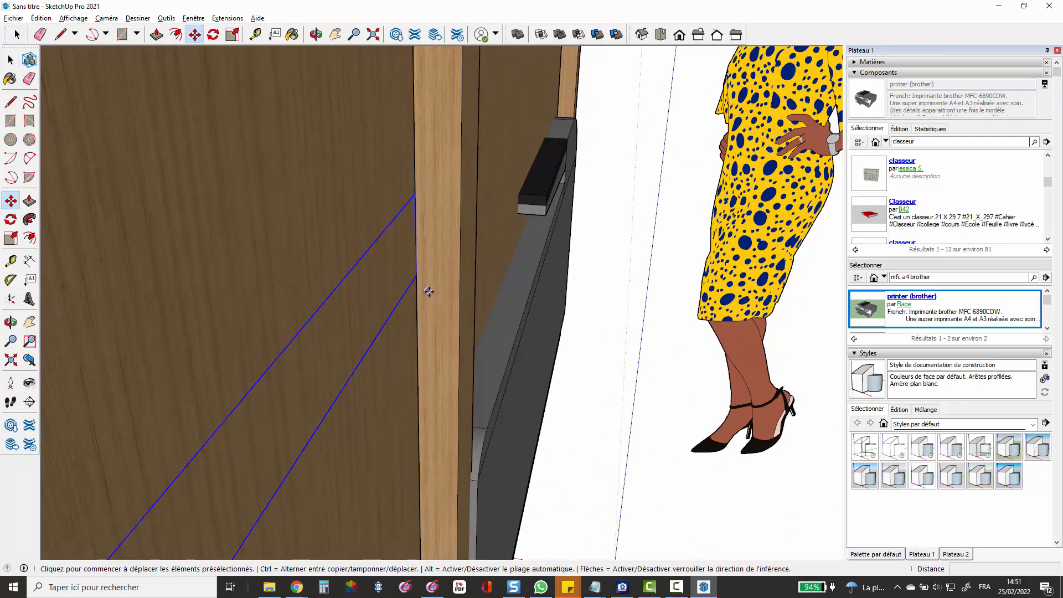
{"action": "left_click", "coordinate": [418, 278]}
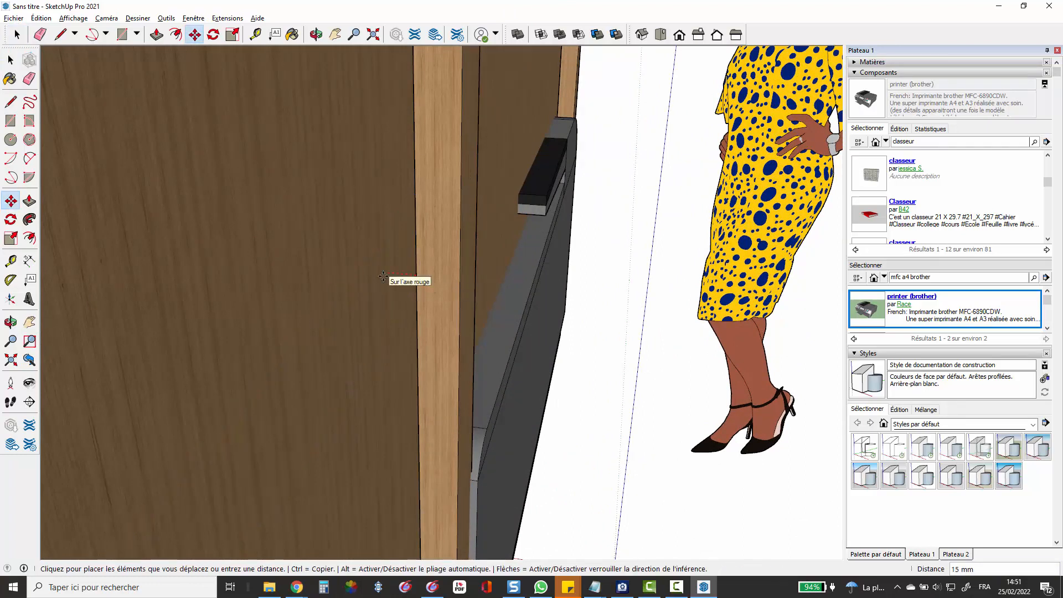
{"action": "type", "text": "18"}
{"action": "key", "text": "Return"}
{"action": "key", "text": "space"}
Examine the ends of both shelves where they meet the divider beside the printer.
{"action": "scroll", "coordinate": [624, 232], "scroll_direction": "down", "scroll_amount": 7}
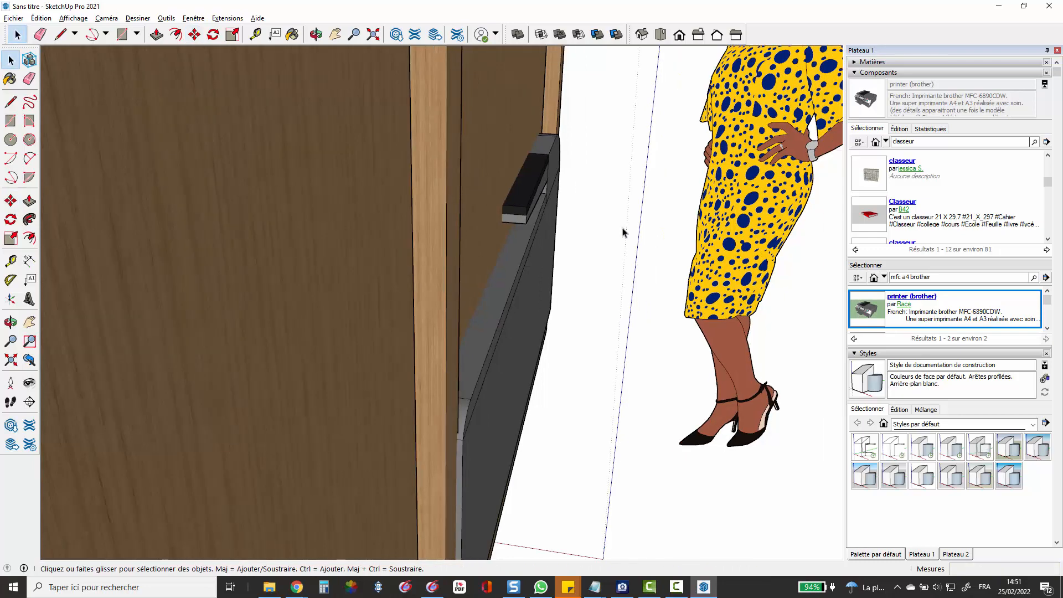
{"action": "scroll", "coordinate": [628, 231], "scroll_direction": "down", "scroll_amount": 5}
{"action": "middle_click_drag", "start_coordinate": [601, 237], "coordinate": [560, 218]}
{"action": "scroll", "coordinate": [480, 144], "scroll_direction": "up", "scroll_amount": 8}
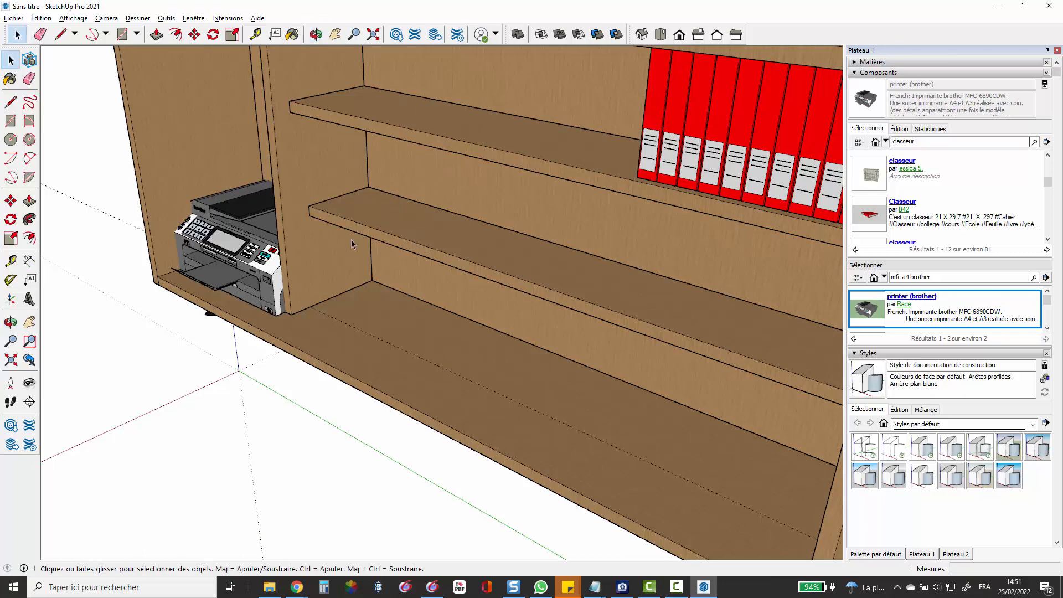
{"action": "middle_click_drag", "start_coordinate": [630, 249], "coordinate": [683, 337]}
{"action": "double_click", "coordinate": [222, 139]}
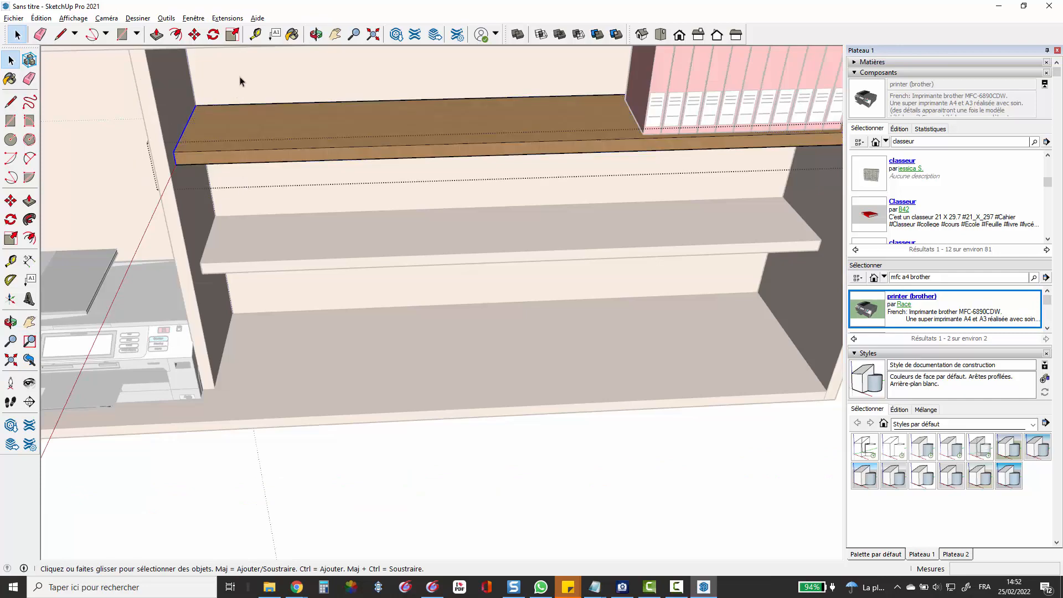
{"action": "key", "text": "Escape"}
{"action": "scroll", "coordinate": [201, 101], "scroll_direction": "up", "scroll_amount": 3}
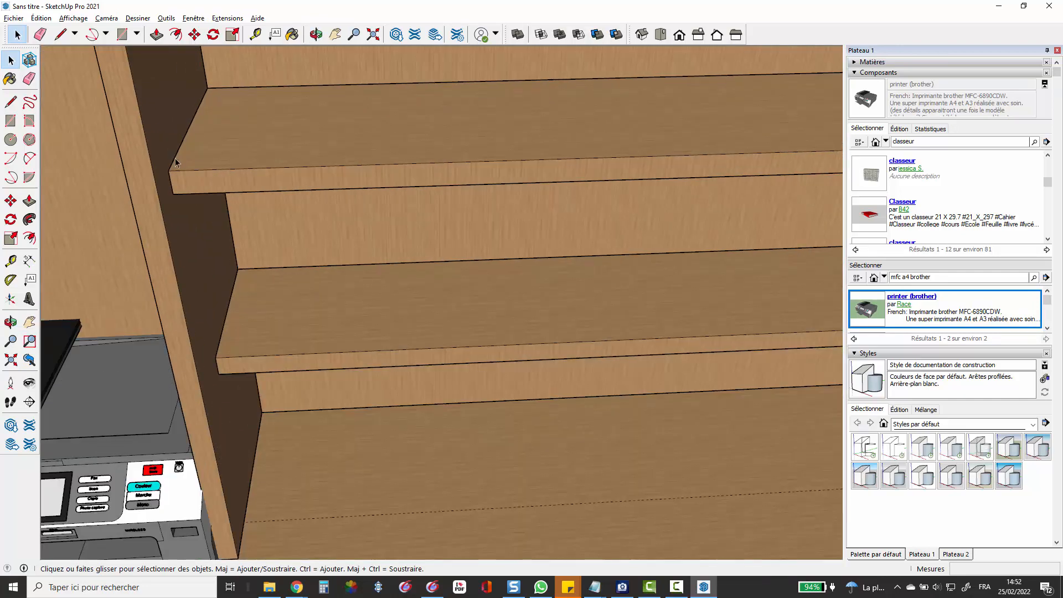
{"action": "scroll", "coordinate": [271, 230], "scroll_direction": "down", "scroll_amount": 3}
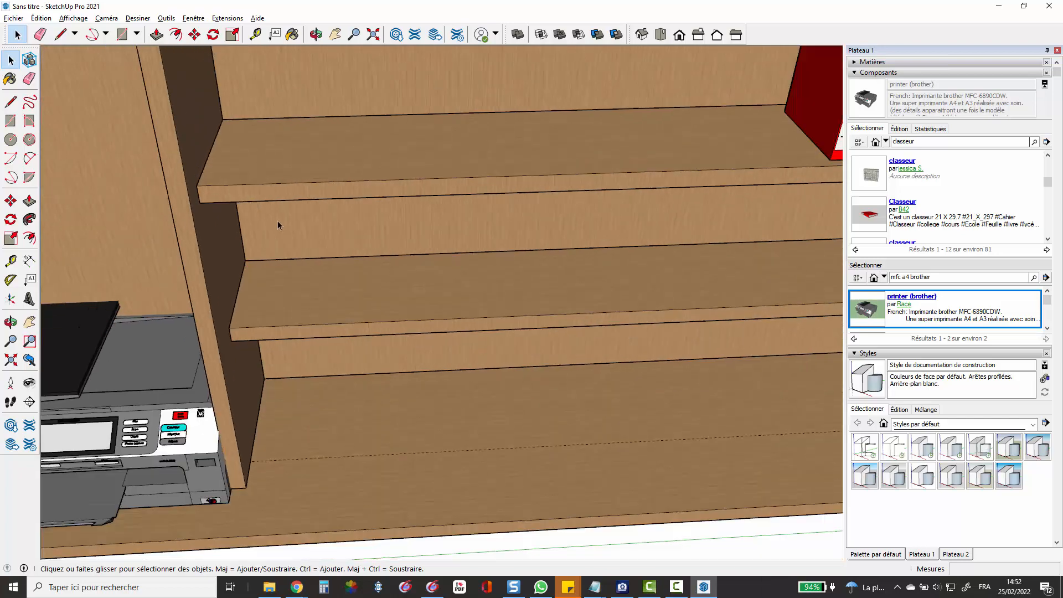
Shorten the upper shelf by moving its end at the divider 50 mm inward.
{"action": "triple_click", "coordinate": [269, 154]}
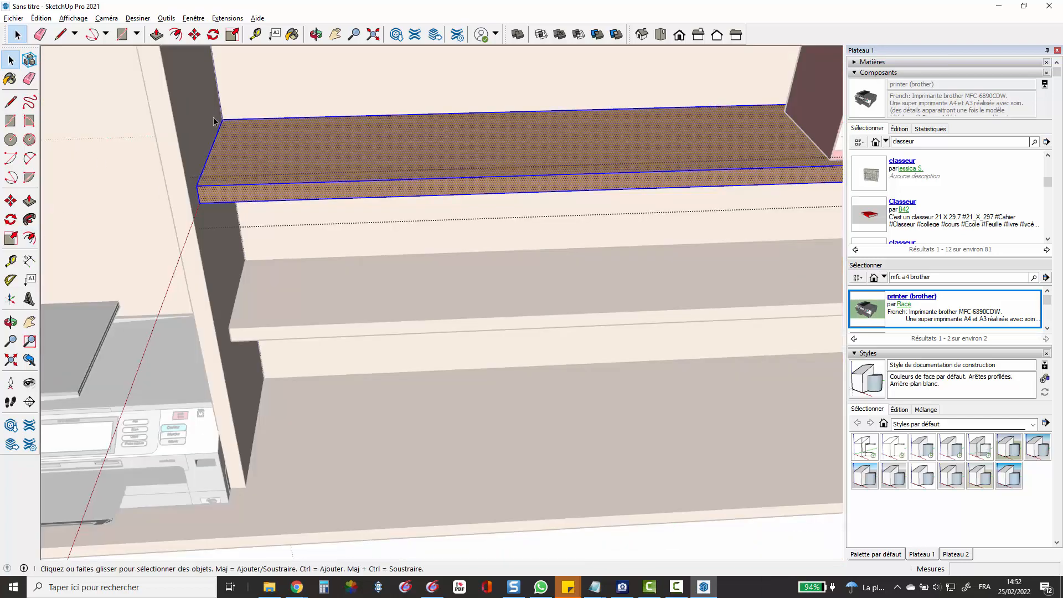
{"action": "left_click_drag", "start_coordinate": [129, 72], "coordinate": [321, 248]}
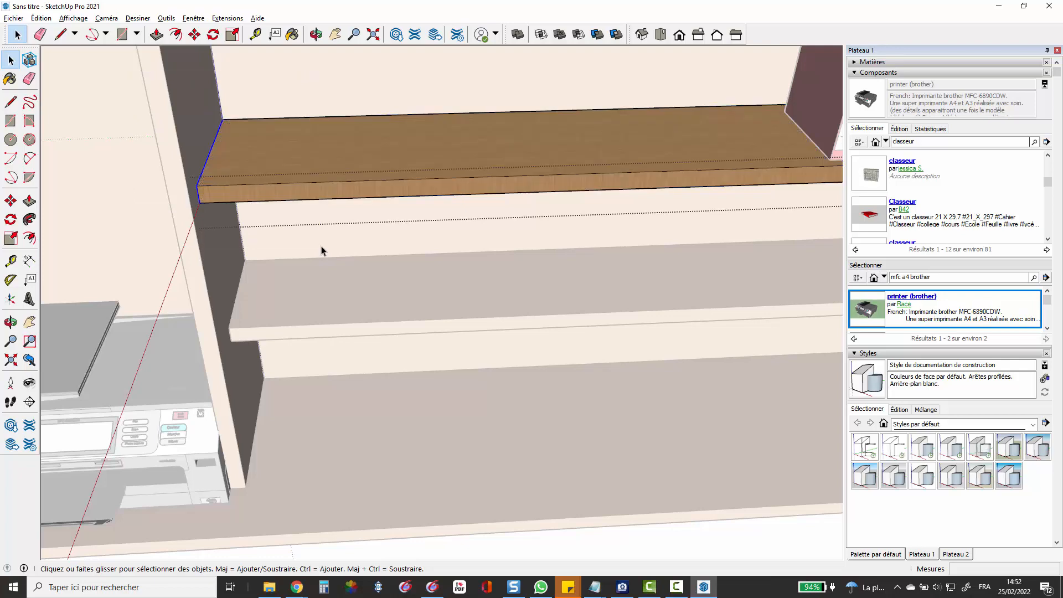
{"action": "key", "text": "p"}
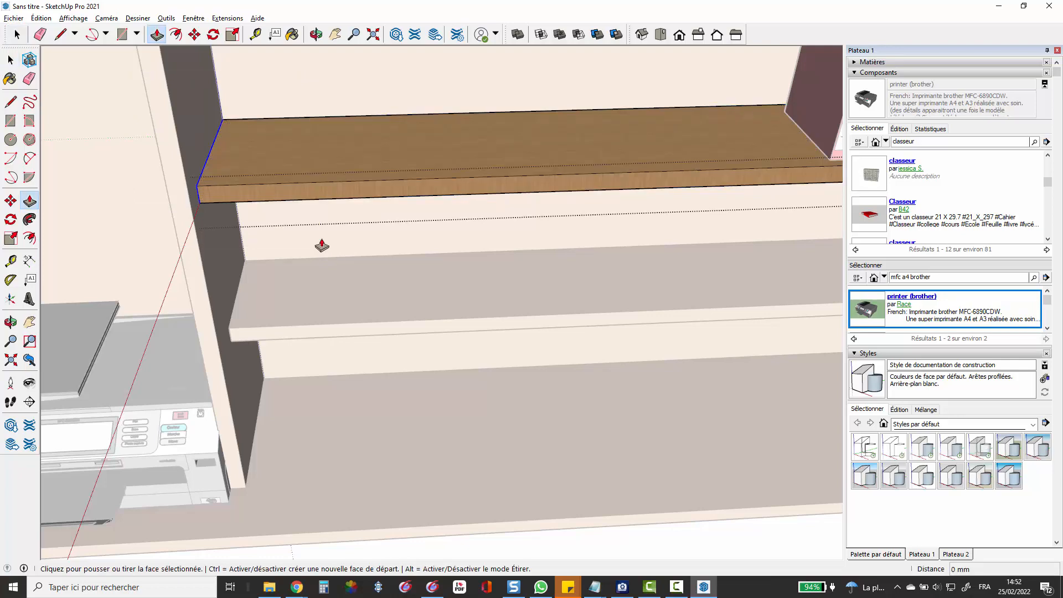
{"action": "key", "text": "m"}
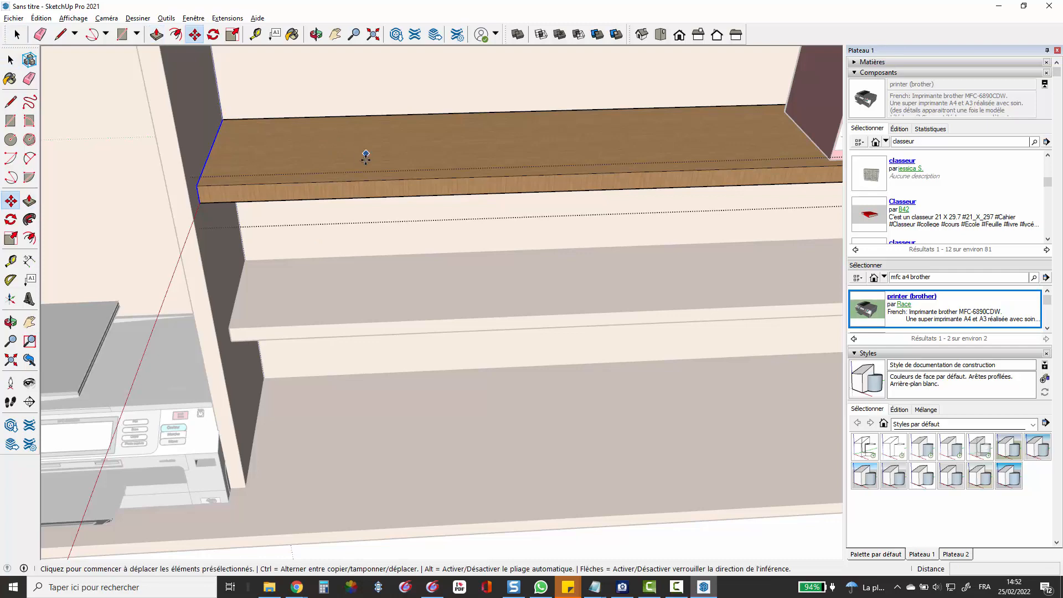
{"action": "left_click", "coordinate": [222, 119]}
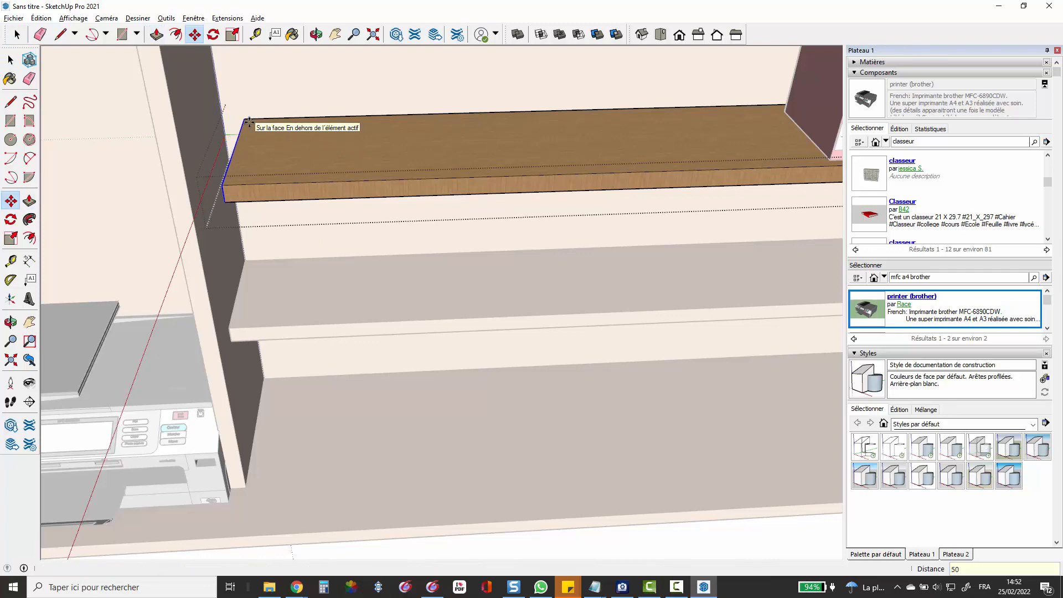
{"action": "key", "text": "Return"}
{"action": "key", "text": "space"}
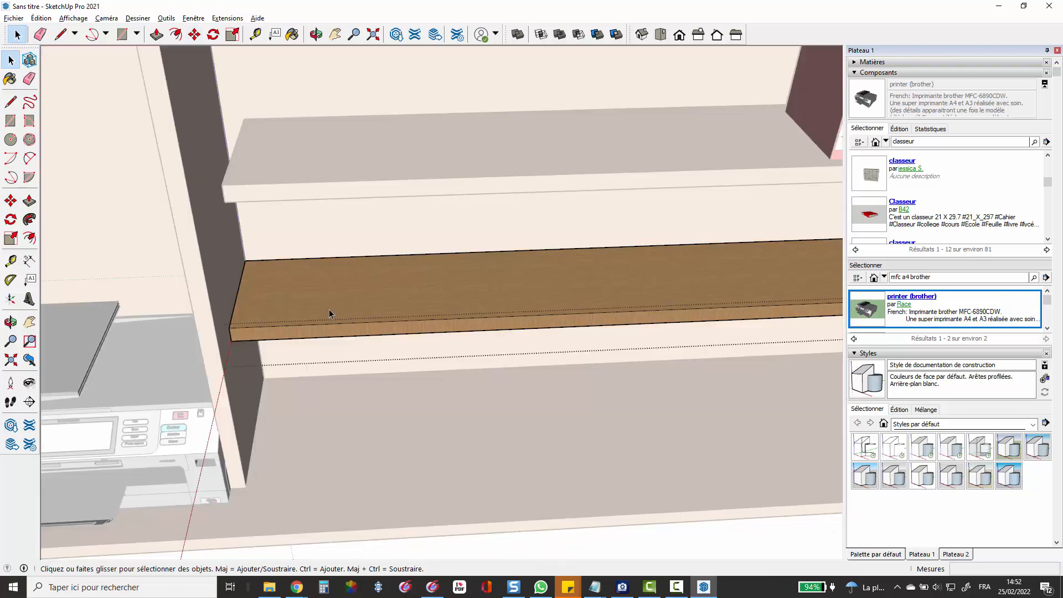
{"action": "triple_click", "coordinate": [329, 310]}
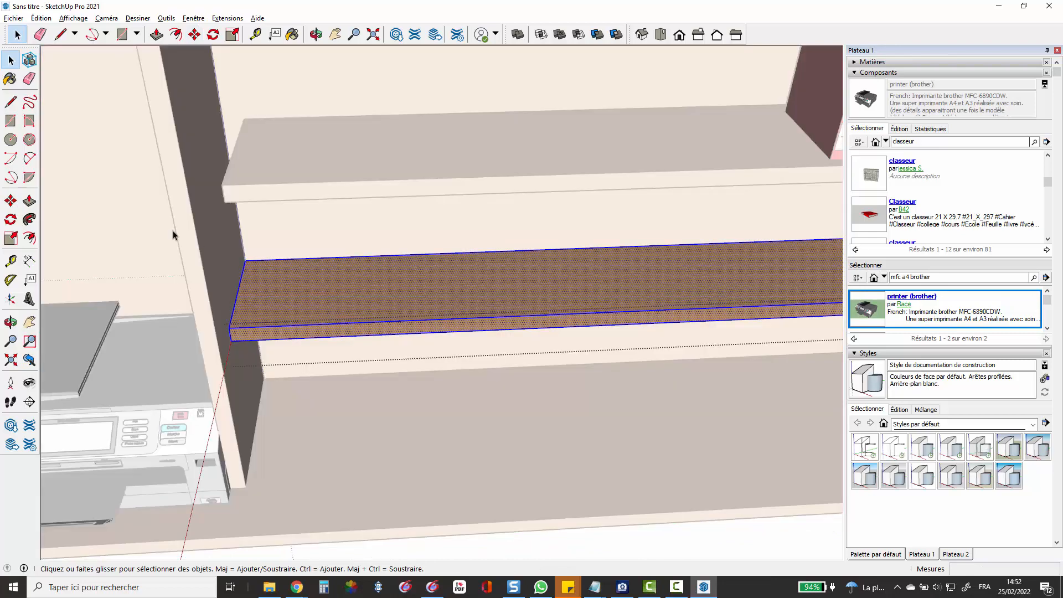
{"action": "left_click_drag", "start_coordinate": [192, 259], "coordinate": [293, 370]}
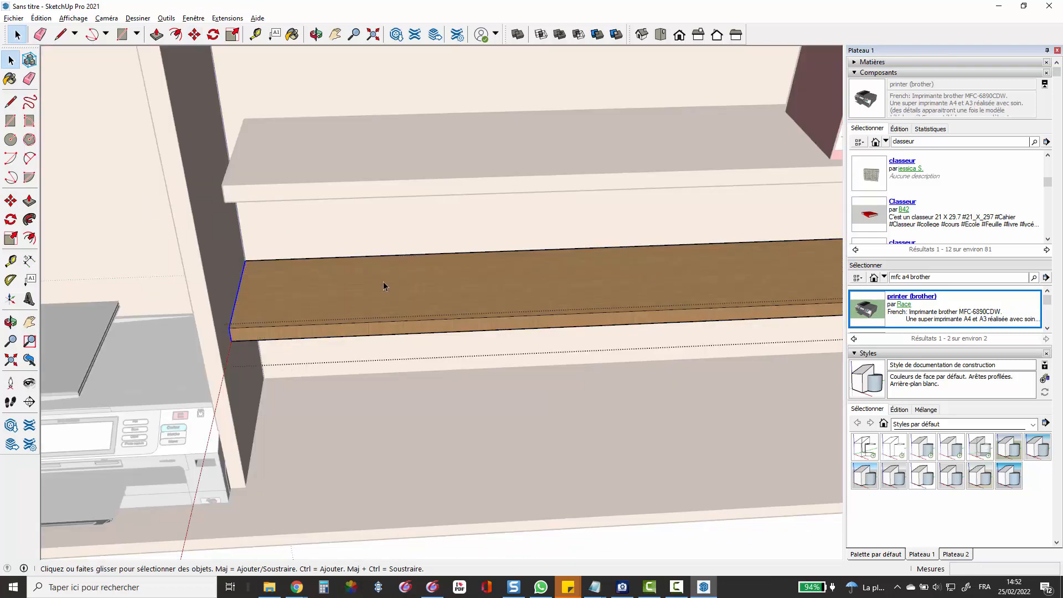
{"action": "left_click", "coordinate": [383, 282]}
{"action": "key", "text": "Escape"}
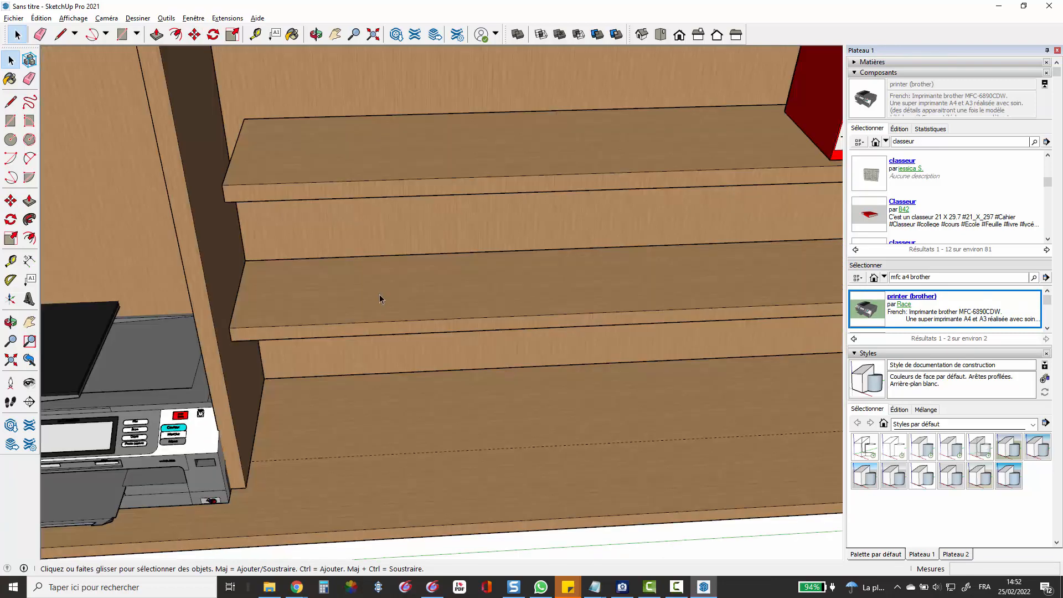
Shorten the lower shelf by moving its end at the divider 50 mm inward, then close the shelf for editing.
{"action": "triple_click", "coordinate": [380, 294]}
{"action": "left_click_drag", "start_coordinate": [119, 221], "coordinate": [338, 397]}
{"action": "scroll", "coordinate": [289, 268], "scroll_direction": "up", "scroll_amount": 4}
{"action": "key", "text": "m"}
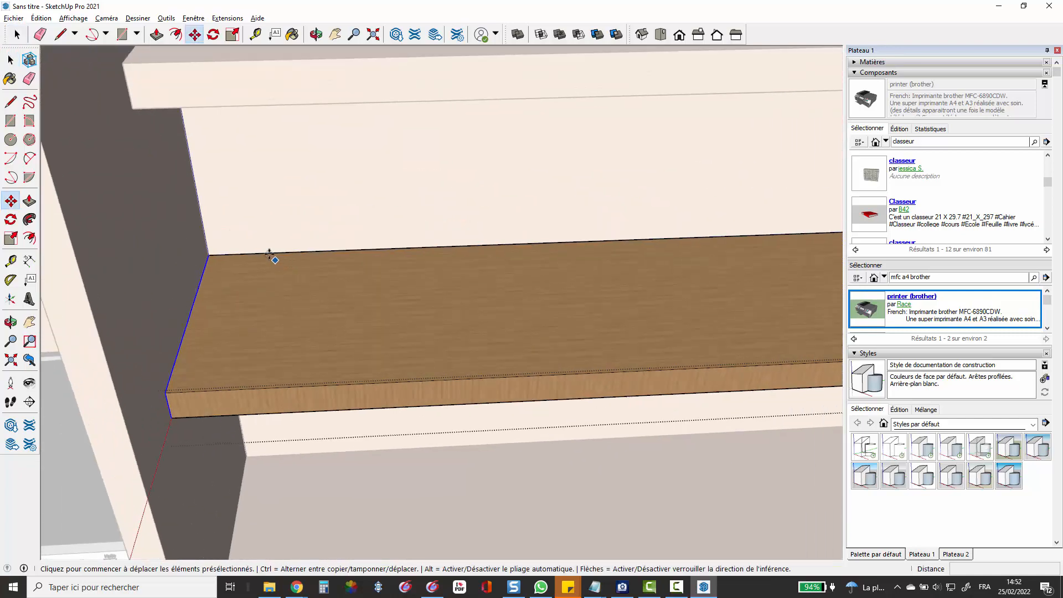
{"action": "left_click", "coordinate": [209, 254]}
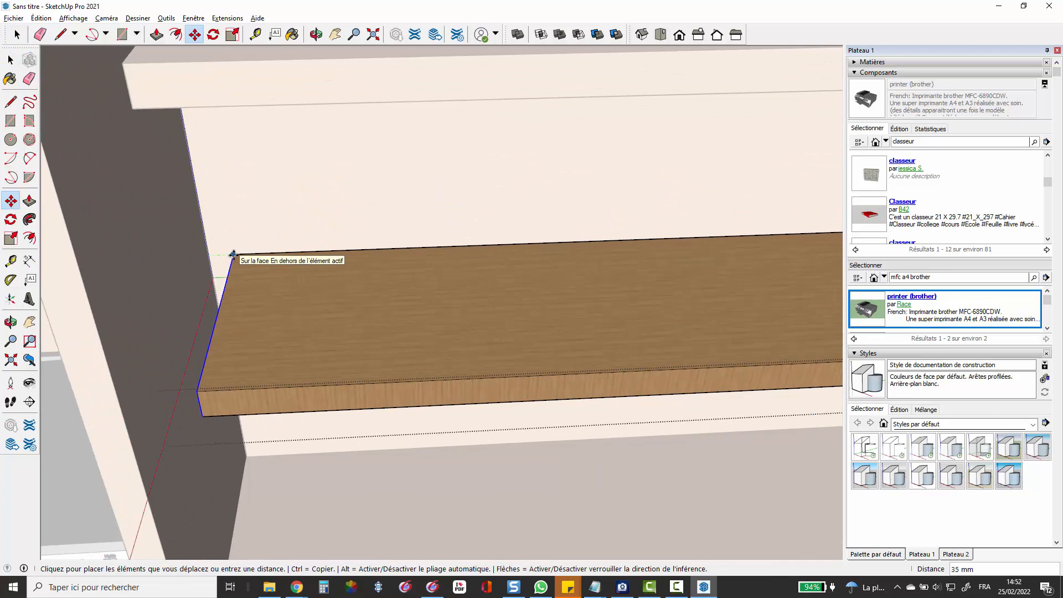
{"action": "type", "text": "50"}
{"action": "key", "text": "Return"}
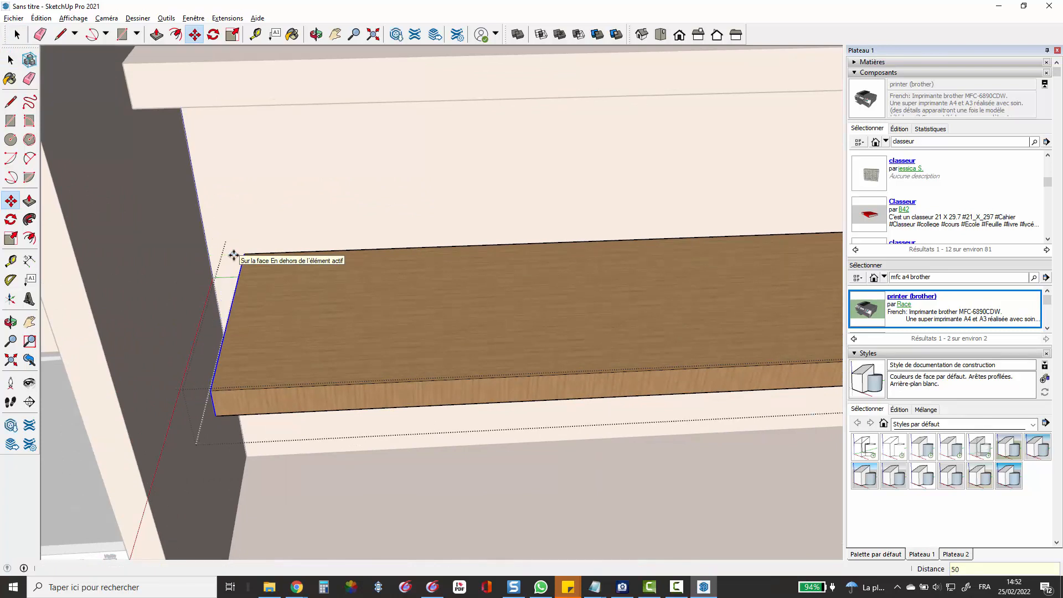
{"action": "key", "text": "space"}
{"action": "key", "text": "Escape"}
{"action": "key", "text": "p"}
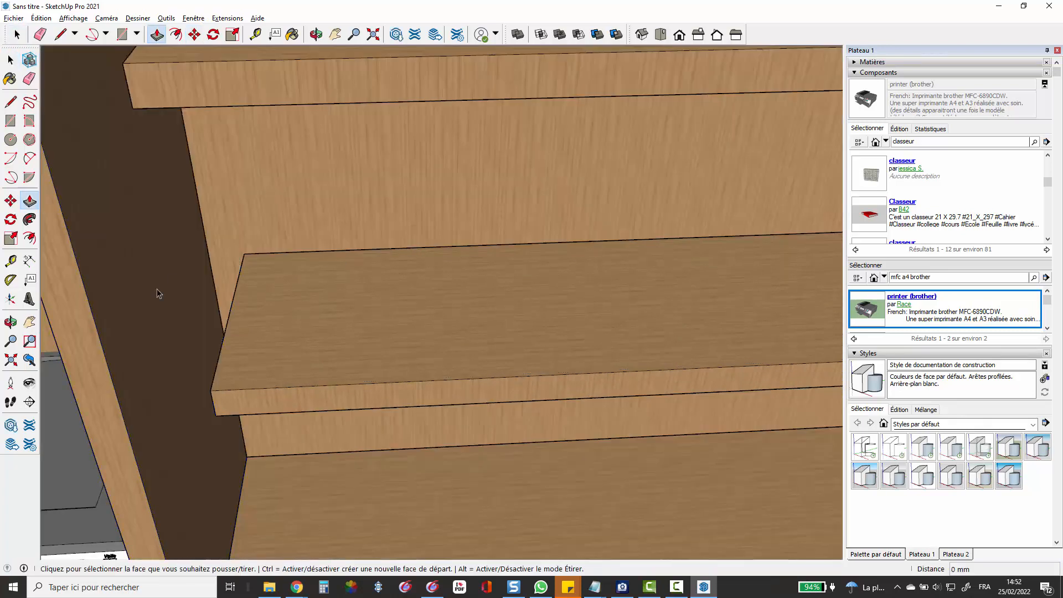
{"action": "key", "text": "m"}
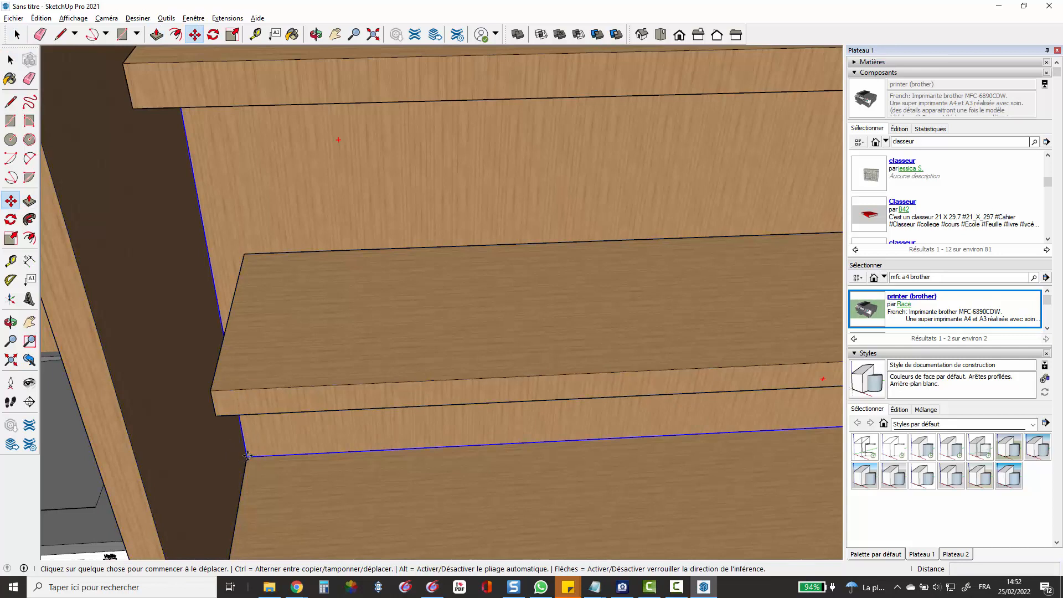
{"action": "left_click", "coordinate": [245, 451]}
{"action": "key", "text": "Escape"}
{"action": "key", "text": "space"}
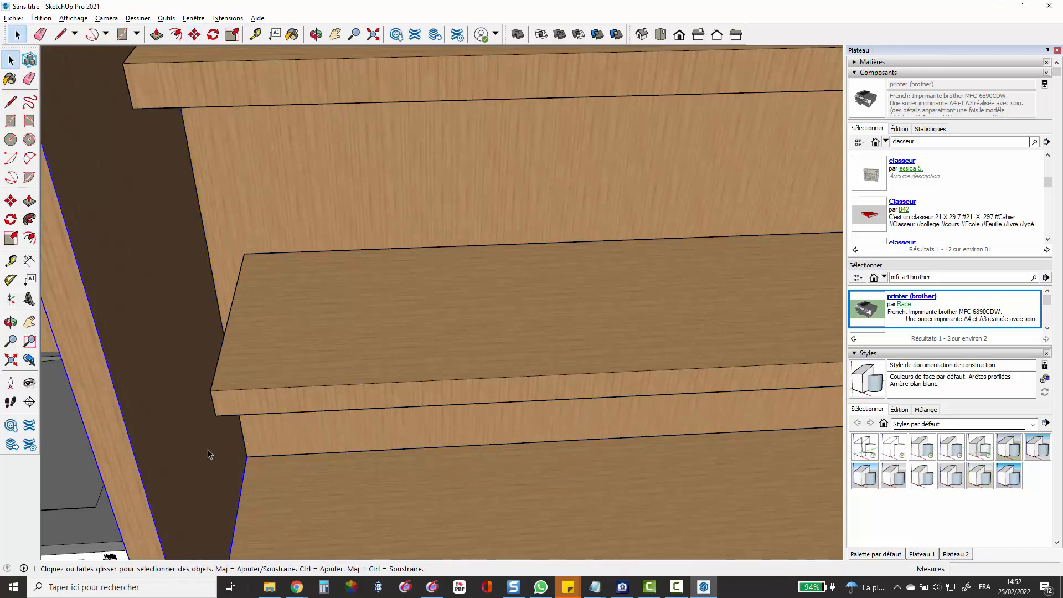
{"action": "key", "text": "m"}
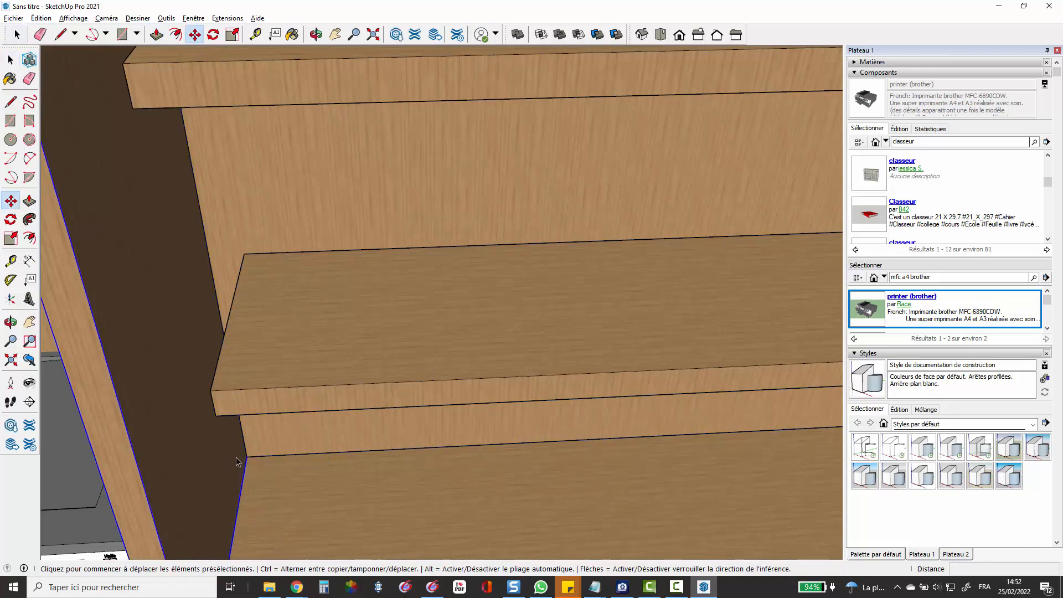
{"action": "left_click", "coordinate": [247, 457]}
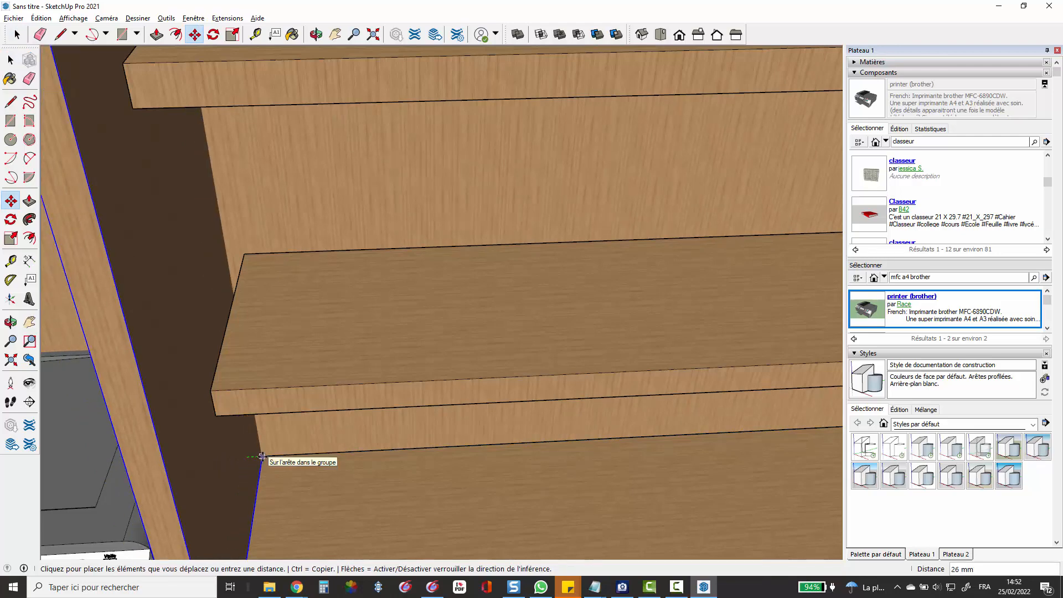
{"action": "key", "text": "Escape"}
{"action": "key", "text": "space"}
{"action": "scroll", "coordinate": [282, 435], "scroll_direction": "down", "scroll_amount": 4}
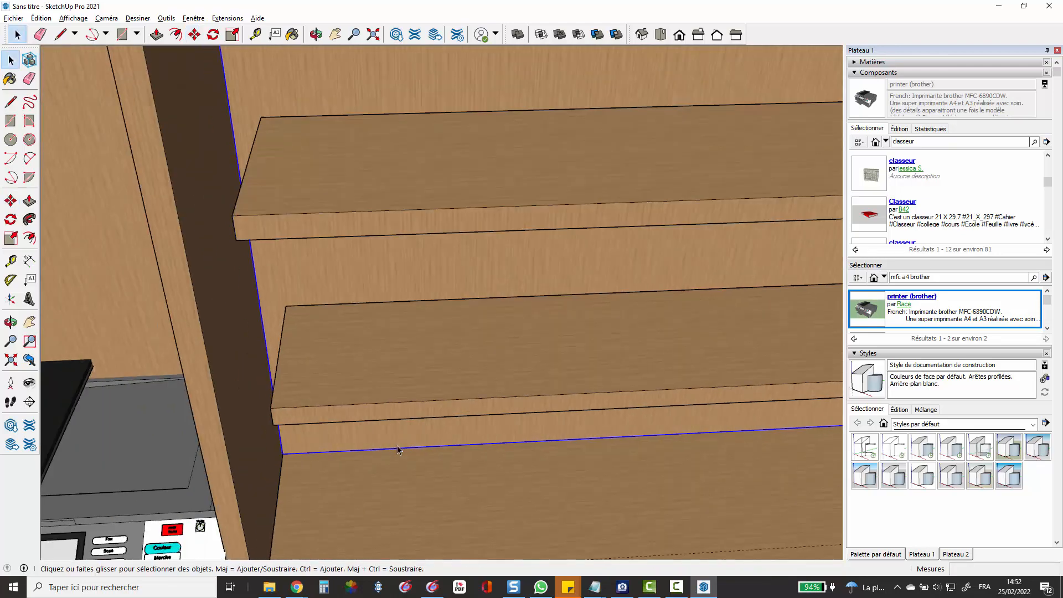
Shorten the back panel behind the shelves by moving its edge at the divider 50 mm inward.
{"action": "double_click", "coordinate": [359, 352]}
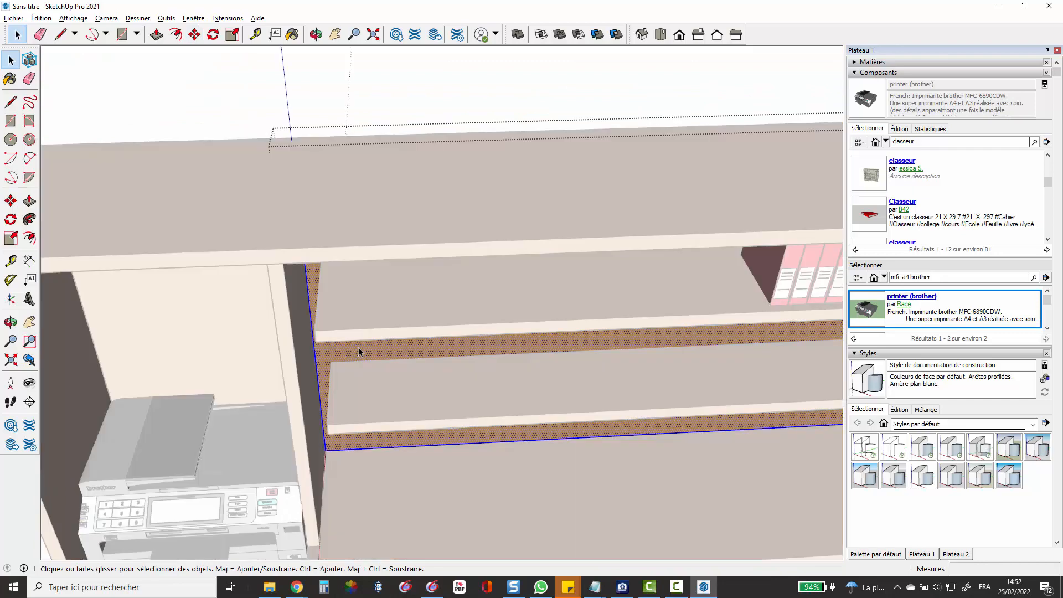
{"action": "left_click_drag", "start_coordinate": [209, 104], "coordinate": [459, 514]}
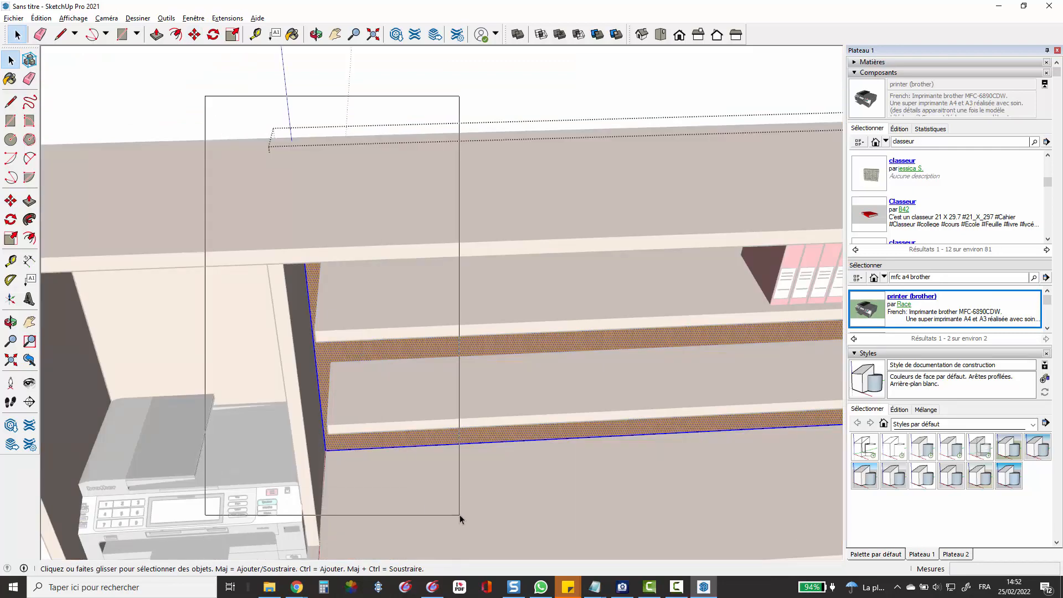
{"action": "scroll", "coordinate": [378, 474], "scroll_direction": "up", "scroll_amount": 5}
{"action": "key", "text": "m"}
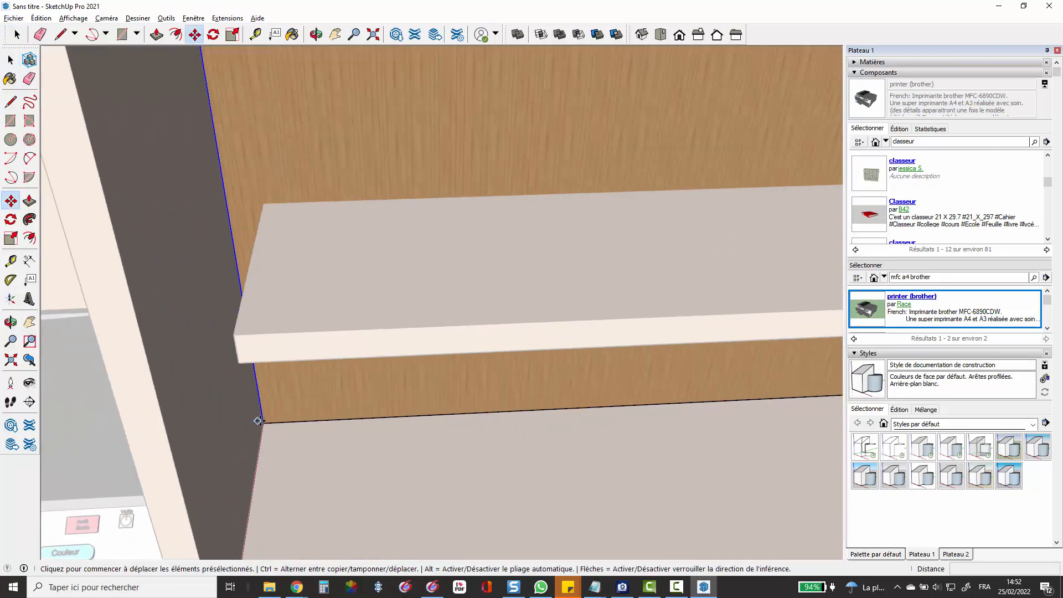
{"action": "left_click", "coordinate": [263, 423]}
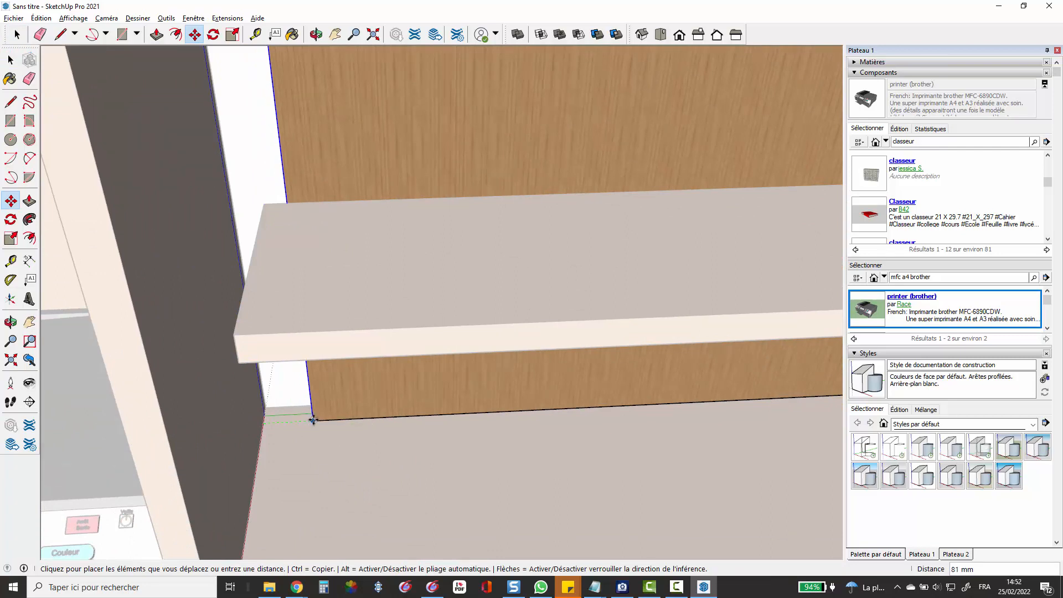
{"action": "type", "text": "50"}
{"action": "key", "text": "Return"}
{"action": "key", "text": "space"}
{"action": "left_click", "coordinate": [305, 423]}
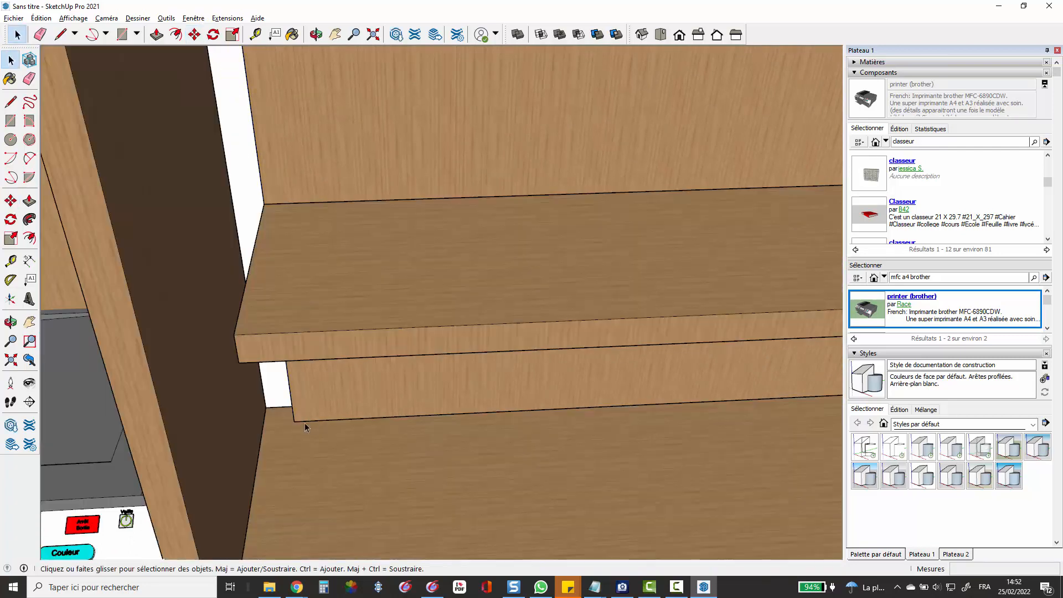
Move the divider 50 mm away from the printer, against the shortened shelves and back panel.
{"action": "key", "text": "m"}
{"action": "left_click", "coordinate": [250, 408]}
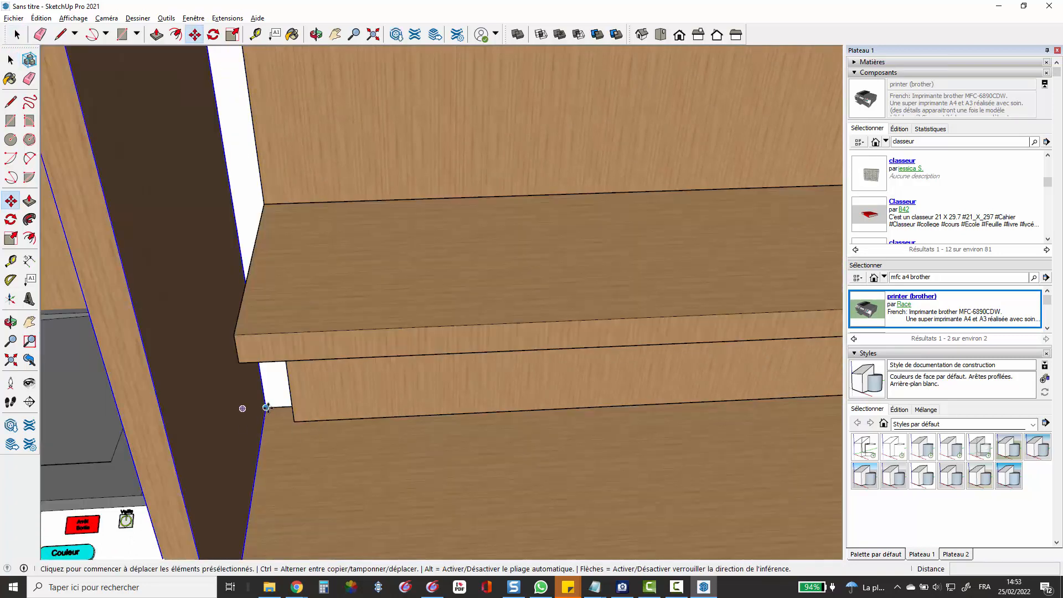
{"action": "type", "text": "50"}
{"action": "key", "text": "Return"}
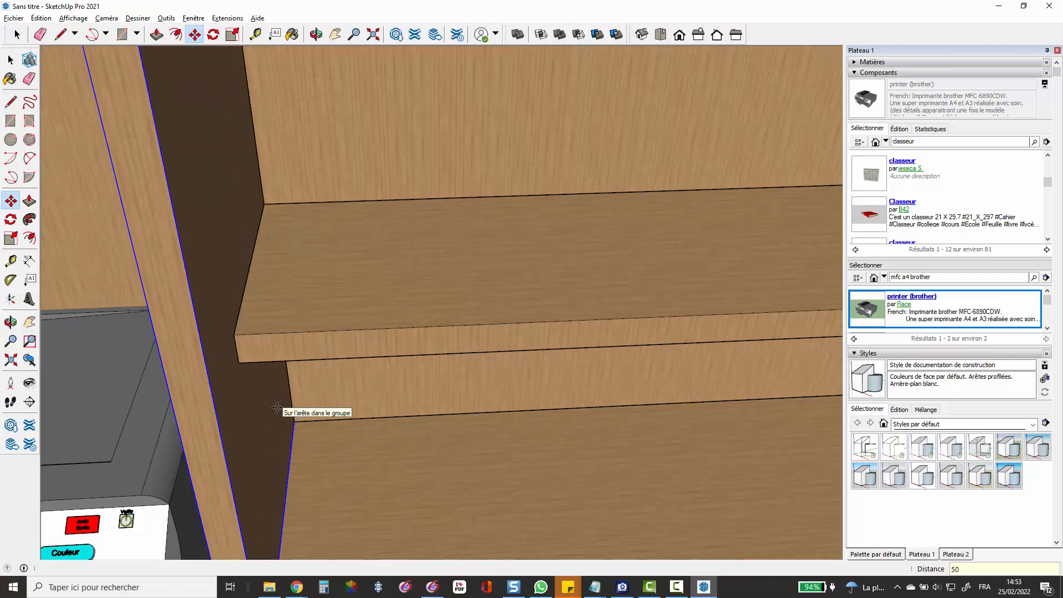
{"action": "key", "text": "space"}
{"action": "scroll", "coordinate": [411, 249], "scroll_direction": "down", "scroll_amount": 5}
Extend the back panel behind the printer 50 mm to meet the divider, then close the panel for editing.
{"action": "key", "text": "o"}
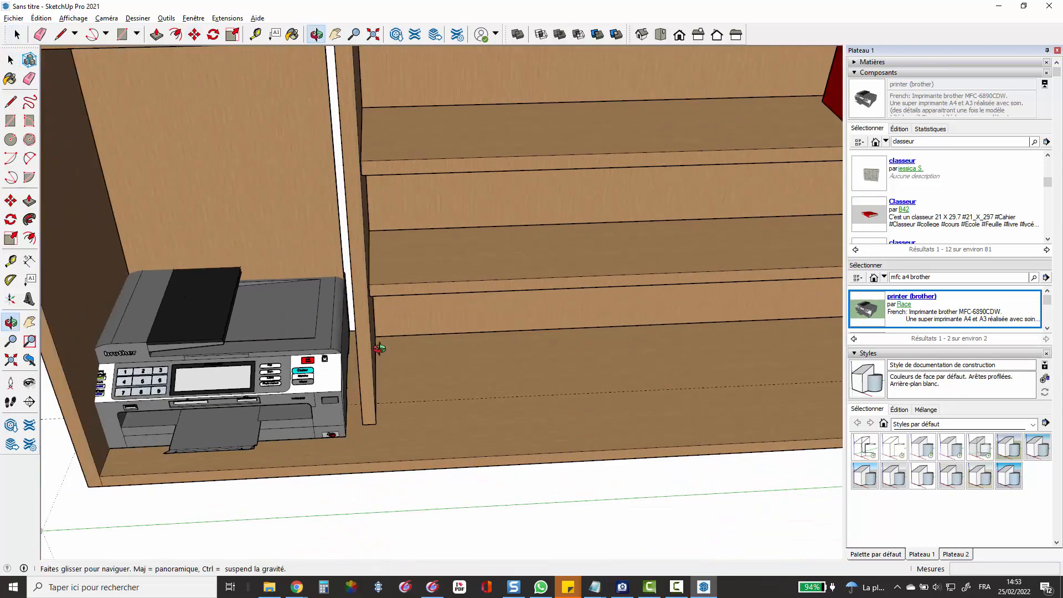
{"action": "left_click_drag", "start_coordinate": [380, 348], "coordinate": [446, 254]}
{"action": "scroll", "coordinate": [386, 443], "scroll_direction": "up", "scroll_amount": 4}
{"action": "scroll", "coordinate": [385, 443], "scroll_direction": "down", "scroll_amount": 6}
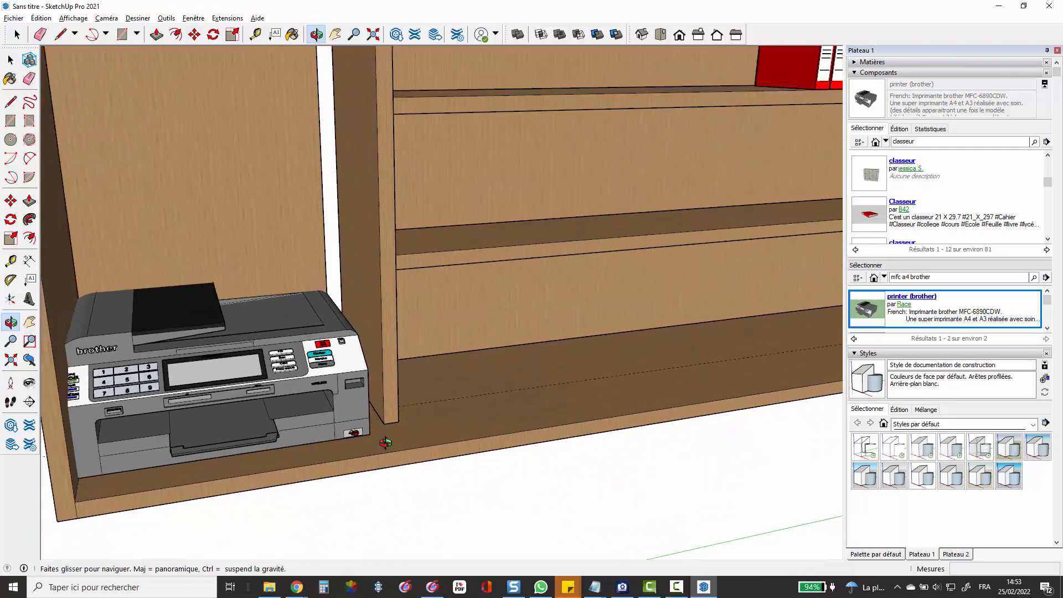
{"action": "scroll", "coordinate": [322, 299], "scroll_direction": "up", "scroll_amount": 3}
{"action": "scroll", "coordinate": [340, 221], "scroll_direction": "up", "scroll_amount": 3}
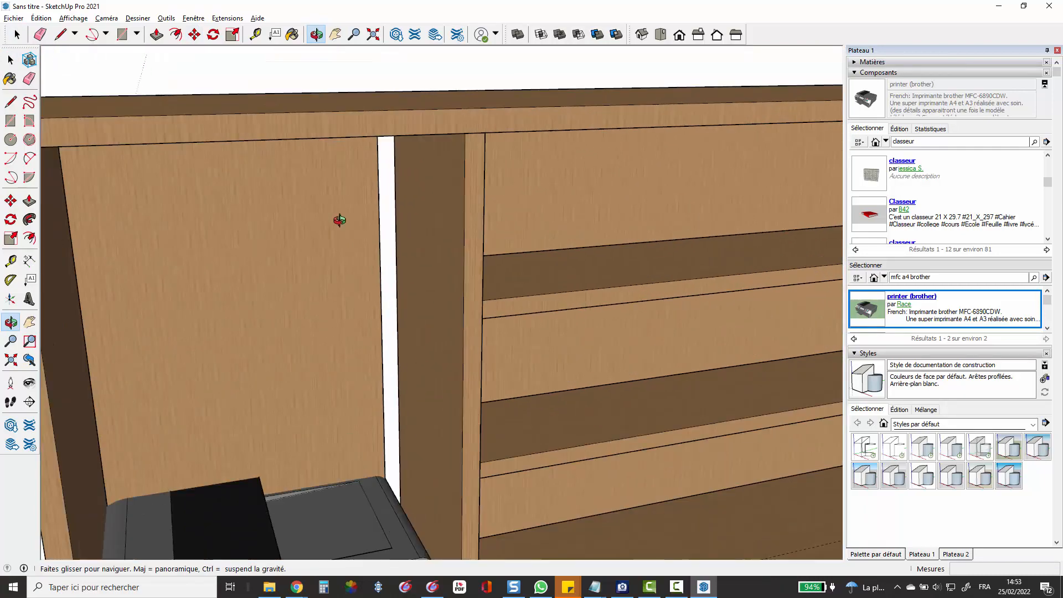
{"action": "scroll", "coordinate": [341, 254], "scroll_direction": "down", "scroll_amount": 4}
{"action": "key", "text": "space"}
{"action": "triple_click", "coordinate": [345, 268]}
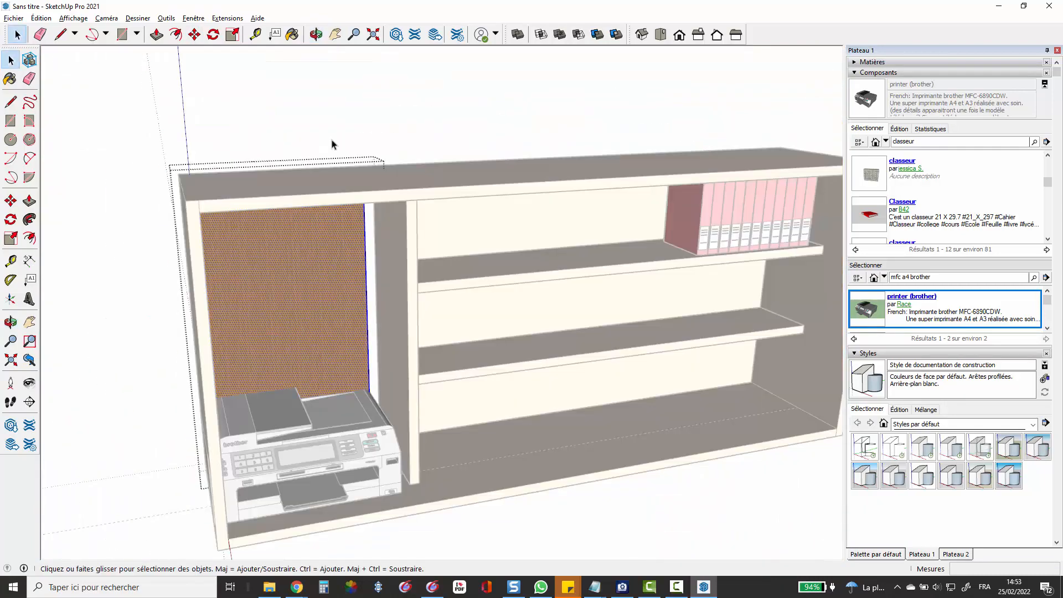
{"action": "left_click_drag", "start_coordinate": [321, 140], "coordinate": [464, 565]}
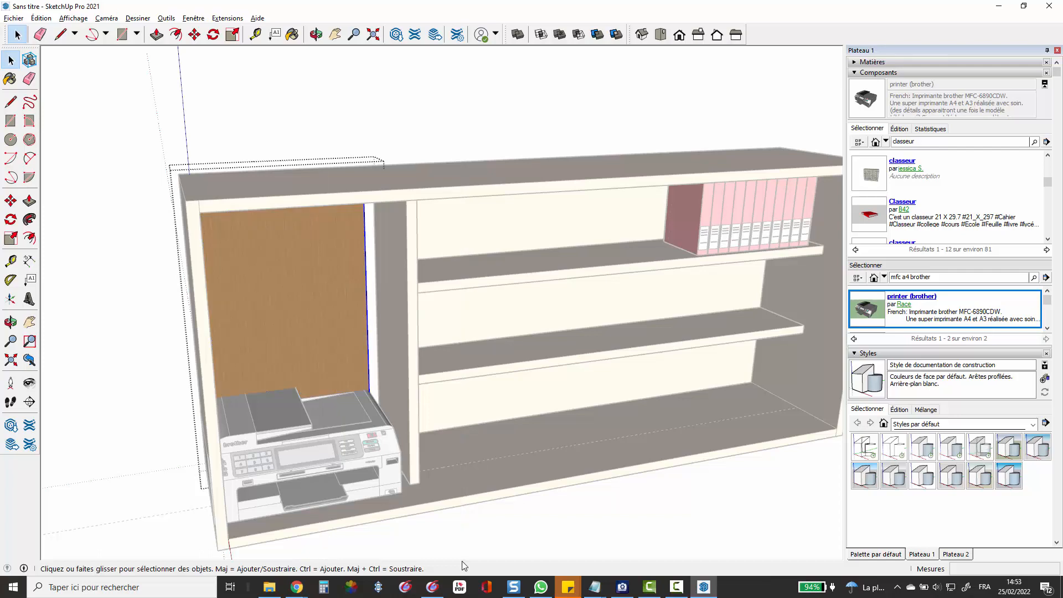
{"action": "key", "text": "m"}
{"action": "left_click", "coordinate": [500, 446]}
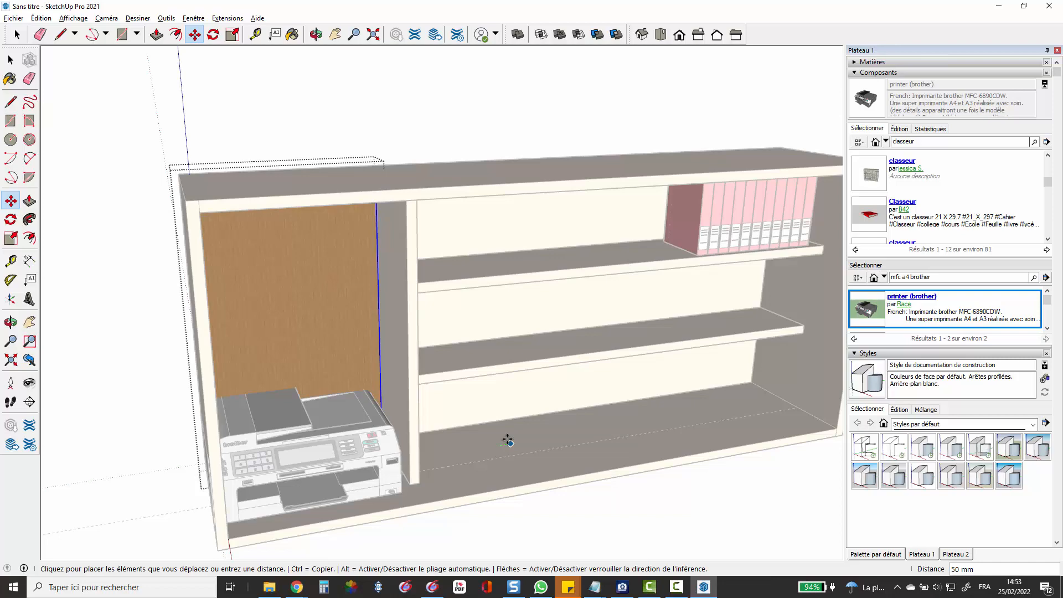
{"action": "key", "text": "Return"}
{"action": "key", "text": "space"}
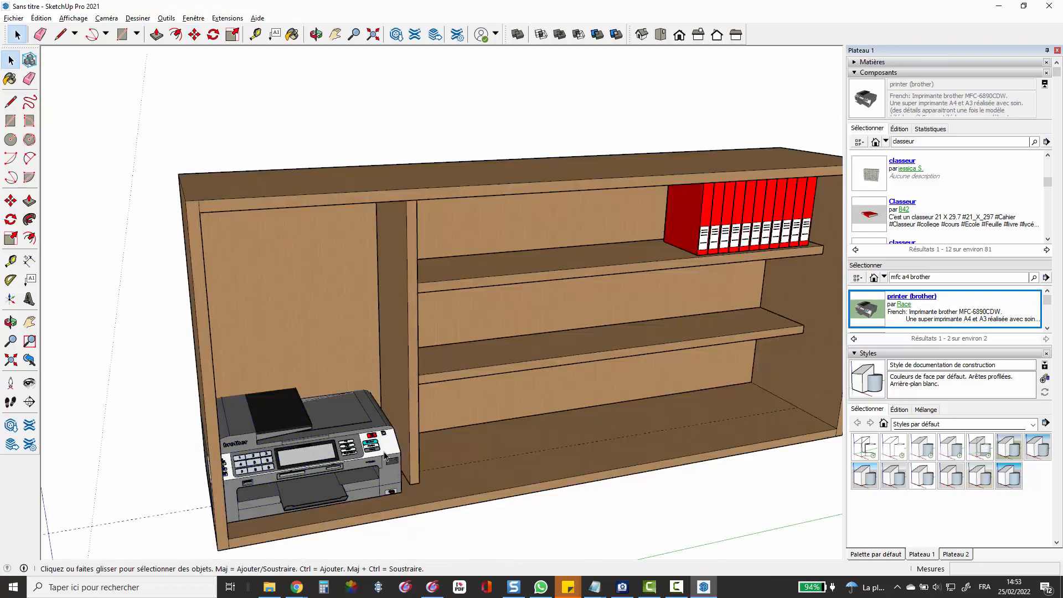
Reposition the printer in its compartment by moving it forward, then about 23 mm sideways toward the divider.
{"action": "left_click", "coordinate": [384, 454]}
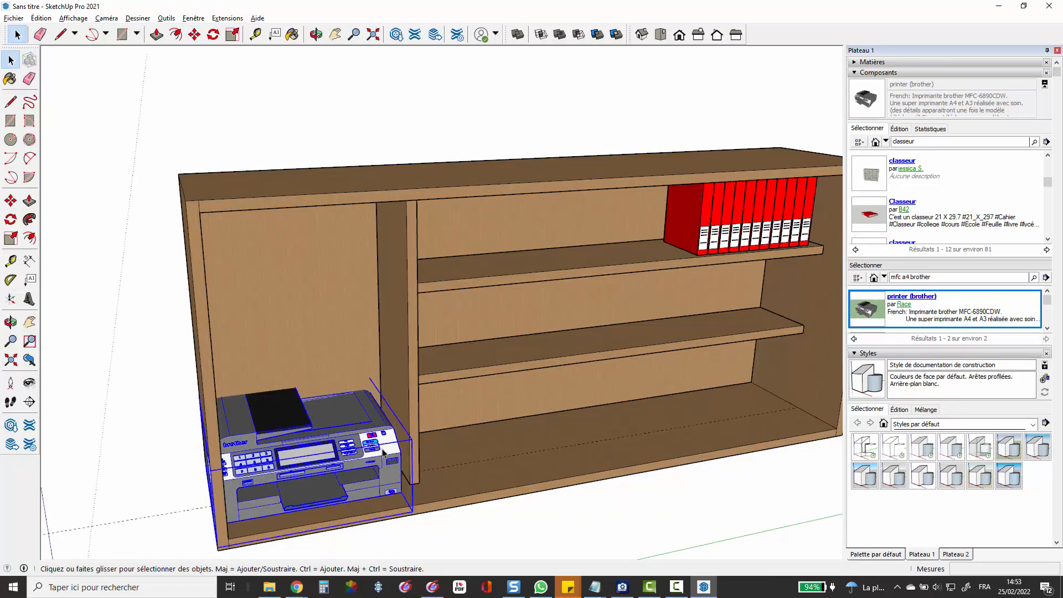
{"action": "key", "text": "m"}
{"action": "scroll", "coordinate": [403, 509], "scroll_direction": "up", "scroll_amount": 4}
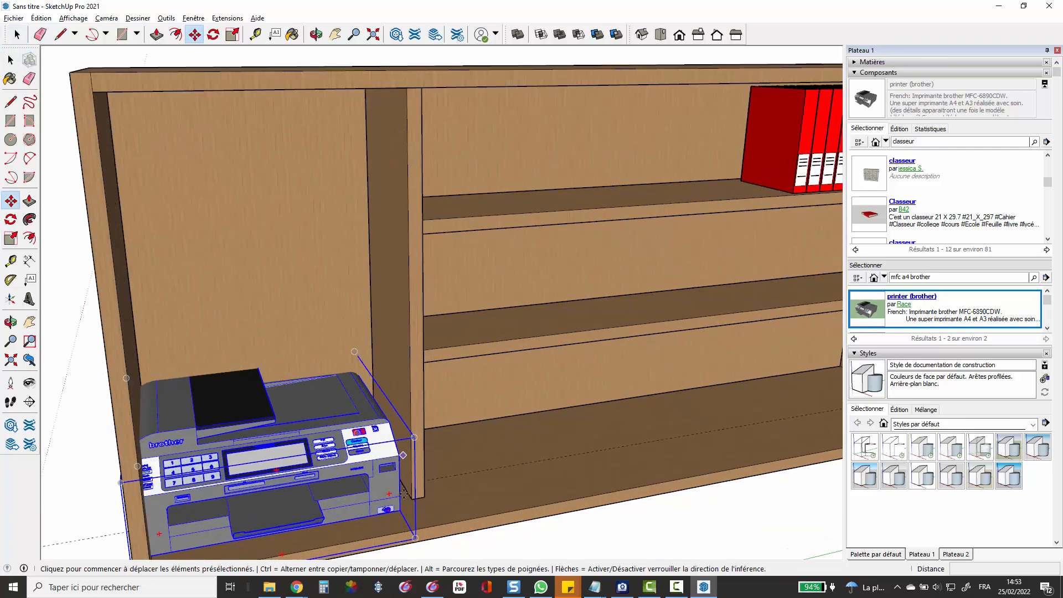
{"action": "left_click", "coordinate": [400, 516]}
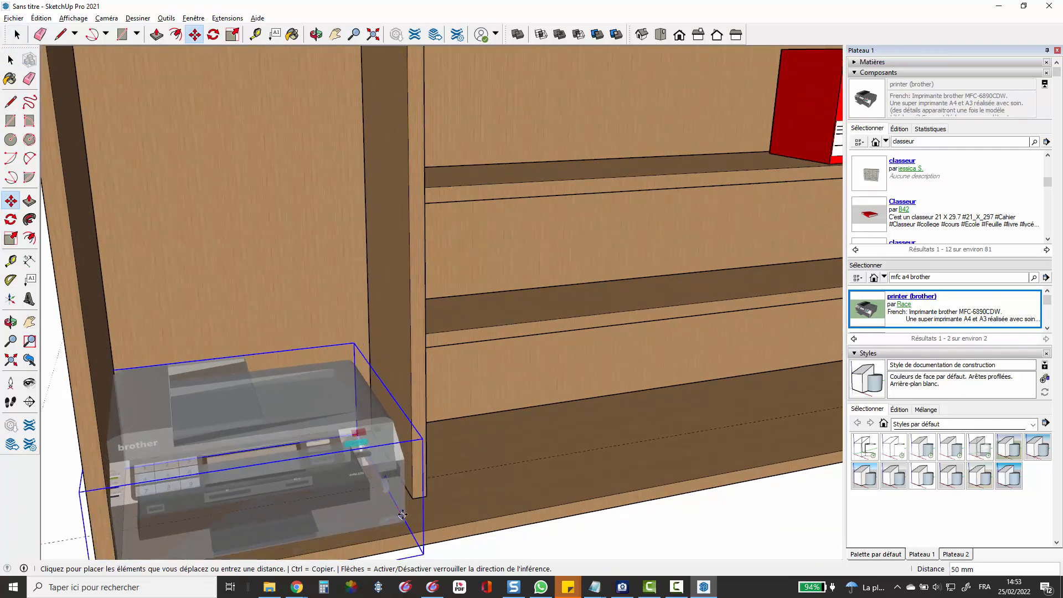
{"action": "left_click", "coordinate": [402, 515]}
{"action": "left_click", "coordinate": [372, 527]}
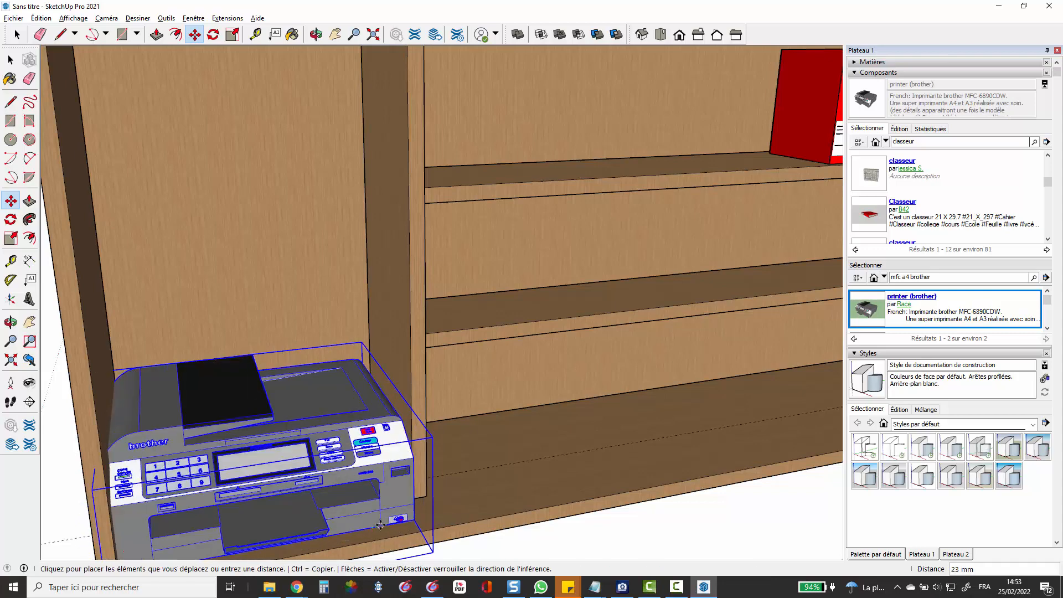
{"action": "left_click", "coordinate": [379, 526]}
{"action": "key", "text": "space"}
{"action": "left_click", "coordinate": [493, 430]}
{"action": "scroll", "coordinate": [493, 430], "scroll_direction": "down", "scroll_amount": 4}
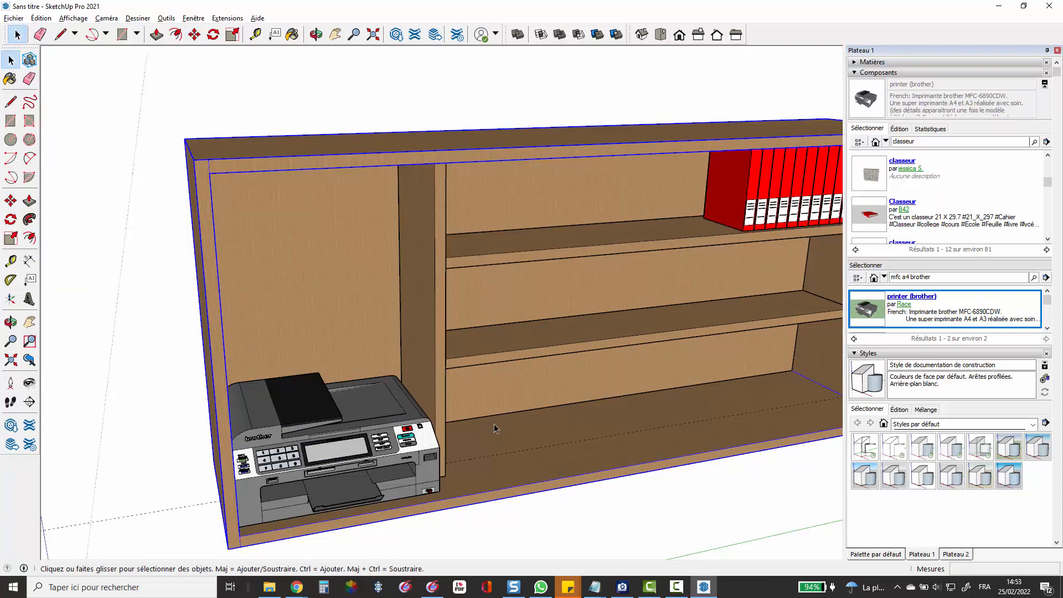
Open the printer component, select its main body geometry and scale it down uniformly from a top corner.
{"action": "scroll", "coordinate": [494, 428], "scroll_direction": "down", "scroll_amount": 2}
{"action": "scroll", "coordinate": [334, 478], "scroll_direction": "up", "scroll_amount": 3}
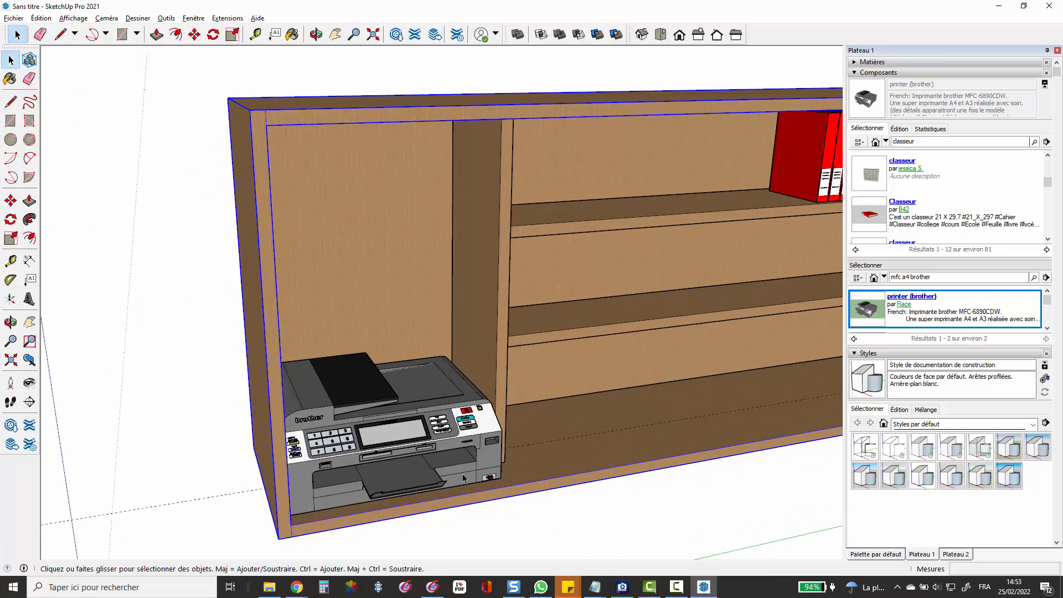
{"action": "left_click", "coordinate": [428, 377]}
{"action": "scroll", "coordinate": [435, 376], "scroll_direction": "up", "scroll_amount": 3}
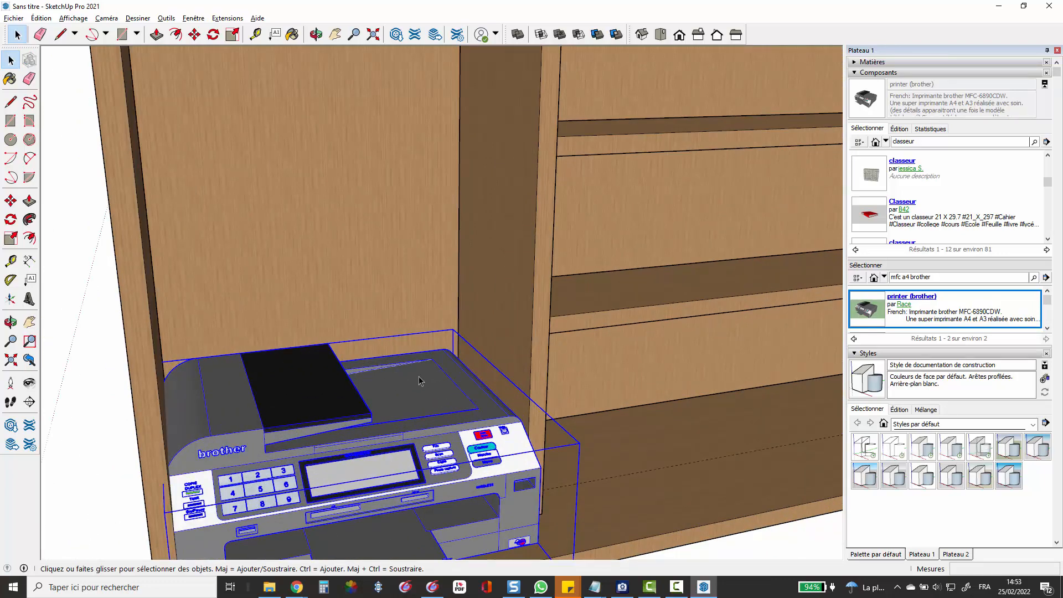
{"action": "triple_click", "coordinate": [419, 380]}
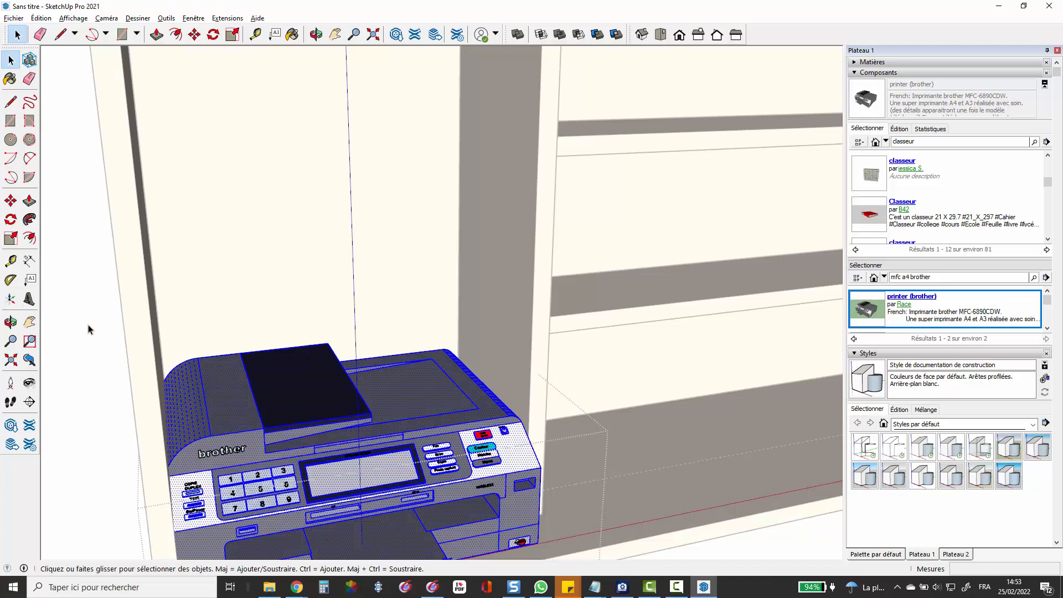
{"action": "left_click", "coordinate": [11, 238]}
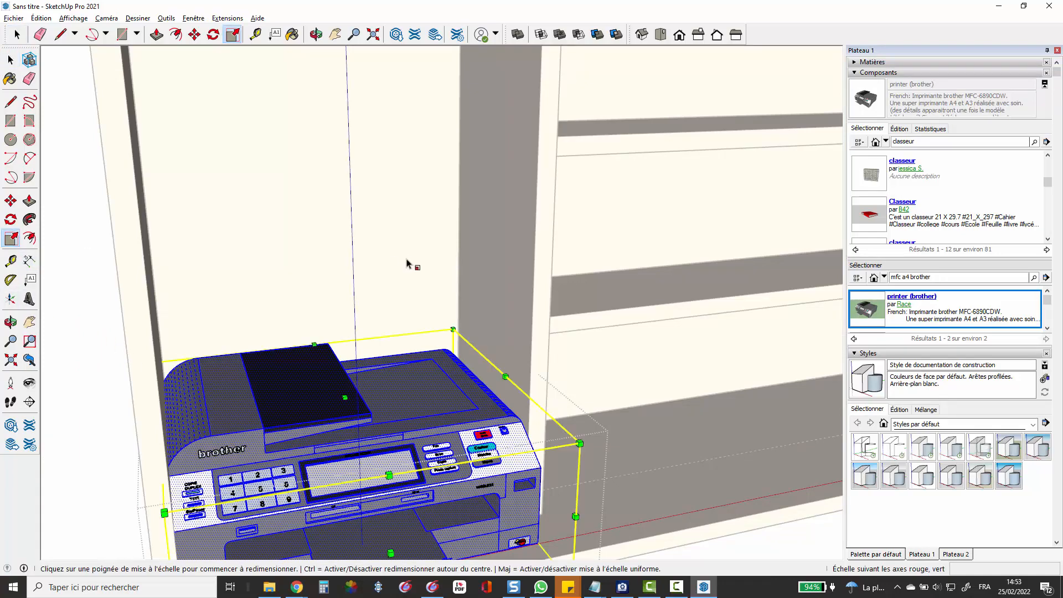
{"action": "left_click", "coordinate": [452, 330]}
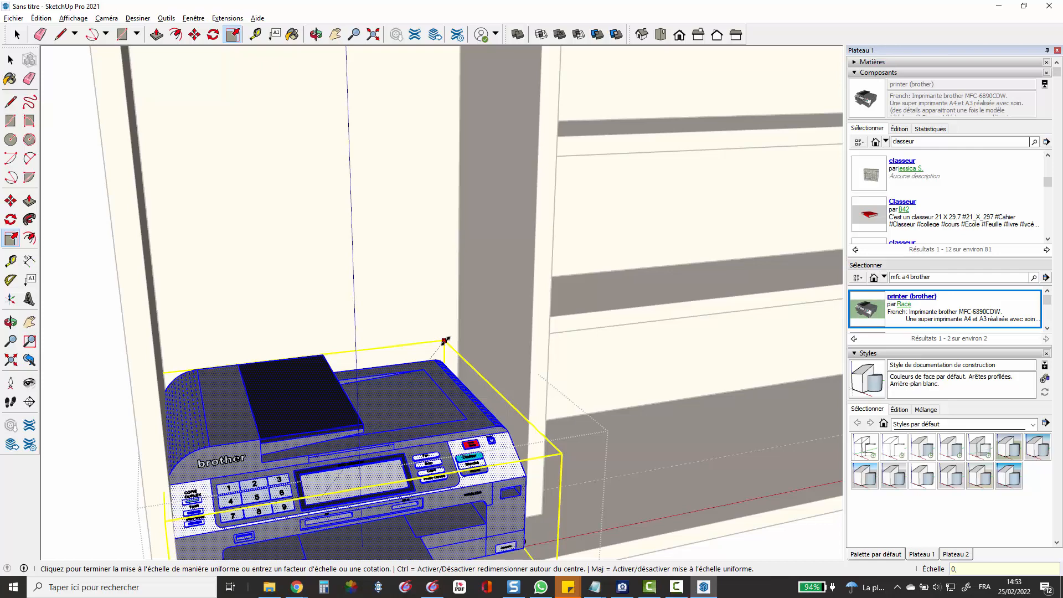
{"action": "key", "text": "Return"}
{"action": "key", "text": "space"}
{"action": "left_click", "coordinate": [569, 358]}
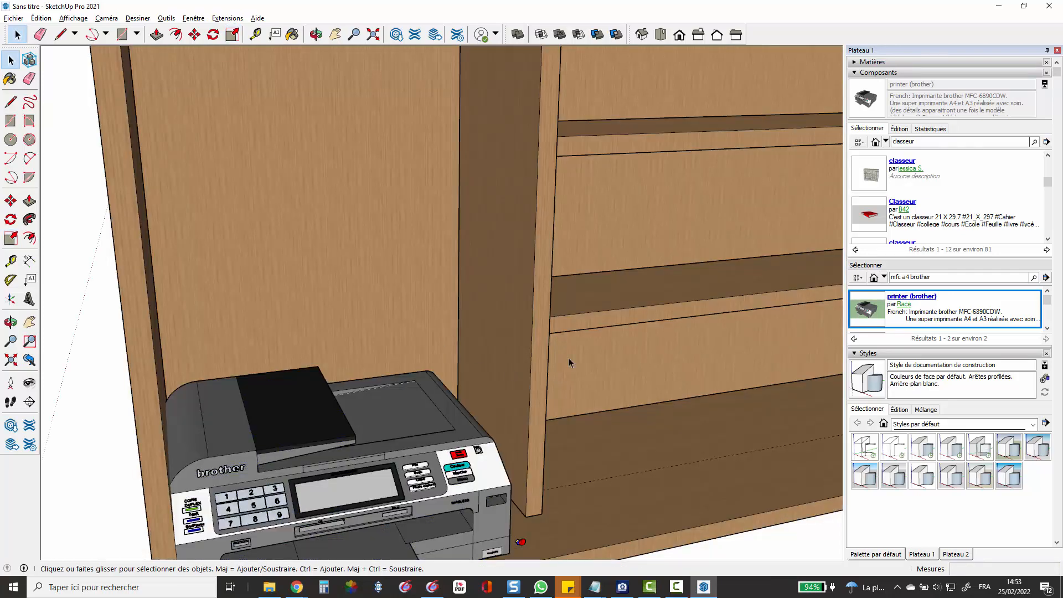
Move the reduced printer sideways toward the divider, clear of the cabinet's outer side.
{"action": "scroll", "coordinate": [437, 324], "scroll_direction": "down", "scroll_amount": 4}
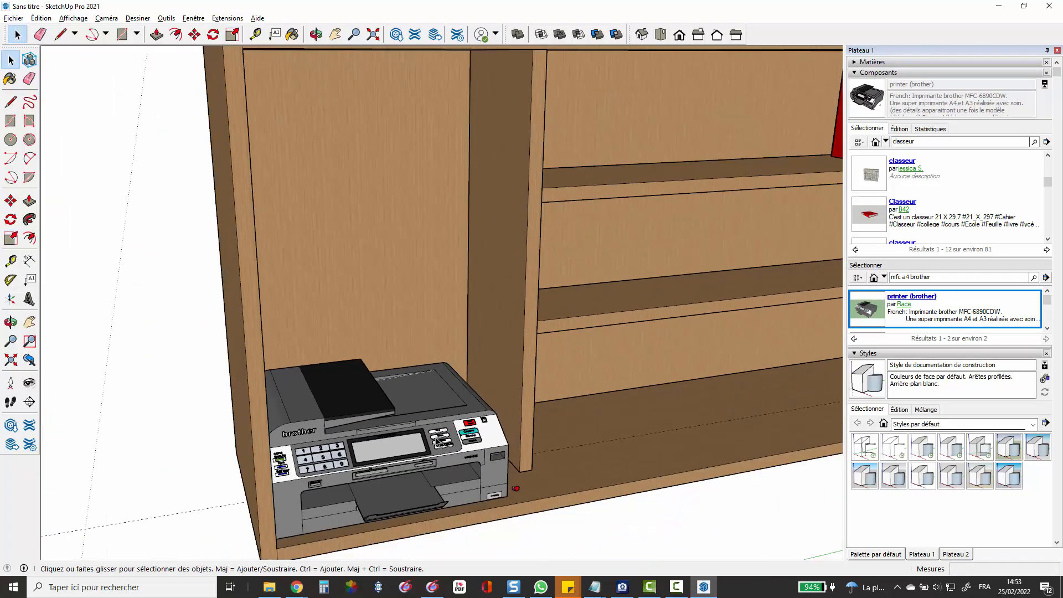
{"action": "left_click", "coordinate": [438, 440]}
{"action": "left_click", "coordinate": [10, 201]}
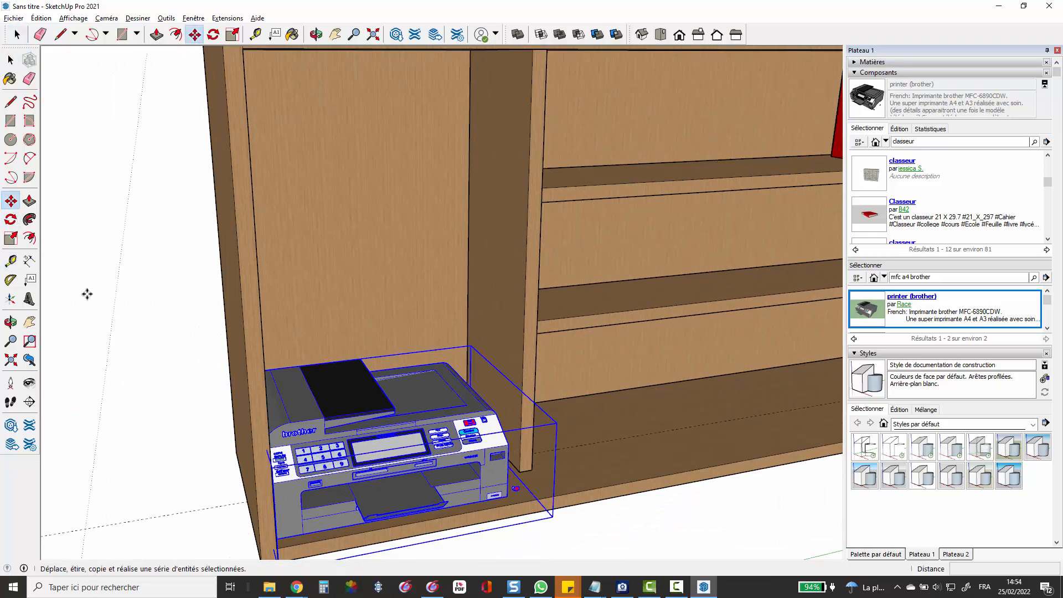
{"action": "left_click", "coordinate": [296, 547]}
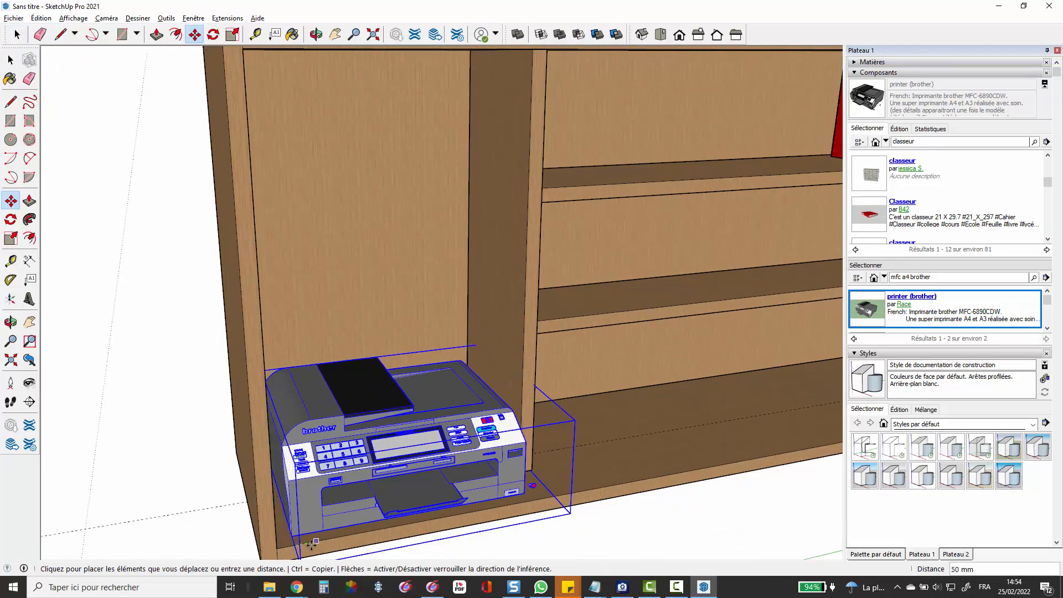
{"action": "left_click", "coordinate": [313, 543]}
{"action": "key", "text": "space"}
{"action": "left_click", "coordinate": [659, 430]}
{"action": "scroll", "coordinate": [655, 411], "scroll_direction": "down", "scroll_amount": 6}
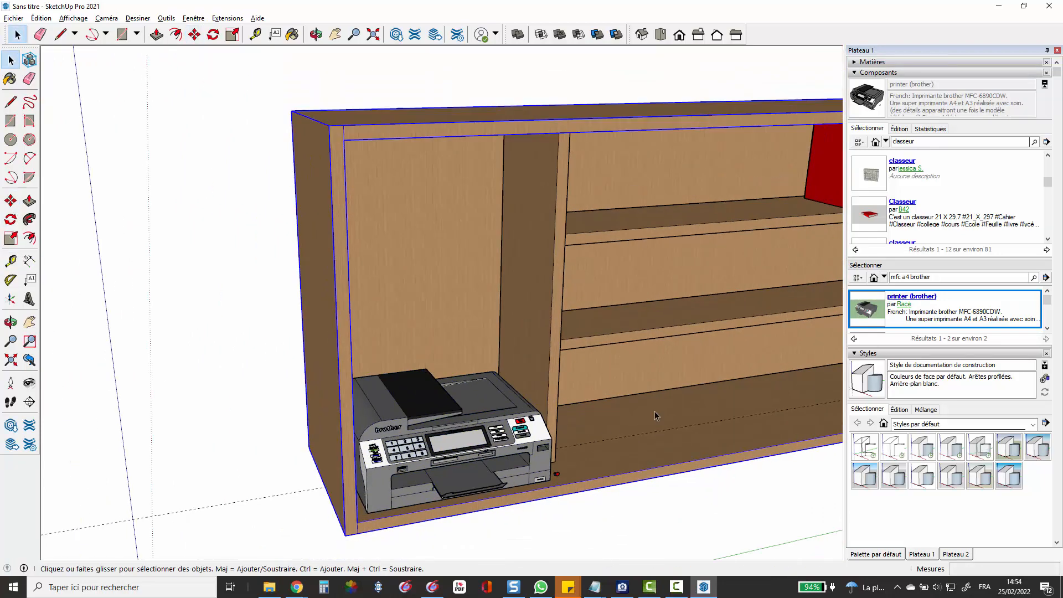
Check the reference photo of the wall niche with the printer and books in Chrome, and return to the SketchUp model.
{"action": "scroll", "coordinate": [567, 296], "scroll_direction": "down", "scroll_amount": 3}
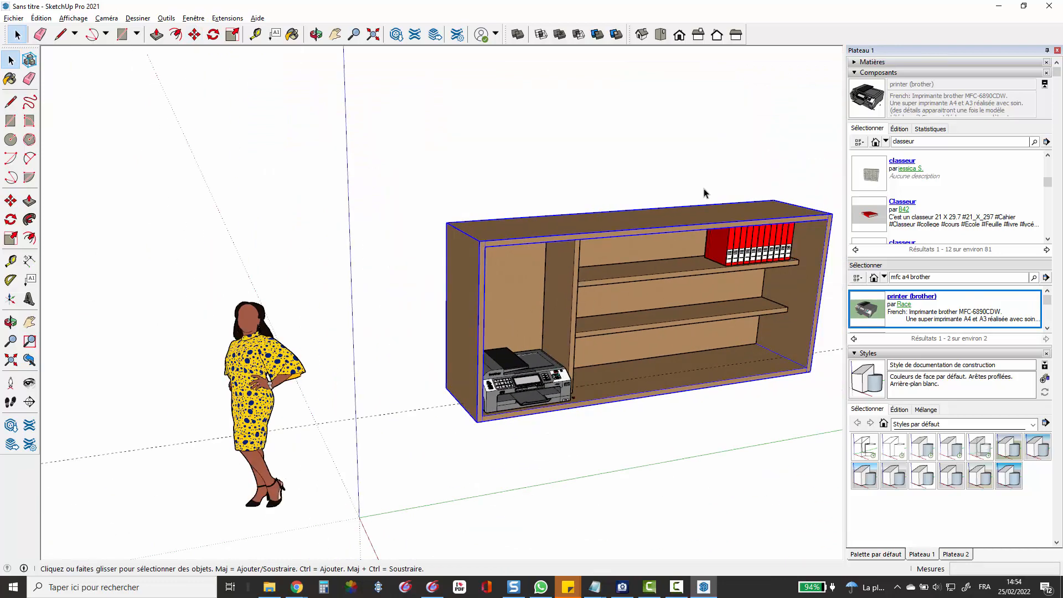
{"action": "scroll", "coordinate": [610, 244], "scroll_direction": "up", "scroll_amount": 3}
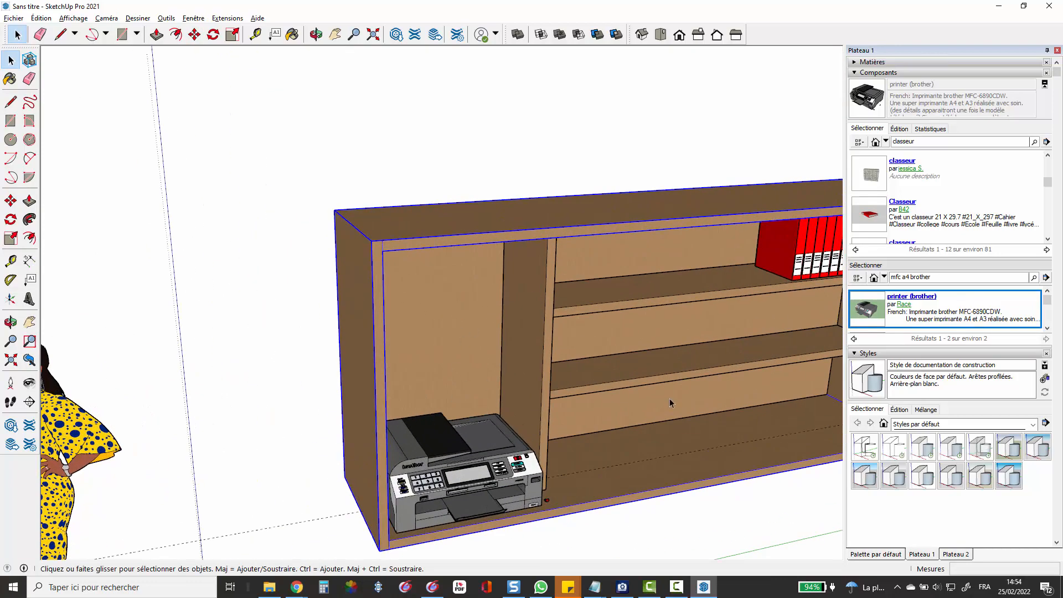
{"action": "left_click", "coordinate": [1003, 9]}
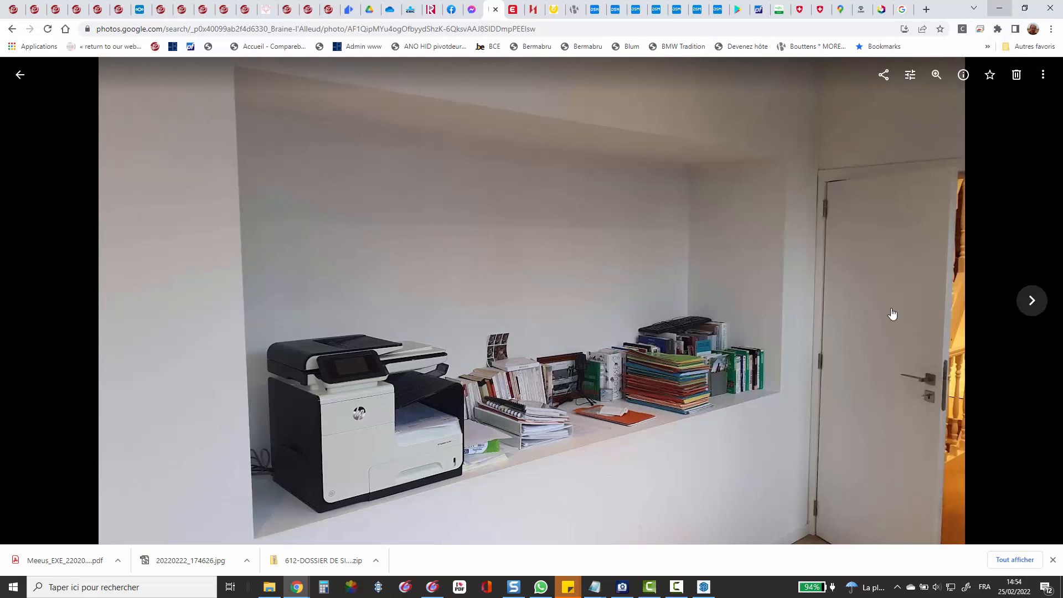
{"action": "left_click", "coordinate": [705, 587]}
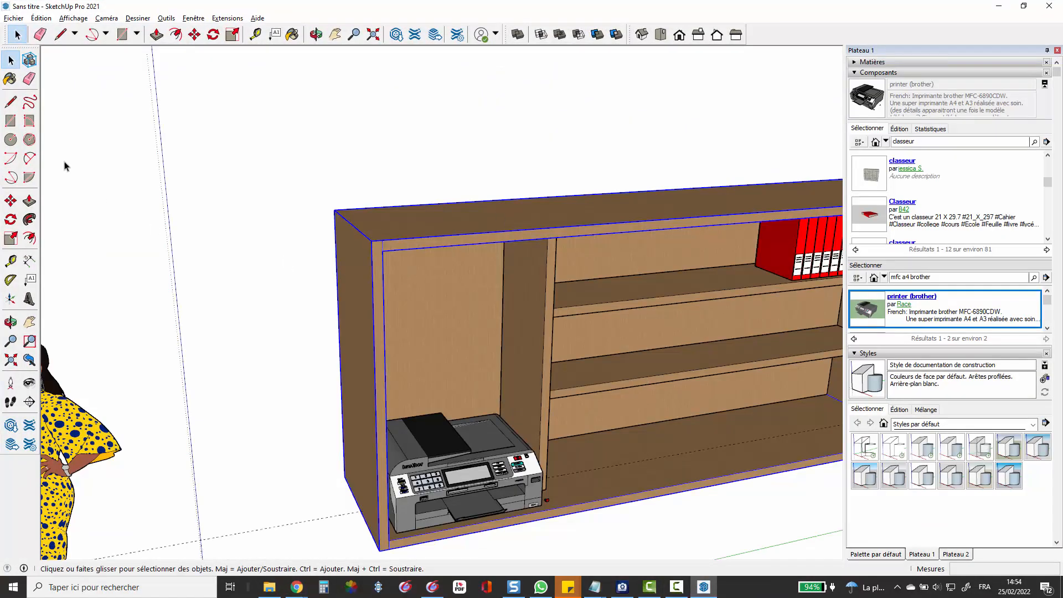
Hide the printer component standing in the cabinet's narrow compartment.
{"action": "left_click", "coordinate": [10, 120]}
{"action": "scroll", "coordinate": [479, 371], "scroll_direction": "up", "scroll_amount": 2}
{"action": "scroll", "coordinate": [479, 371], "scroll_direction": "down", "scroll_amount": 4}
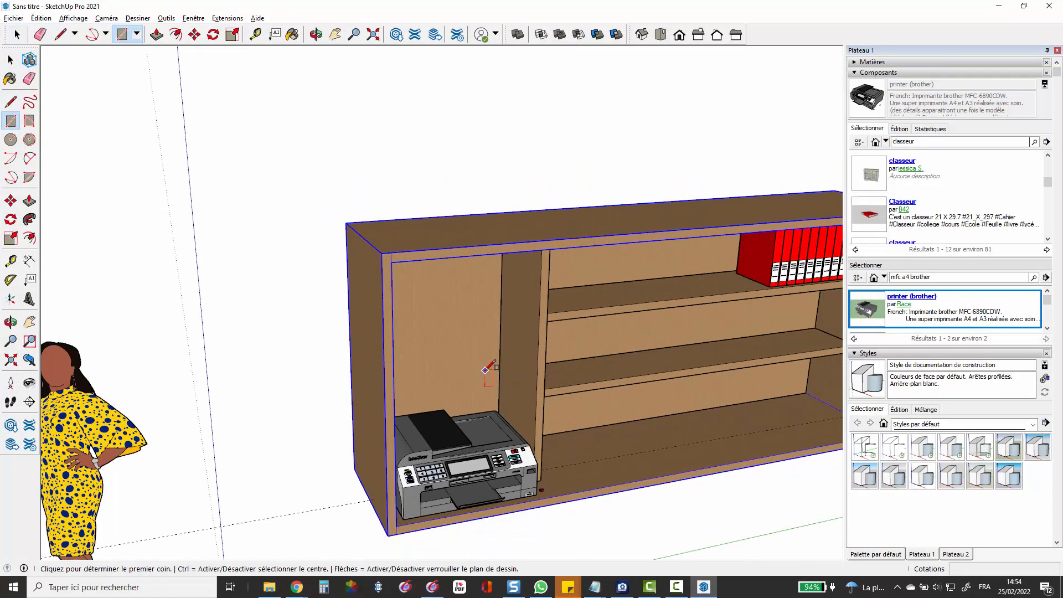
{"action": "key", "text": "space"}
{"action": "left_click", "coordinate": [498, 451]}
{"action": "right_click", "coordinate": [498, 451]}
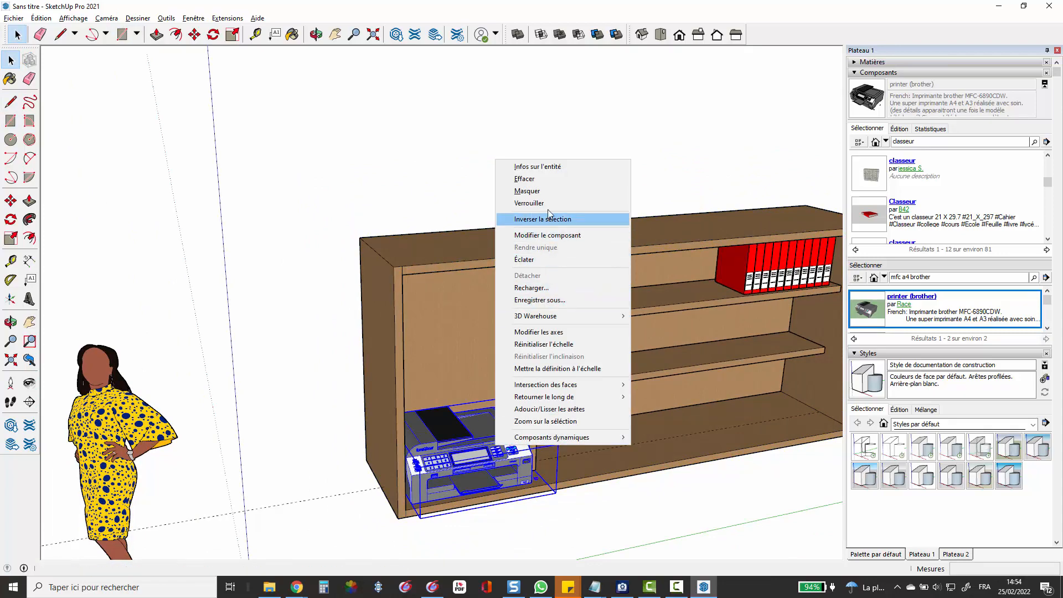
{"action": "left_click", "coordinate": [554, 191]}
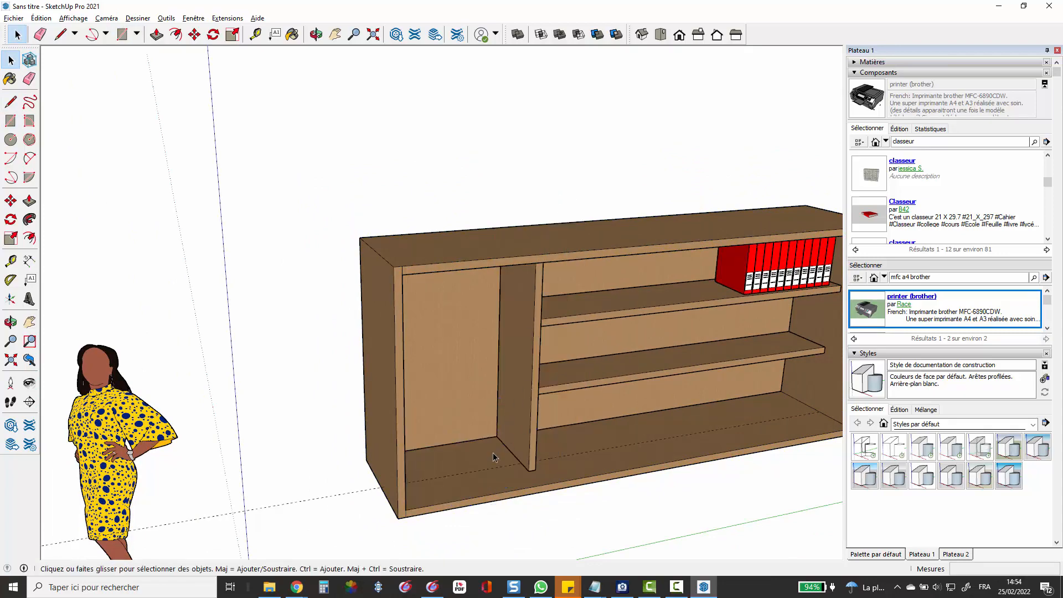
Draw a rectangle on the printer compartment's floor from the back corner to the divider's front edge and extrude it upward into a shelf board.
{"action": "scroll", "coordinate": [494, 457], "scroll_direction": "up", "scroll_amount": 2}
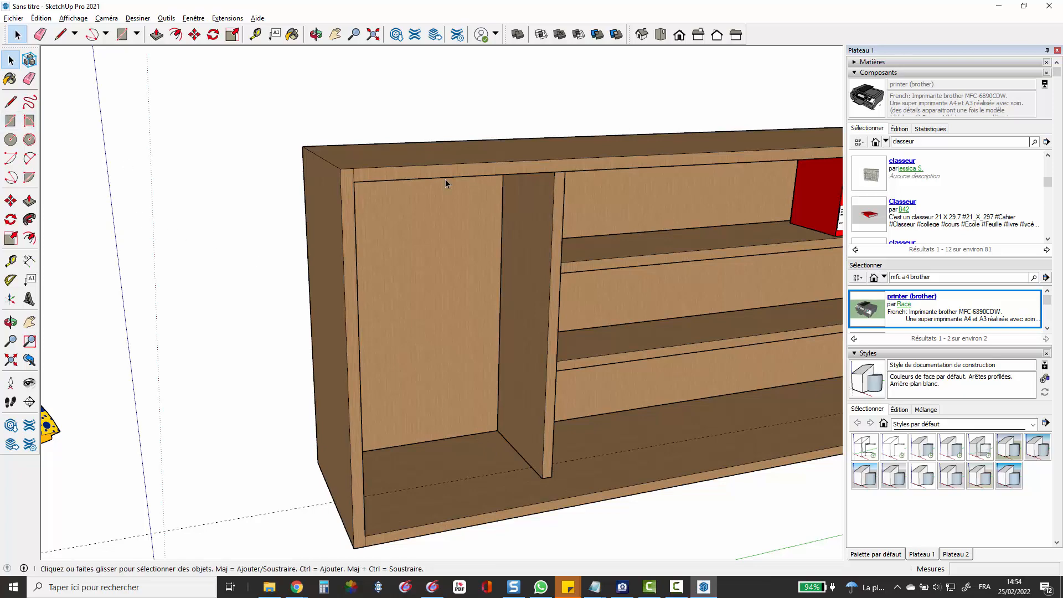
{"action": "middle_click_drag", "start_coordinate": [554, 273], "coordinate": [290, 219]}
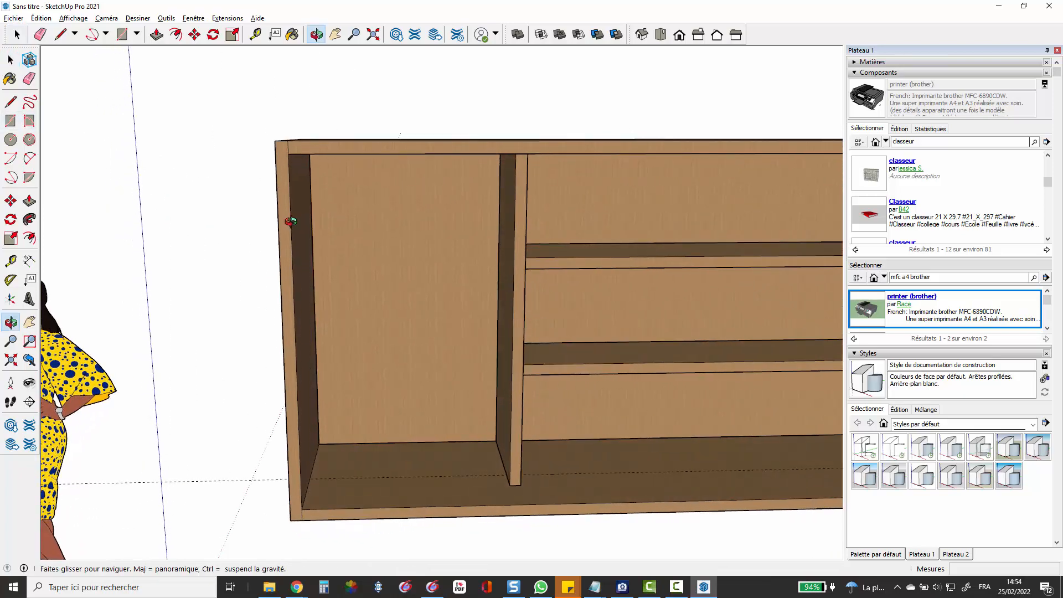
{"action": "left_click", "coordinate": [11, 120]}
{"action": "left_click", "coordinate": [319, 443]}
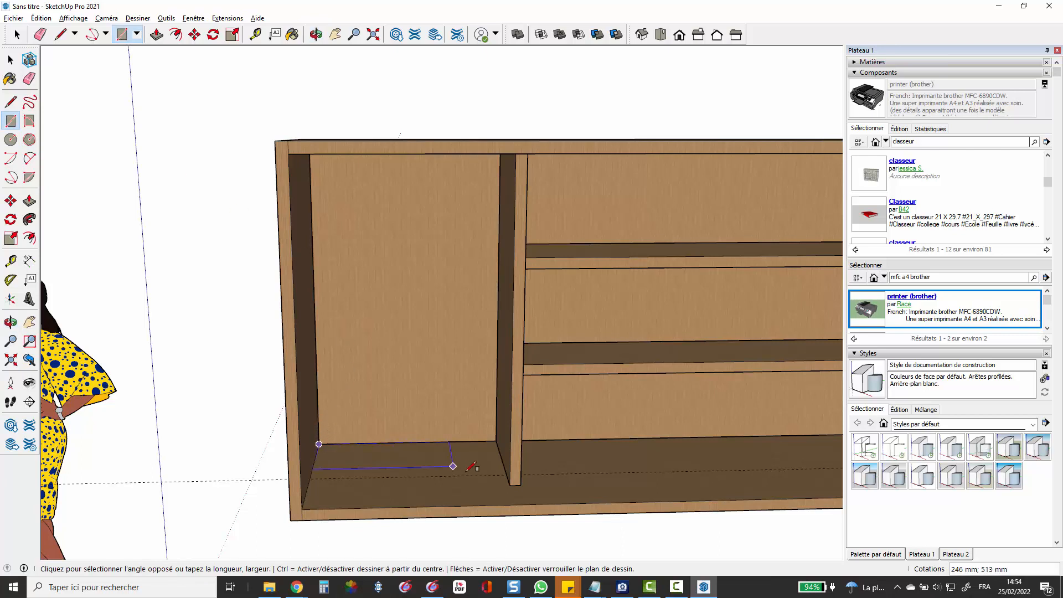
{"action": "left_click", "coordinate": [507, 477]}
{"action": "key", "text": "p"}
{"action": "left_click", "coordinate": [475, 474]}
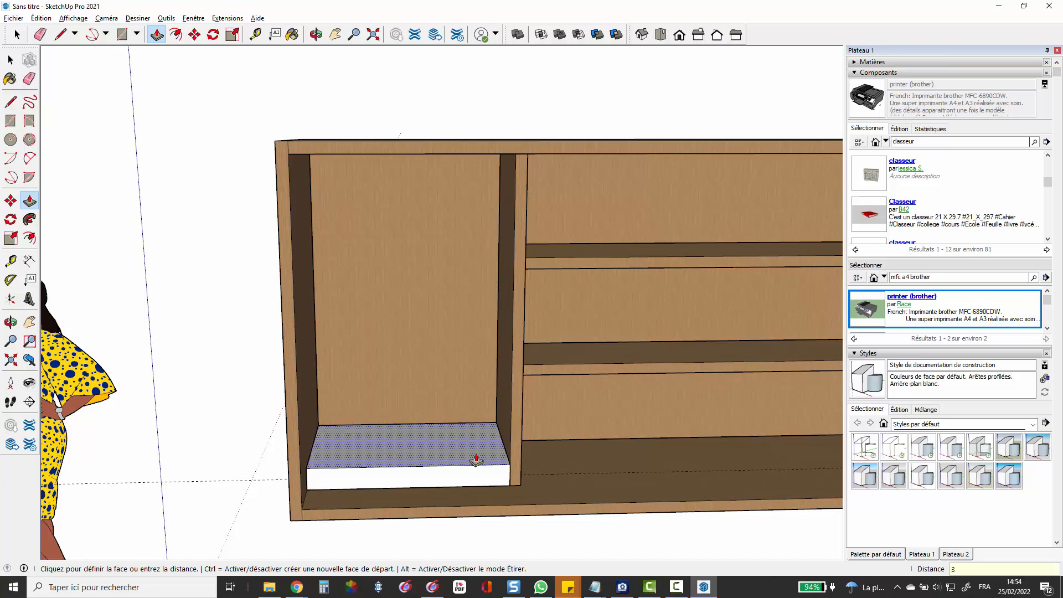
{"action": "type", "text": "3"}
{"action": "key", "text": "Return"}
Select all the geometry of the new shelf board and make it a group.
{"action": "key", "text": "space"}
{"action": "left_click", "coordinate": [477, 460]}
{"action": "right_click", "coordinate": [476, 460]}
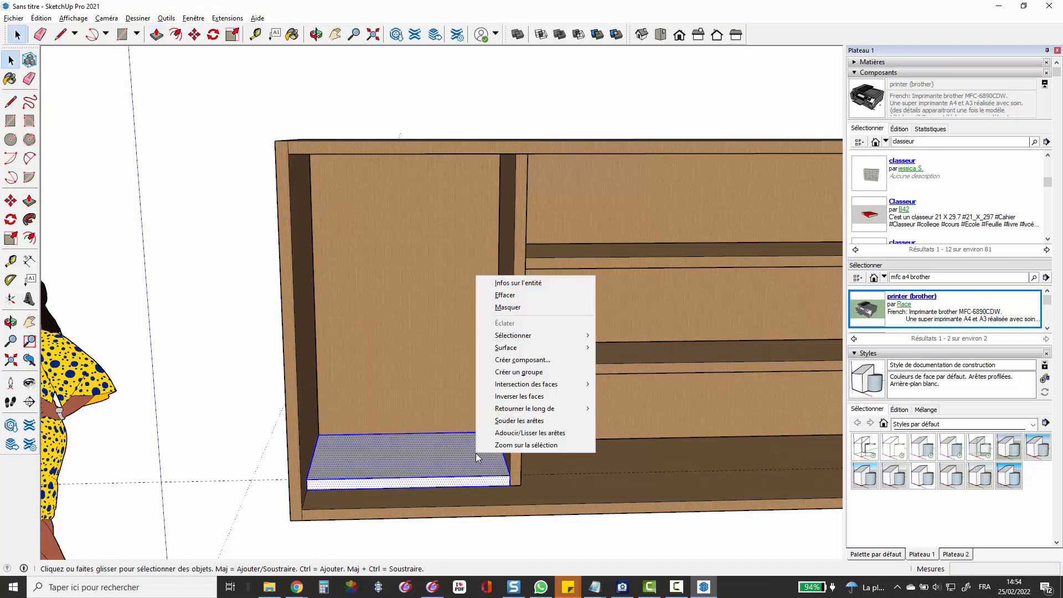
{"action": "left_click", "coordinate": [527, 375]}
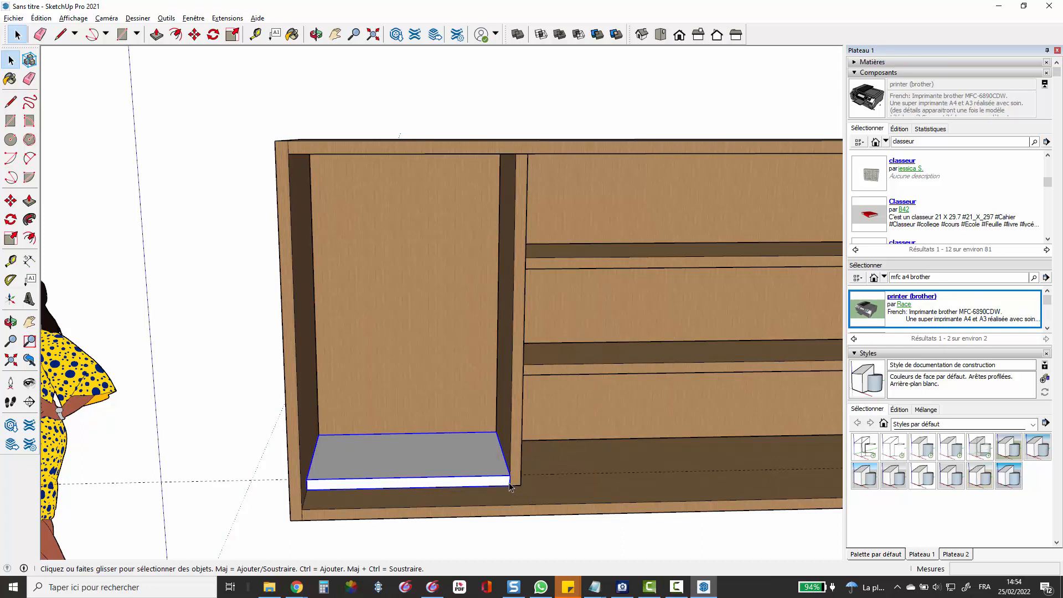
Move the shelf group straight up 600 mm from the floor along the divider.
{"action": "key", "text": "m"}
{"action": "left_click", "coordinate": [510, 486]}
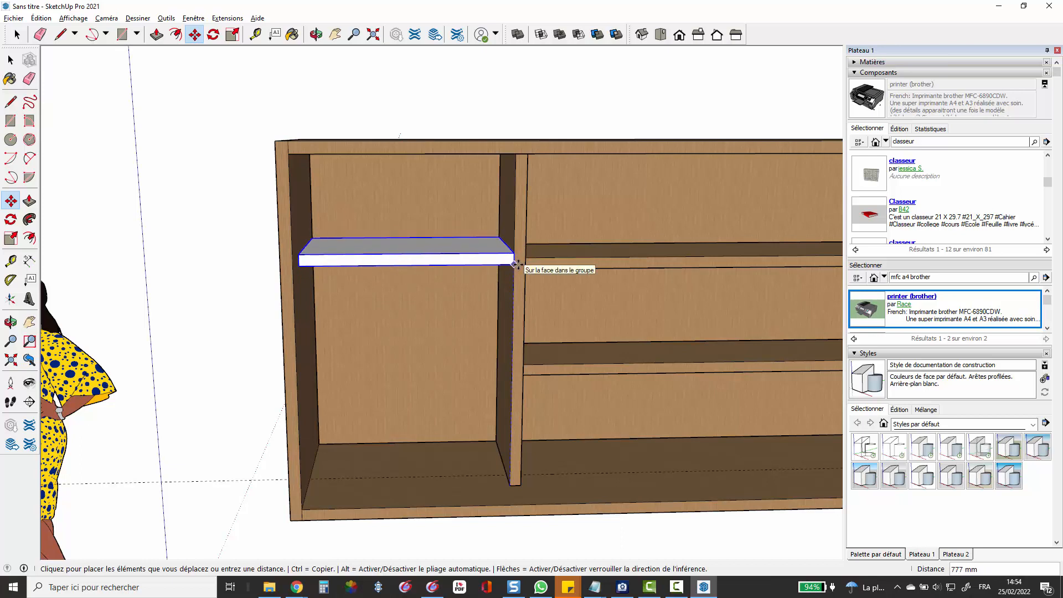
{"action": "type", "text": "600"}
{"action": "key", "text": "Return"}
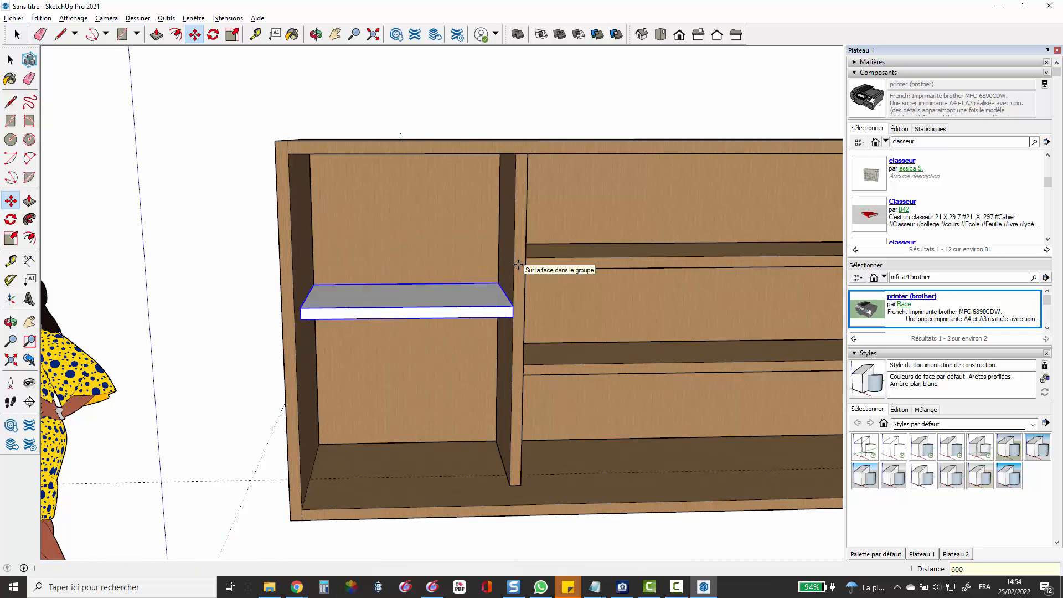
{"action": "key", "text": "space"}
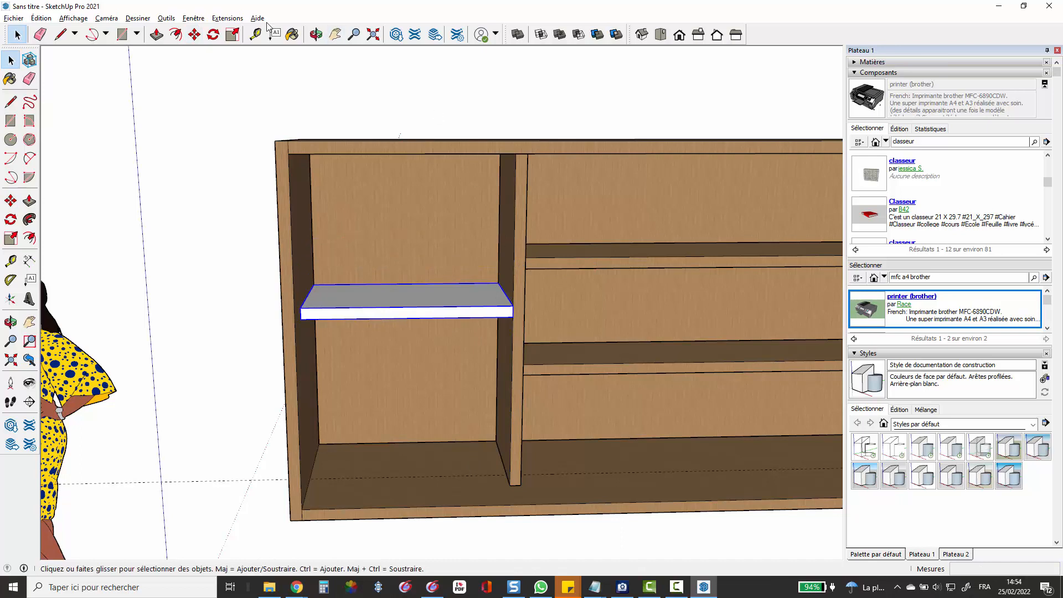
Reveal the last hidden object, the printer, beneath the new shelf.
{"action": "left_click", "coordinate": [50, 19]}
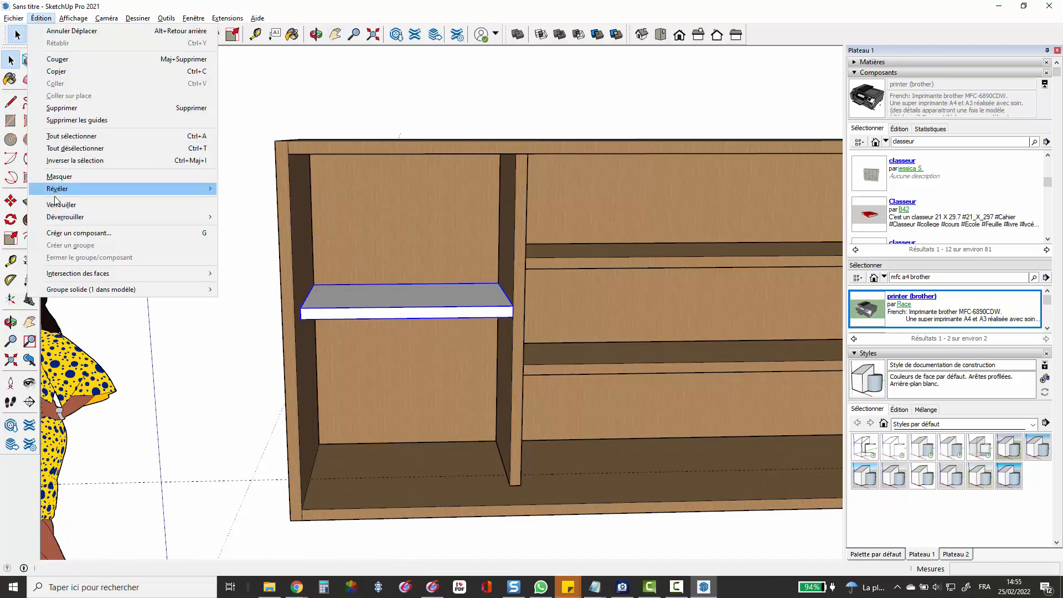
{"action": "mouse_move", "coordinate": [68, 189]}
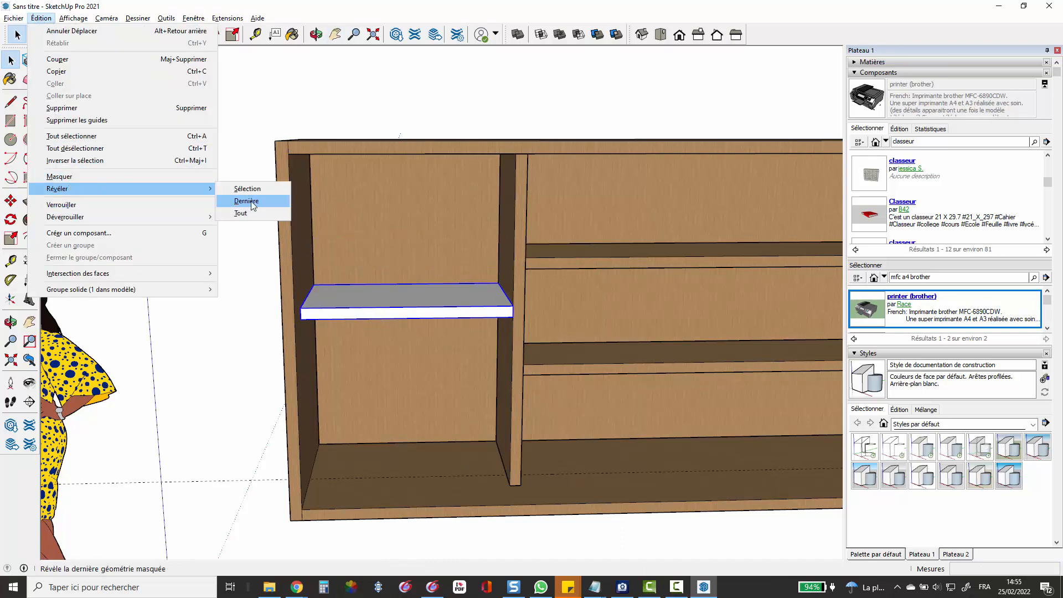
{"action": "left_click", "coordinate": [247, 201]}
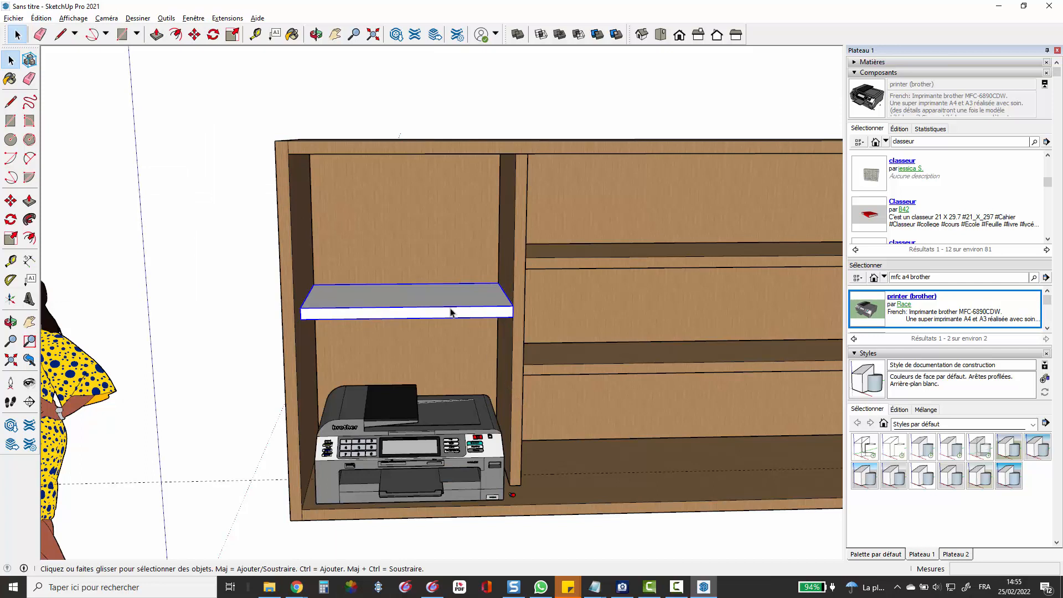
Raise the shelf above the printer by a further 100 mm.
{"action": "key", "text": "m"}
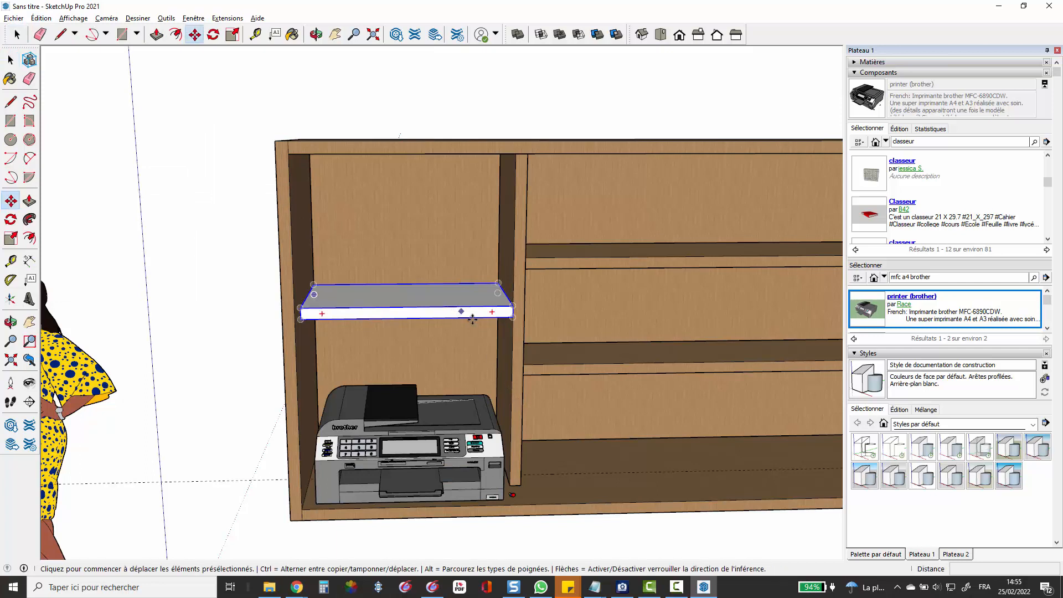
{"action": "left_click", "coordinate": [517, 322]}
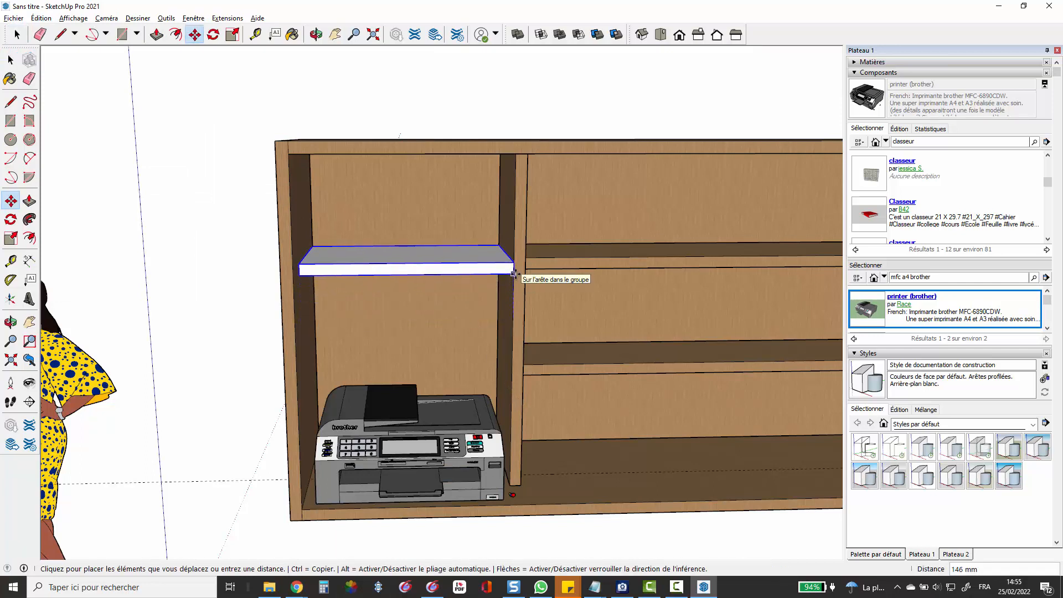
{"action": "type", "text": "100"}
{"action": "key", "text": "Return"}
{"action": "key", "text": "space"}
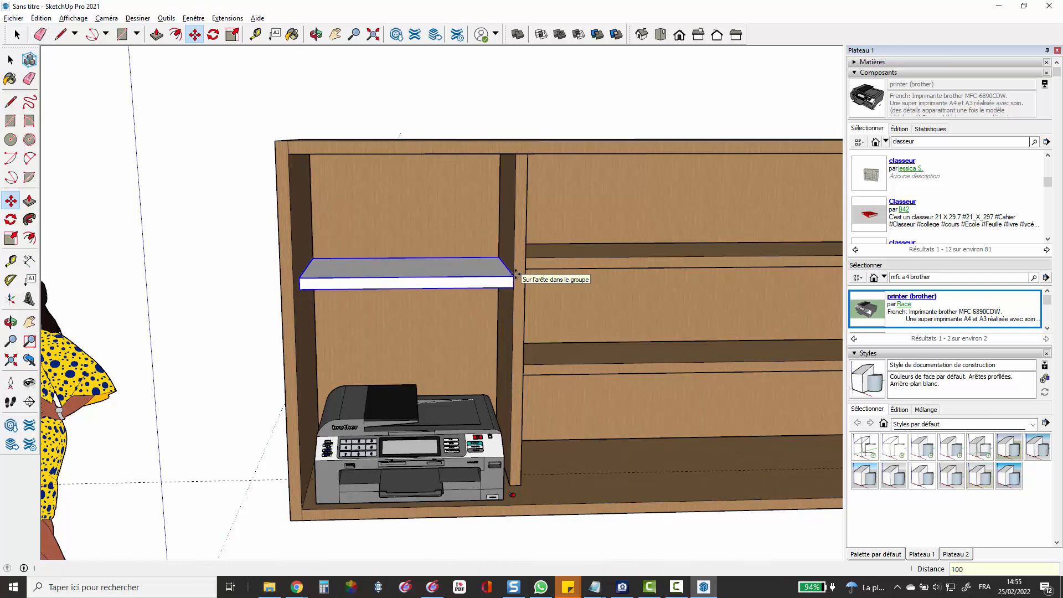
Open the shelf group for editing, push its front face back 150 mm with Push/Pull, and close the group.
{"action": "double_click", "coordinate": [411, 284]}
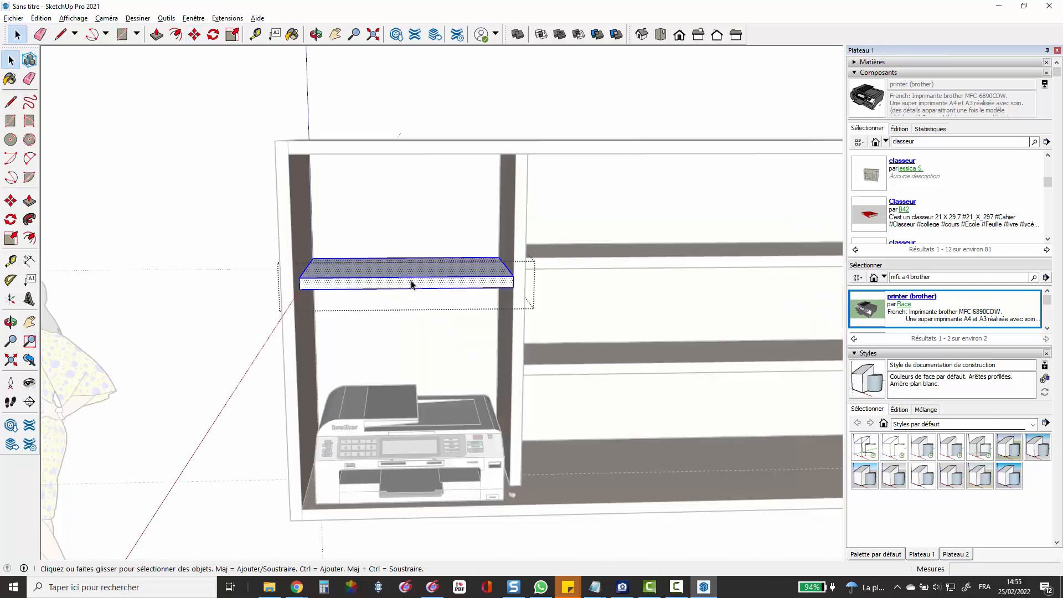
{"action": "key", "text": "p"}
{"action": "left_click", "coordinate": [418, 284]}
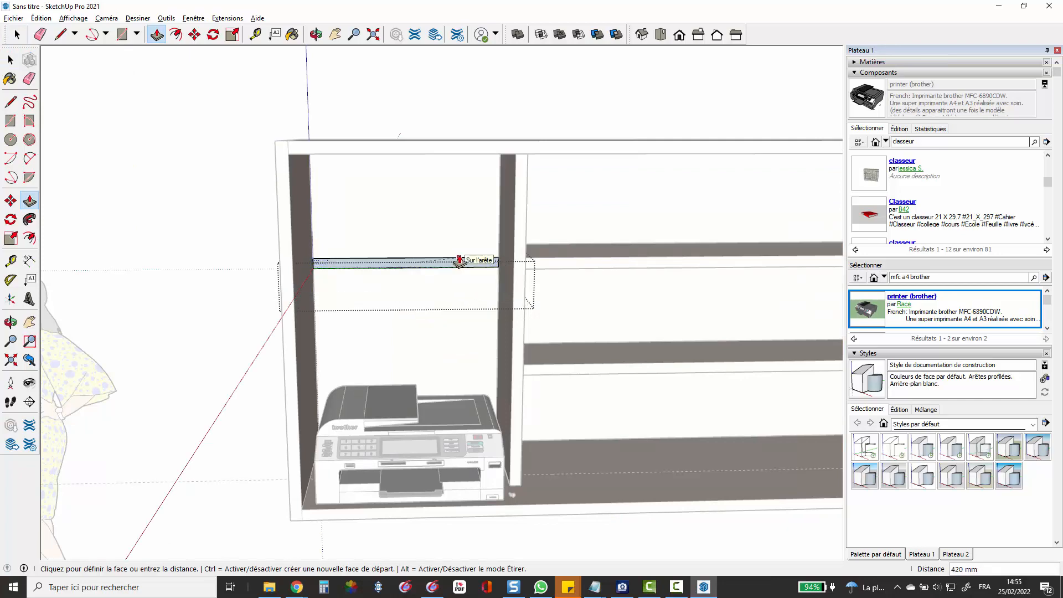
{"action": "scroll", "coordinate": [499, 293], "scroll_direction": "up", "scroll_amount": 3}
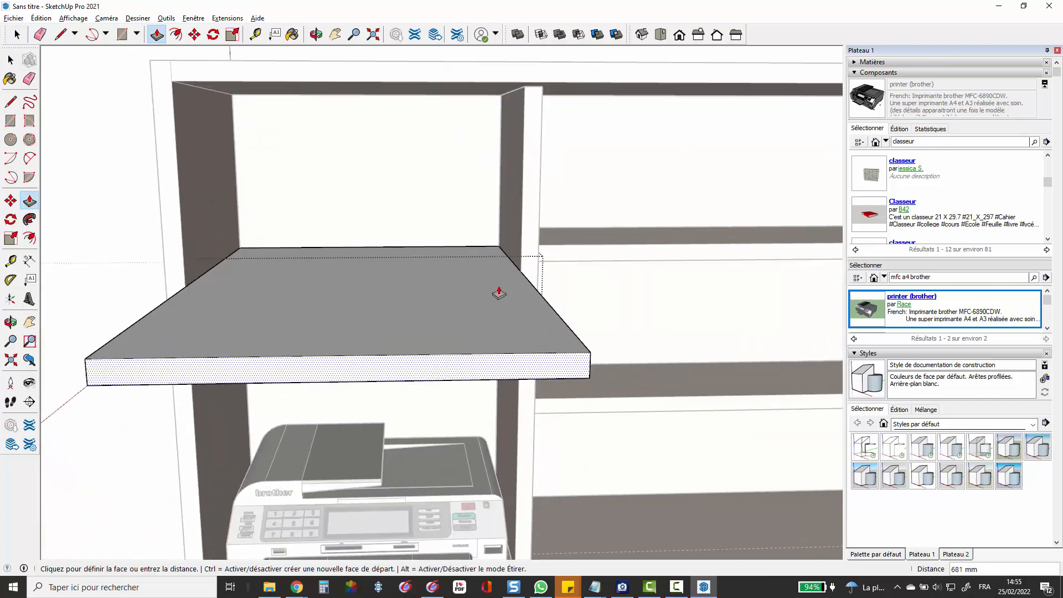
{"action": "scroll", "coordinate": [499, 294], "scroll_direction": "up", "scroll_amount": 4}
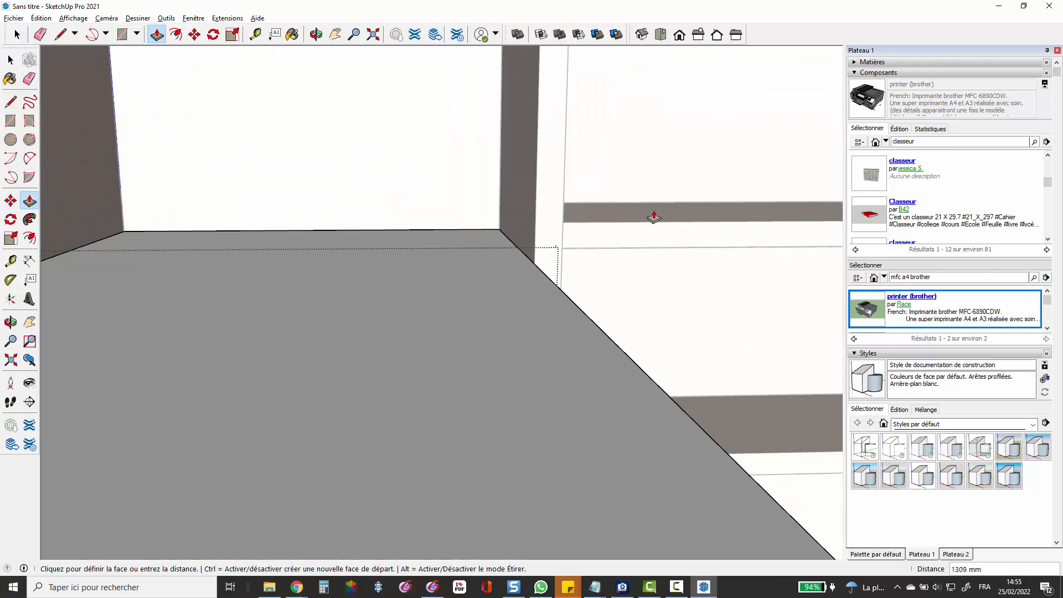
{"action": "scroll", "coordinate": [656, 210], "scroll_direction": "up", "scroll_amount": 3}
{"action": "scroll", "coordinate": [658, 206], "scroll_direction": "down", "scroll_amount": 3}
{"action": "middle_click_drag", "start_coordinate": [657, 207], "coordinate": [417, 151]}
{"action": "scroll", "coordinate": [393, 135], "scroll_direction": "down", "scroll_amount": 5}
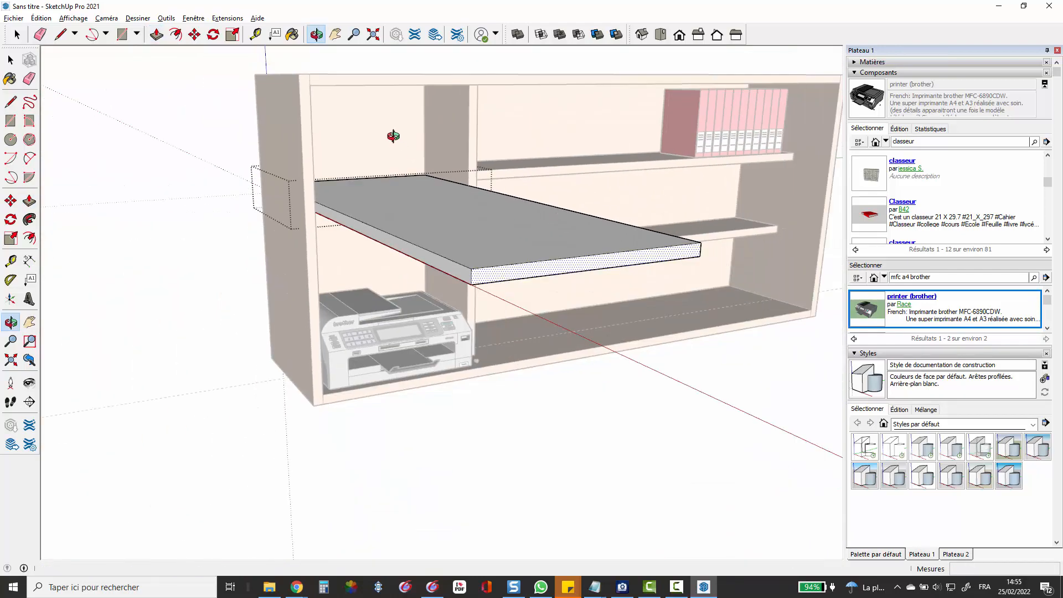
{"action": "scroll", "coordinate": [436, 184], "scroll_direction": "up", "scroll_amount": 8}
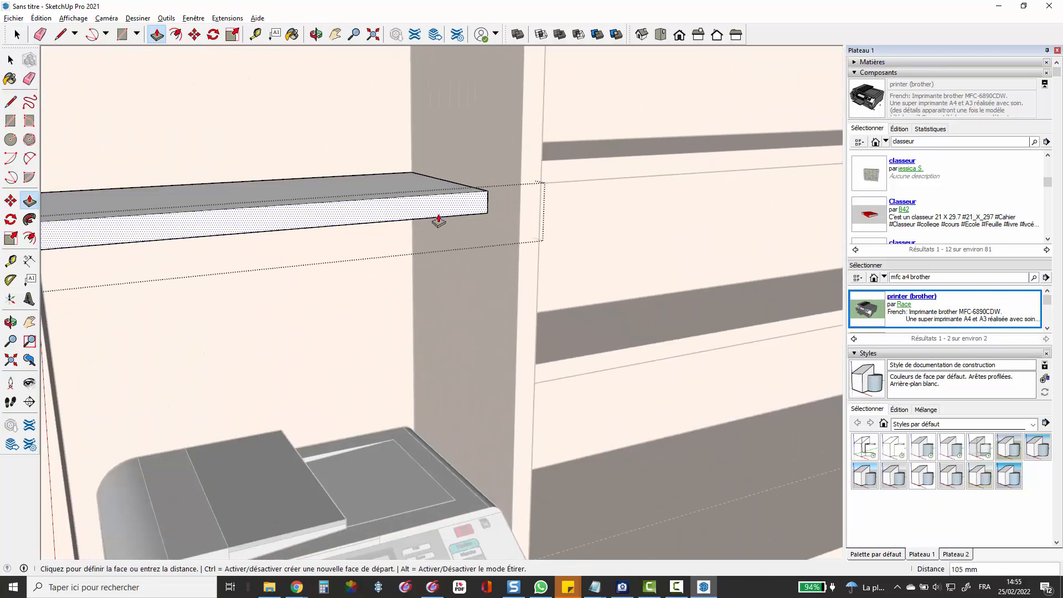
{"action": "key", "text": "Return"}
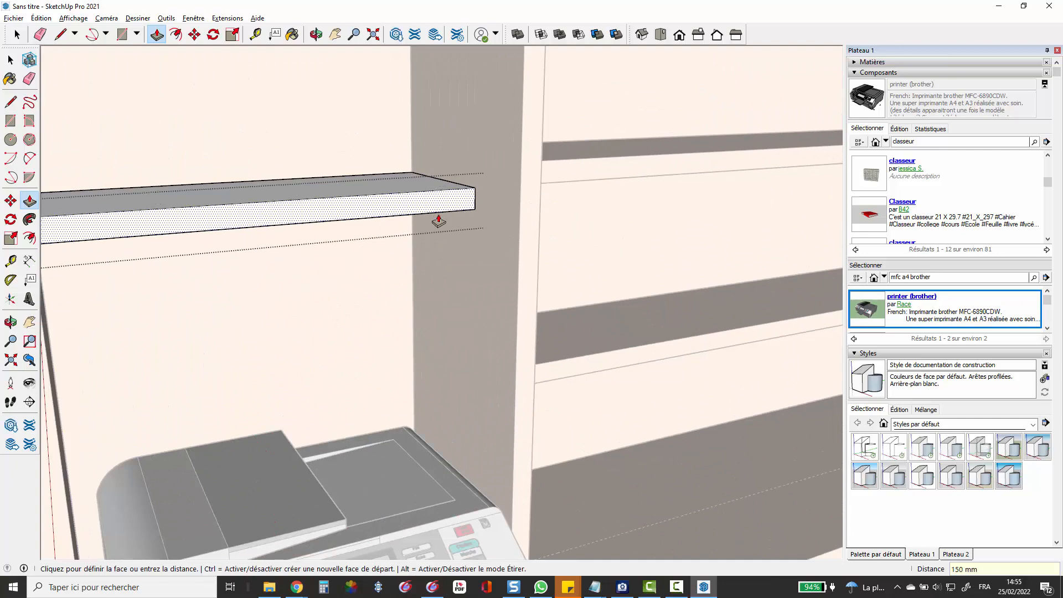
{"action": "key", "text": "space"}
{"action": "scroll", "coordinate": [438, 220], "scroll_direction": "down", "scroll_amount": 4}
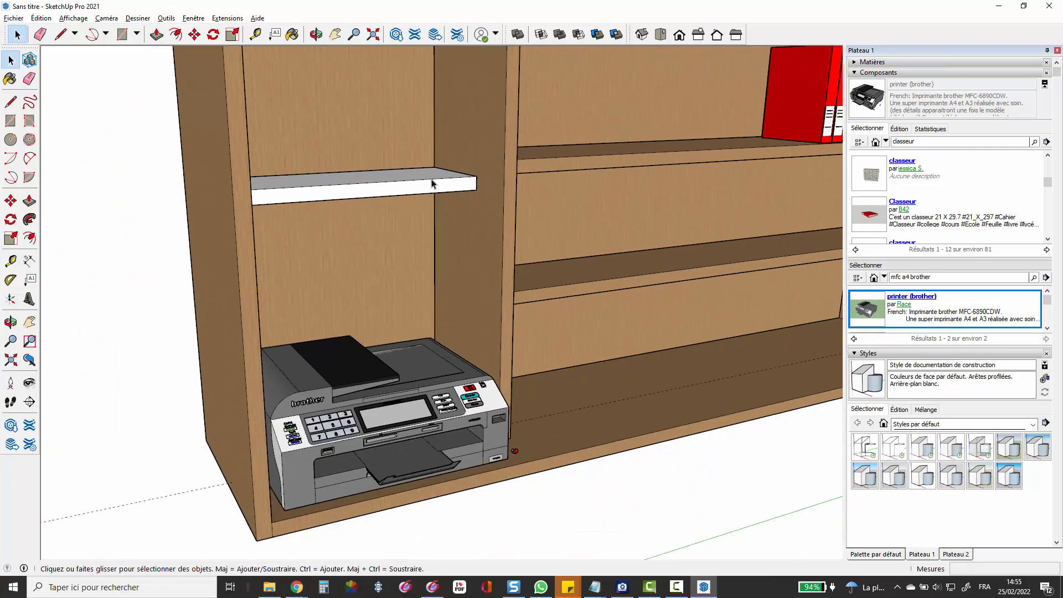
Move the set-back shelf up another 100 mm to leave more clearance above the printer.
{"action": "left_click", "coordinate": [445, 187]}
{"action": "scroll", "coordinate": [520, 176], "scroll_direction": "up", "scroll_amount": 4}
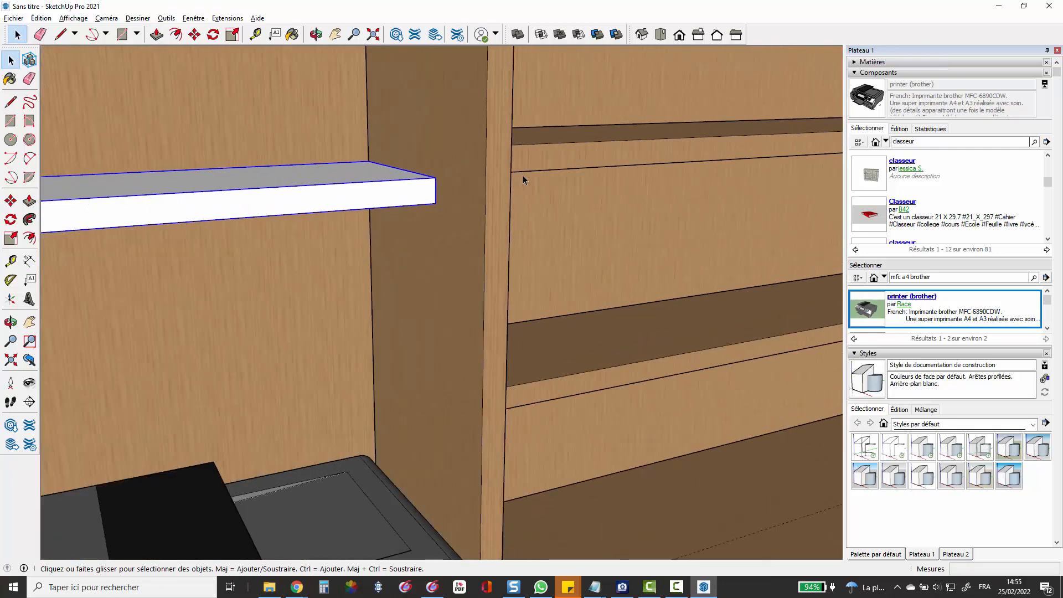
{"action": "key", "text": "m"}
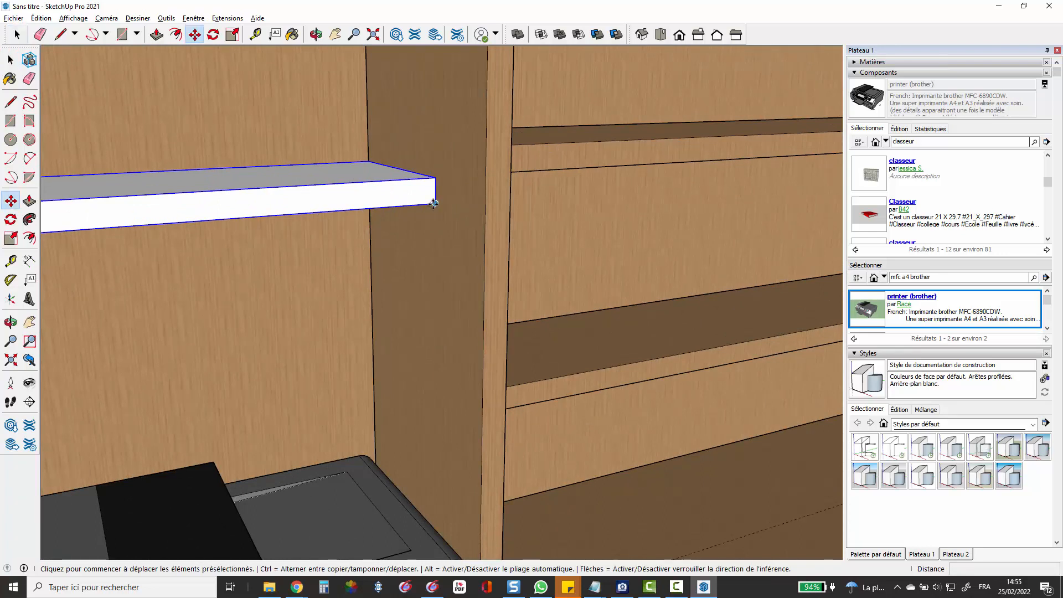
{"action": "left_click", "coordinate": [436, 204]}
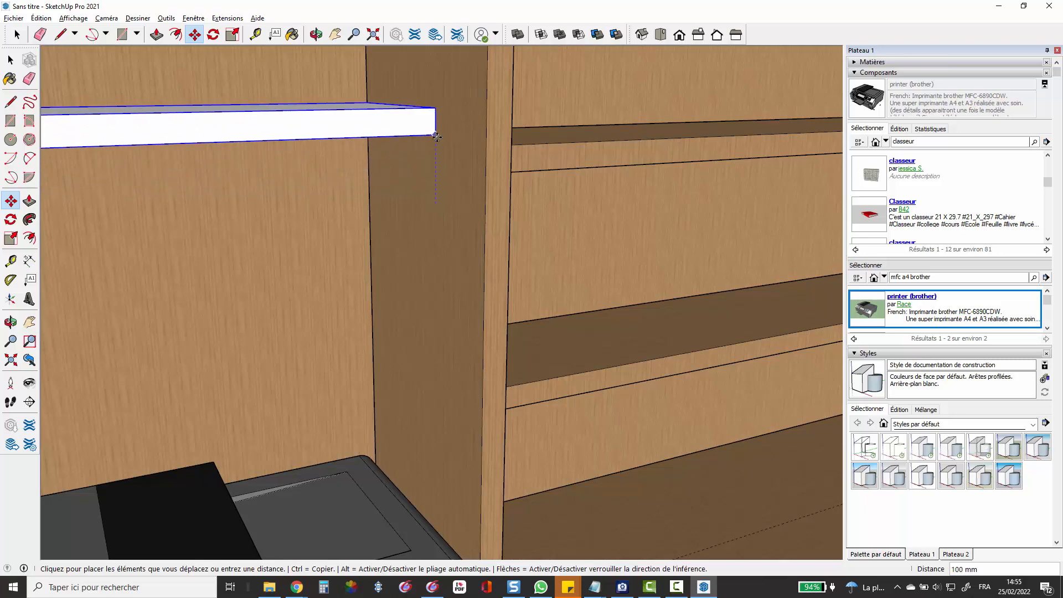
{"action": "left_click", "coordinate": [436, 135]}
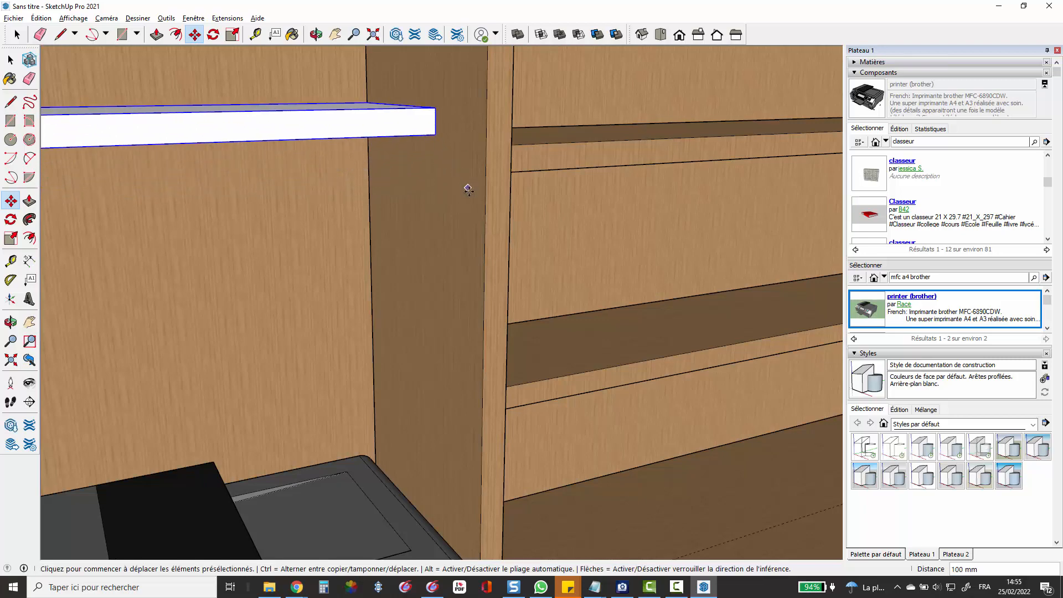
{"action": "key", "text": "space"}
{"action": "scroll", "coordinate": [720, 122], "scroll_direction": "down", "scroll_amount": 3}
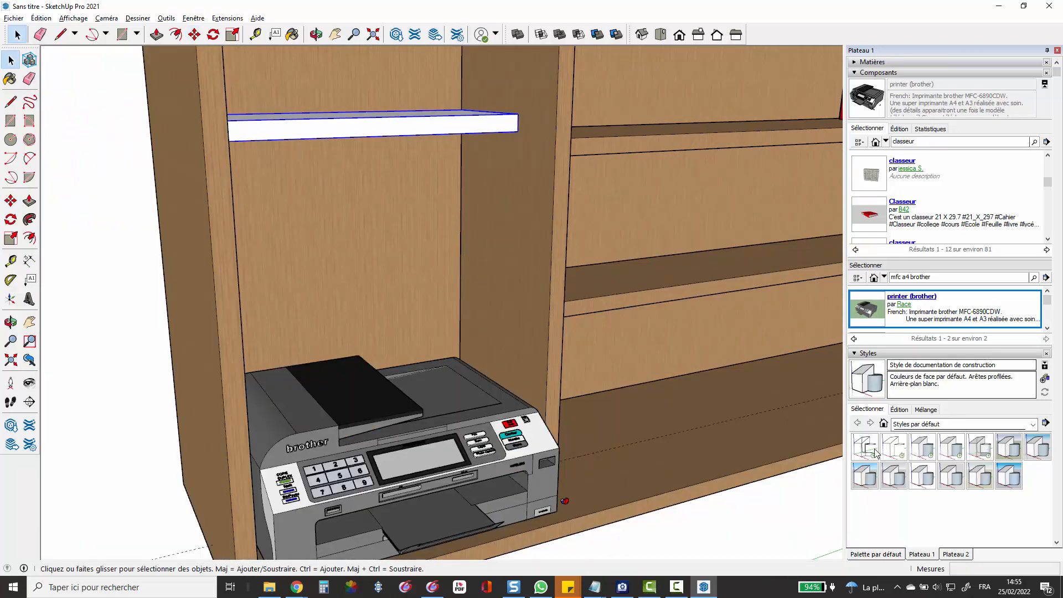
Paint the white shelf above the printer with the same wood material as the rest of the cabinet.
{"action": "left_click", "coordinate": [876, 554]}
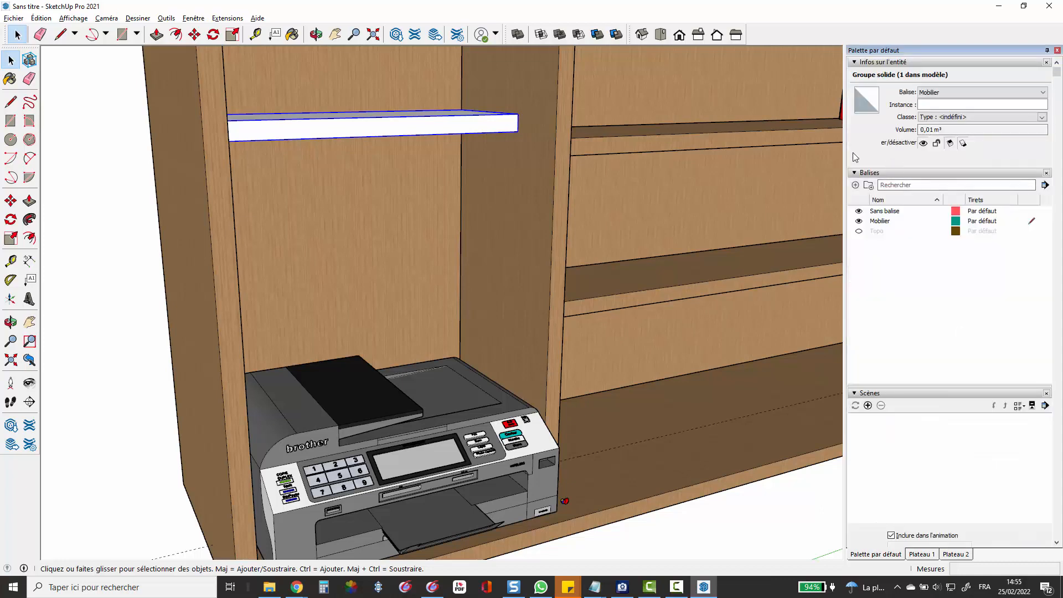
{"action": "left_click", "coordinate": [917, 555]}
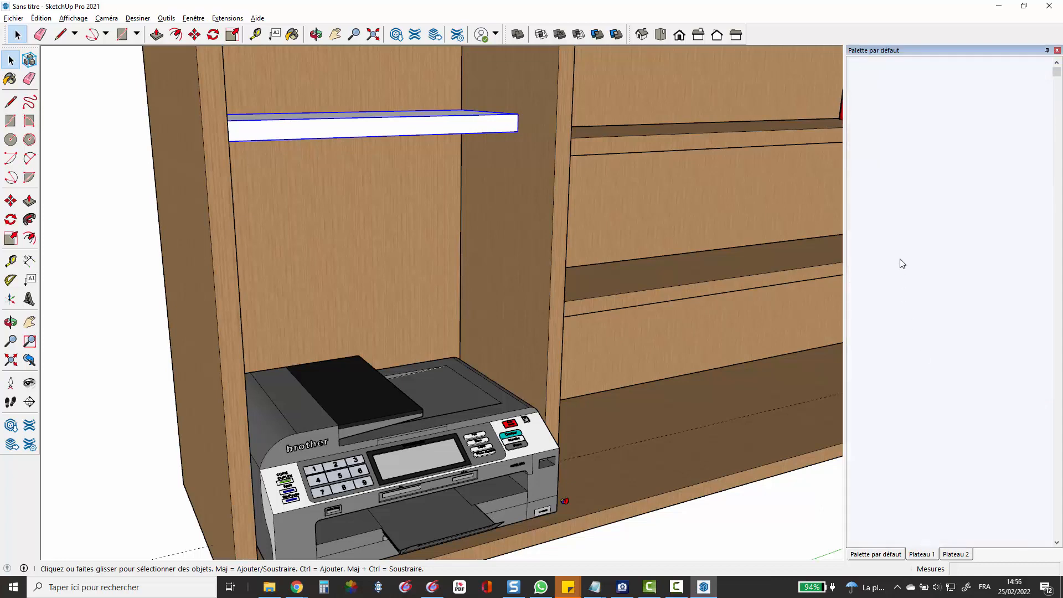
{"action": "left_click", "coordinate": [854, 63]}
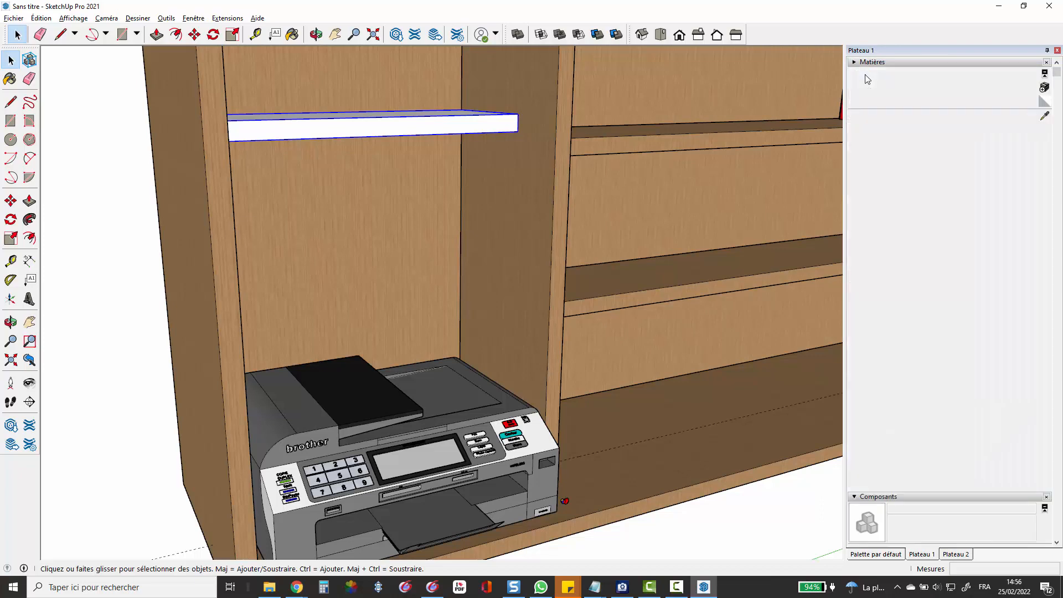
{"action": "left_click", "coordinate": [469, 117]}
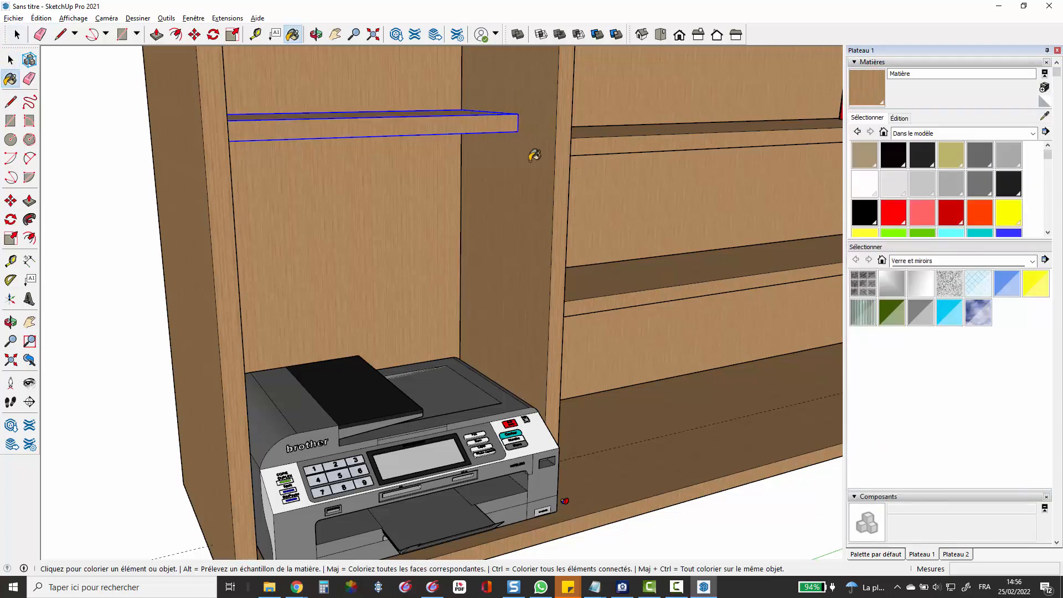
{"action": "key", "text": "space"}
Open the lower long shelf's group for editing, push its front face back about 62 mm with Push/Pull, and close the group.
{"action": "scroll", "coordinate": [558, 208], "scroll_direction": "down", "scroll_amount": 5}
{"action": "scroll", "coordinate": [596, 219], "scroll_direction": "up", "scroll_amount": 5}
{"action": "scroll", "coordinate": [596, 215], "scroll_direction": "down", "scroll_amount": 6}
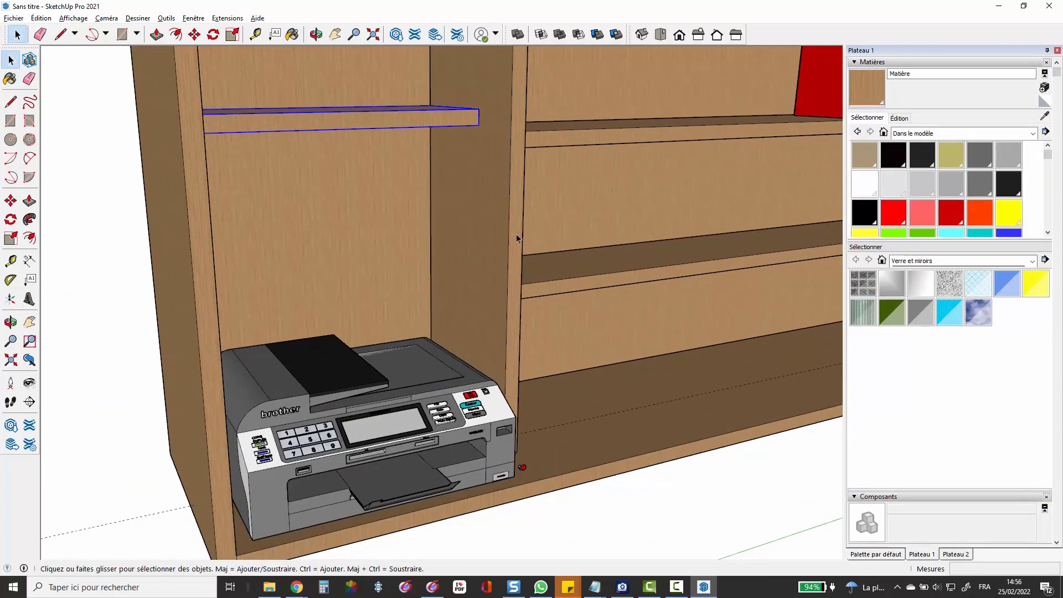
{"action": "scroll", "coordinate": [800, 252], "scroll_direction": "up", "scroll_amount": 2}
{"action": "scroll", "coordinate": [800, 252], "scroll_direction": "up", "scroll_amount": 2}
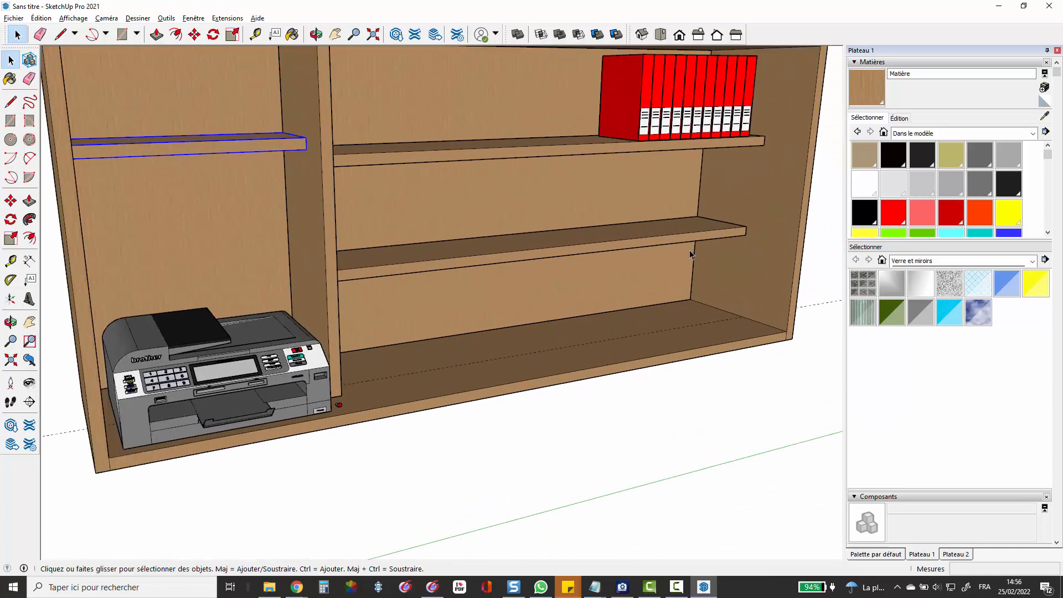
{"action": "left_click", "coordinate": [680, 238]}
{"action": "scroll", "coordinate": [718, 236], "scroll_direction": "up", "scroll_amount": 3}
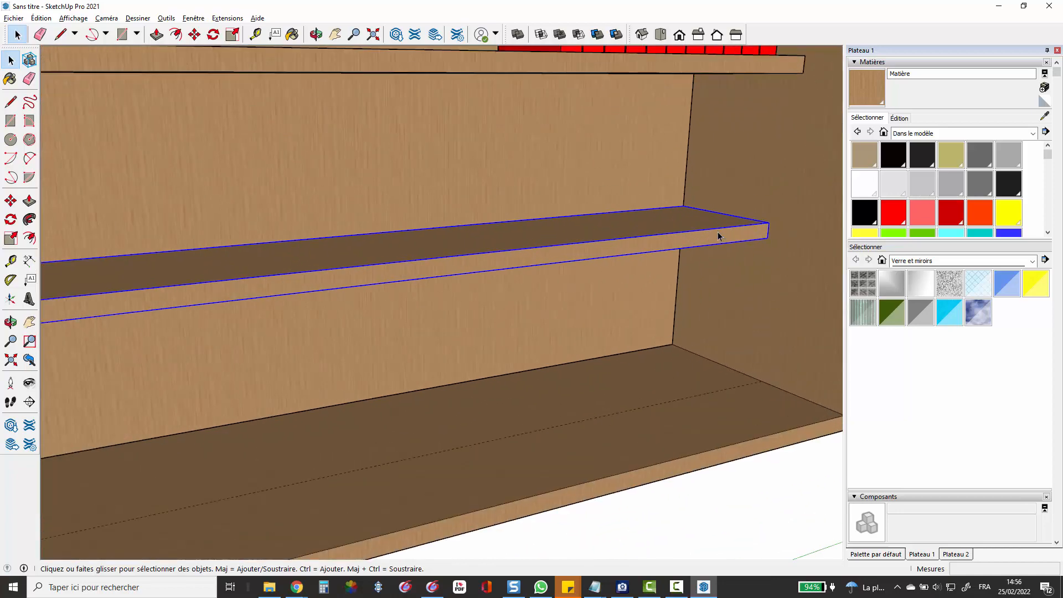
{"action": "double_click", "coordinate": [710, 241]}
{"action": "triple_click", "coordinate": [710, 242]}
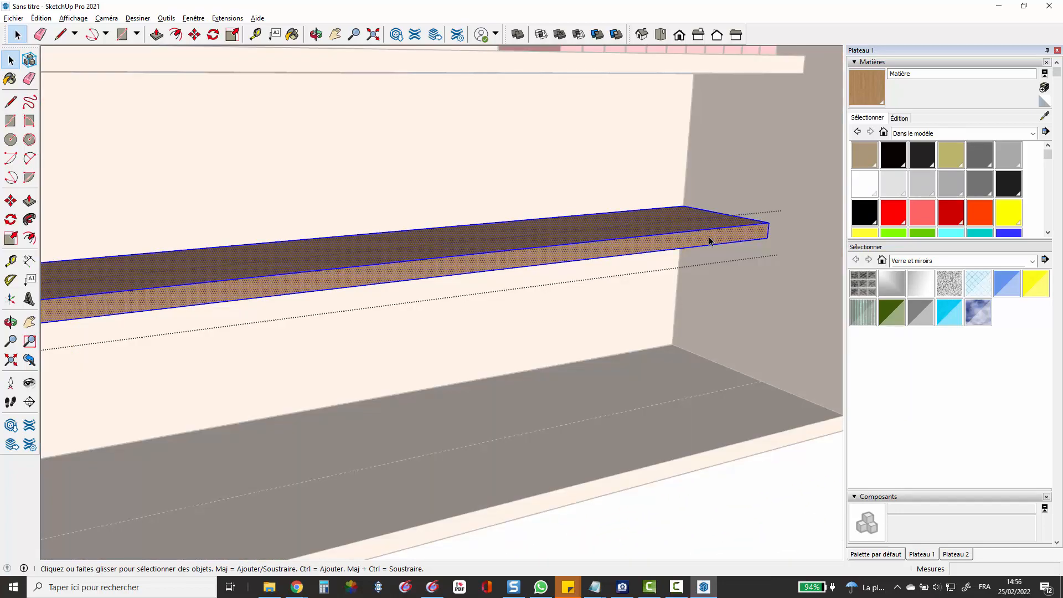
{"action": "key", "text": "p"}
{"action": "left_click_drag", "start_coordinate": [707, 239], "coordinate": [689, 242]}
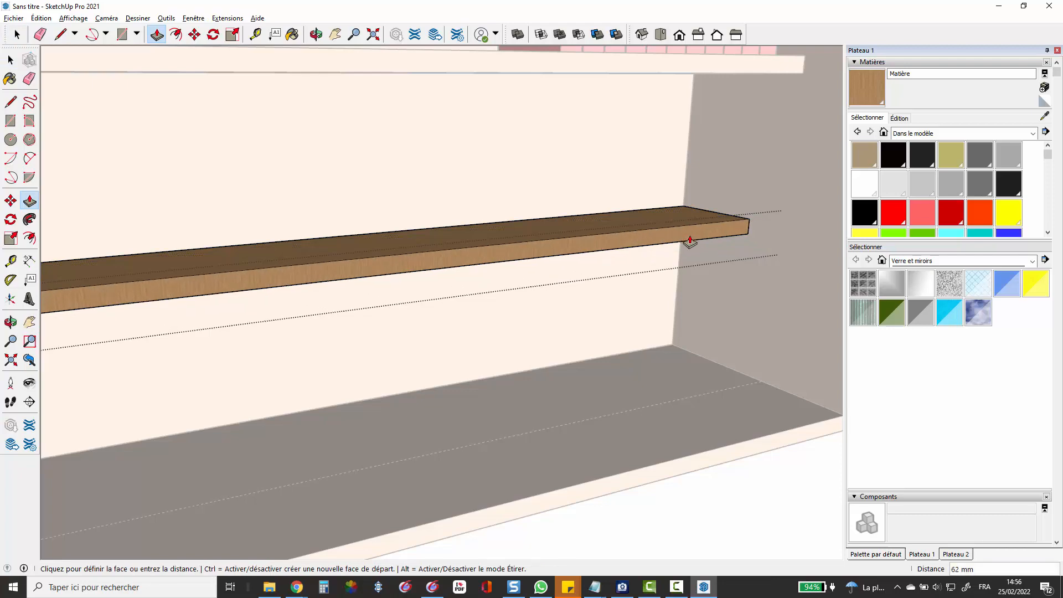
{"action": "key", "text": "space"}
{"action": "key", "text": "Escape"}
{"action": "scroll", "coordinate": [695, 266], "scroll_direction": "down", "scroll_amount": 2}
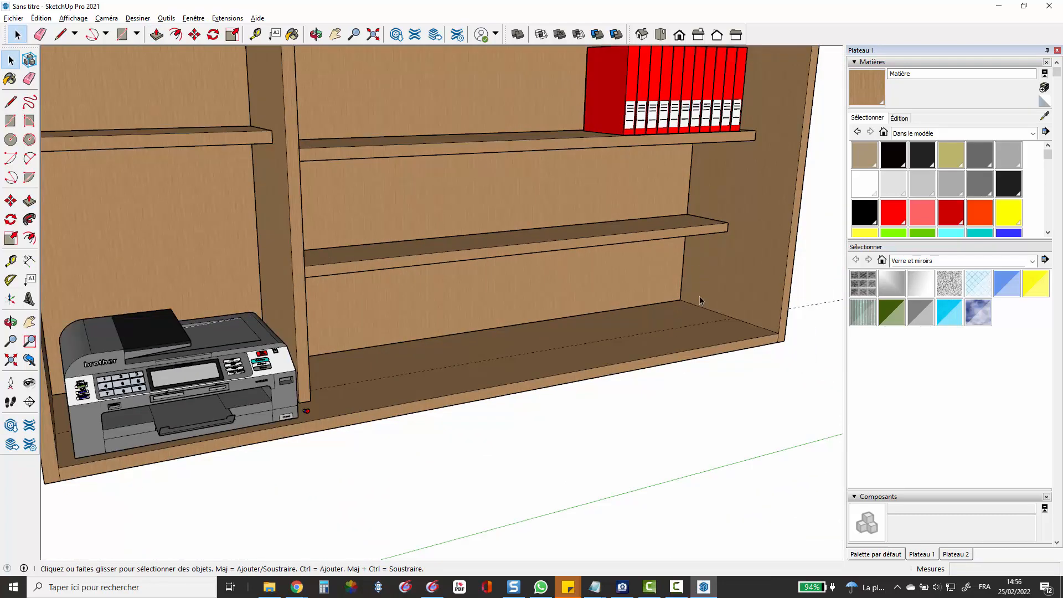
Turn on the visibility of the Topo tag to show the wall around the cabinet.
{"action": "scroll", "coordinate": [700, 296], "scroll_direction": "down", "scroll_amount": 2}
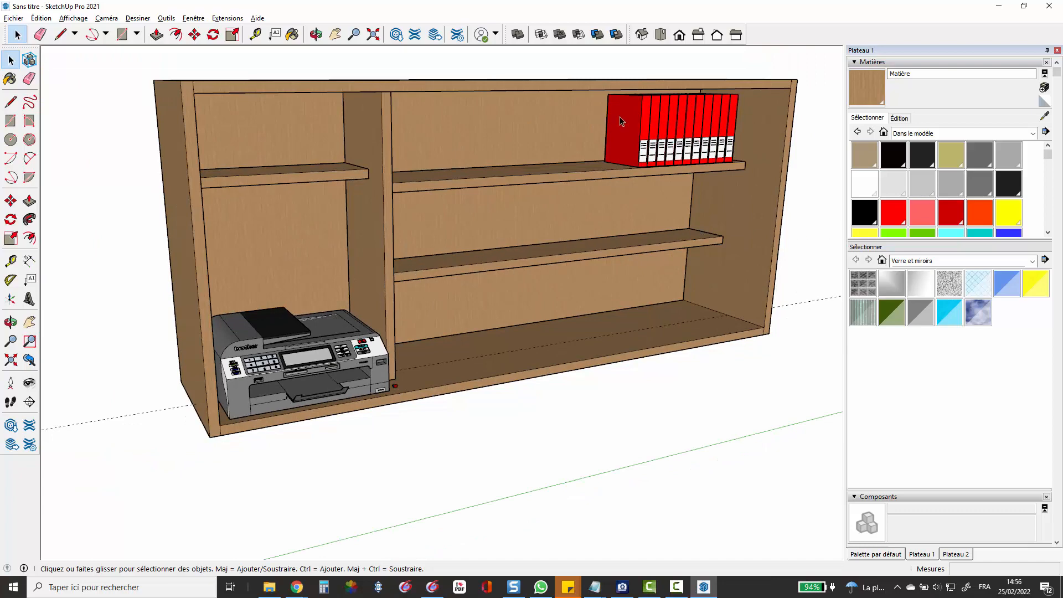
{"action": "scroll", "coordinate": [622, 148], "scroll_direction": "up", "scroll_amount": 5}
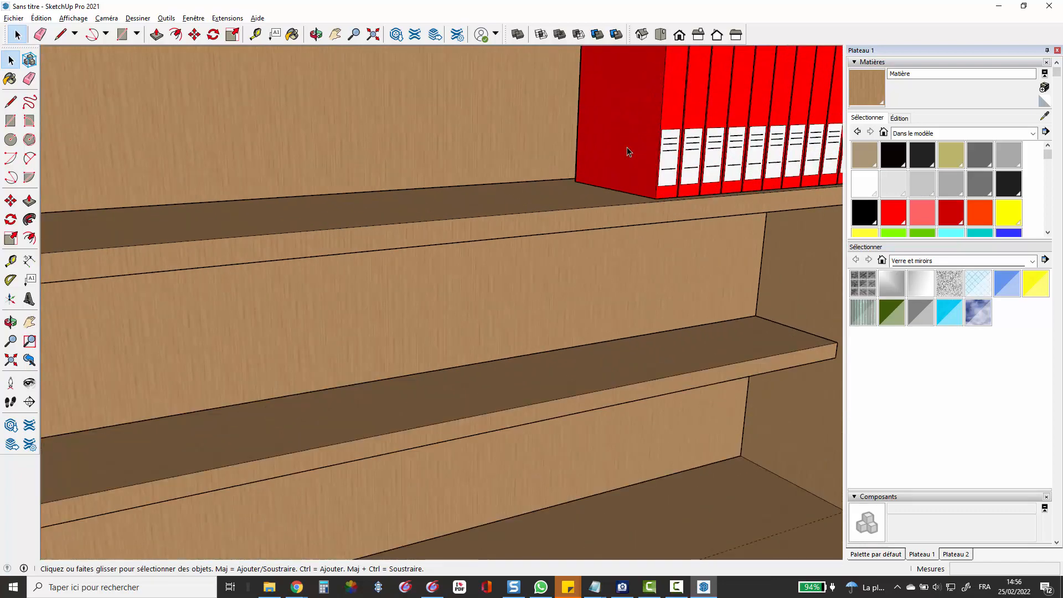
{"action": "scroll", "coordinate": [693, 310], "scroll_direction": "down", "scroll_amount": 6}
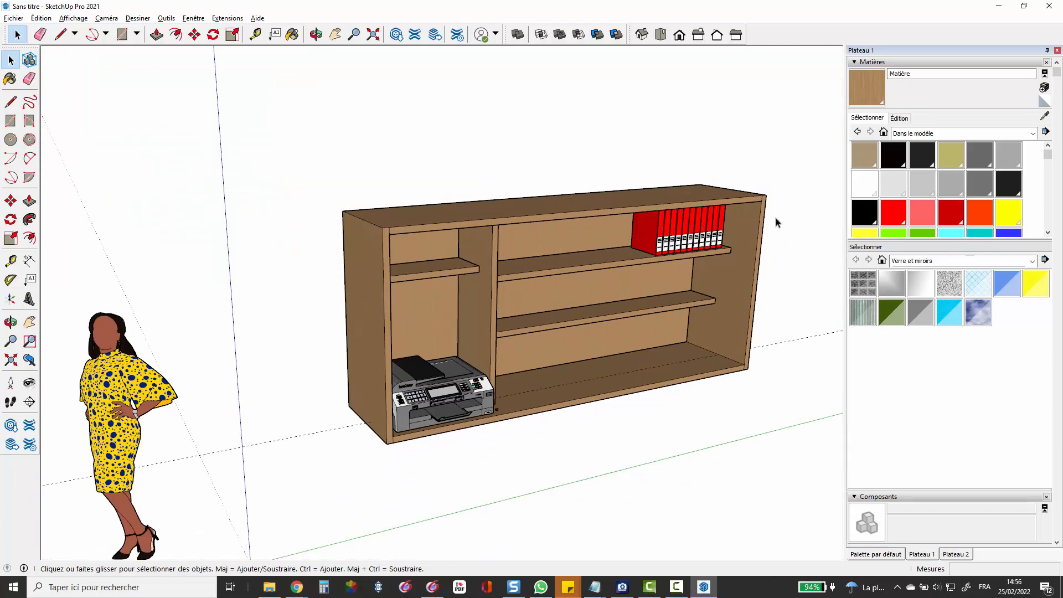
{"action": "left_click", "coordinate": [876, 554]}
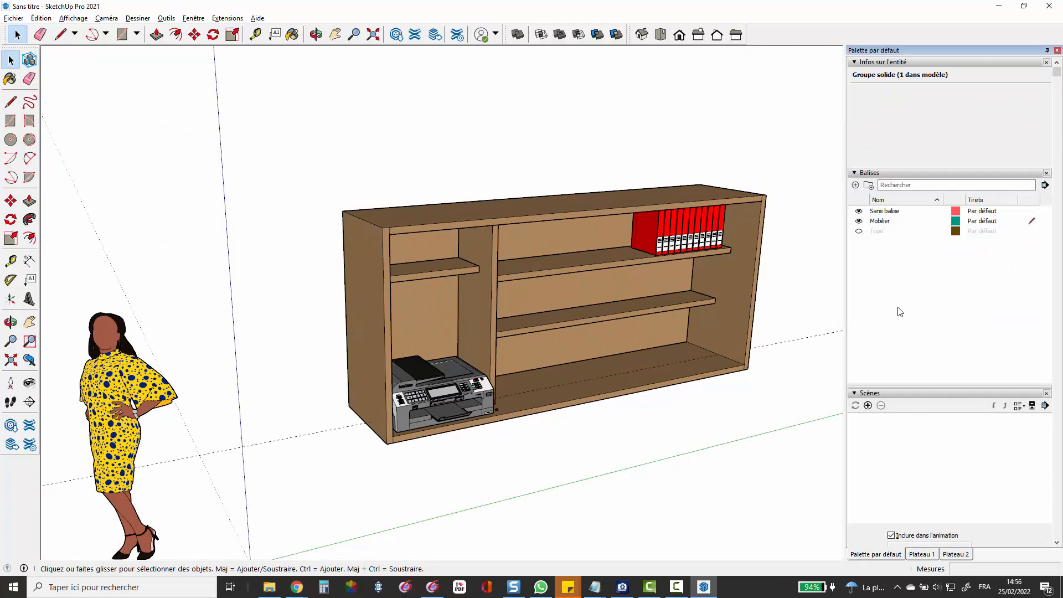
{"action": "left_click", "coordinate": [859, 231]}
{"action": "scroll", "coordinate": [548, 128], "scroll_direction": "down", "scroll_amount": 4}
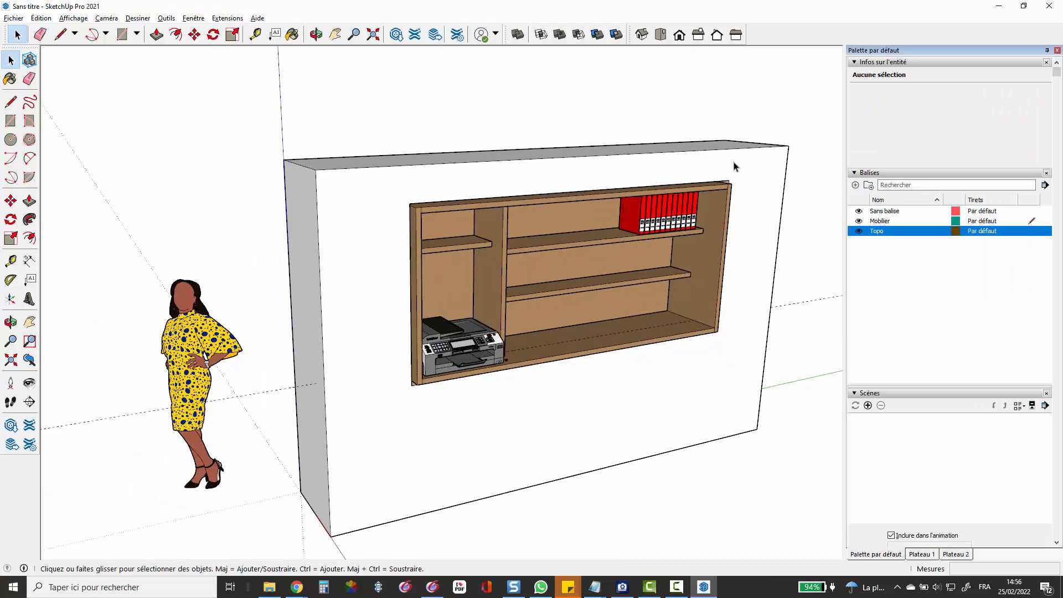
Open the list of file commands for the untitled model.
{"action": "middle_click_drag", "start_coordinate": [736, 218], "coordinate": [431, 98]}
{"action": "scroll", "coordinate": [555, 185], "scroll_direction": "up", "scroll_amount": 2}
{"action": "scroll", "coordinate": [675, 260], "scroll_direction": "up", "scroll_amount": 2}
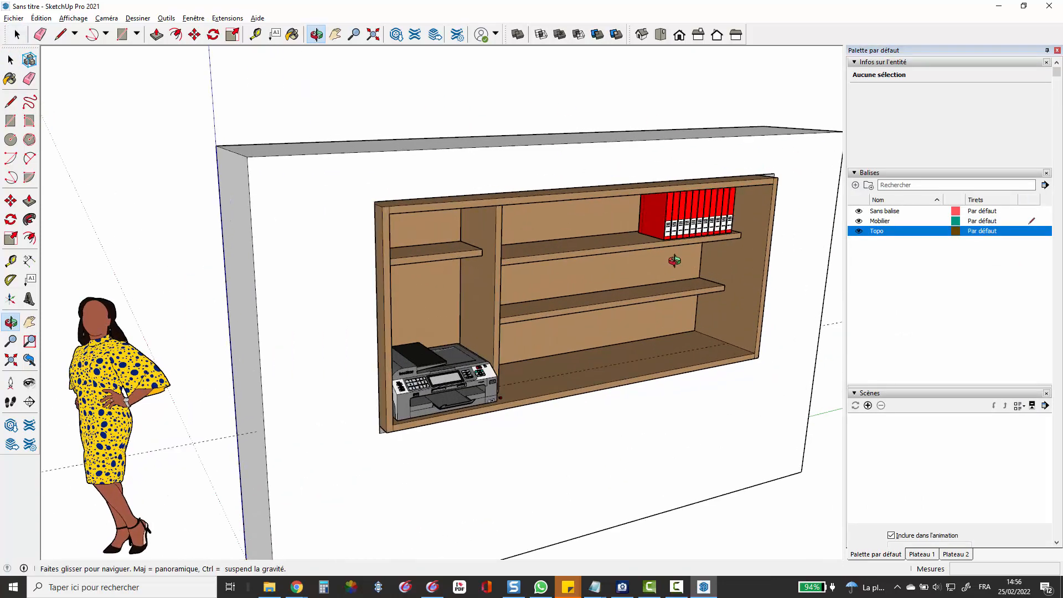
{"action": "left_click", "coordinate": [643, 34]}
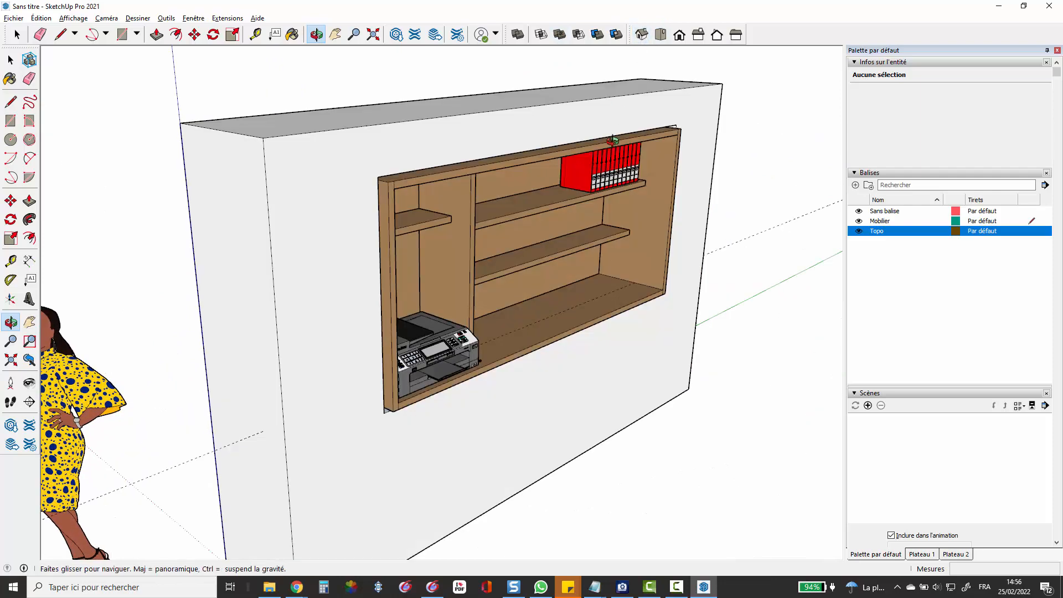
{"action": "scroll", "coordinate": [623, 244], "scroll_direction": "up", "scroll_amount": 5}
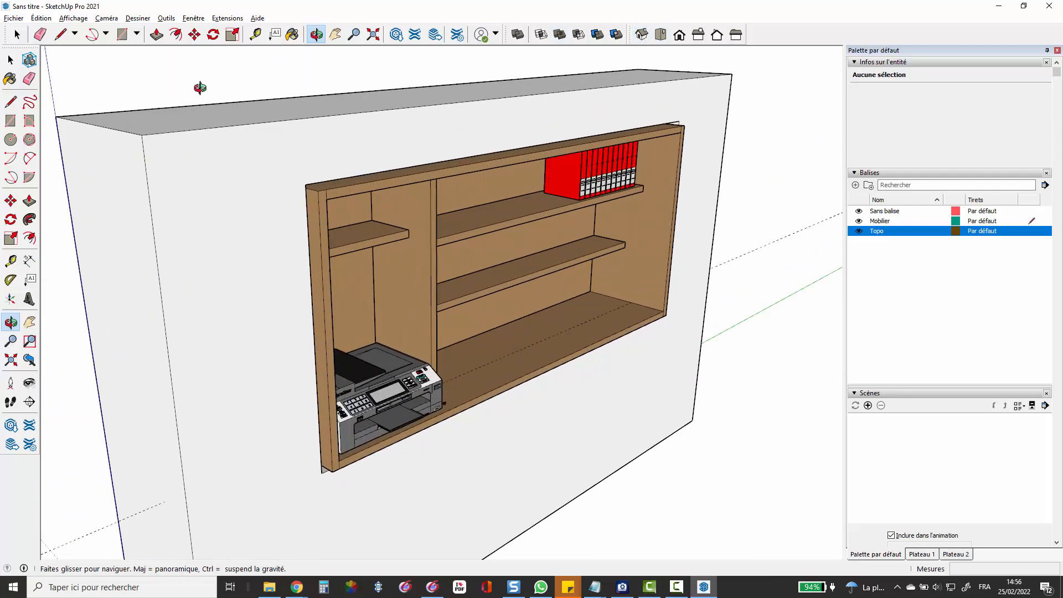
{"action": "left_click", "coordinate": [11, 18]}
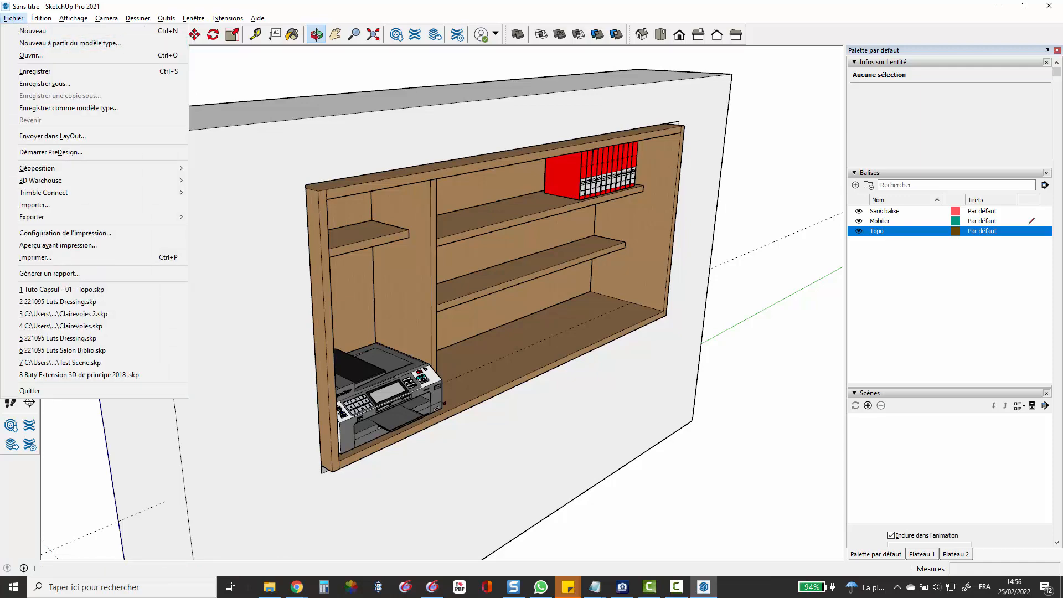